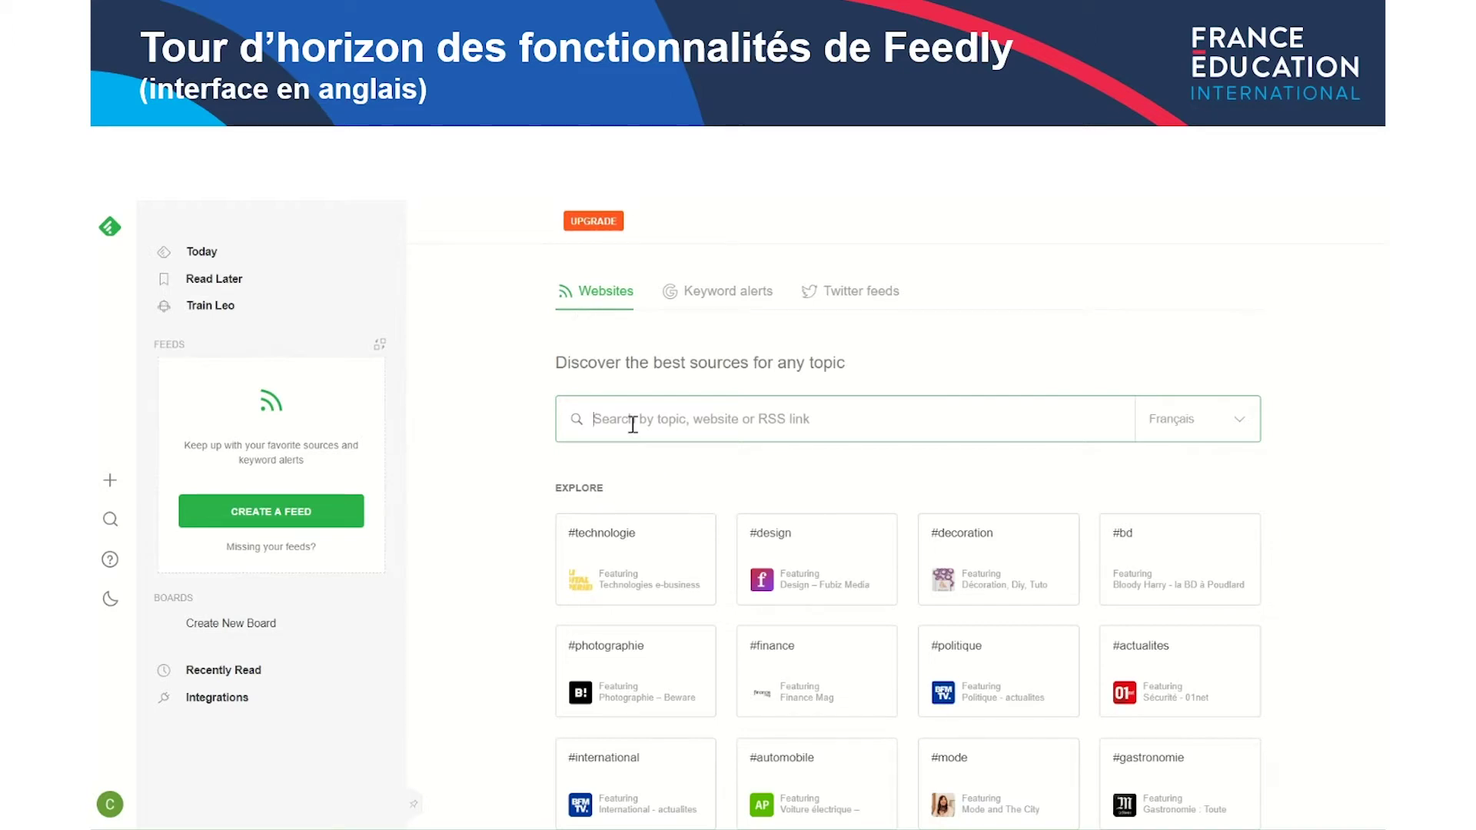
Search the website sources for "Enseigner le français avec TV5MONDE" and clear the search after viewing the results
text(ense)
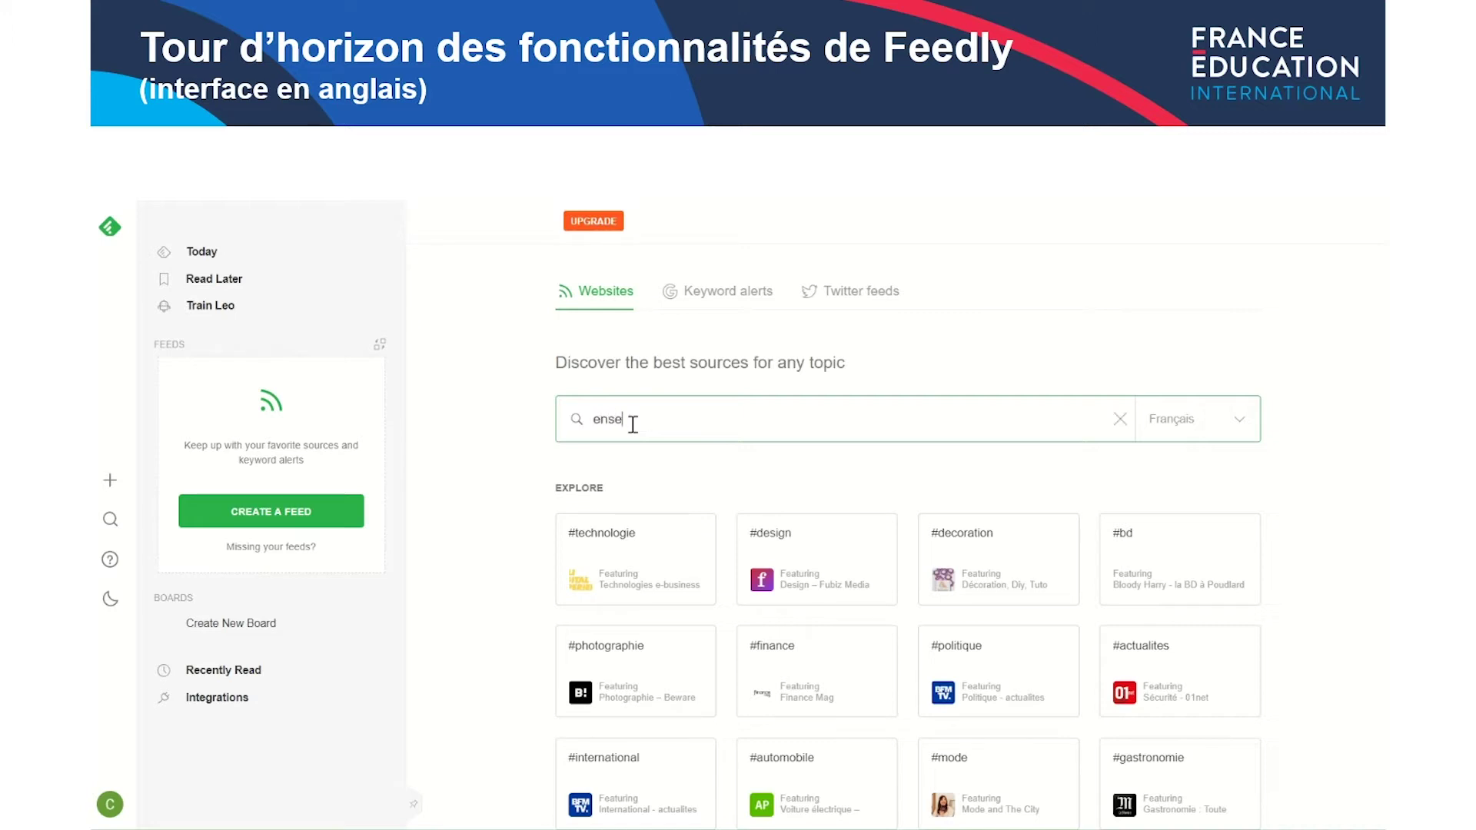
text(igner le fran)
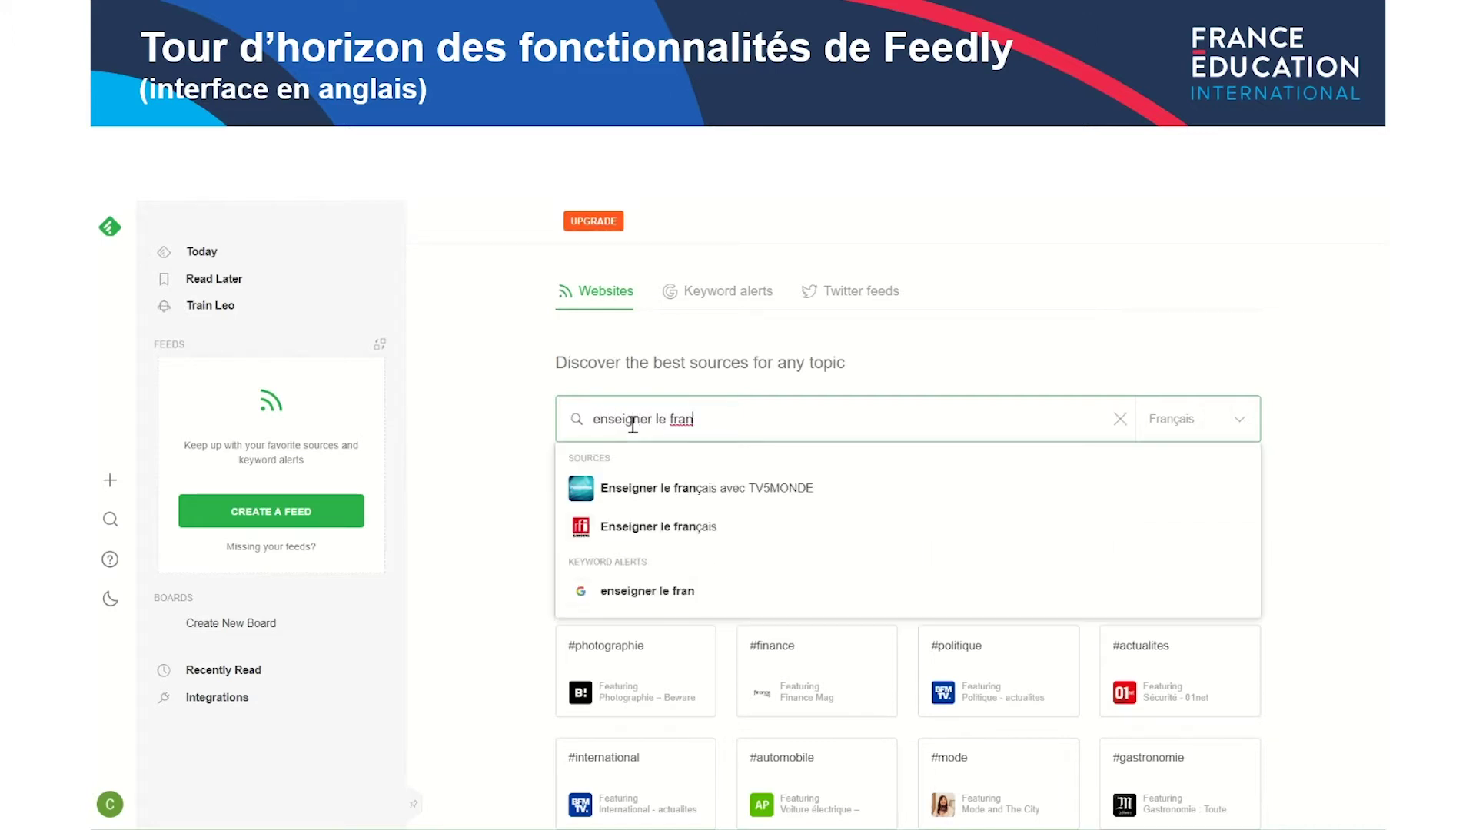
click(704, 498)
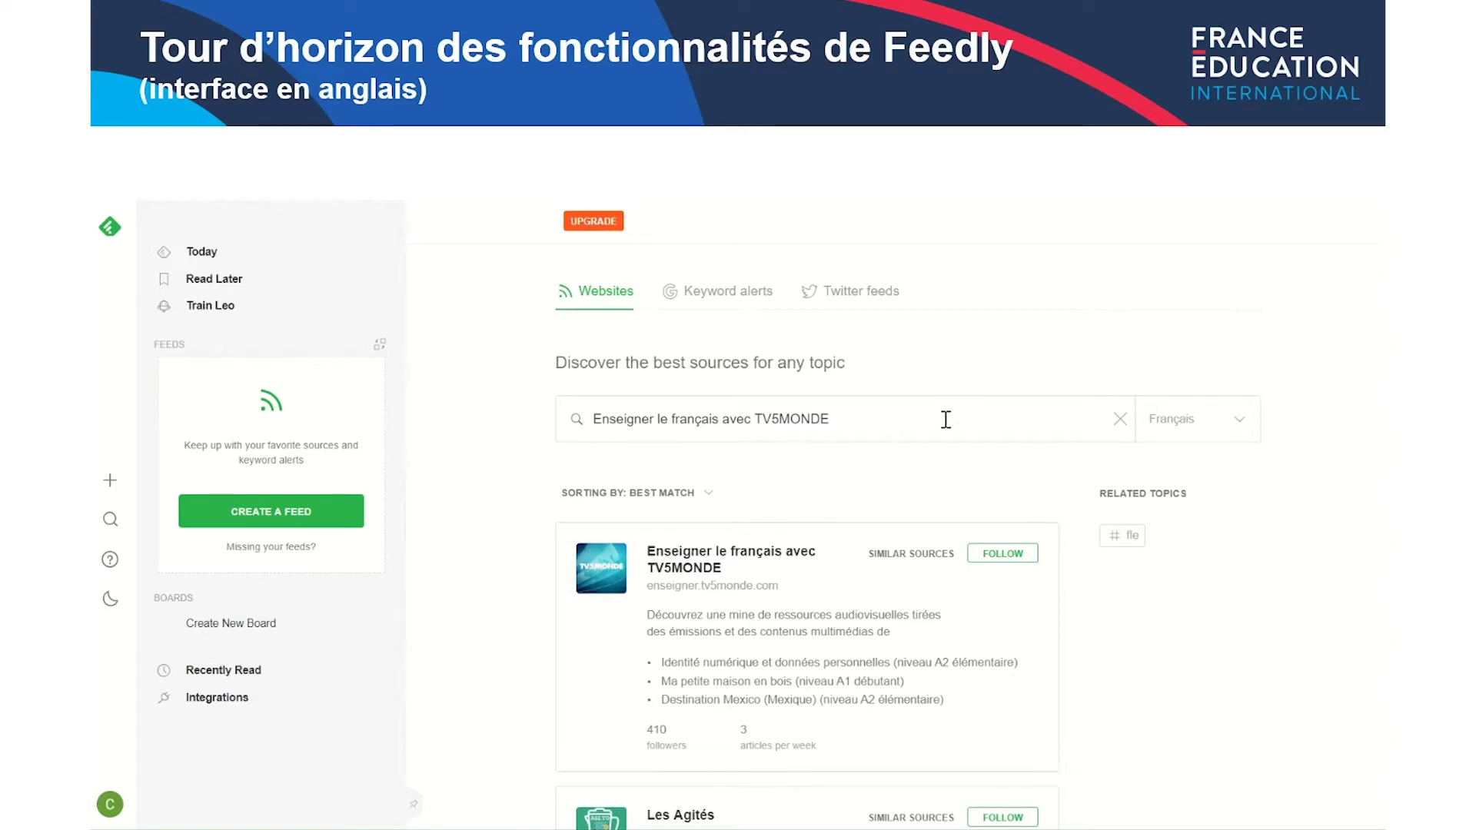
click(1119, 420)
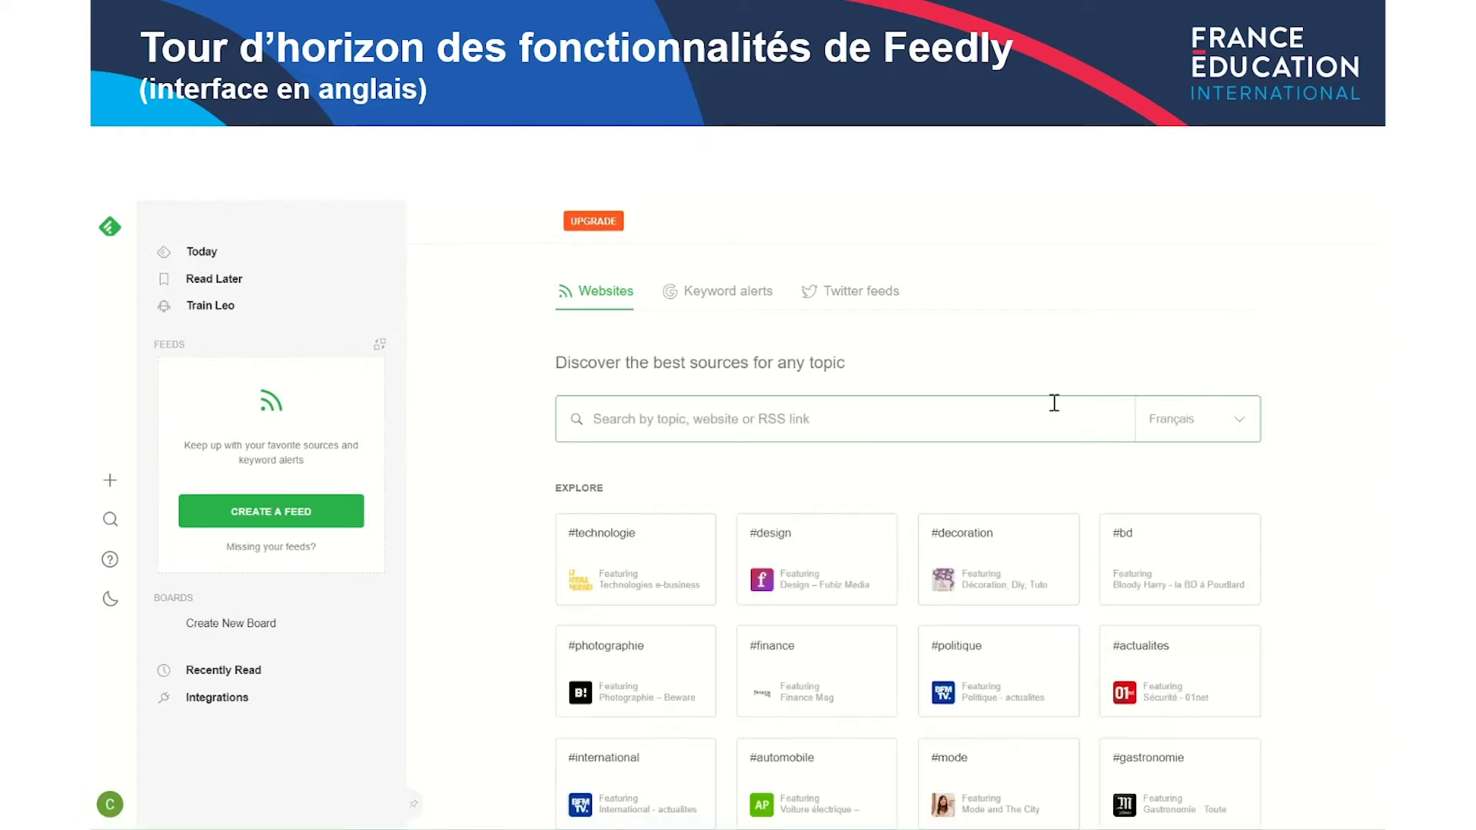
Search the keyword alerts for the exact phrase "enseigner le FLE", then clear the search
click(726, 303)
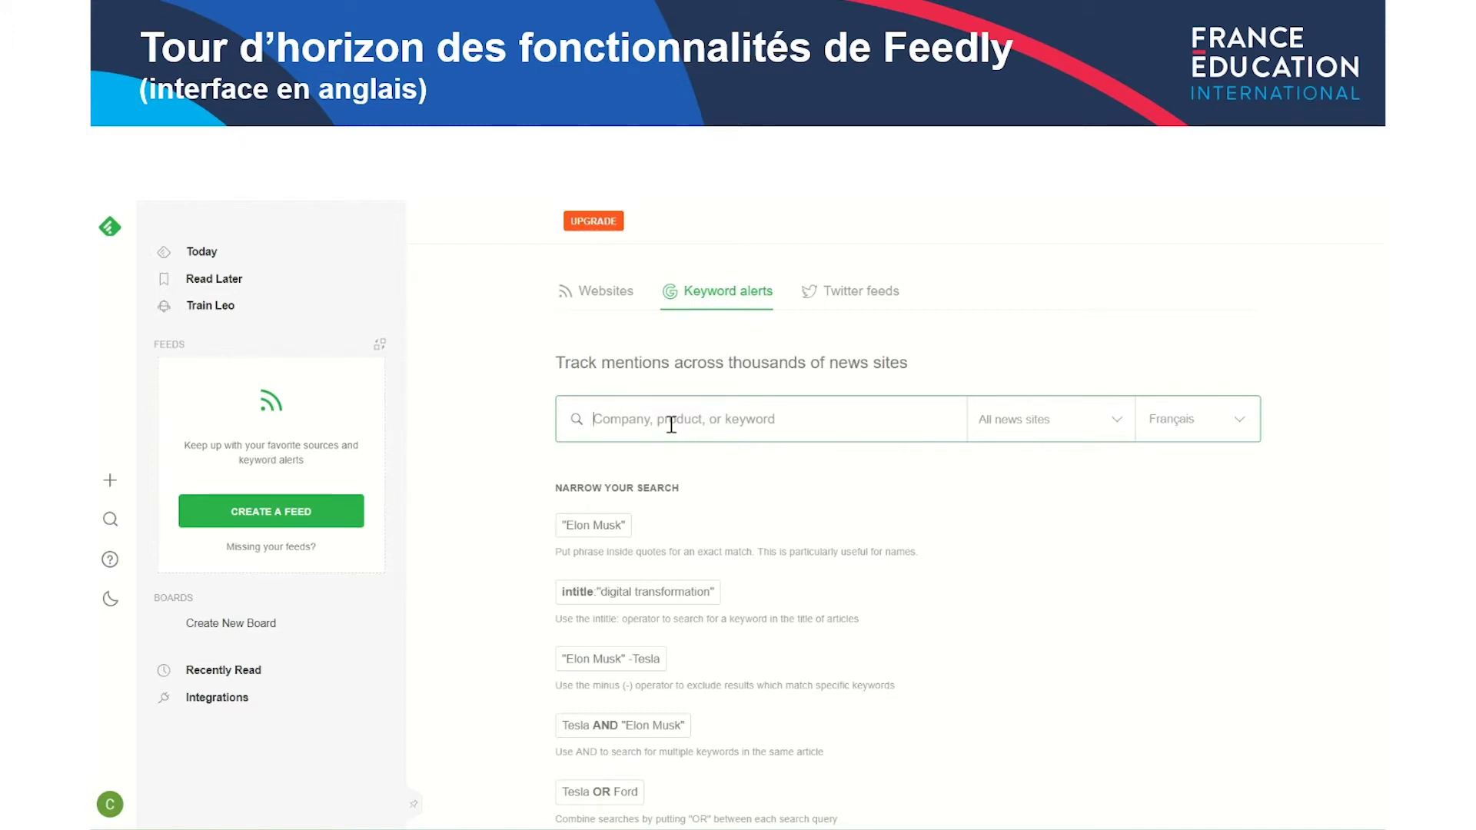
text("enseigner le FLE")
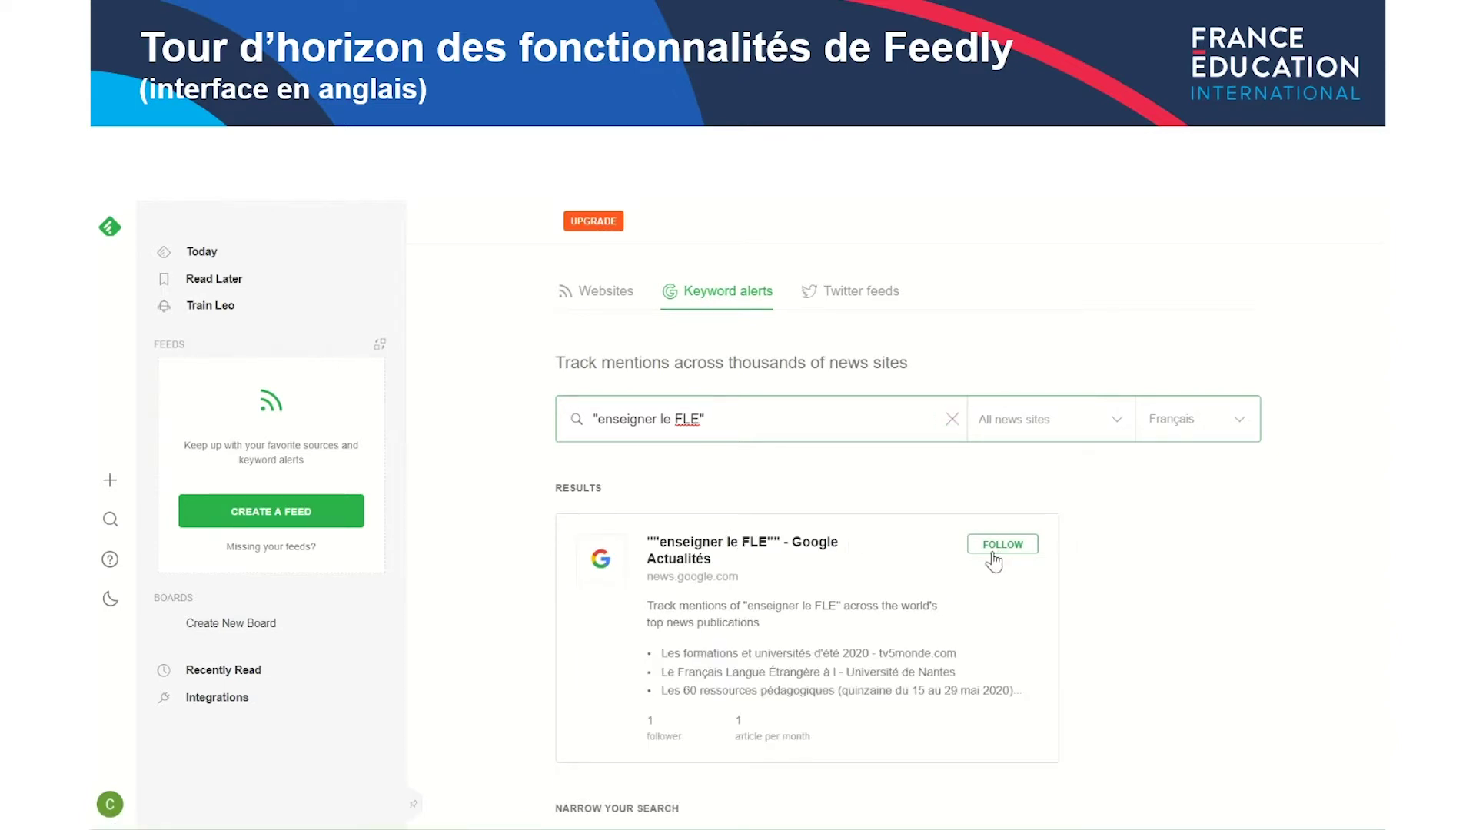
click(952, 418)
View the Twitter feeds source page and the form for creating a new feed, closing the form without saving
click(861, 292)
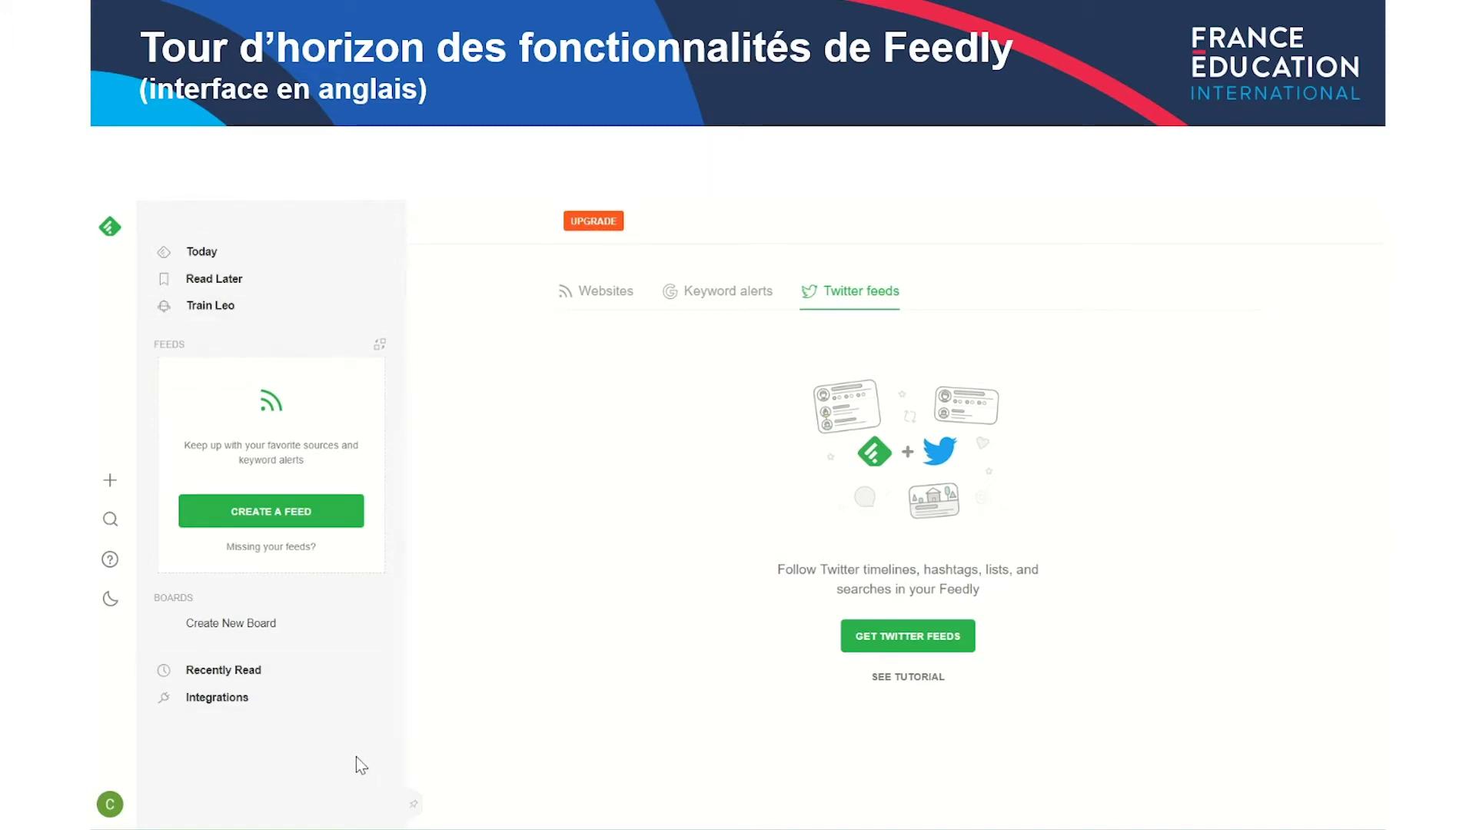
click(332, 515)
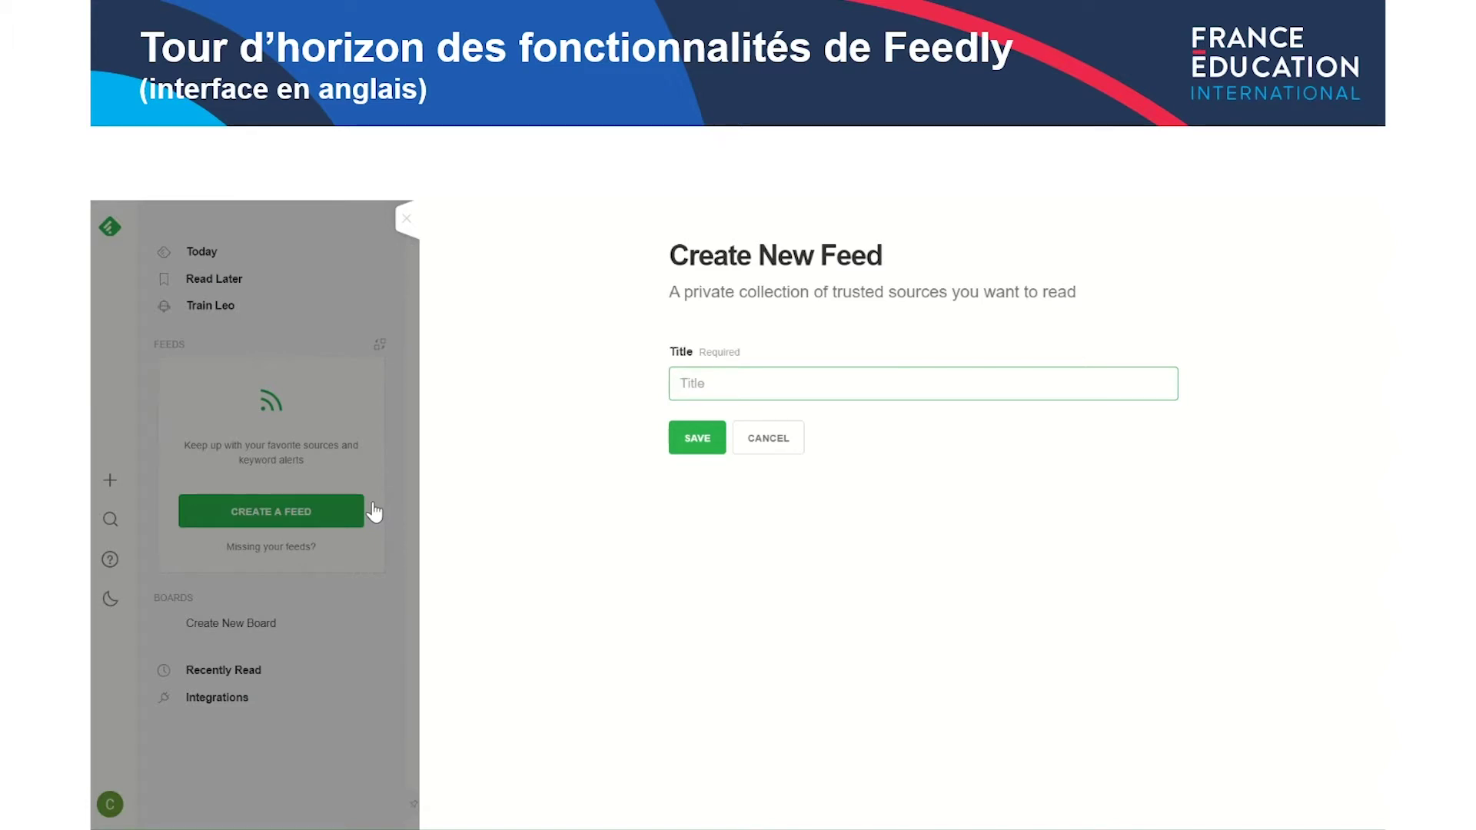
click(407, 219)
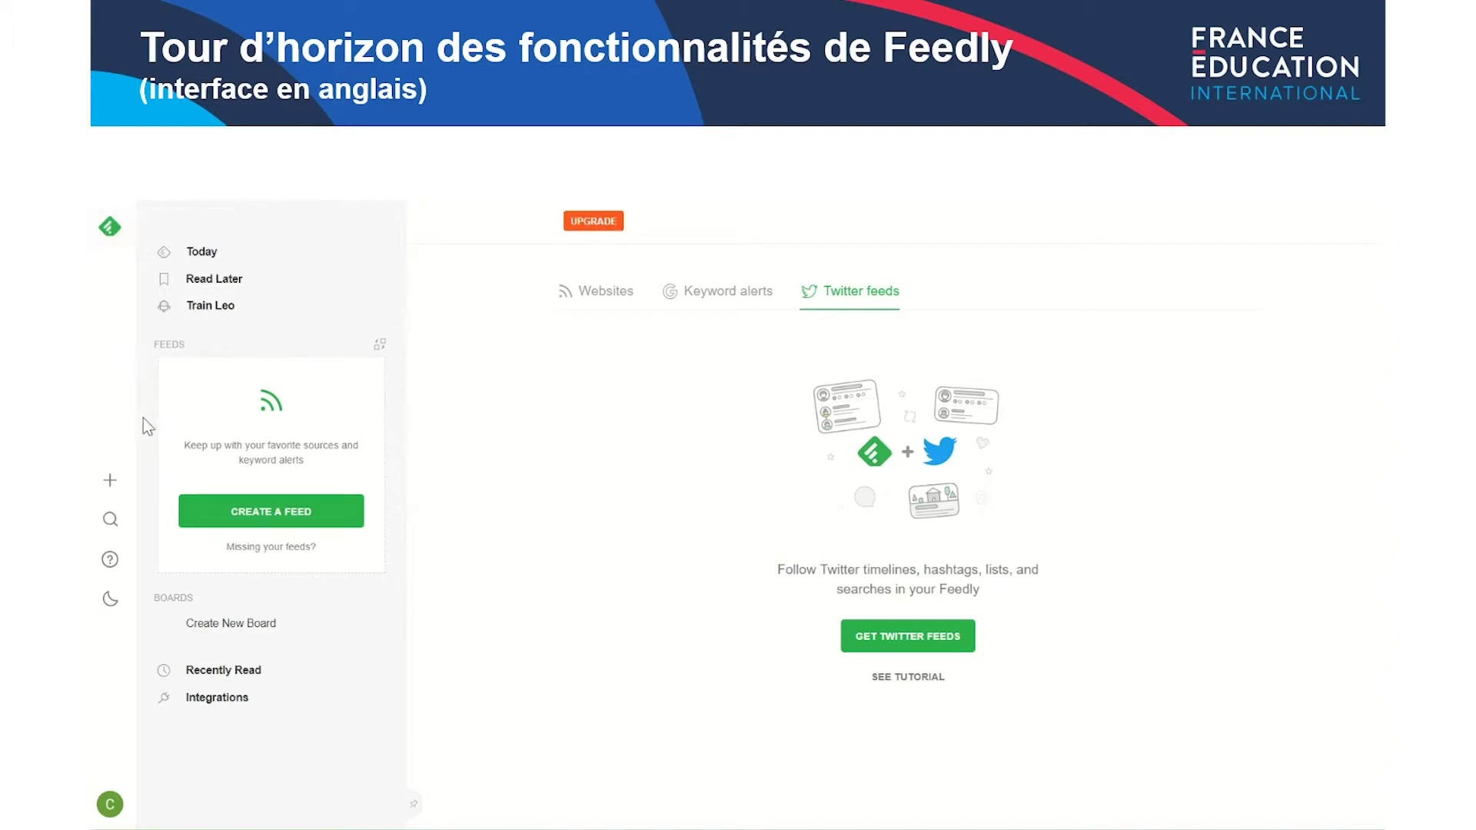
Return to the website source discovery page and switch the display theme to dark and back to light
click(113, 478)
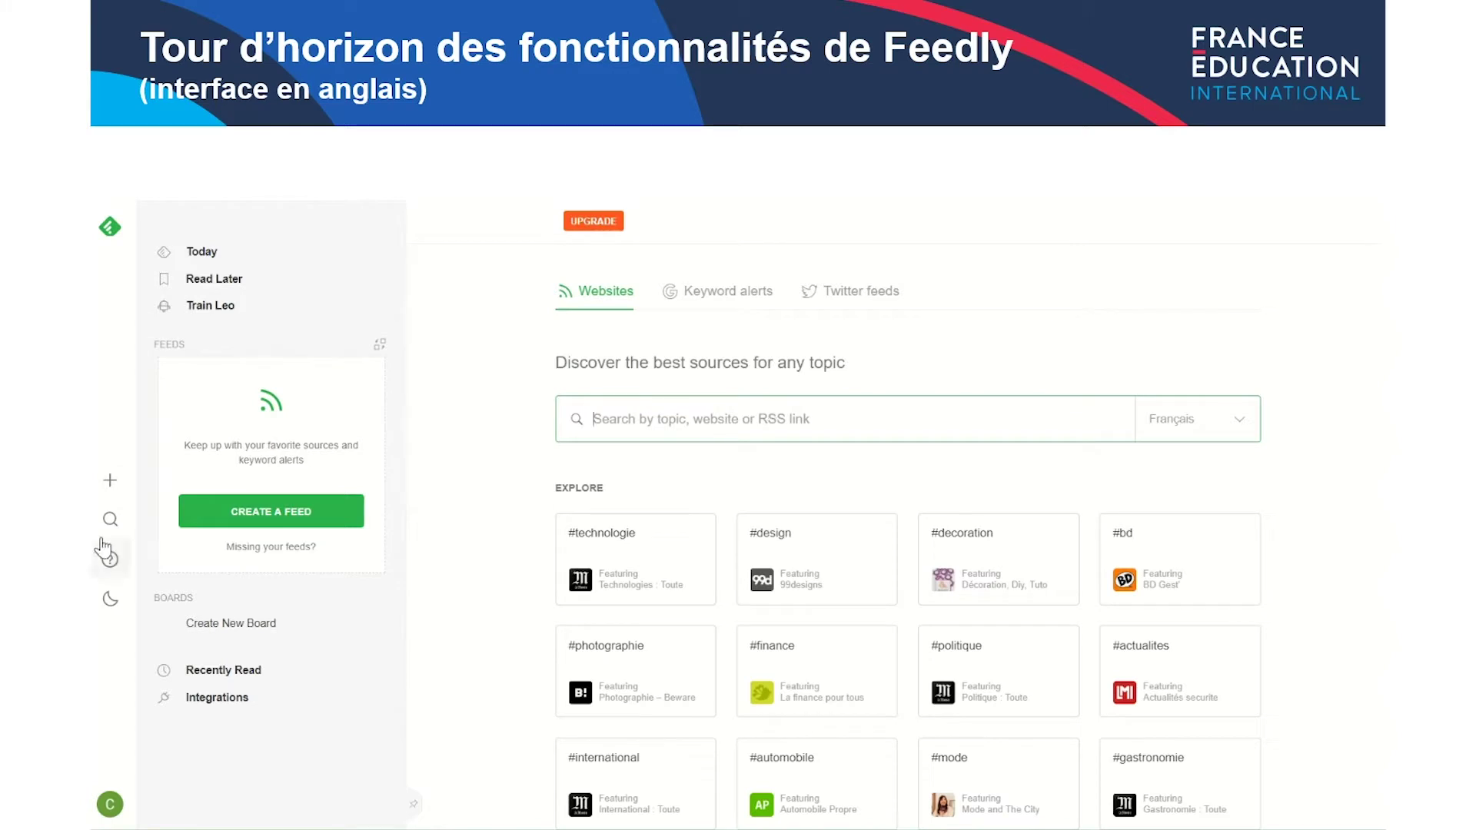
click(112, 600)
click(112, 604)
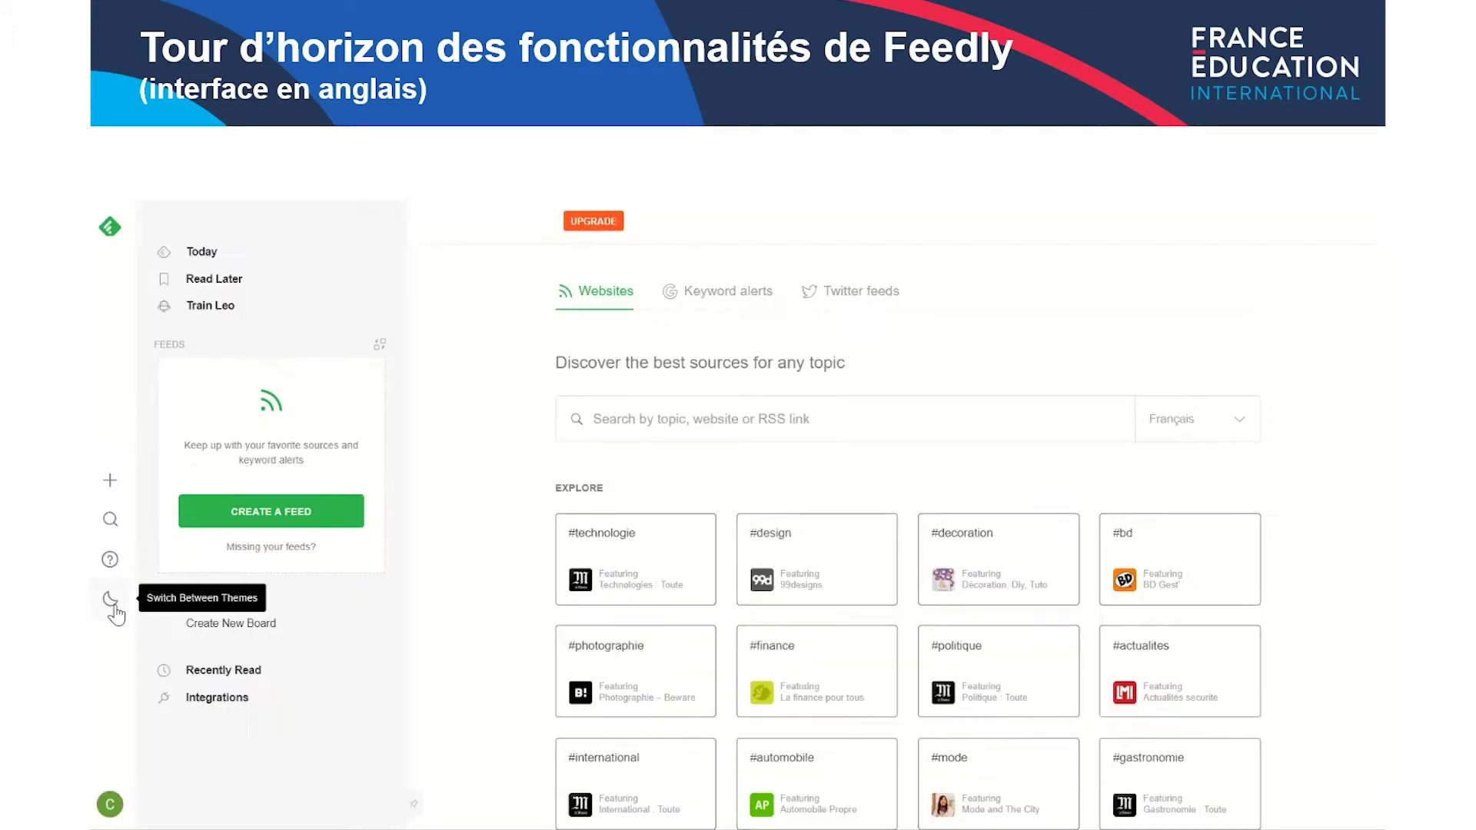
Open the account settings and examine the General options, such as start page, default presentation and default sort, without changing them
click(110, 805)
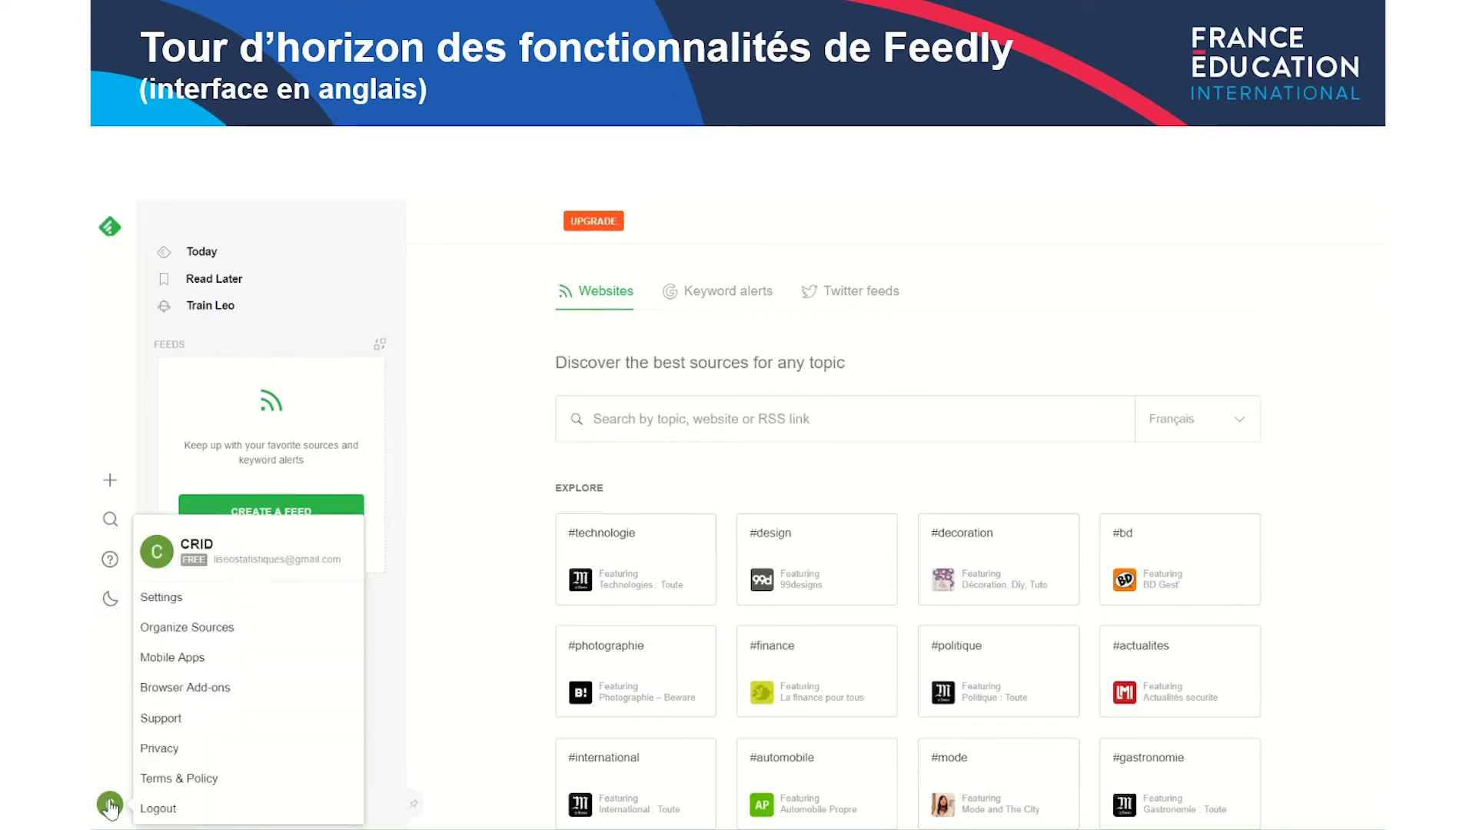
click(181, 613)
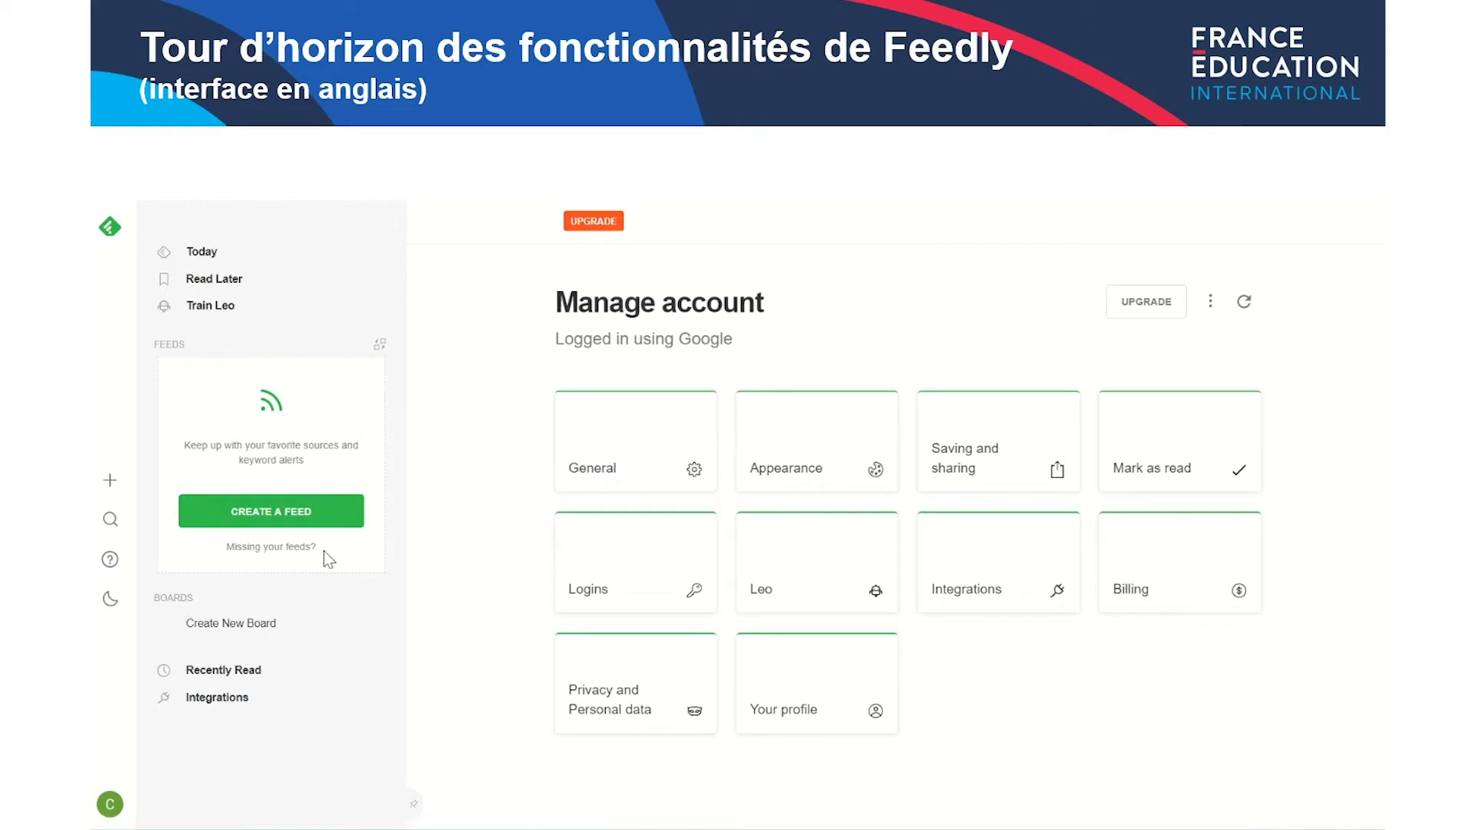
click(644, 469)
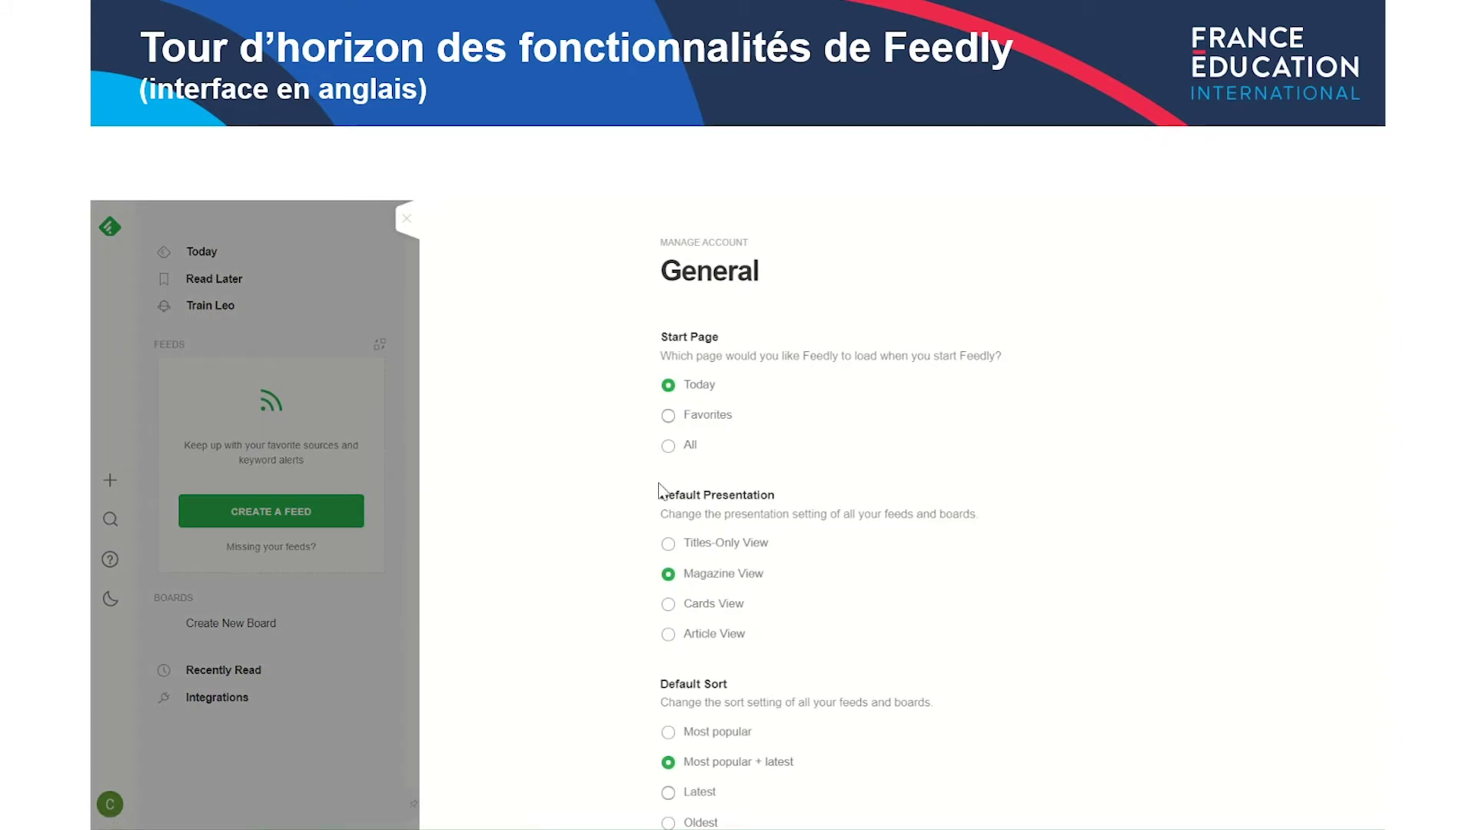
scroll(708, 630, down, 3)
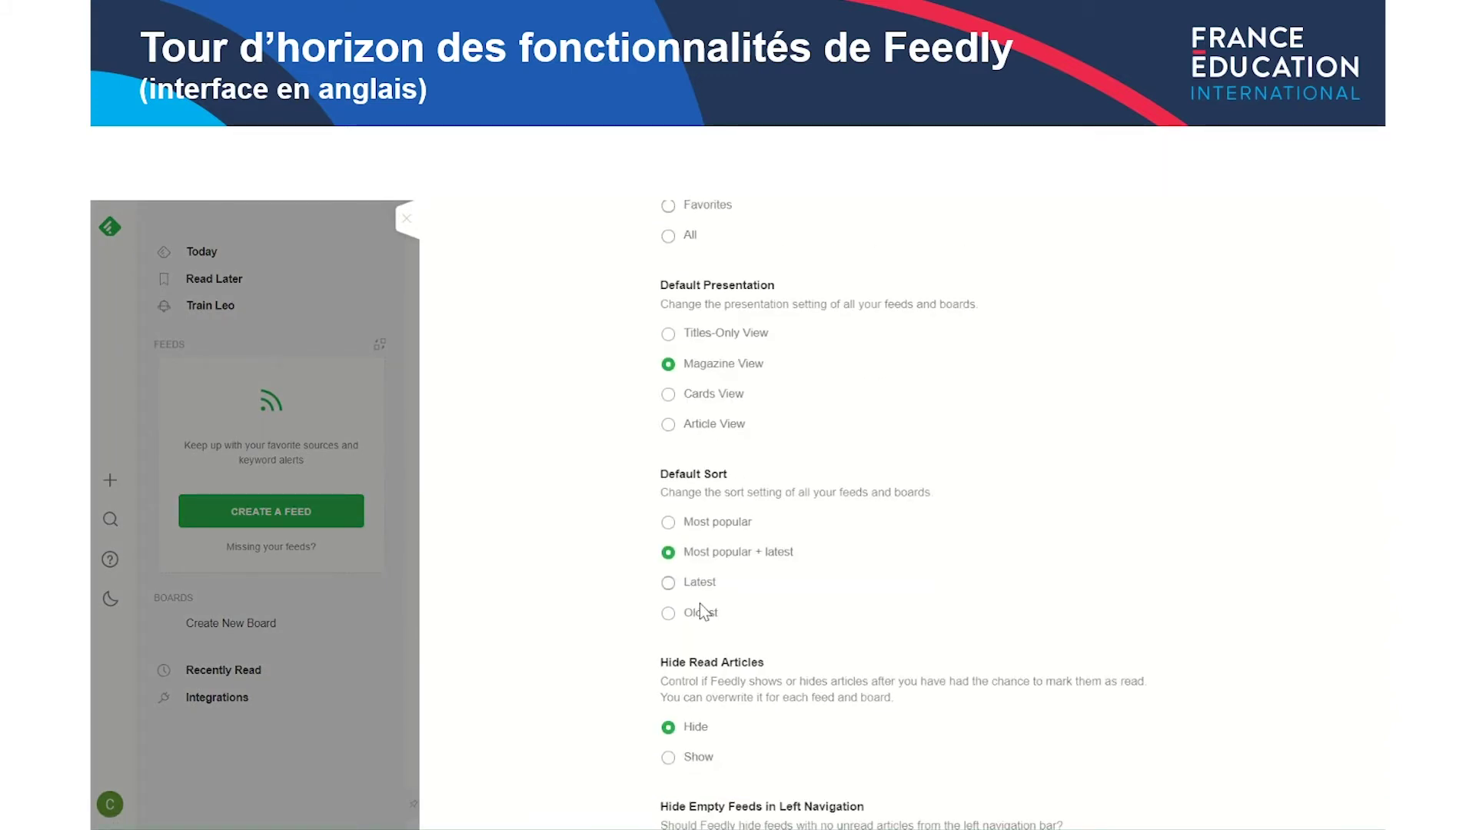
scroll(701, 603, up, 3)
scroll(665, 514, down, 10)
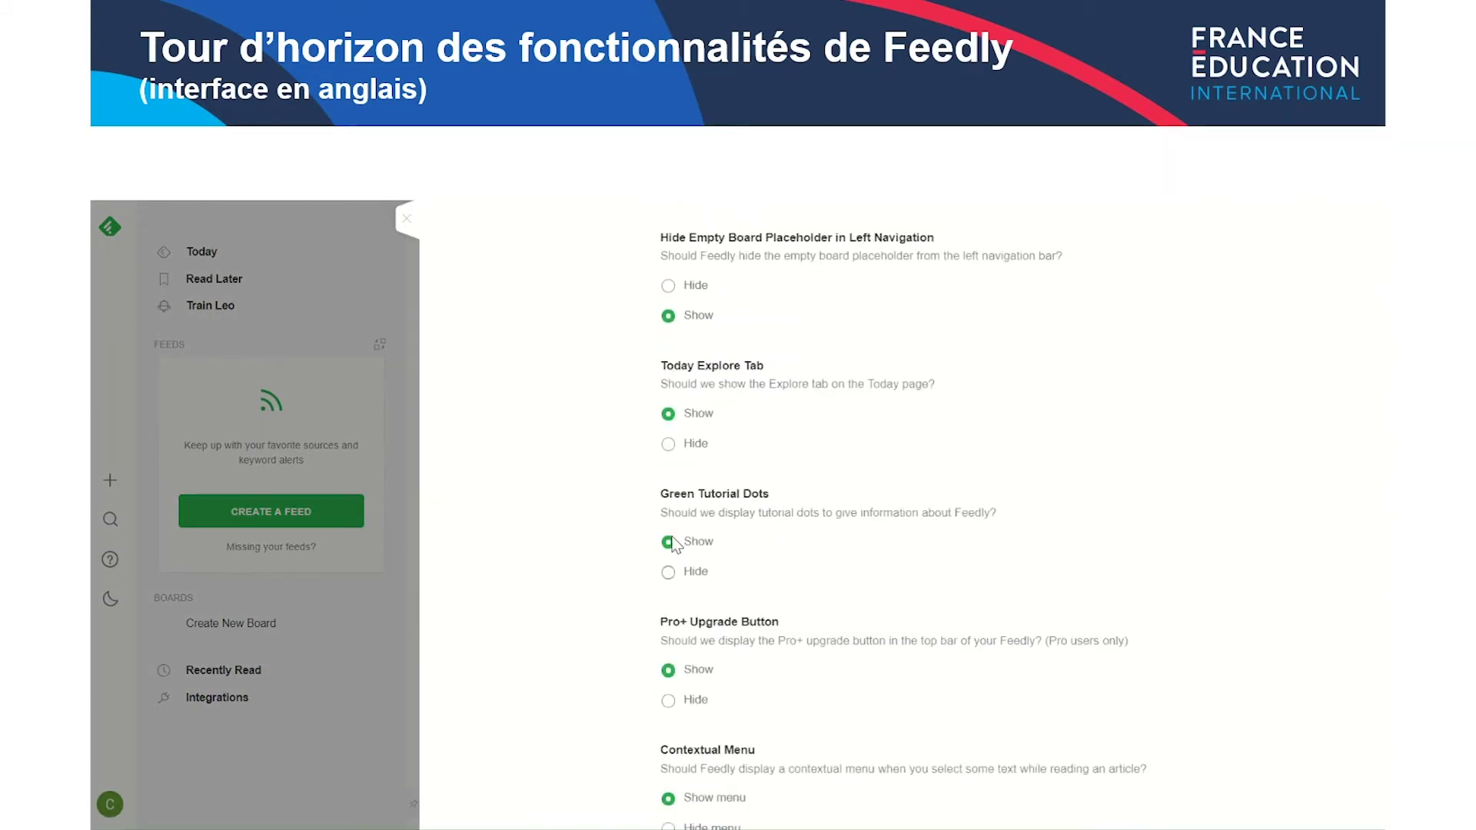
scroll(670, 545, up, 10)
click(407, 220)
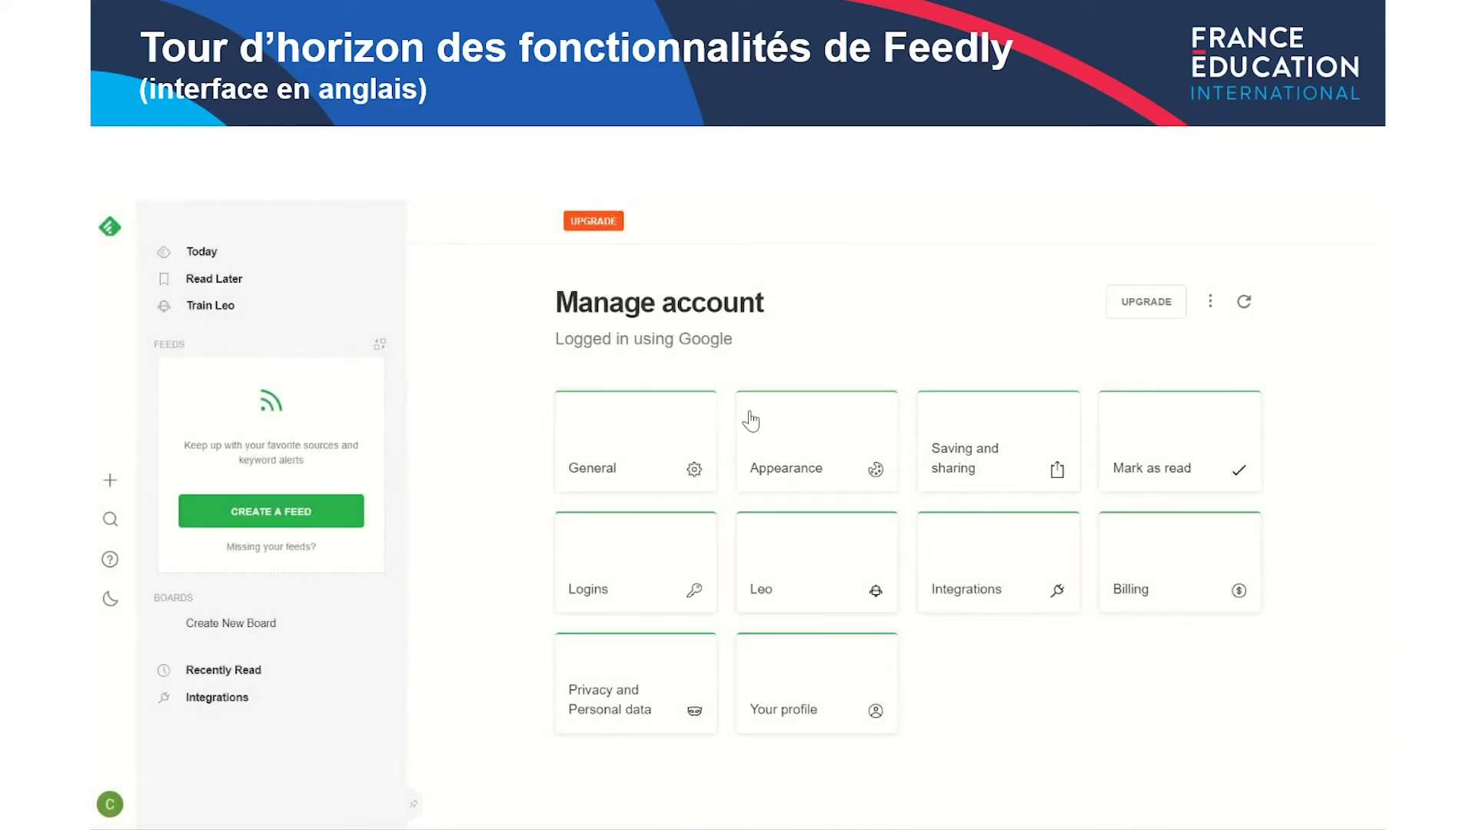
Examine the Appearance and Integrations sections of the account settings, closing each without changes
click(779, 446)
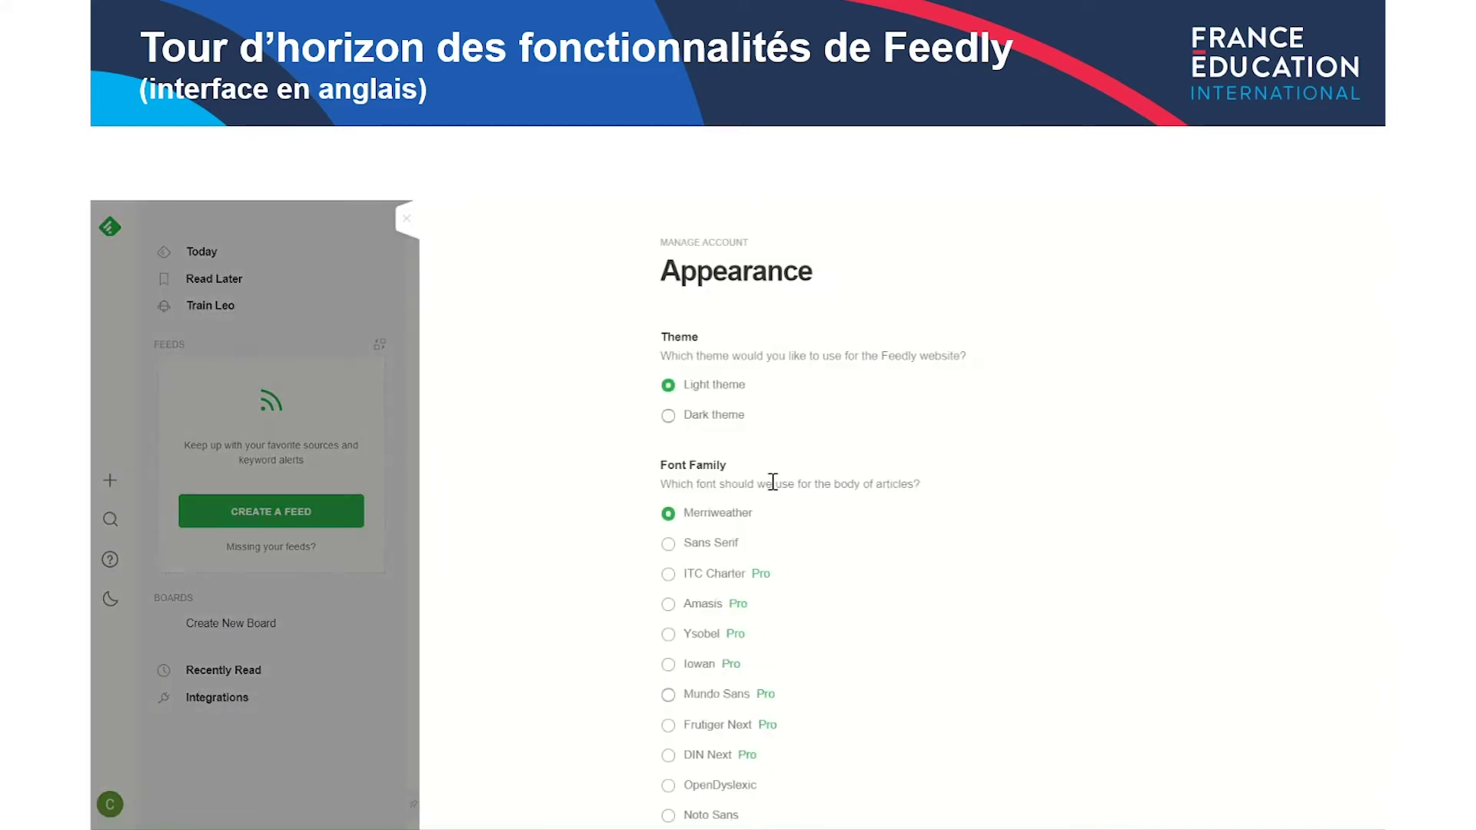
click(408, 220)
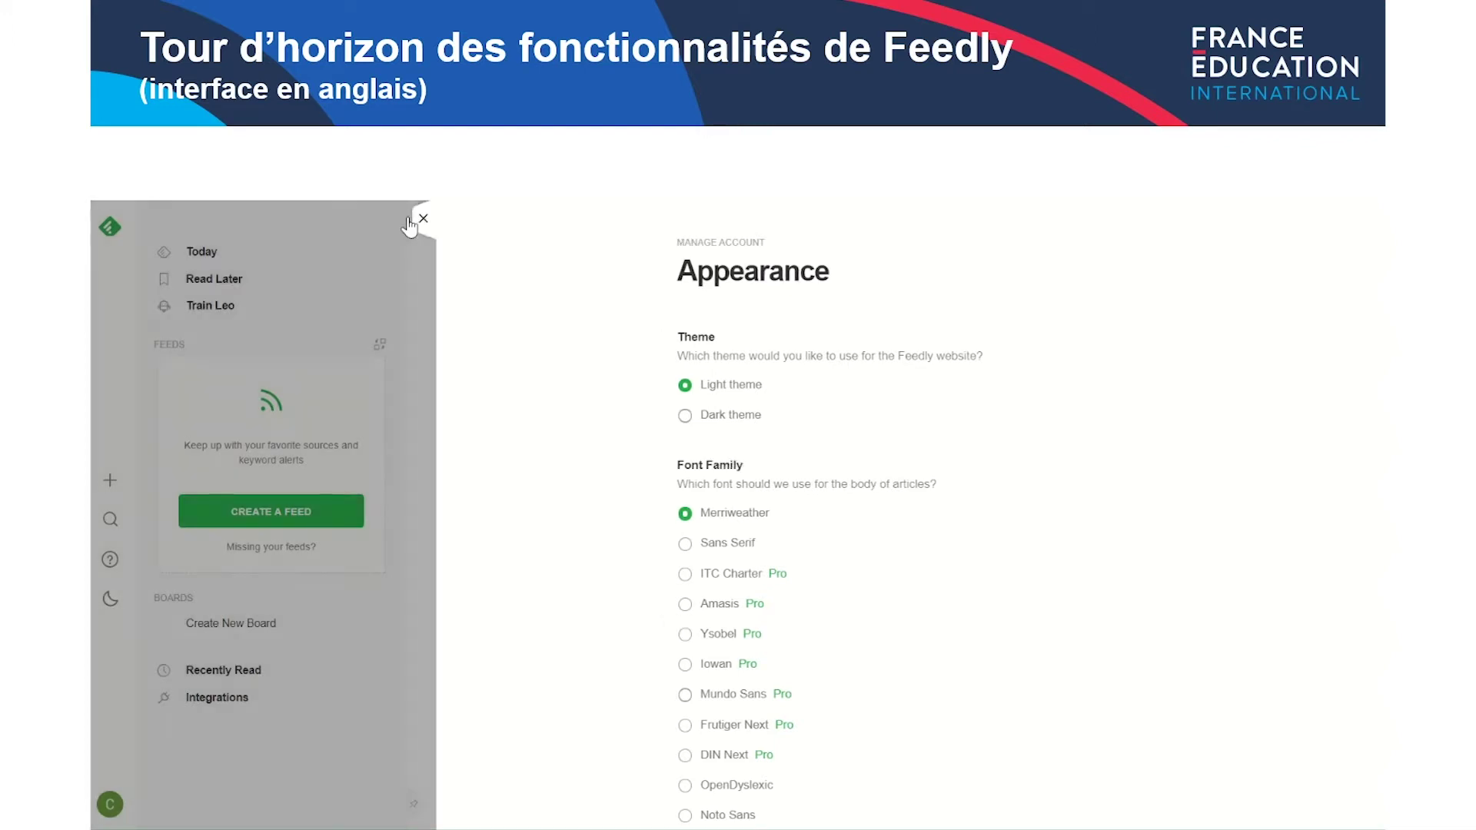
click(1021, 583)
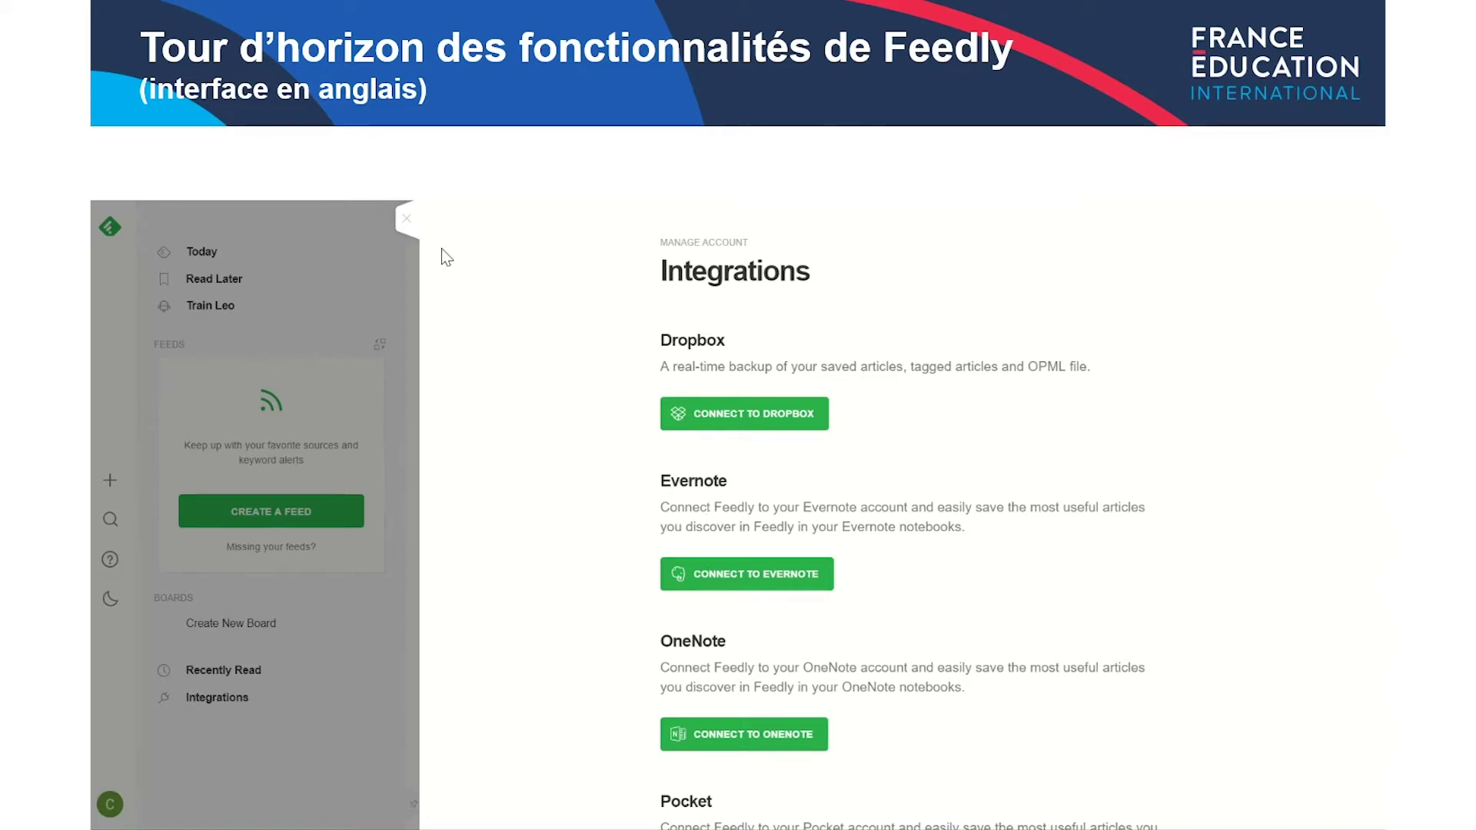
click(407, 219)
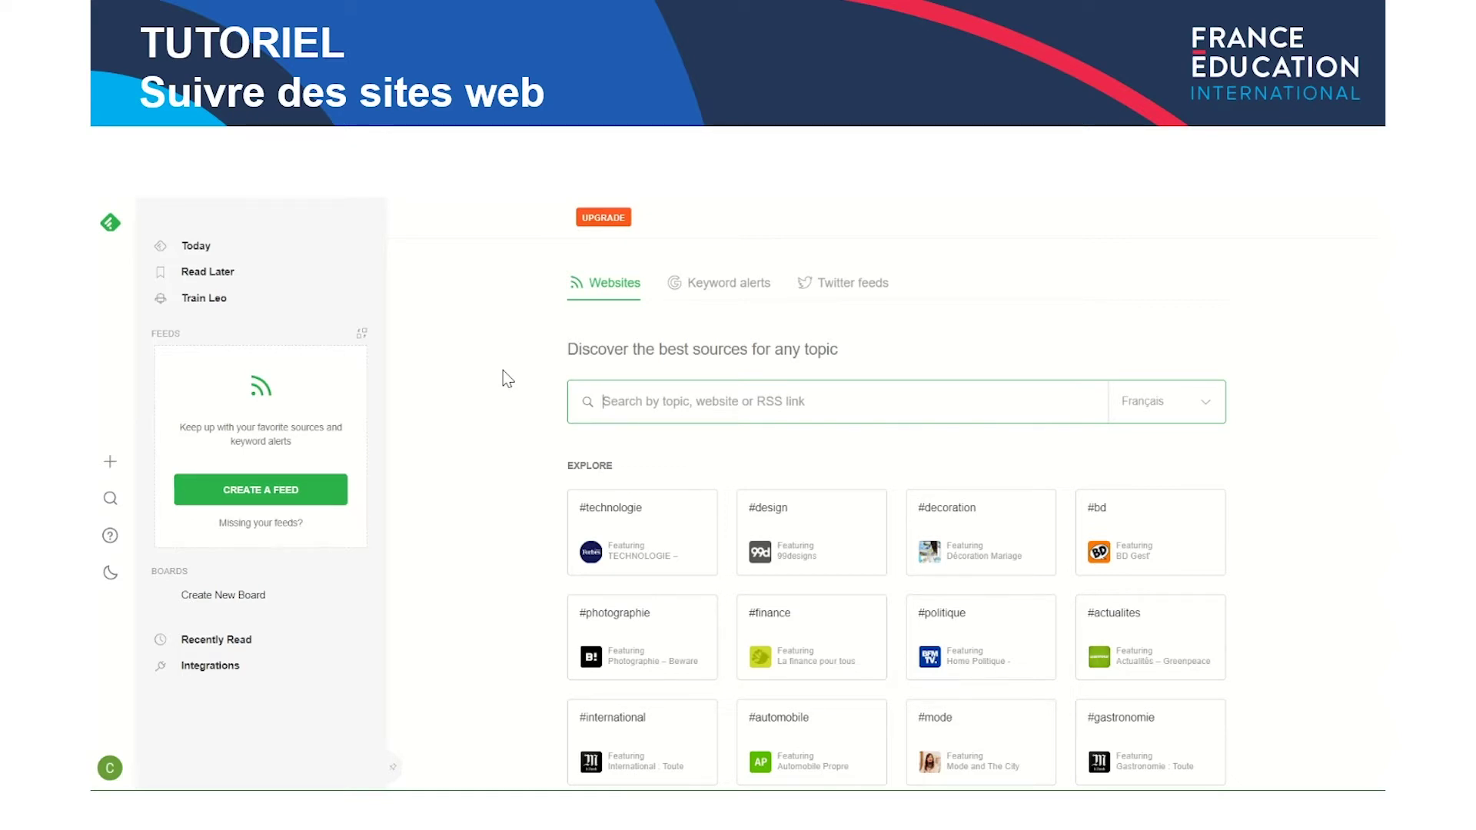
Create a new feed titled "Ressources pédagogiques pour le FLE"
click(293, 492)
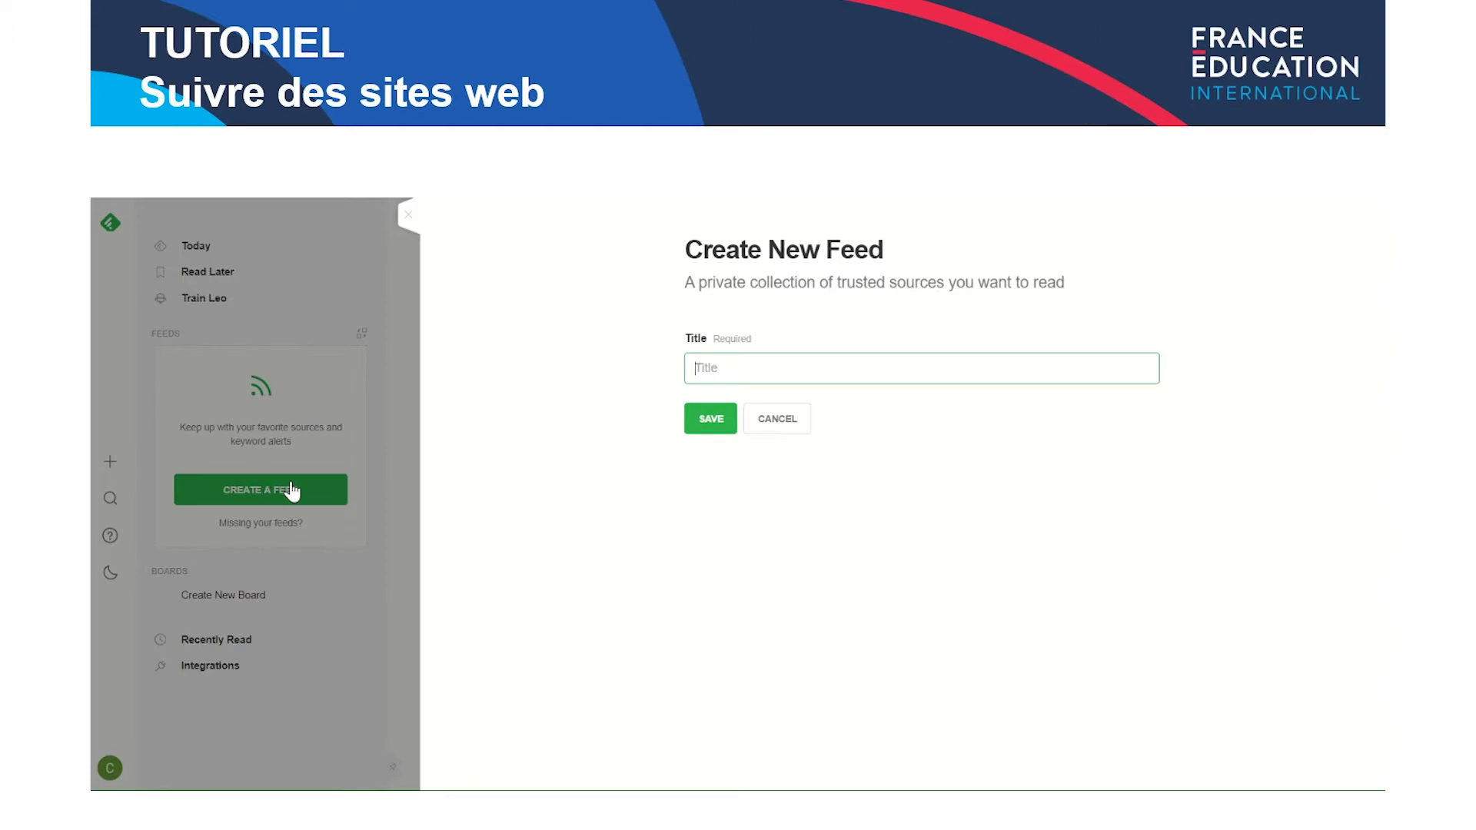
text(Ressources pédagogiques pour le FLE)
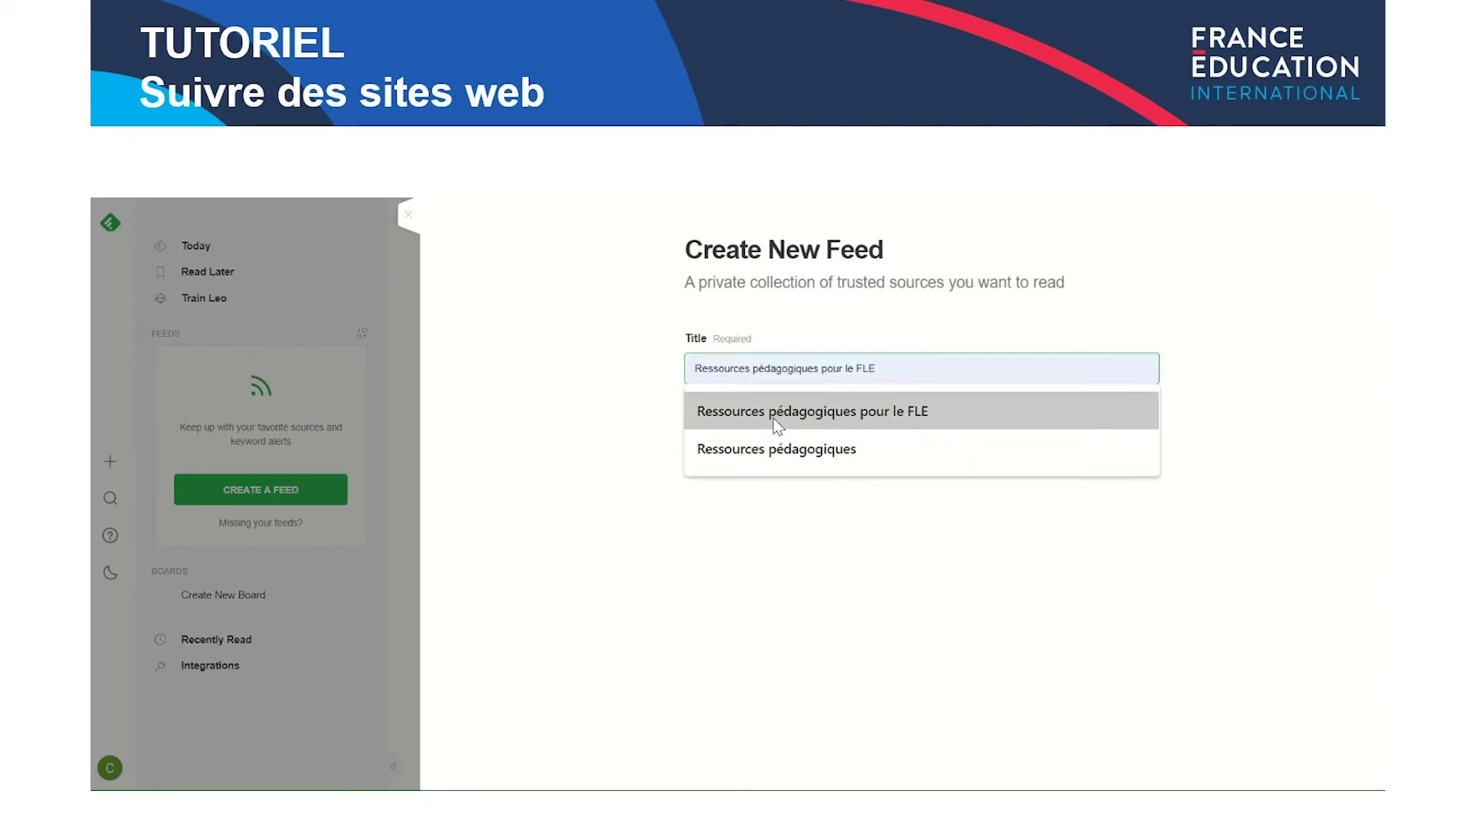
click(773, 418)
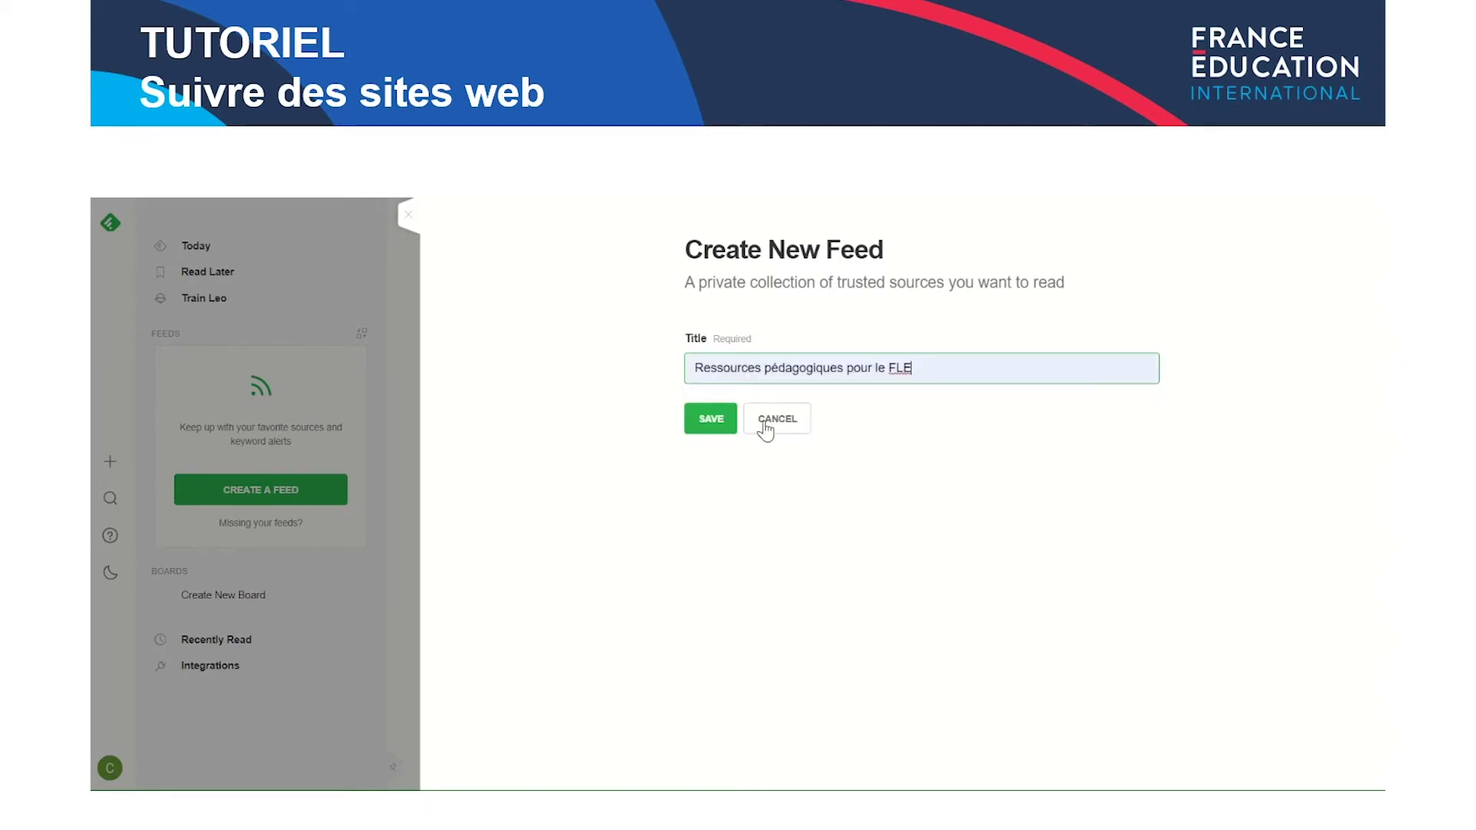
click(726, 422)
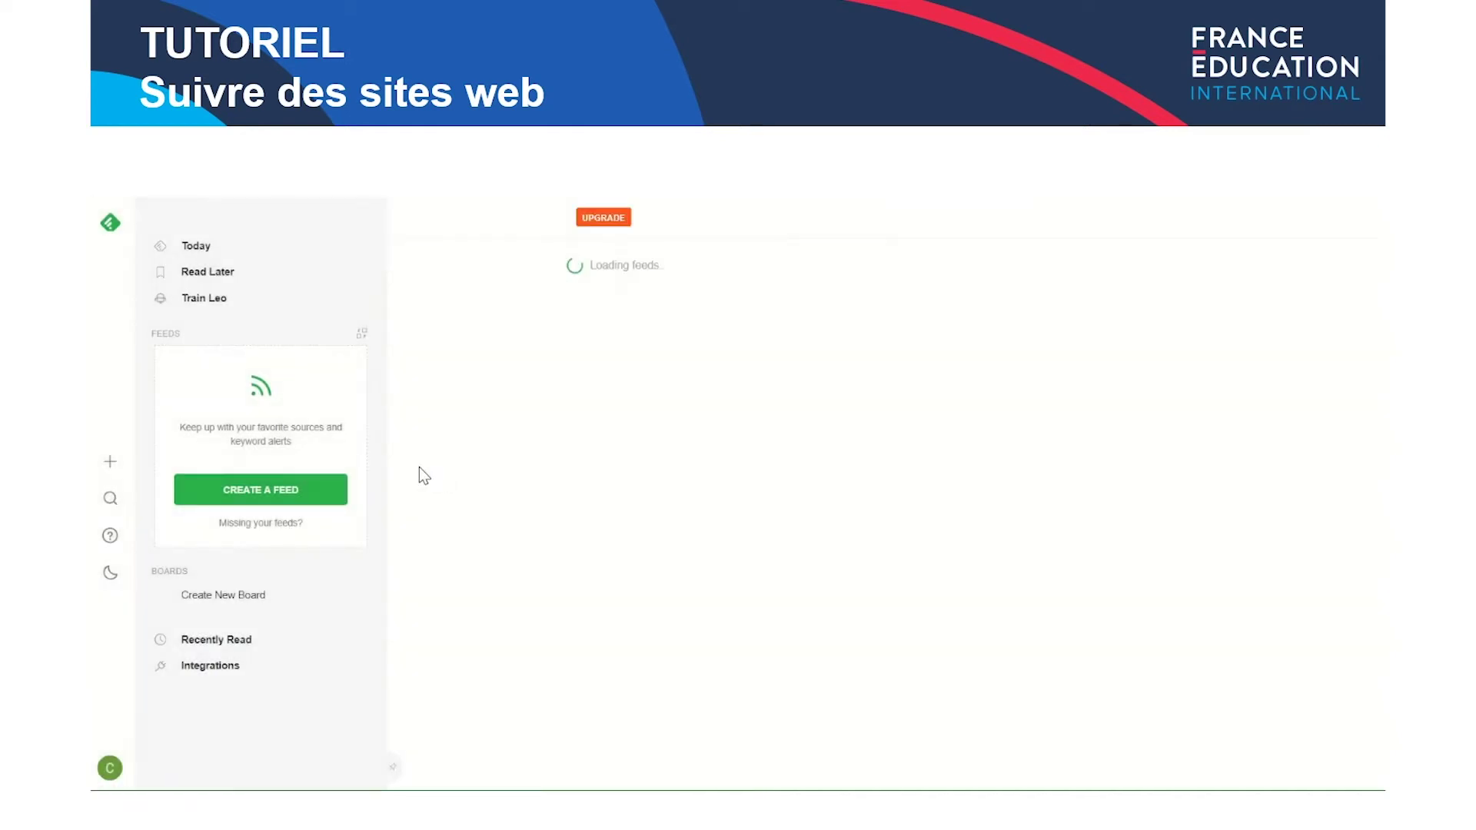
Create a new feed titled "Education aux médias et FLE"
click(255, 413)
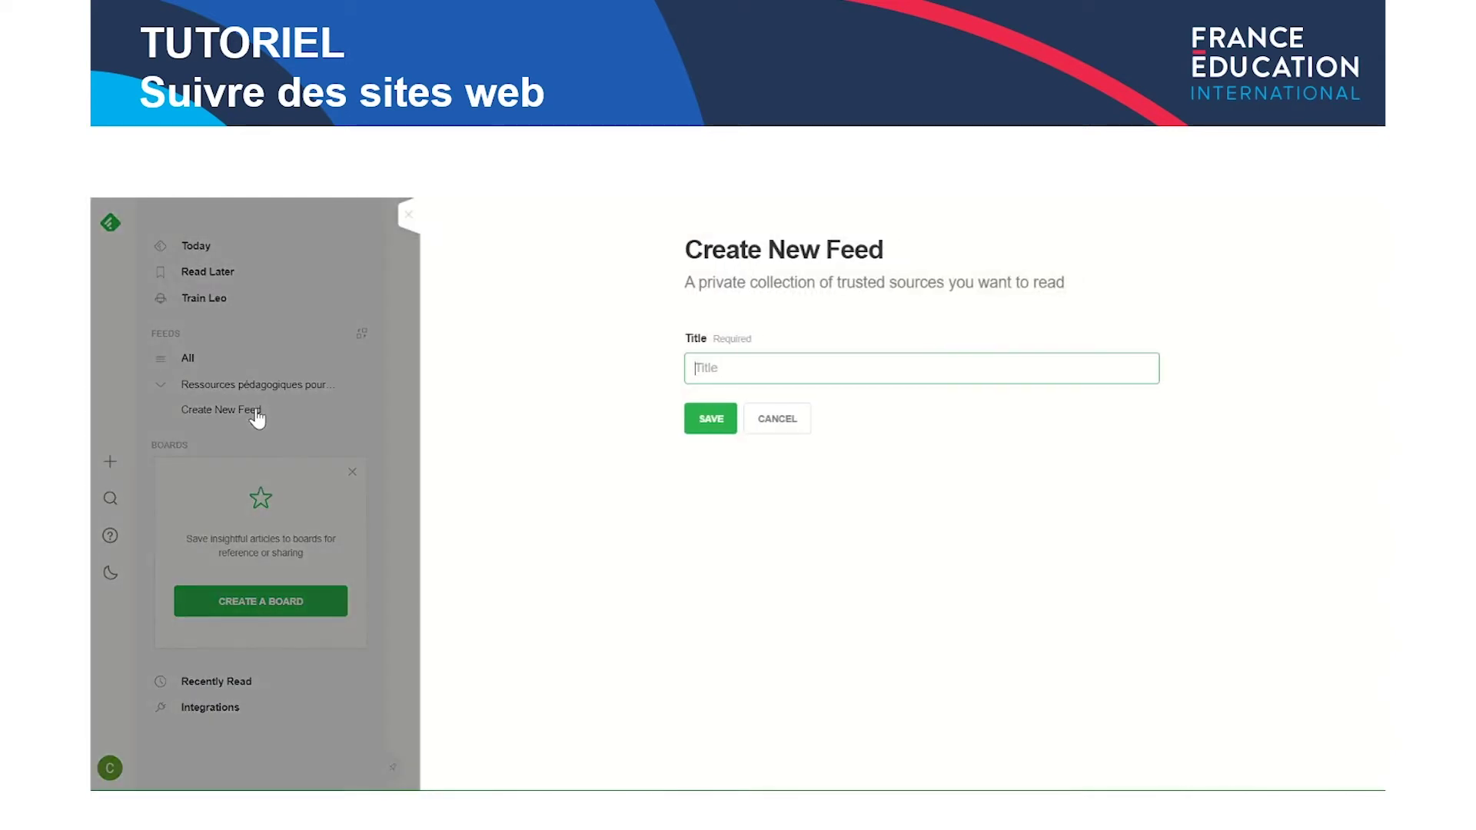
text(Edu)
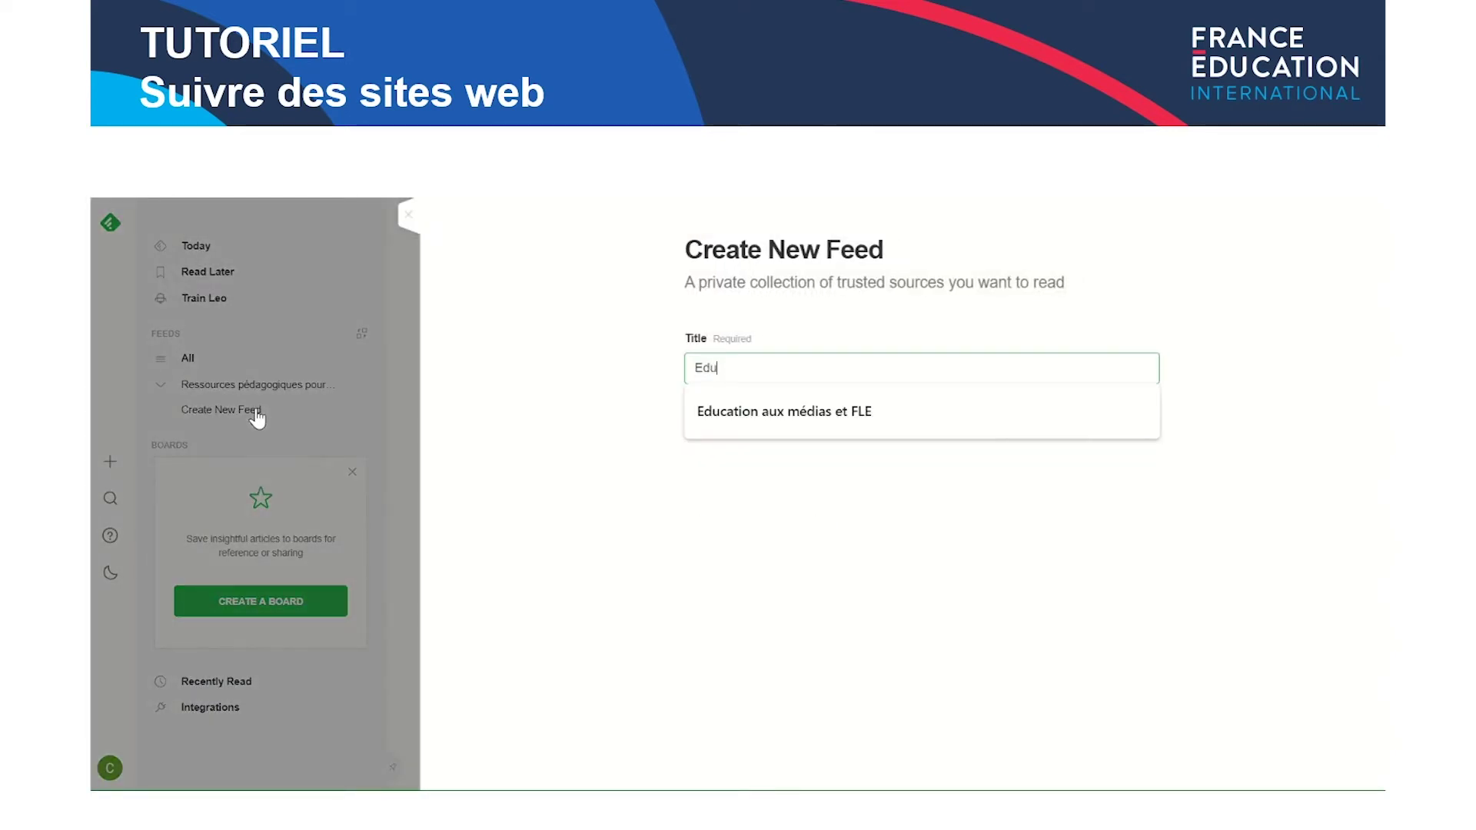
text(cation aux médias)
click(782, 409)
click(711, 420)
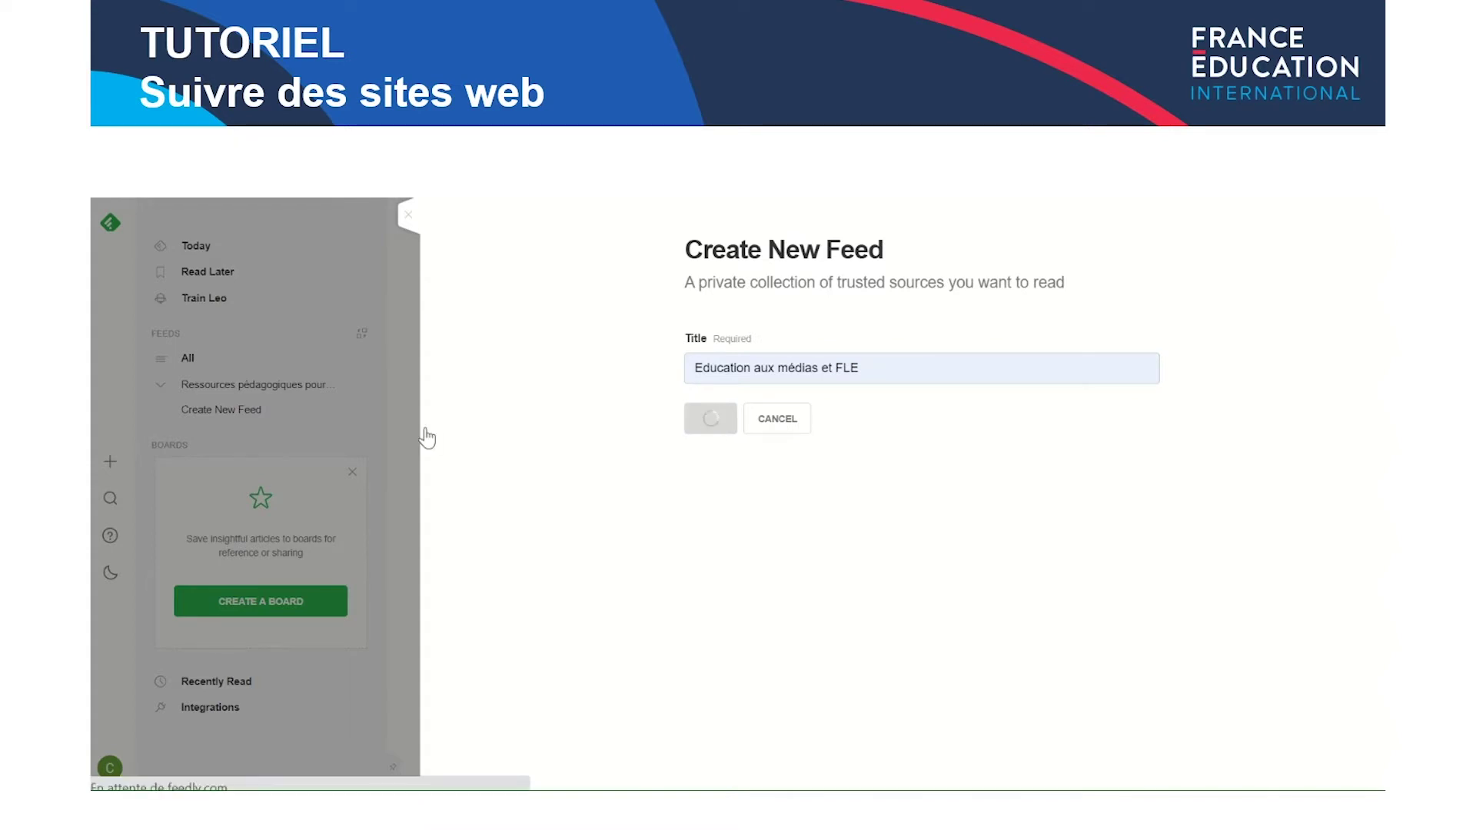
Create a new feed titled "Enseigner le français aux enfants"
click(236, 439)
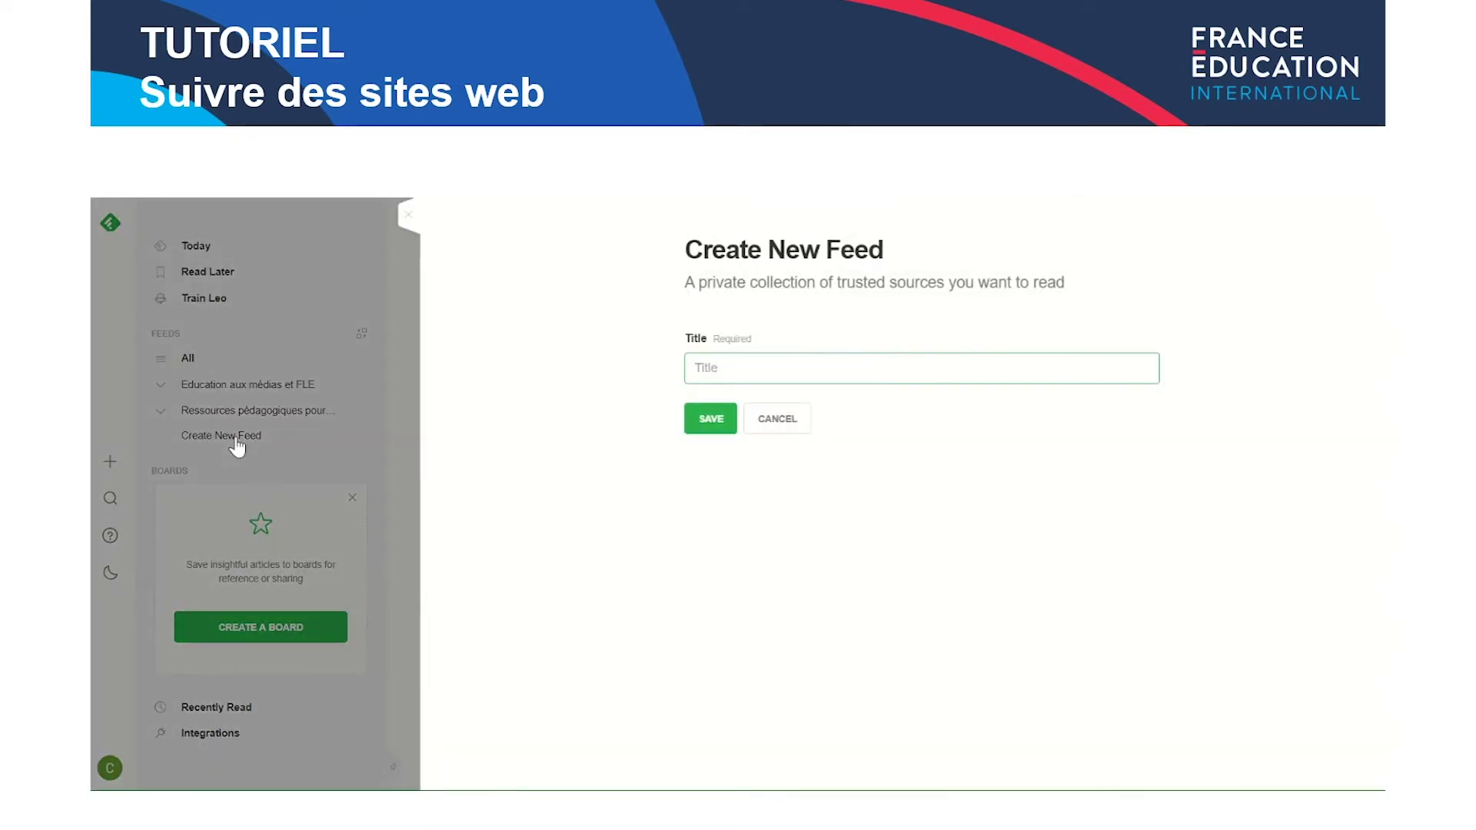
text(Enseigner)
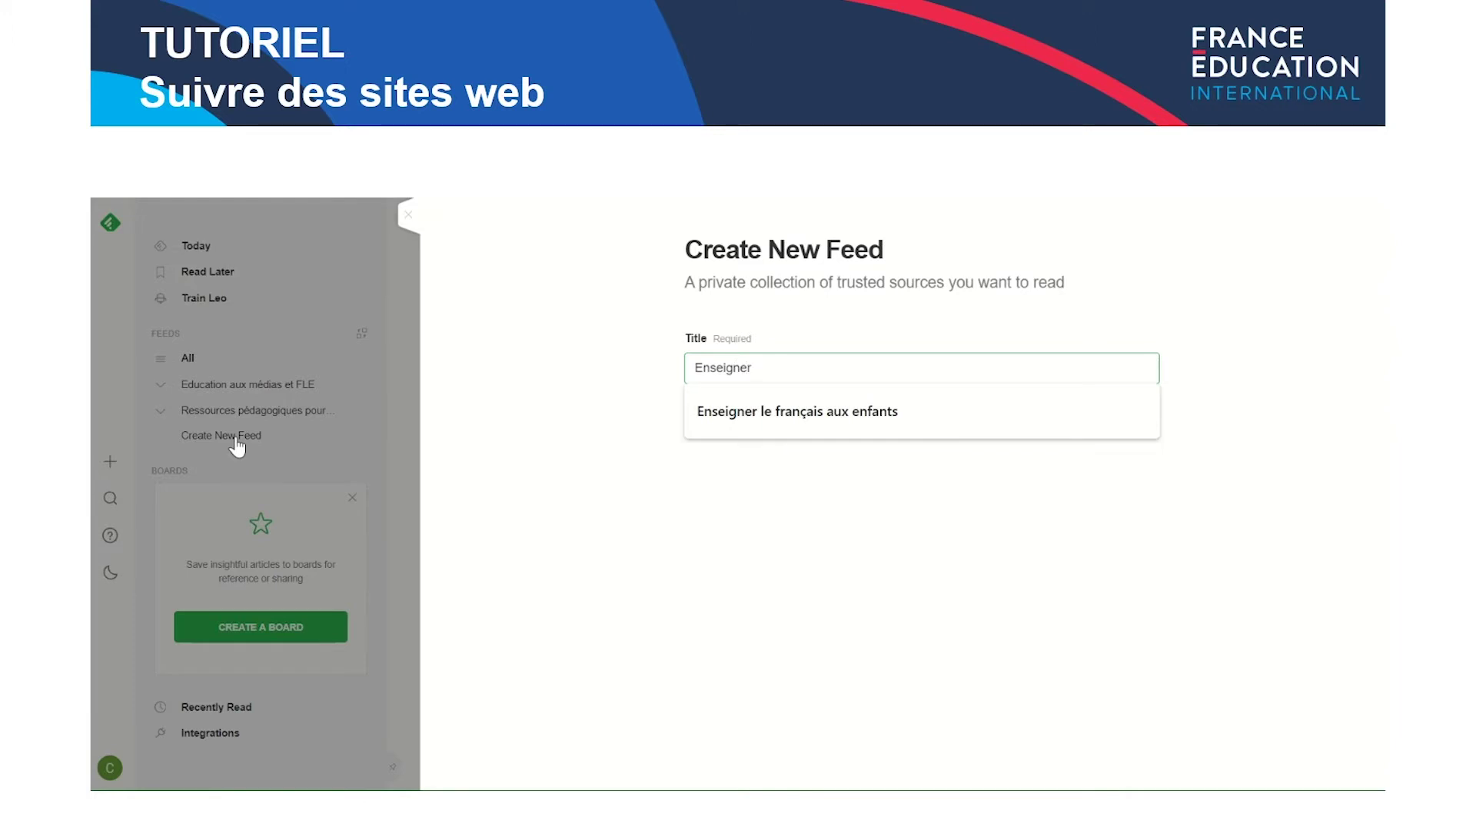
click(769, 407)
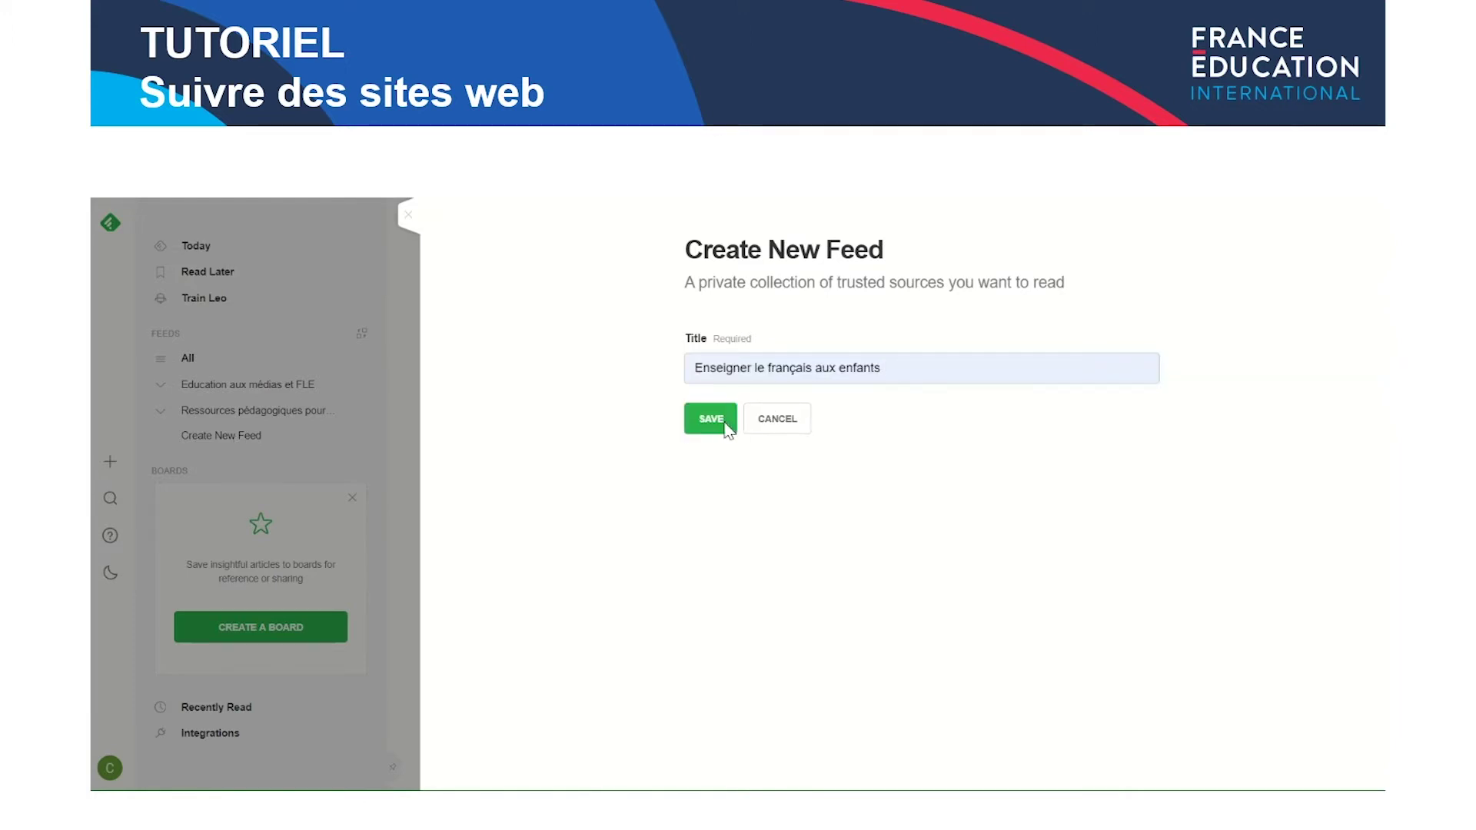
click(727, 425)
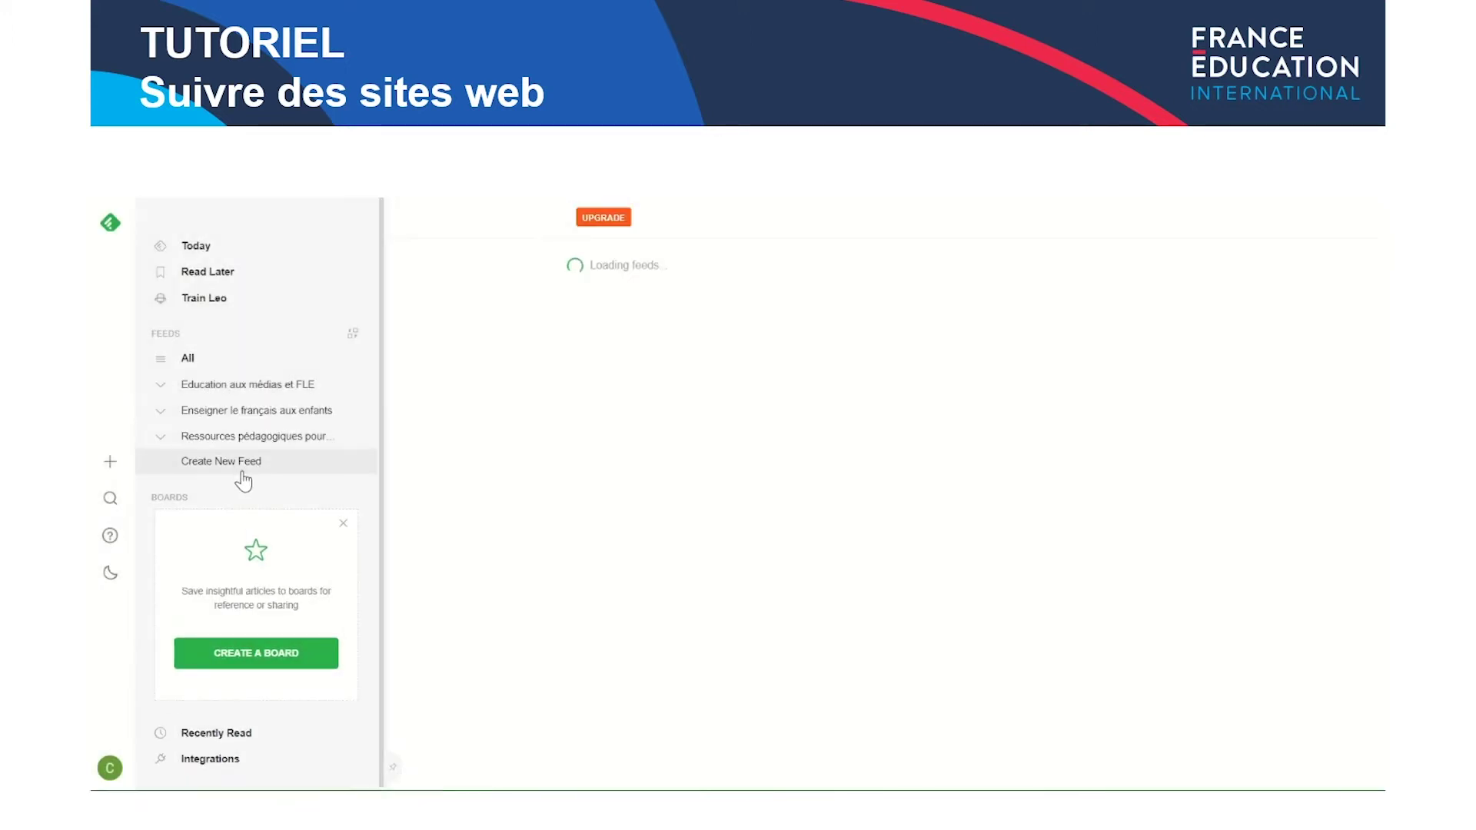
Create a new feed titled "Francophonie"
click(240, 472)
text(Fr)
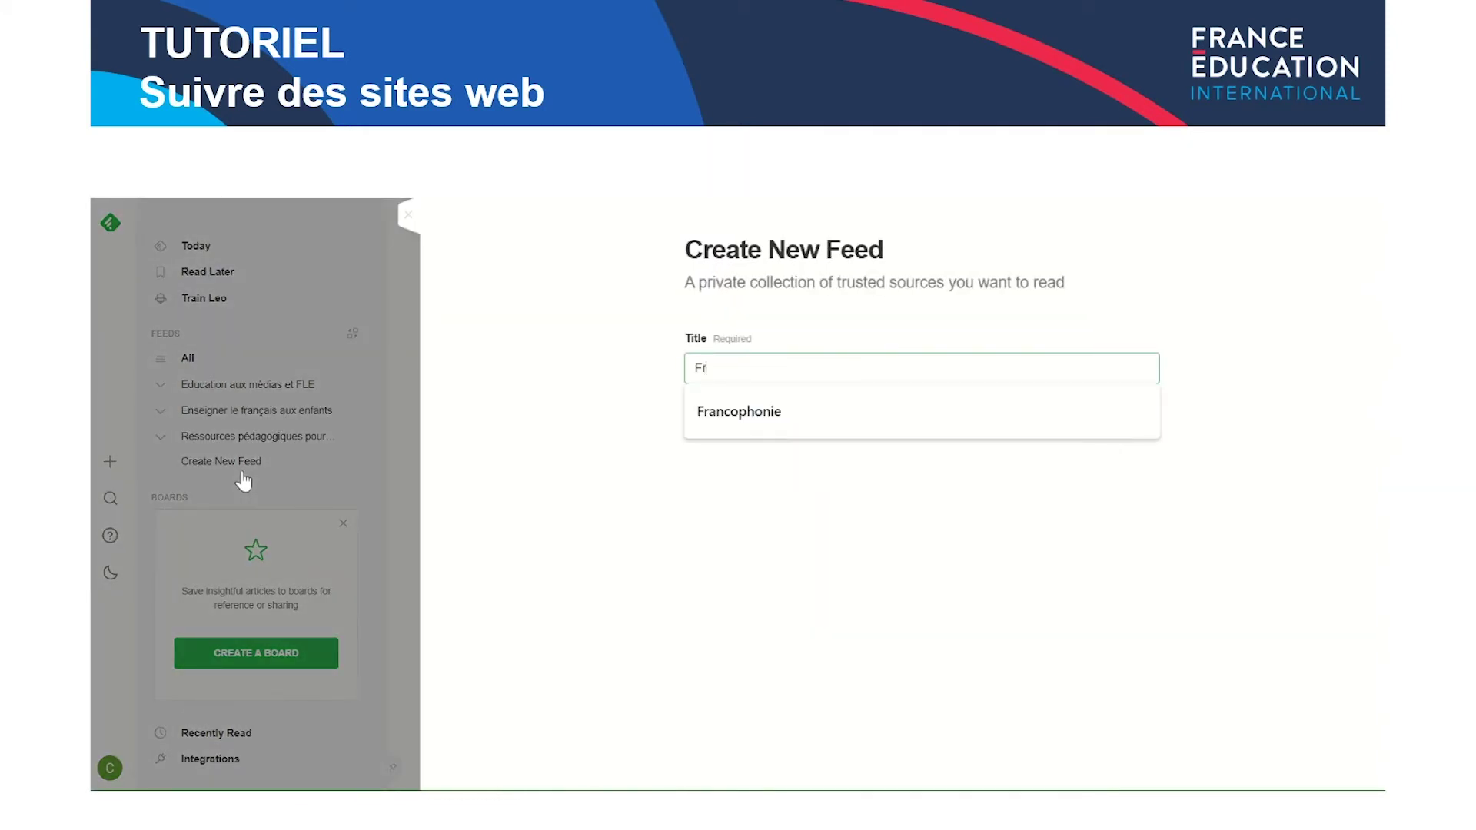
text(ancophonie)
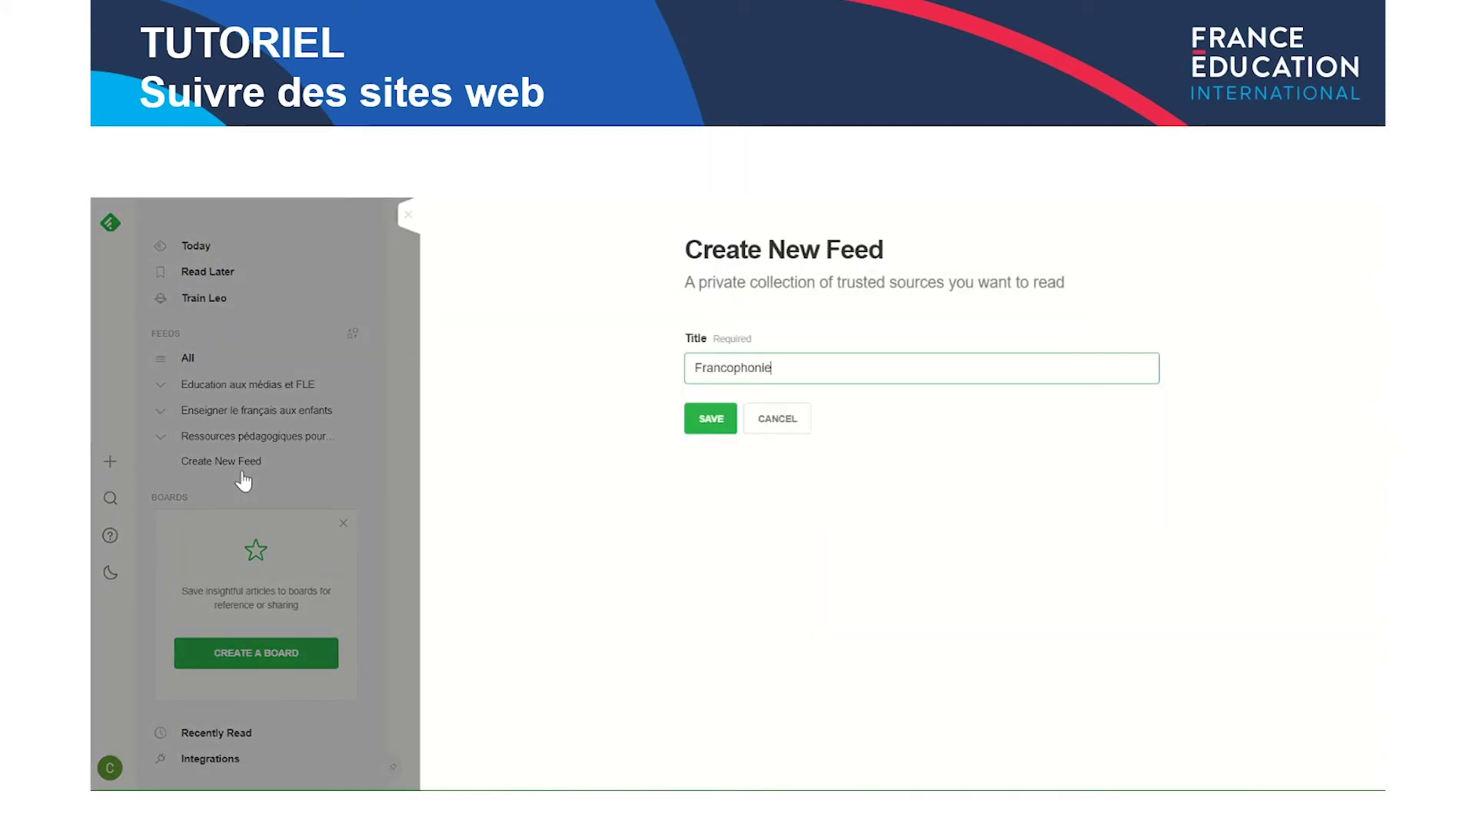
key(Return)
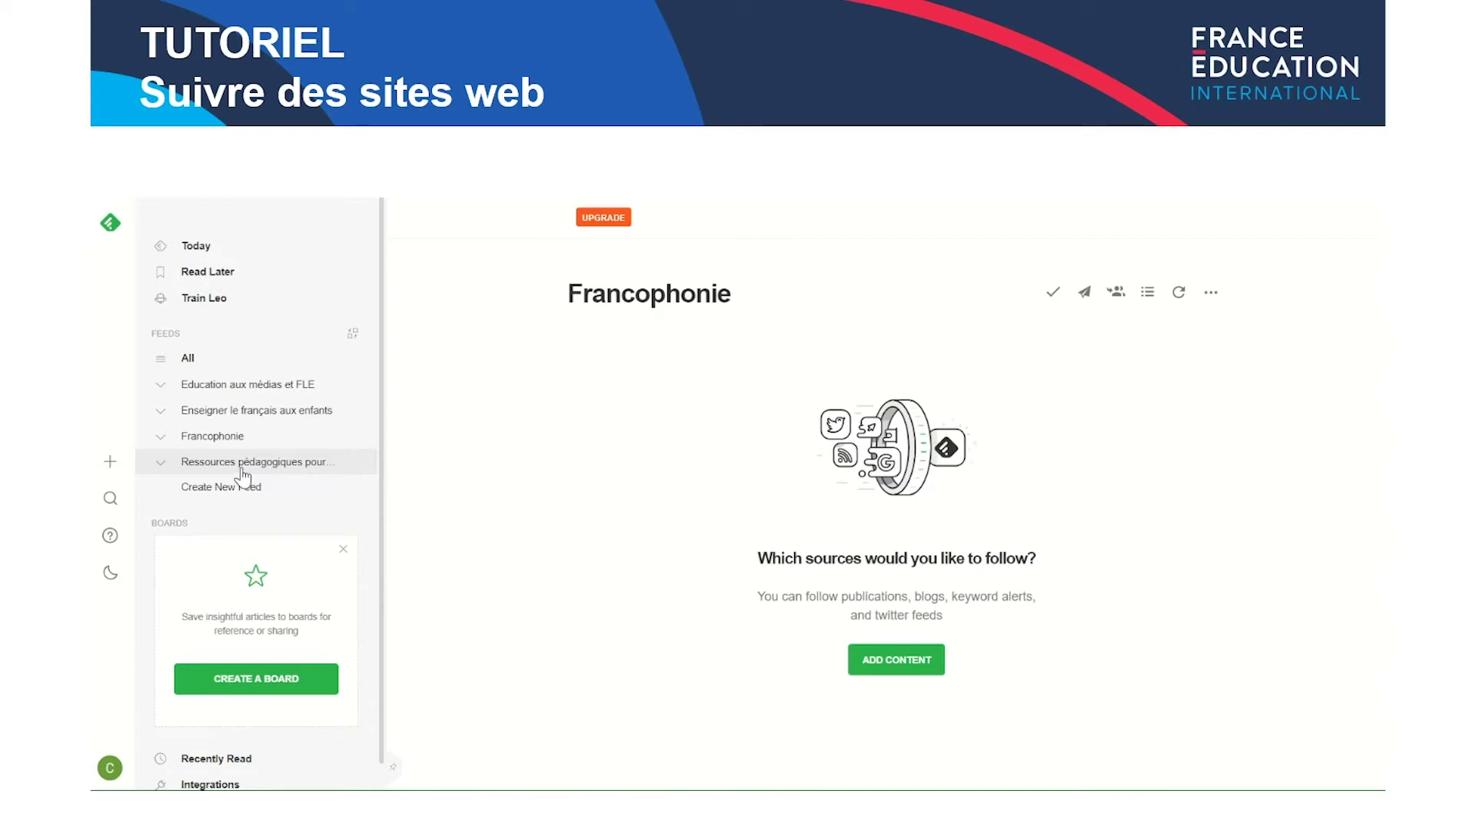
Start adding content from the "Ressources pédagogiques pour le FLE" feed, searching websites for "FLE" and selecting the suggestion Les Zexperts FLE
click(241, 464)
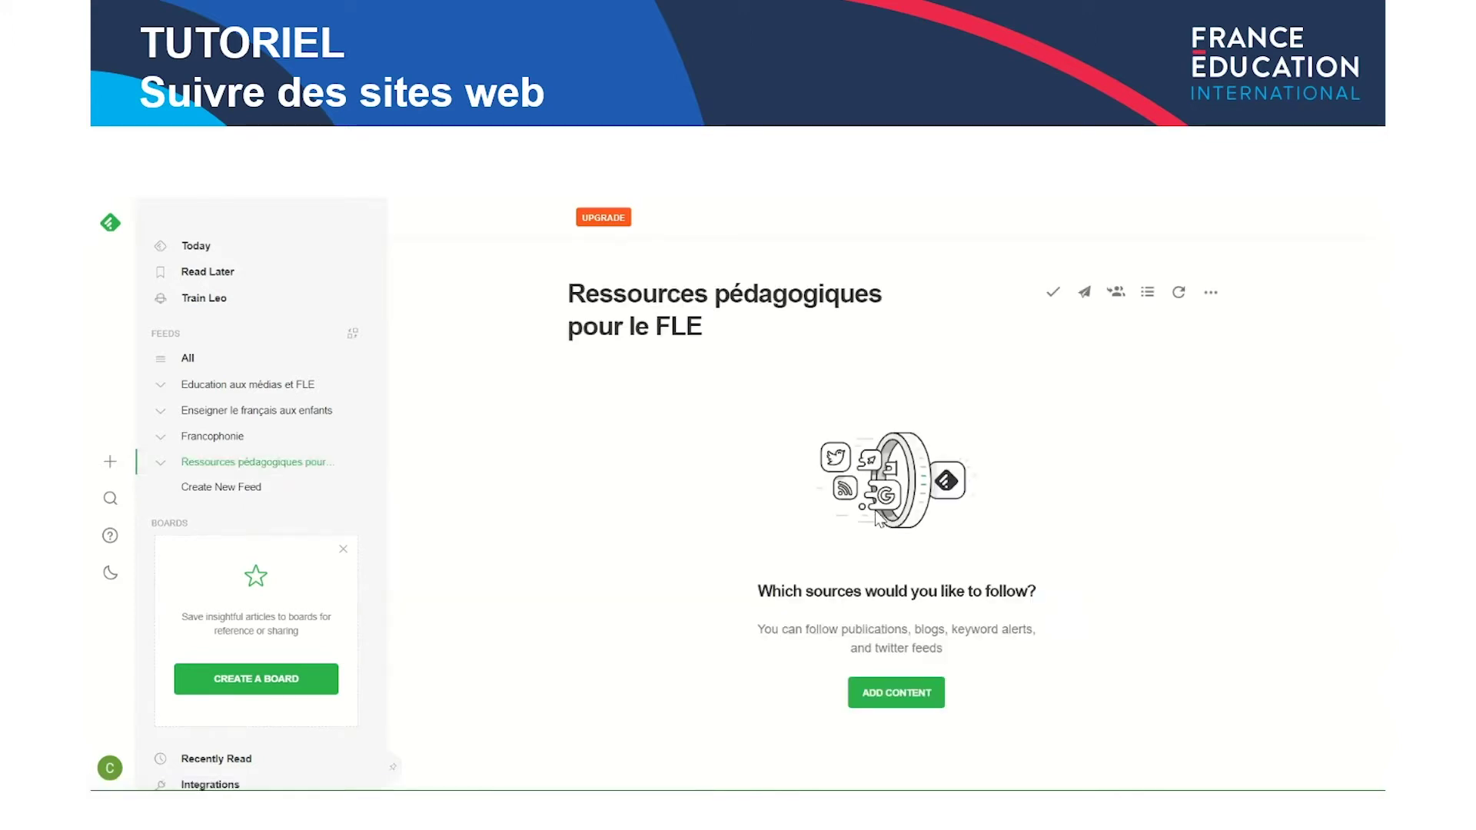
click(932, 698)
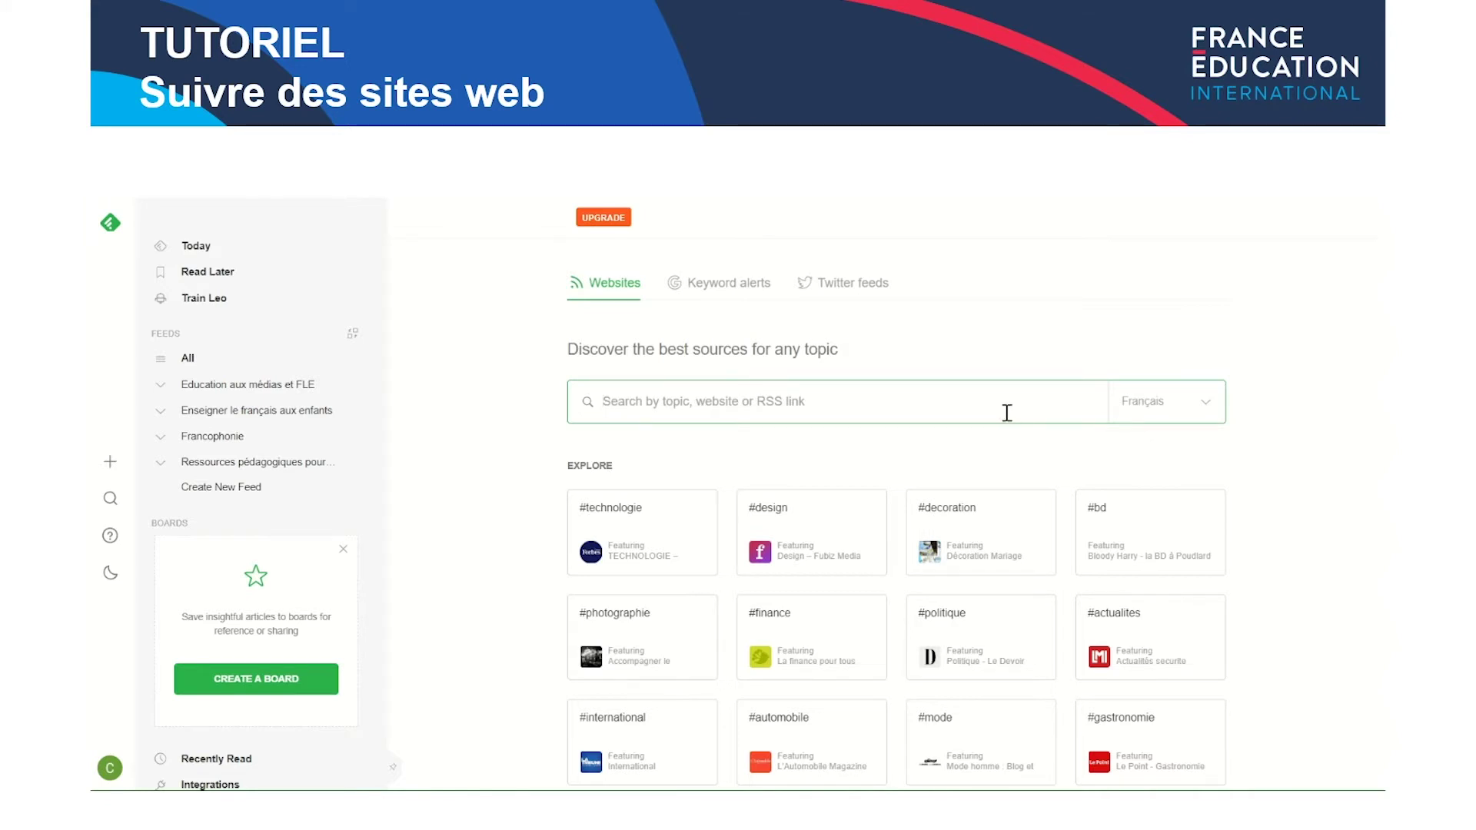
text(FLE.)
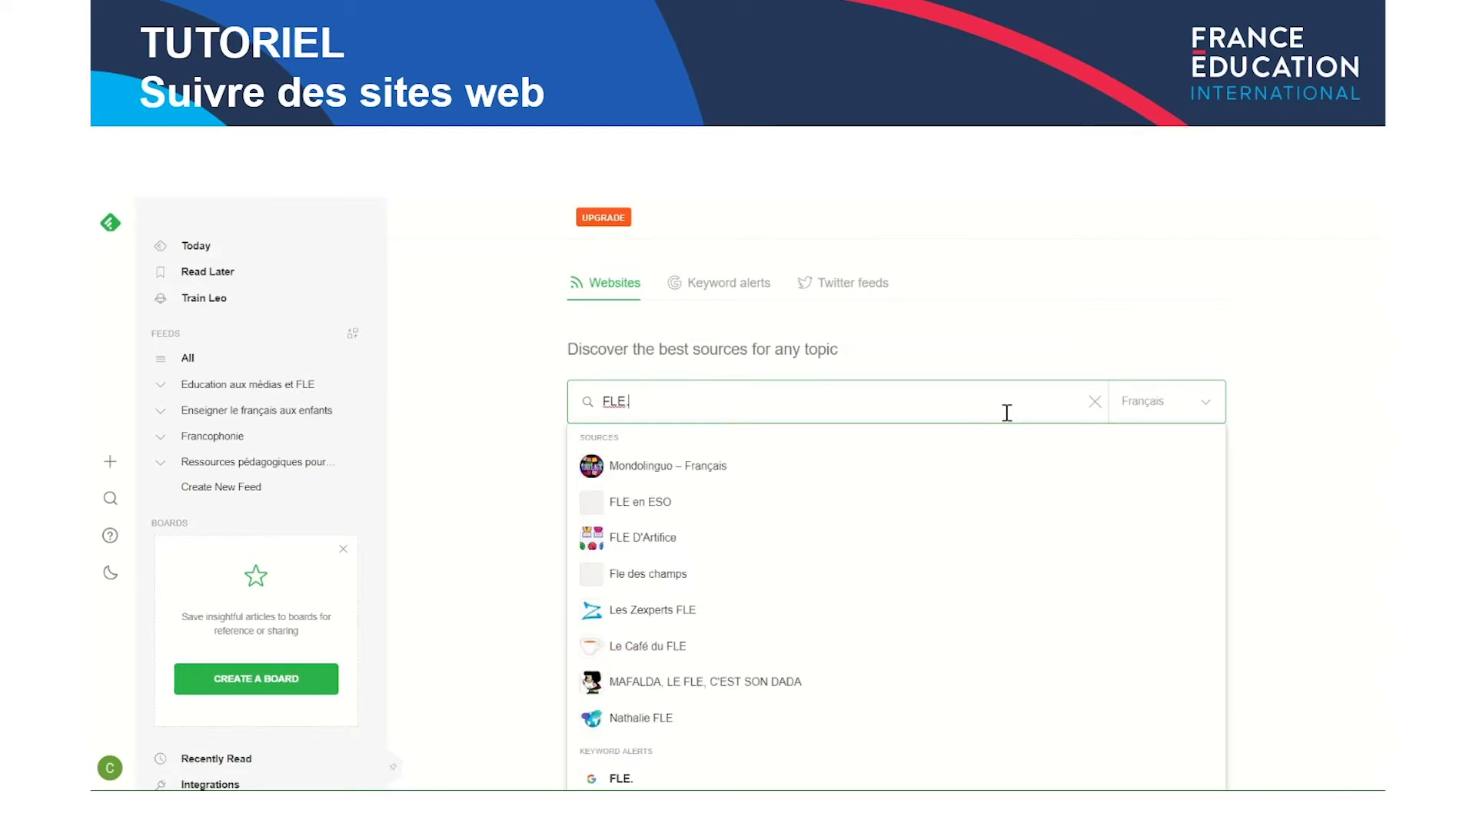
click(897, 610)
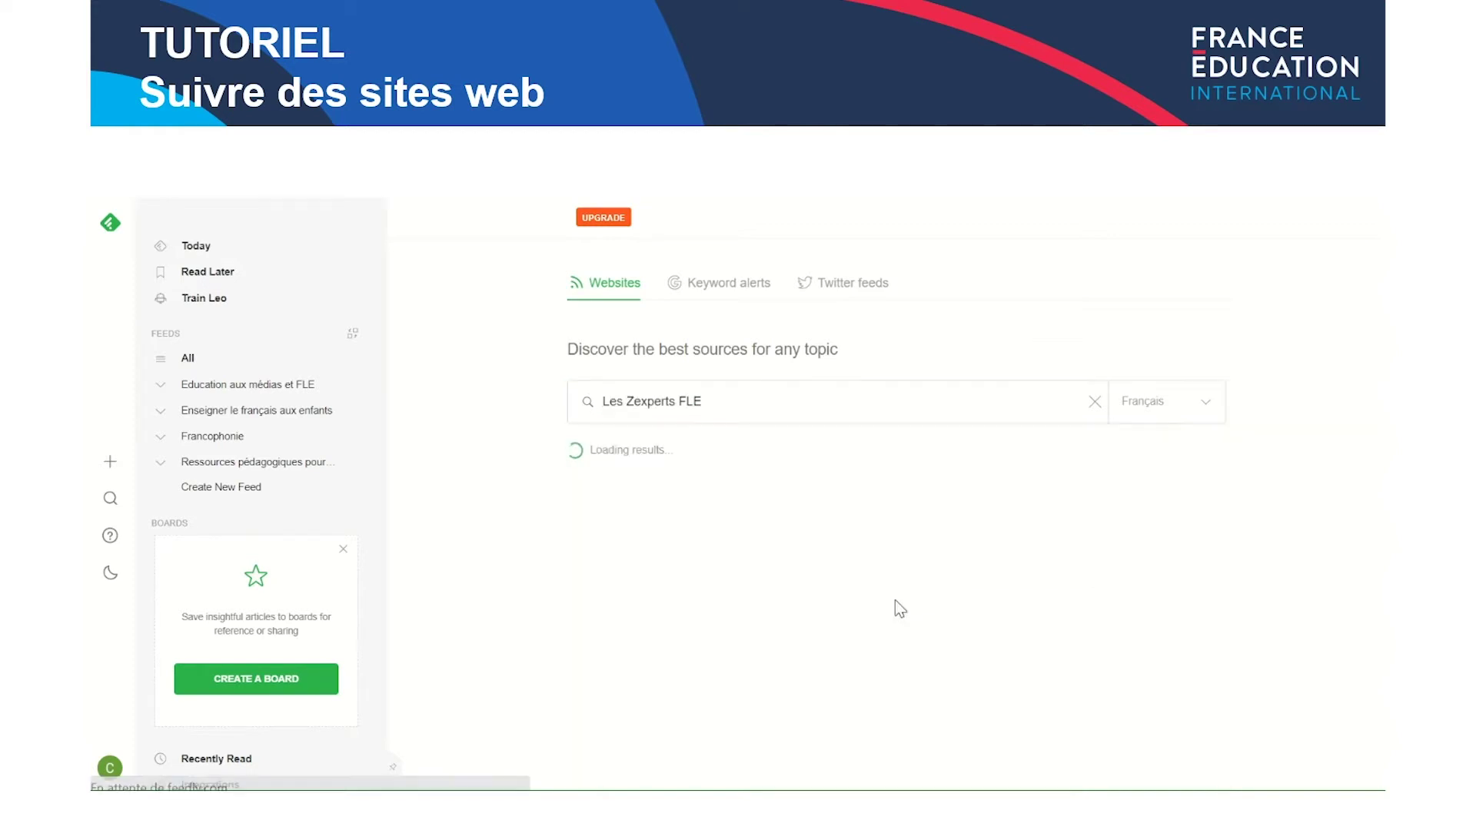
Follow the source Les Zexperts FLE in the feed "Ressources pédagogiques pour le FLE"
scroll(1248, 518, down, 2)
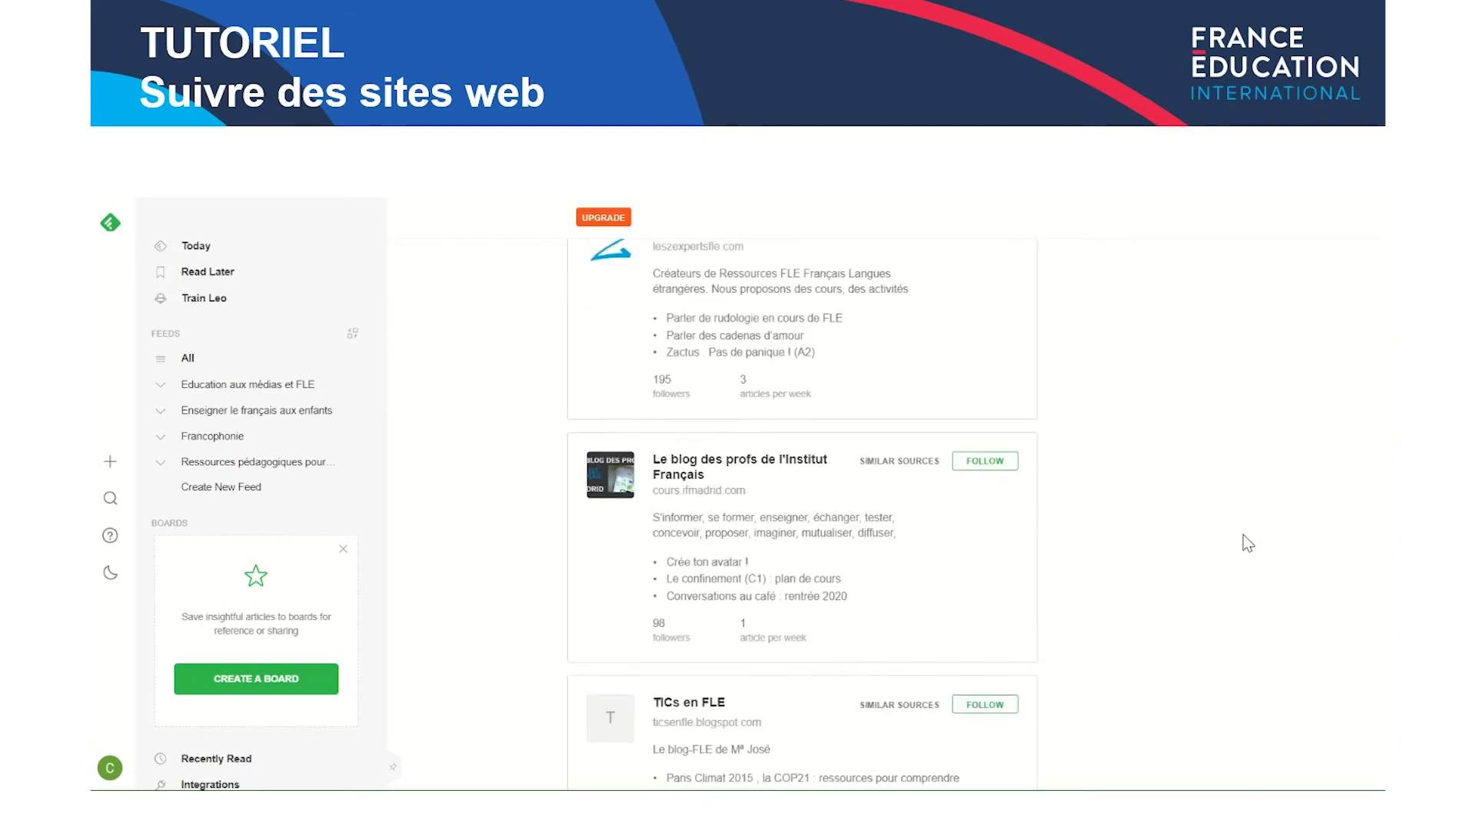
scroll(1243, 533, up, 4)
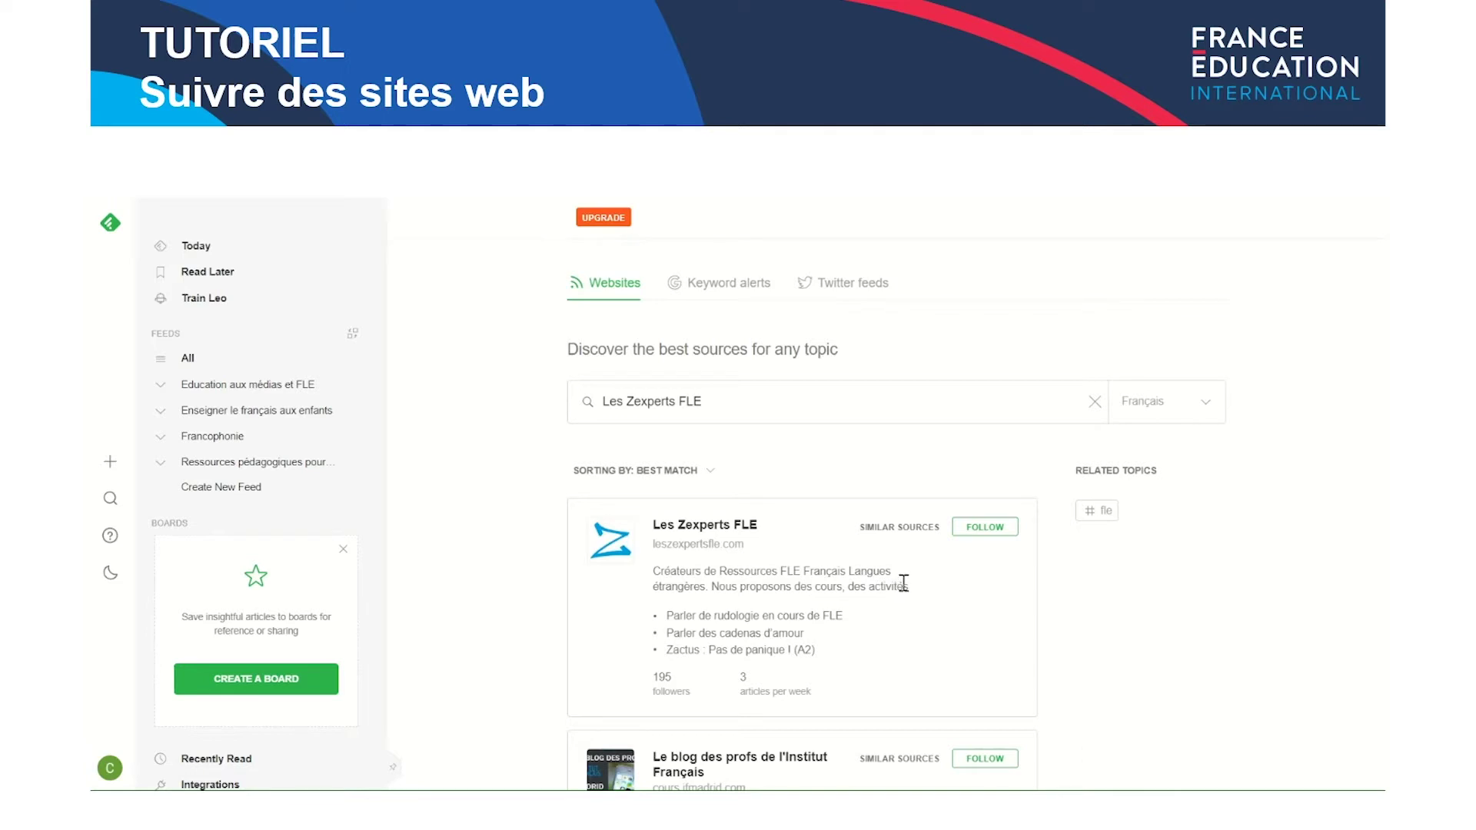
click(997, 534)
scroll(988, 615, down, 1)
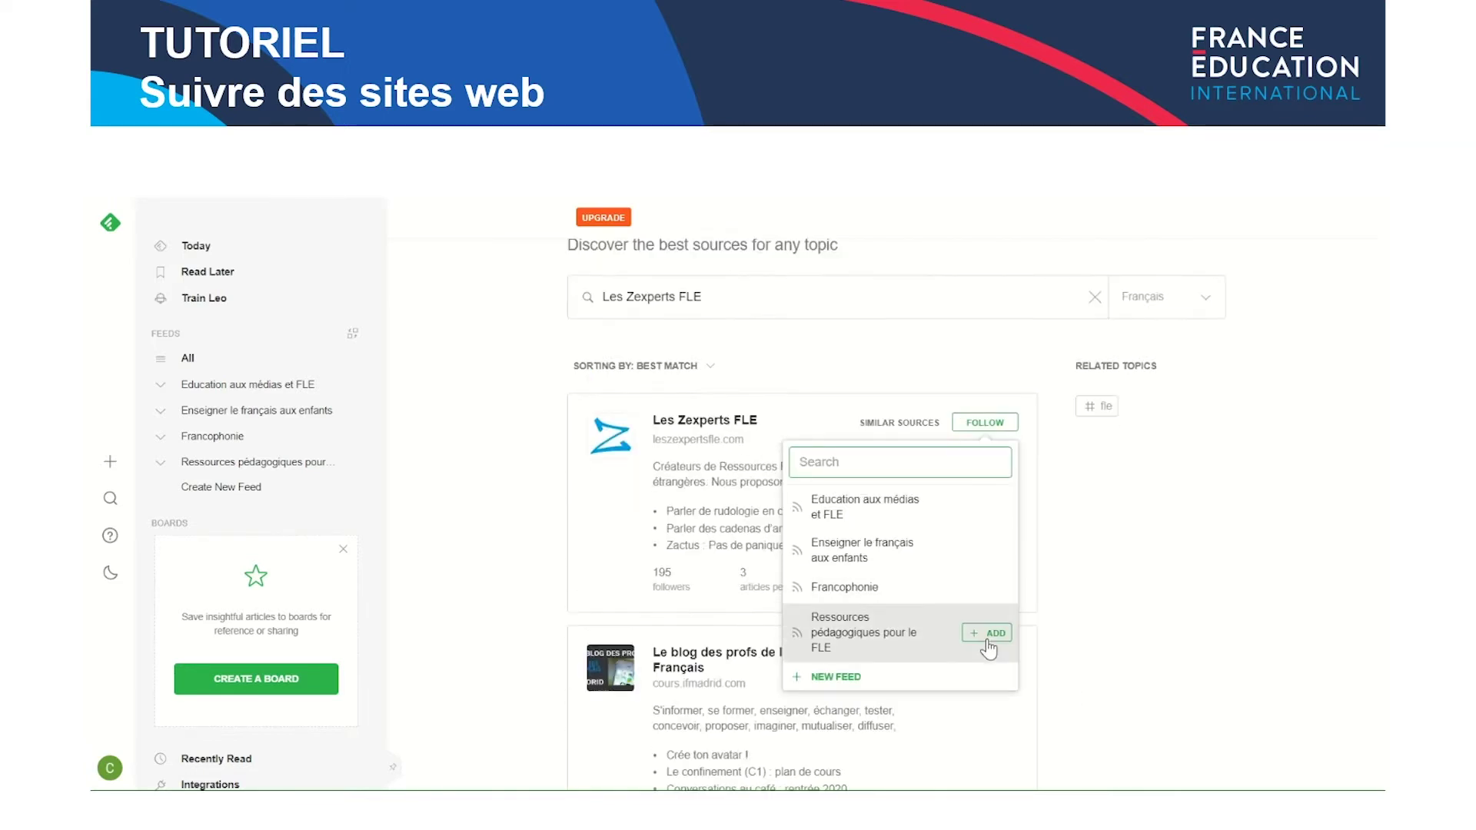
click(990, 649)
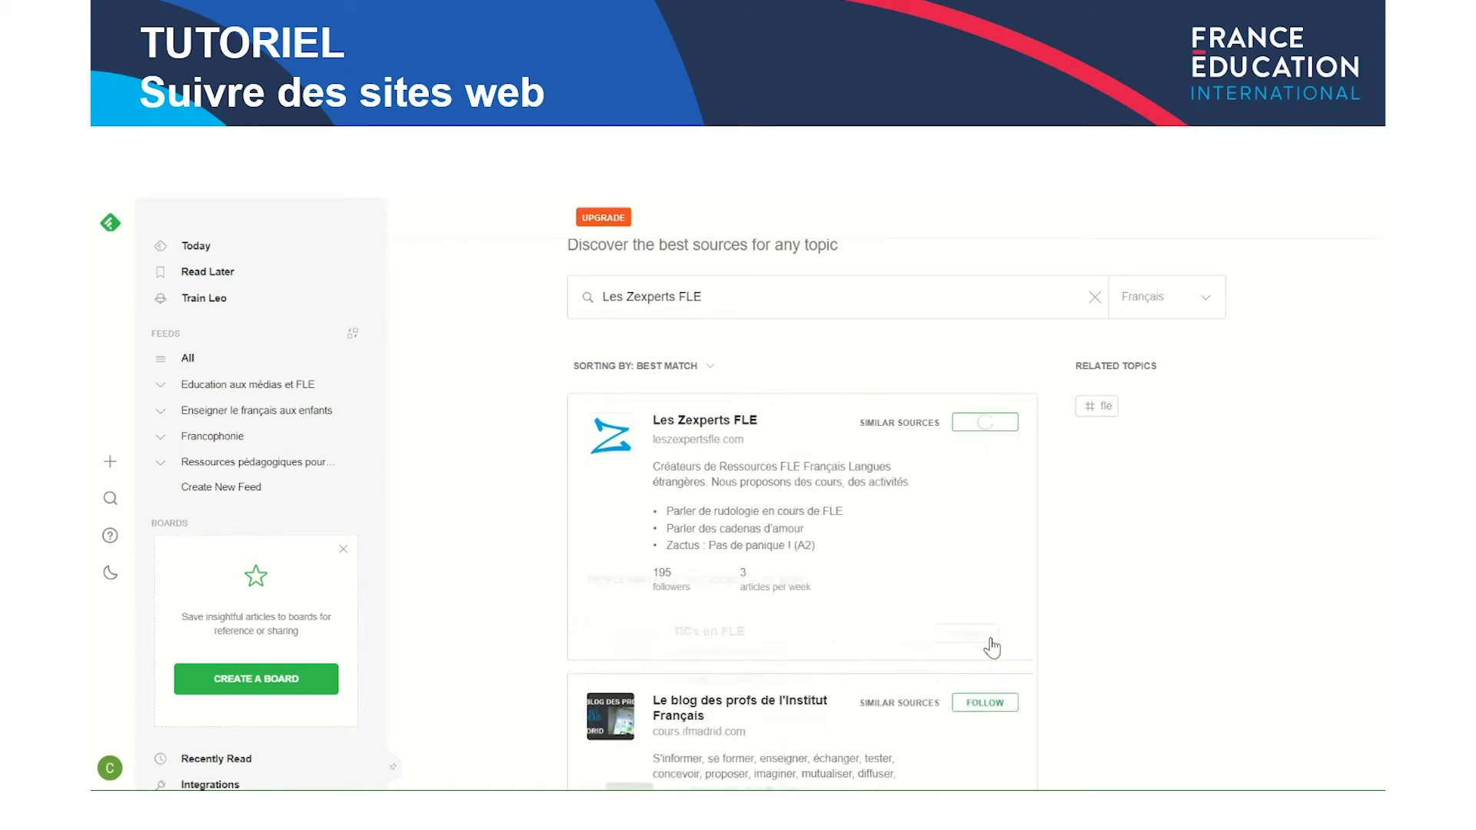
Follow the related source "Le blog des profs de l'Institut Français" in the feed "Ressources pédagogiques pour le FLE"
scroll(987, 645, down, 4)
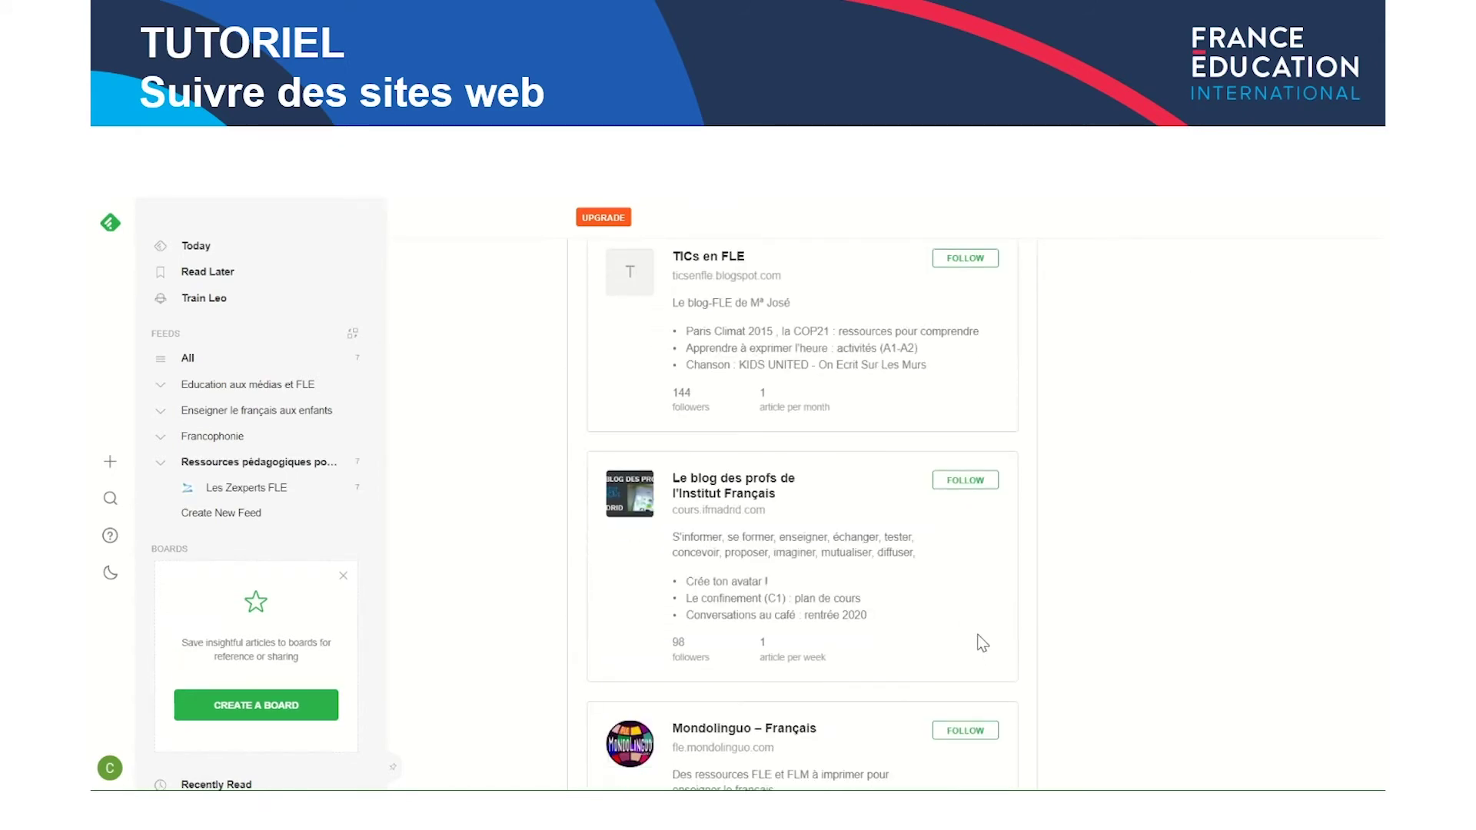
click(966, 482)
click(968, 692)
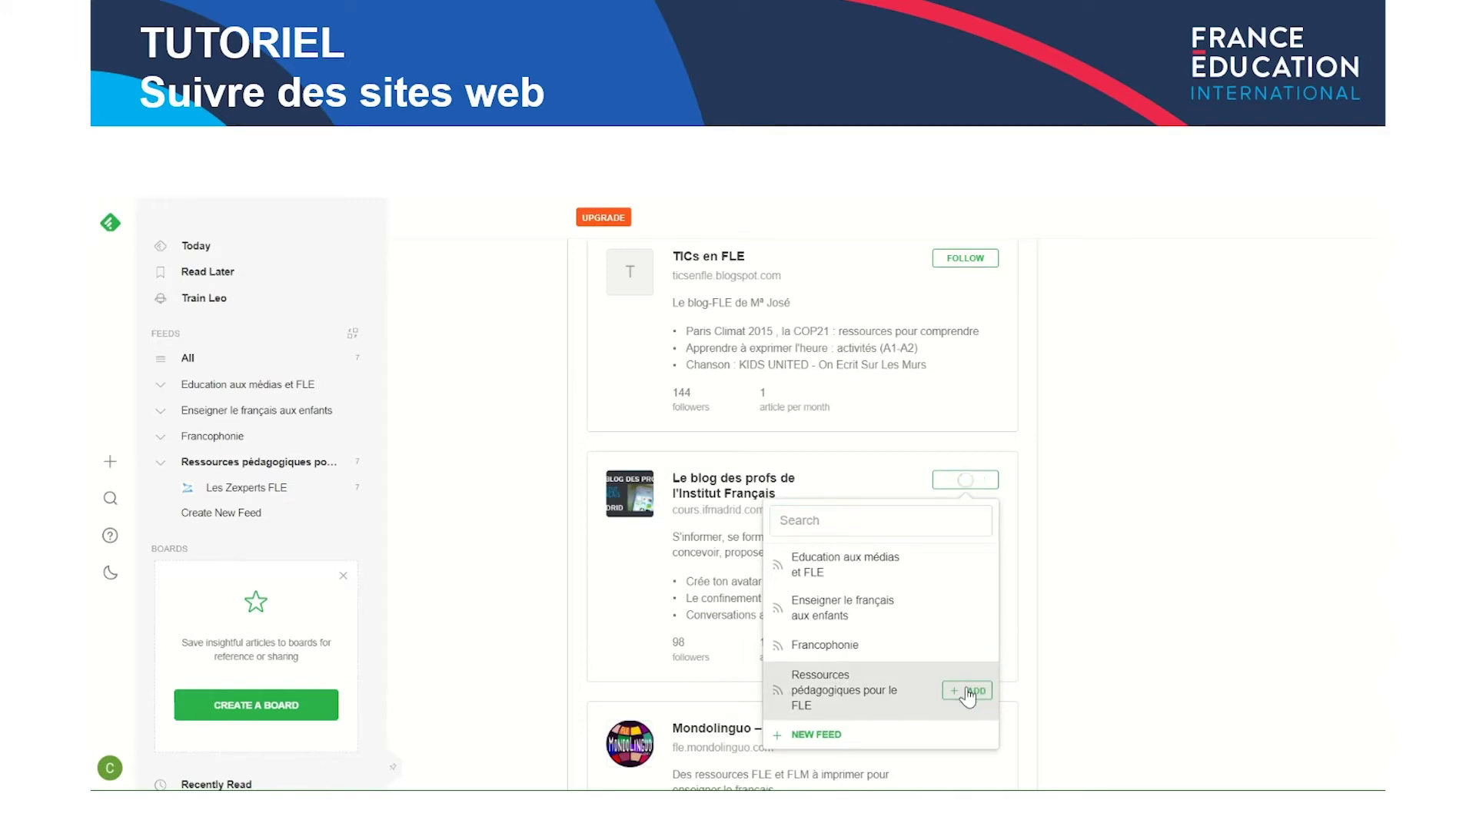
Follow the source Les Agités from the same search results in the feed "Ressources pédagogiques pour le FLE"
scroll(776, 528, down, 5)
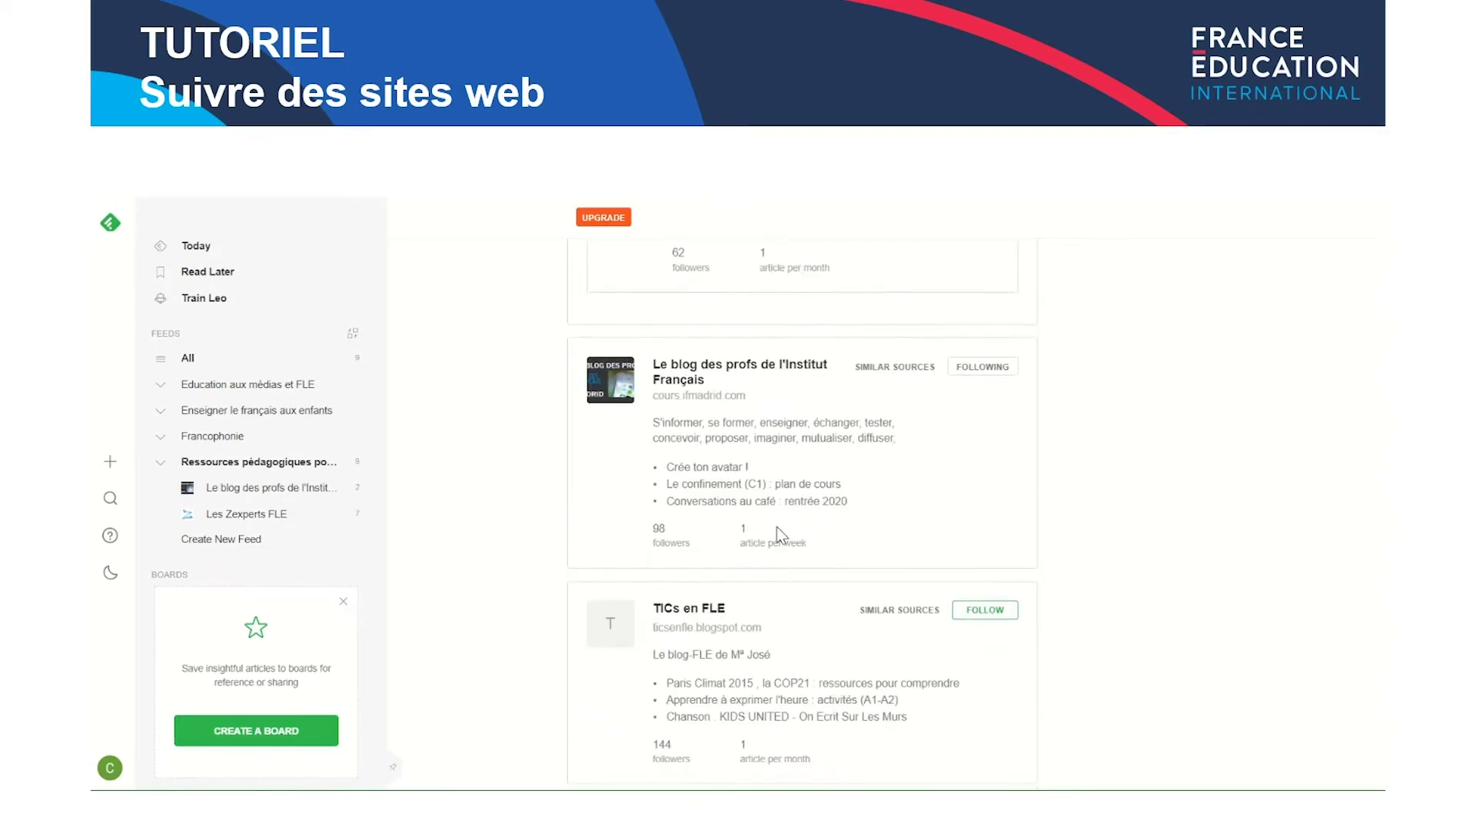
scroll(970, 473, down, 5)
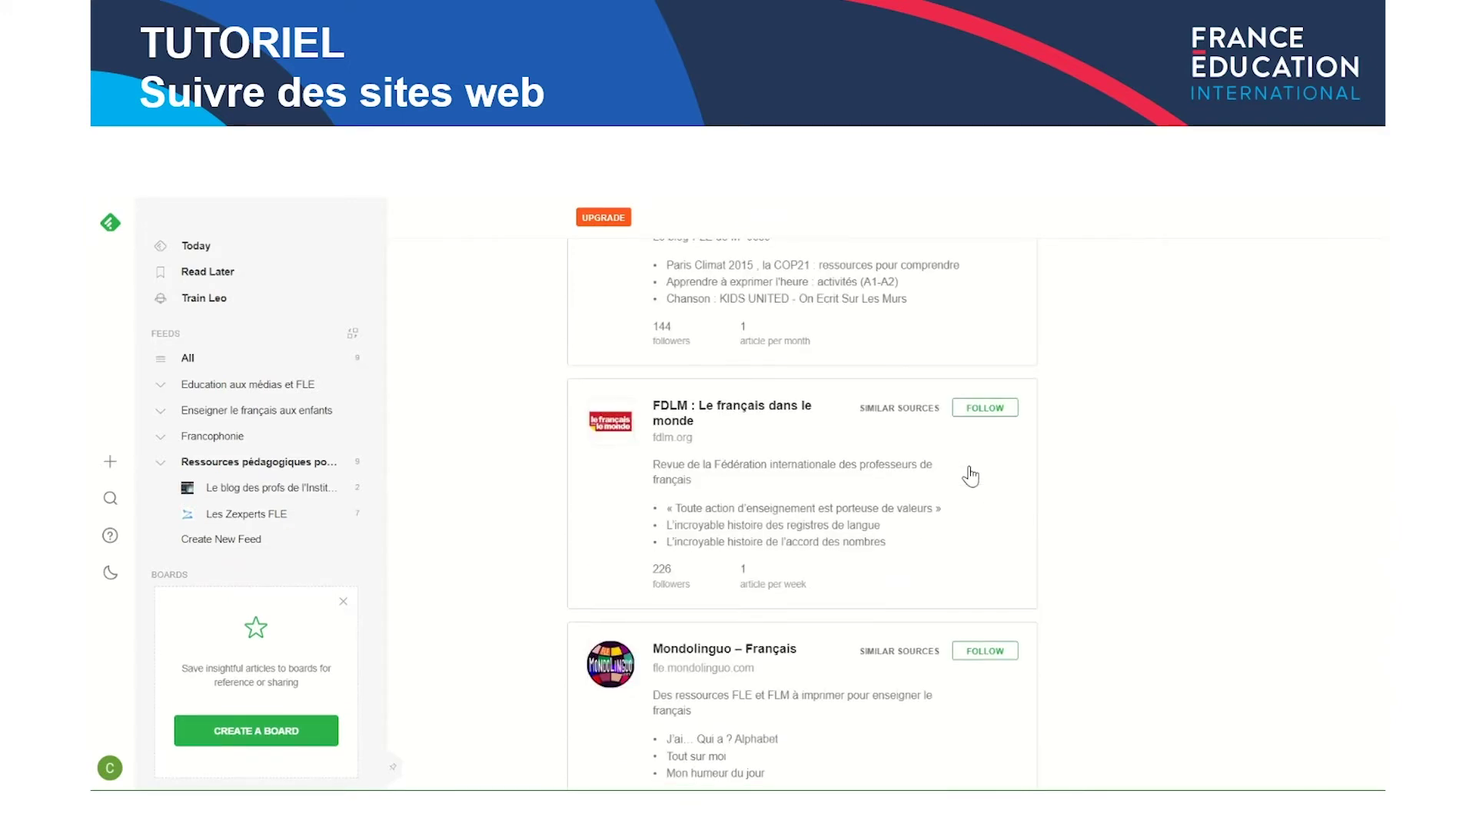
scroll(988, 451, down, 5)
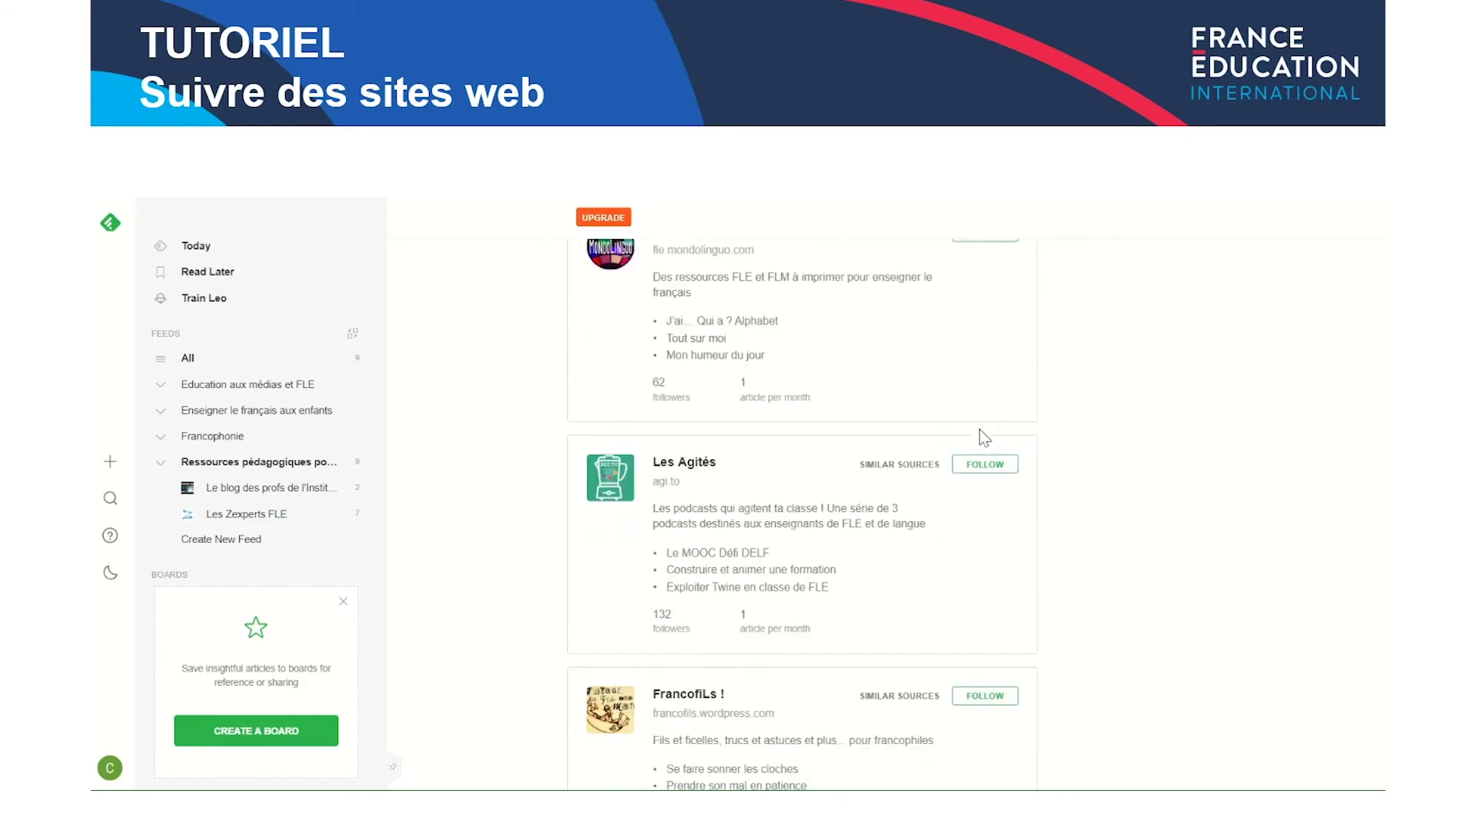
click(986, 479)
click(991, 677)
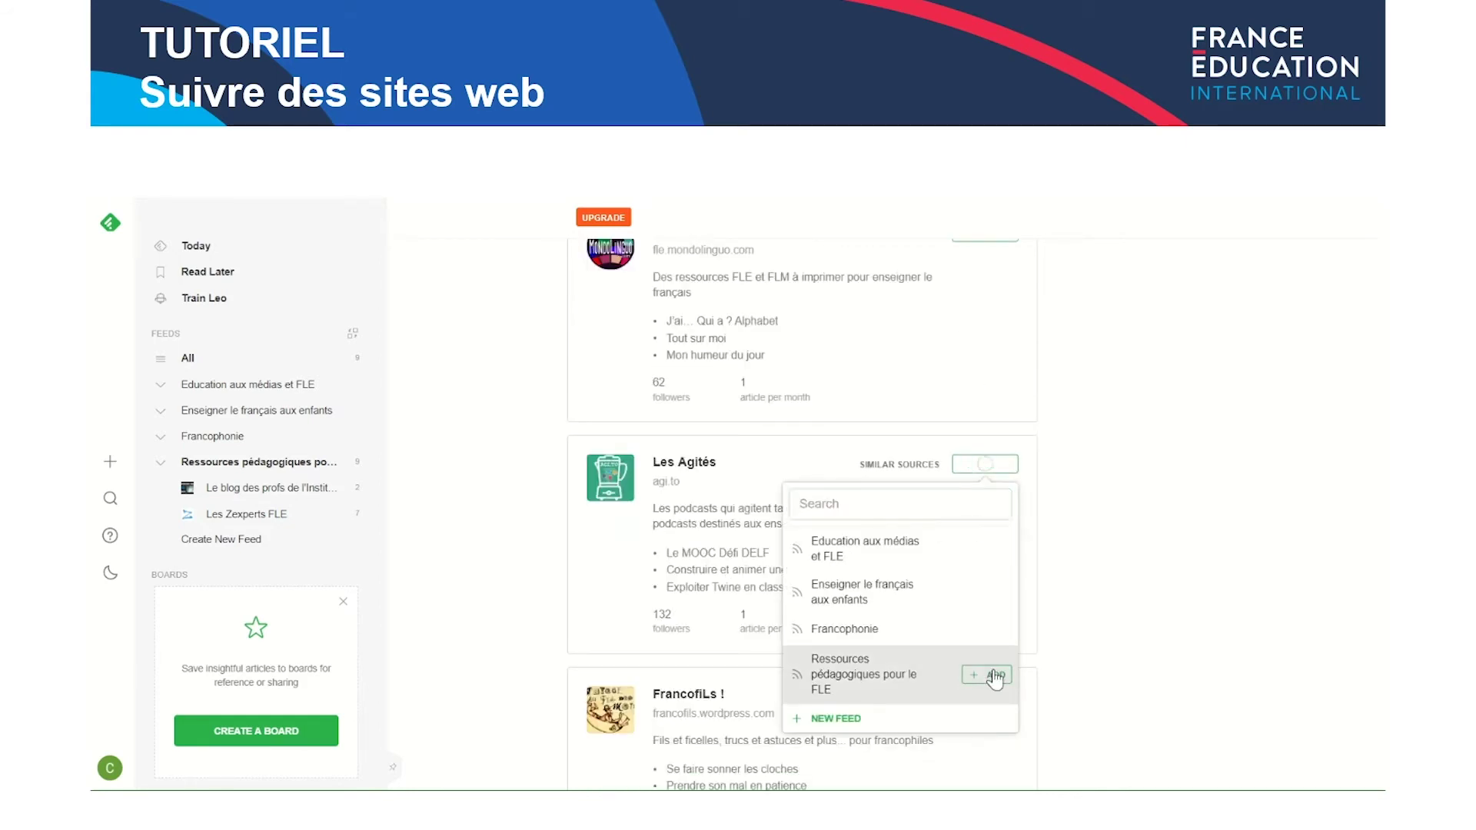
Follow the sources Le Café du FLE and FrancofiLs ! in the feed "Ressources pédagogiques pour le FLE"
scroll(992, 653, down, 7)
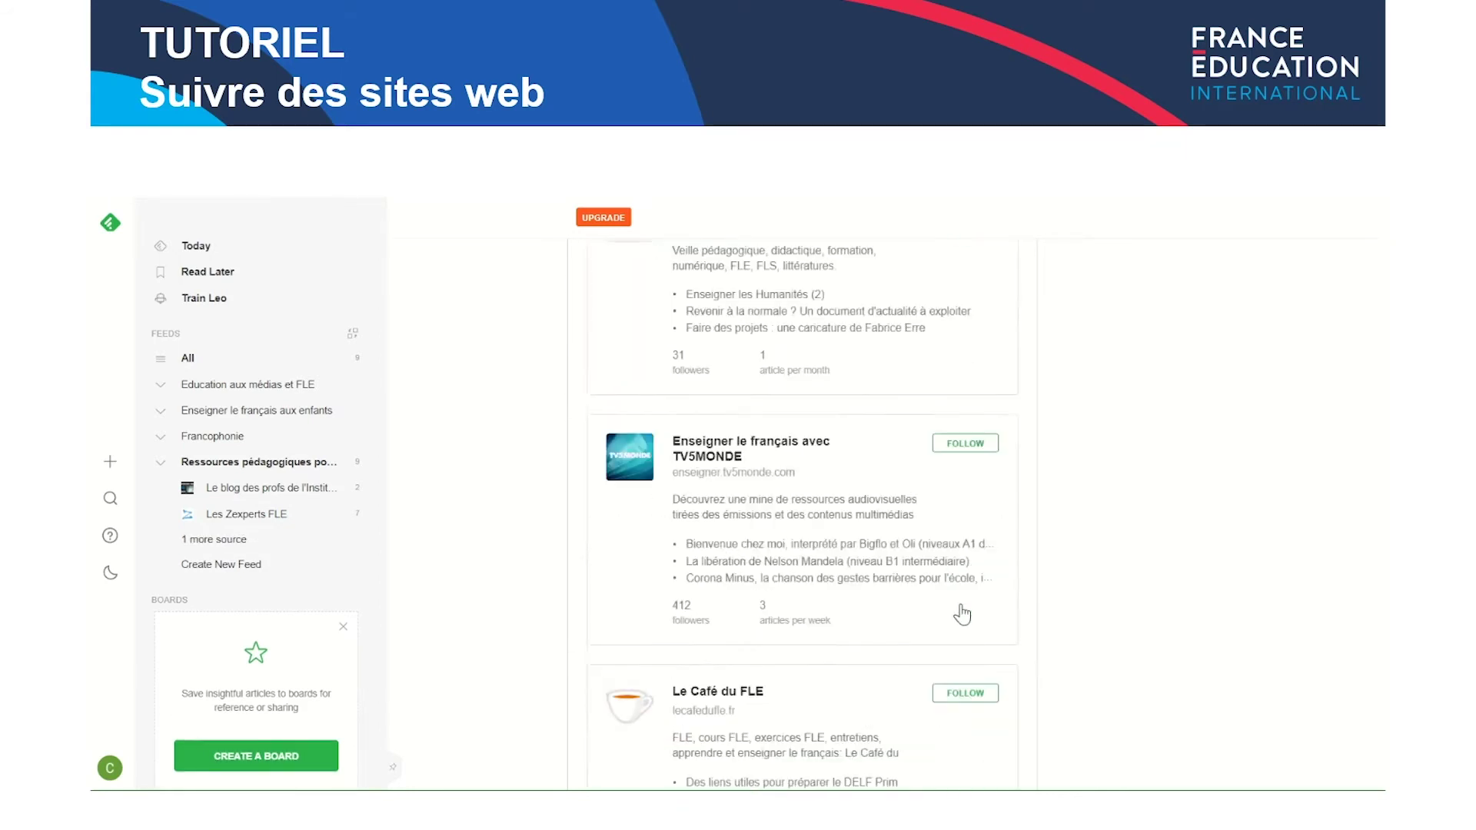
scroll(956, 578, down, 3)
click(965, 473)
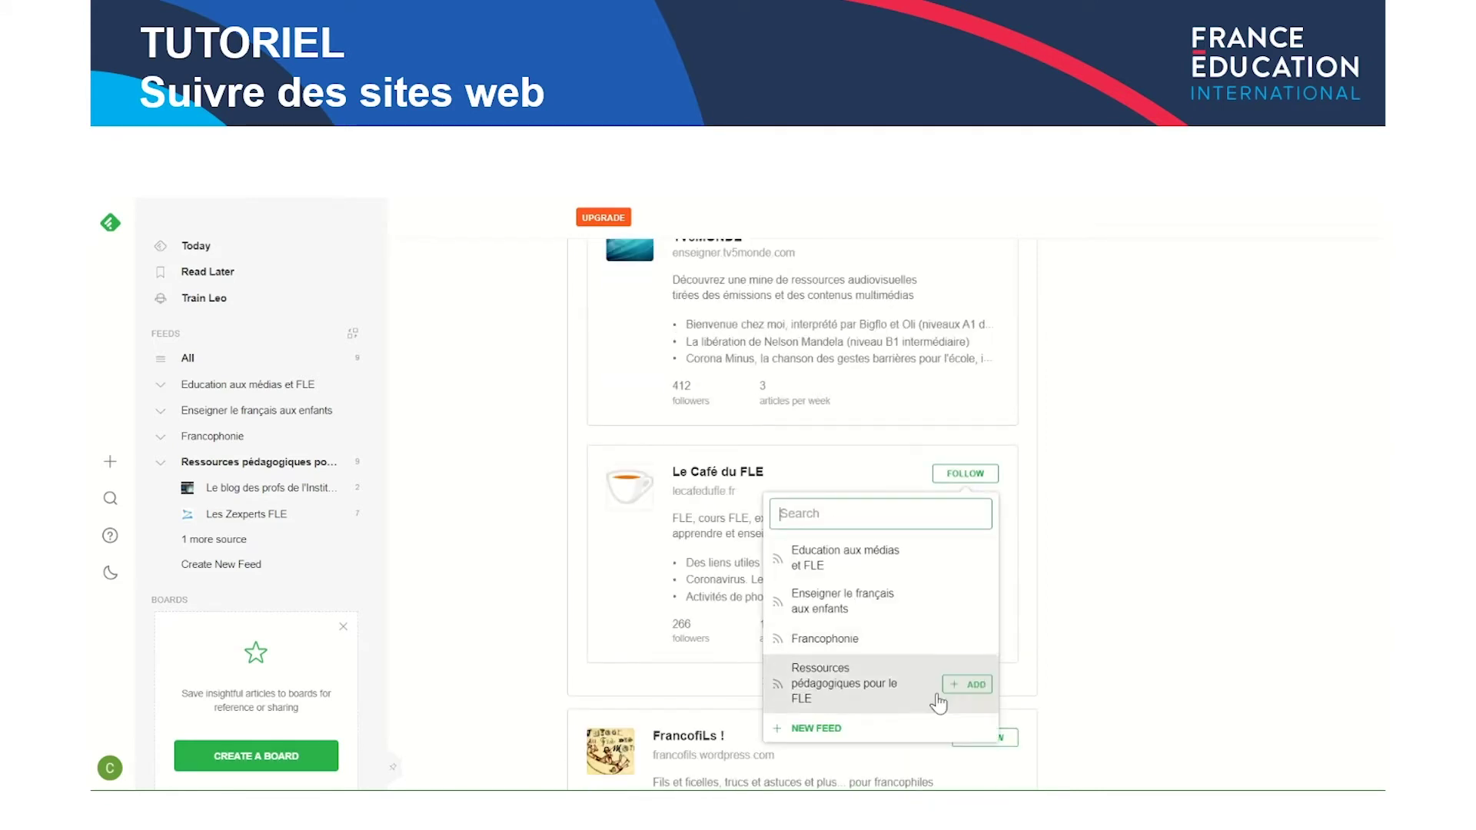
click(965, 691)
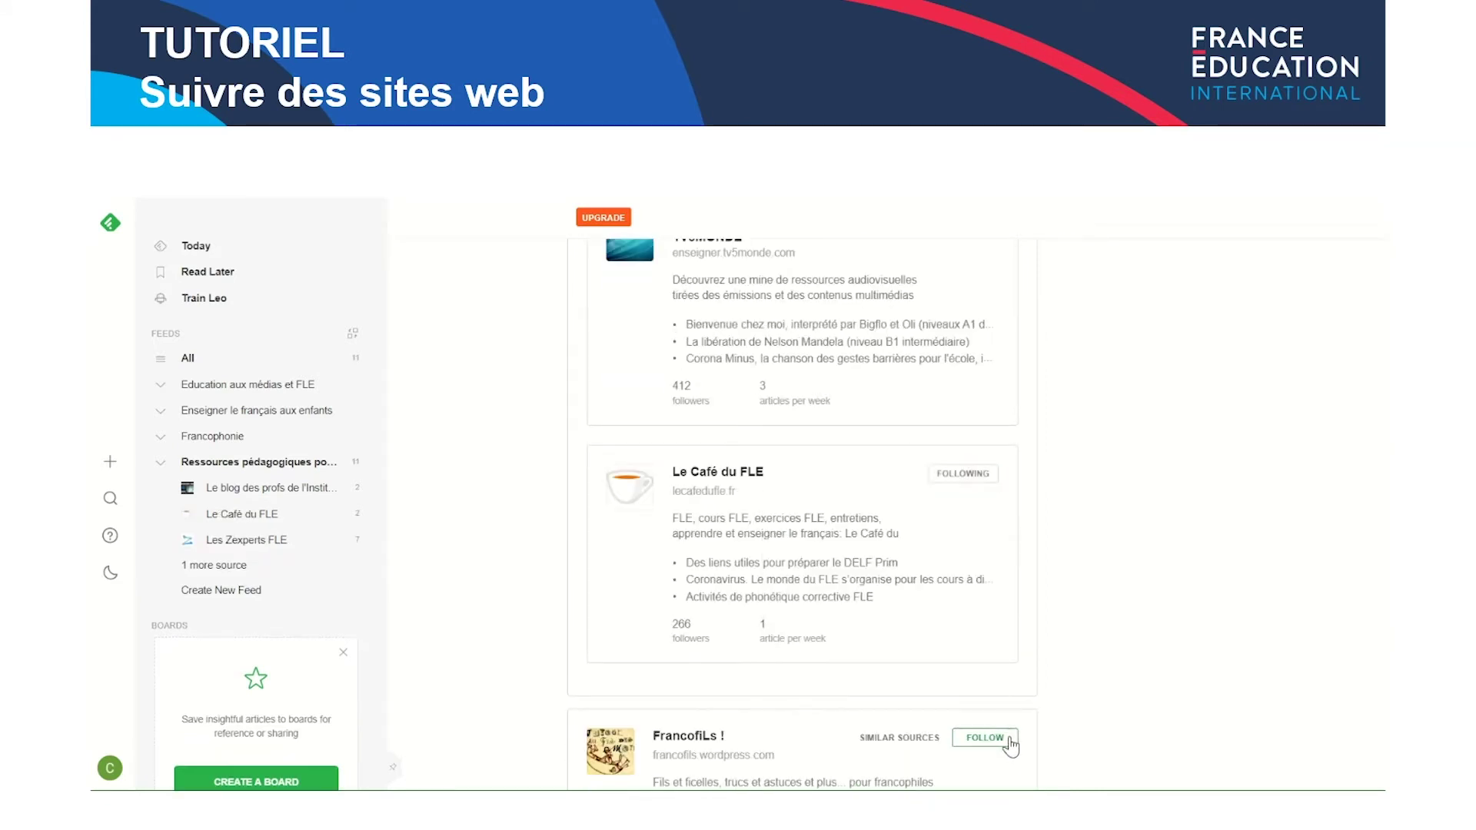
click(991, 738)
click(984, 661)
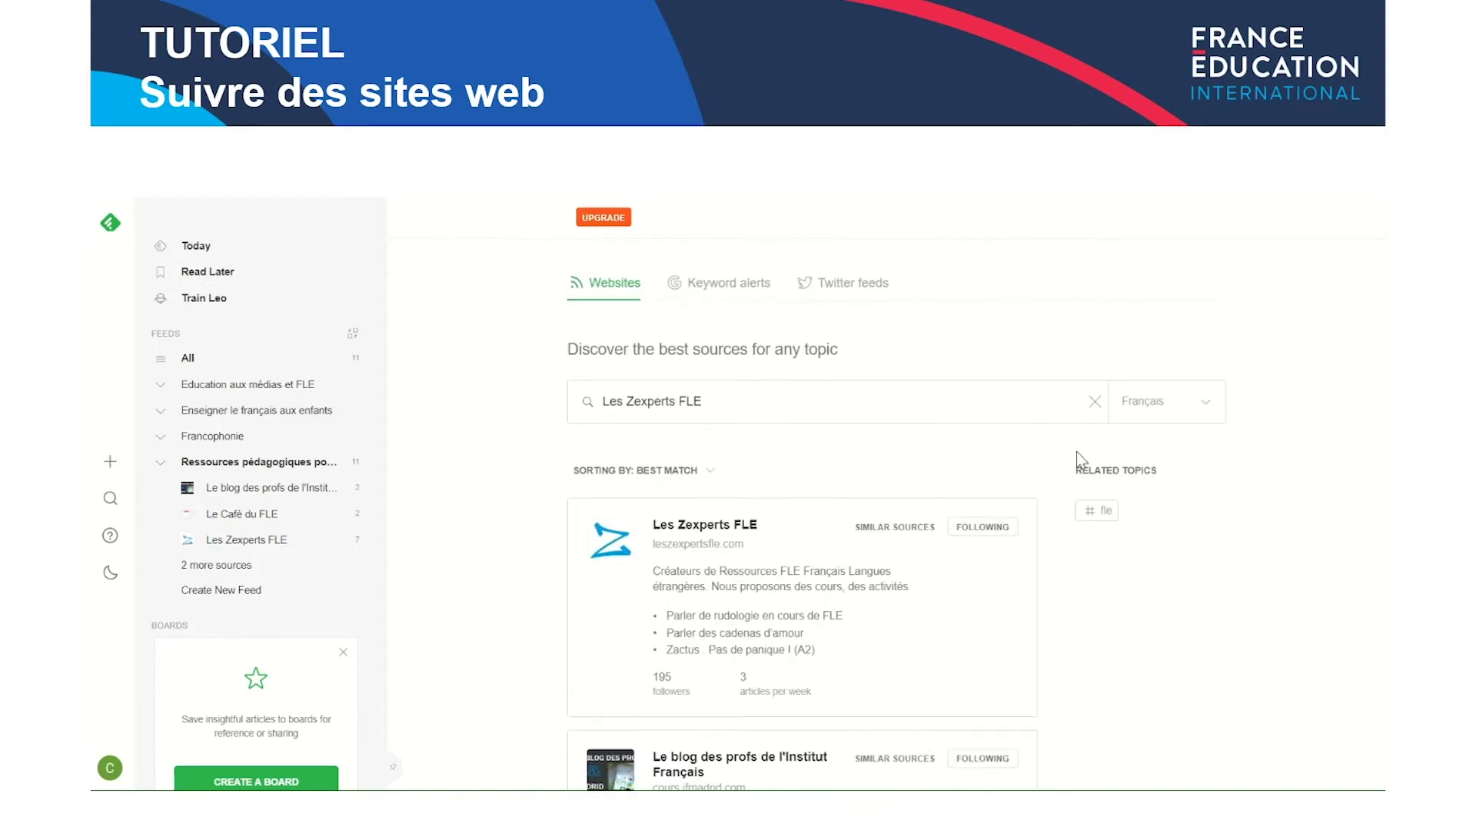
Search for "enseigner le fr" and follow "Enseigner le français avec TV5MONDE" in the feed "Ressources pédagogiques pour le FLE"
click(1096, 402)
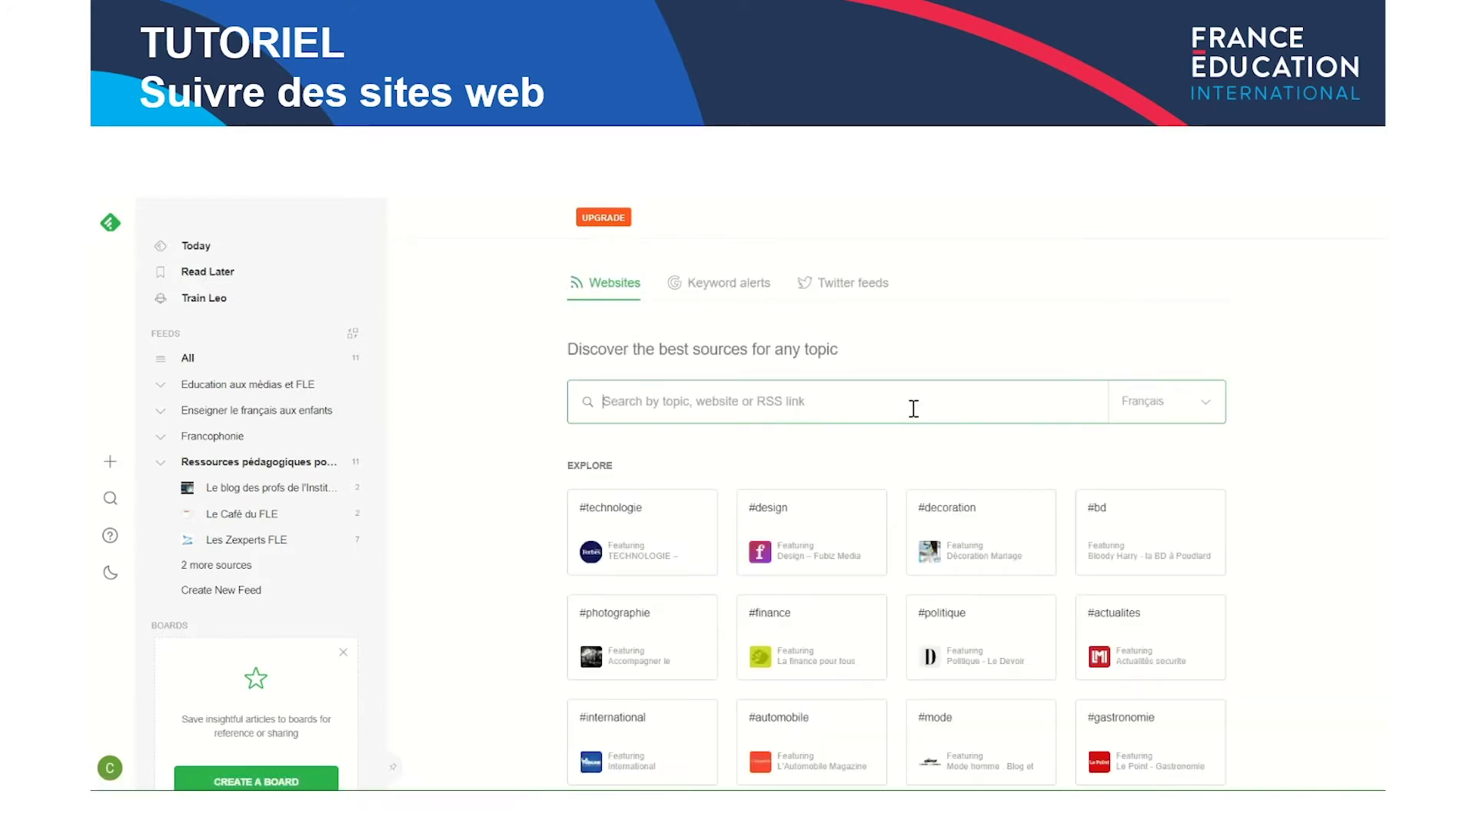
text(enseigner)
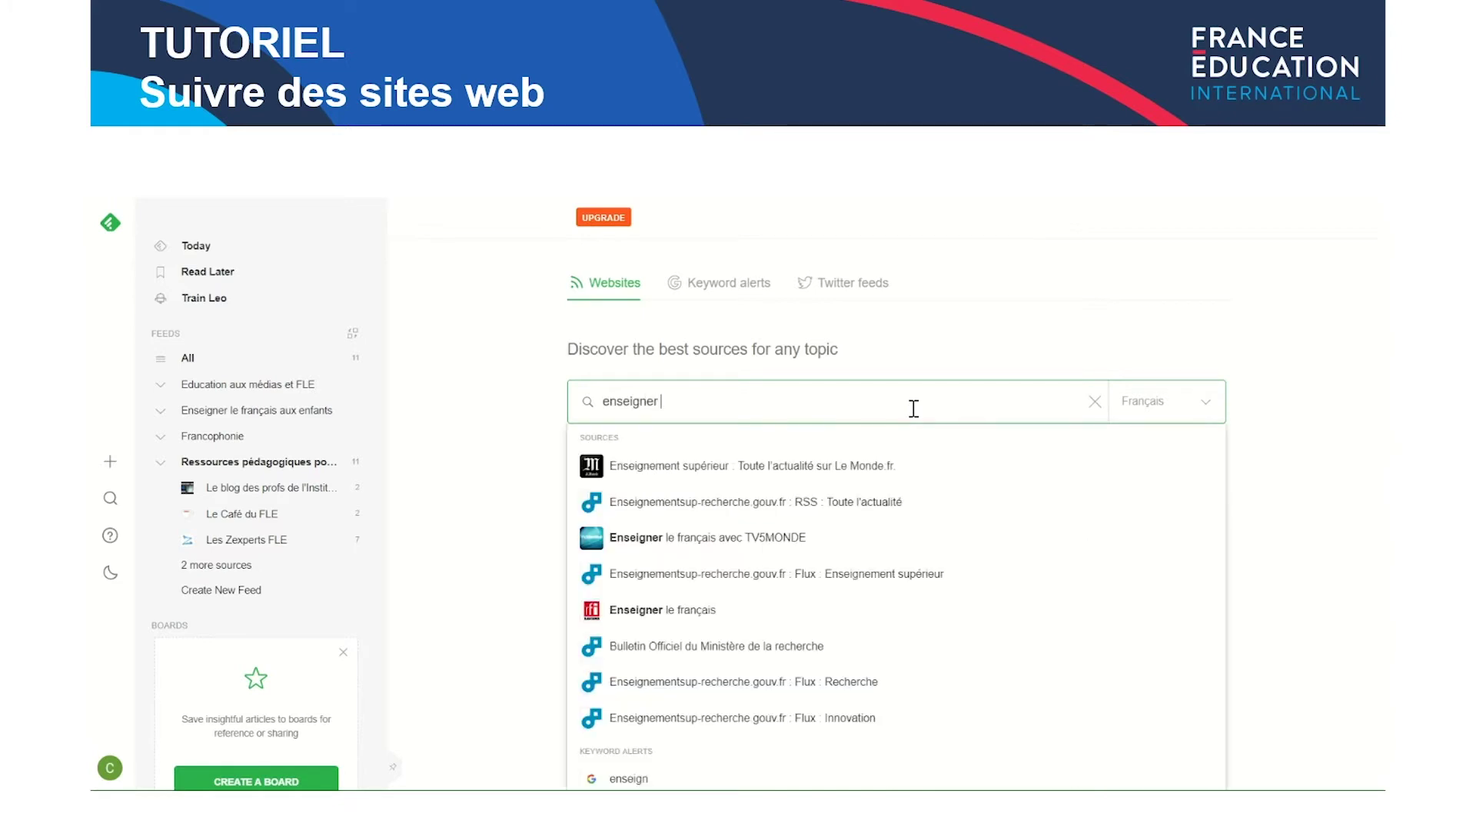
text( le fr)
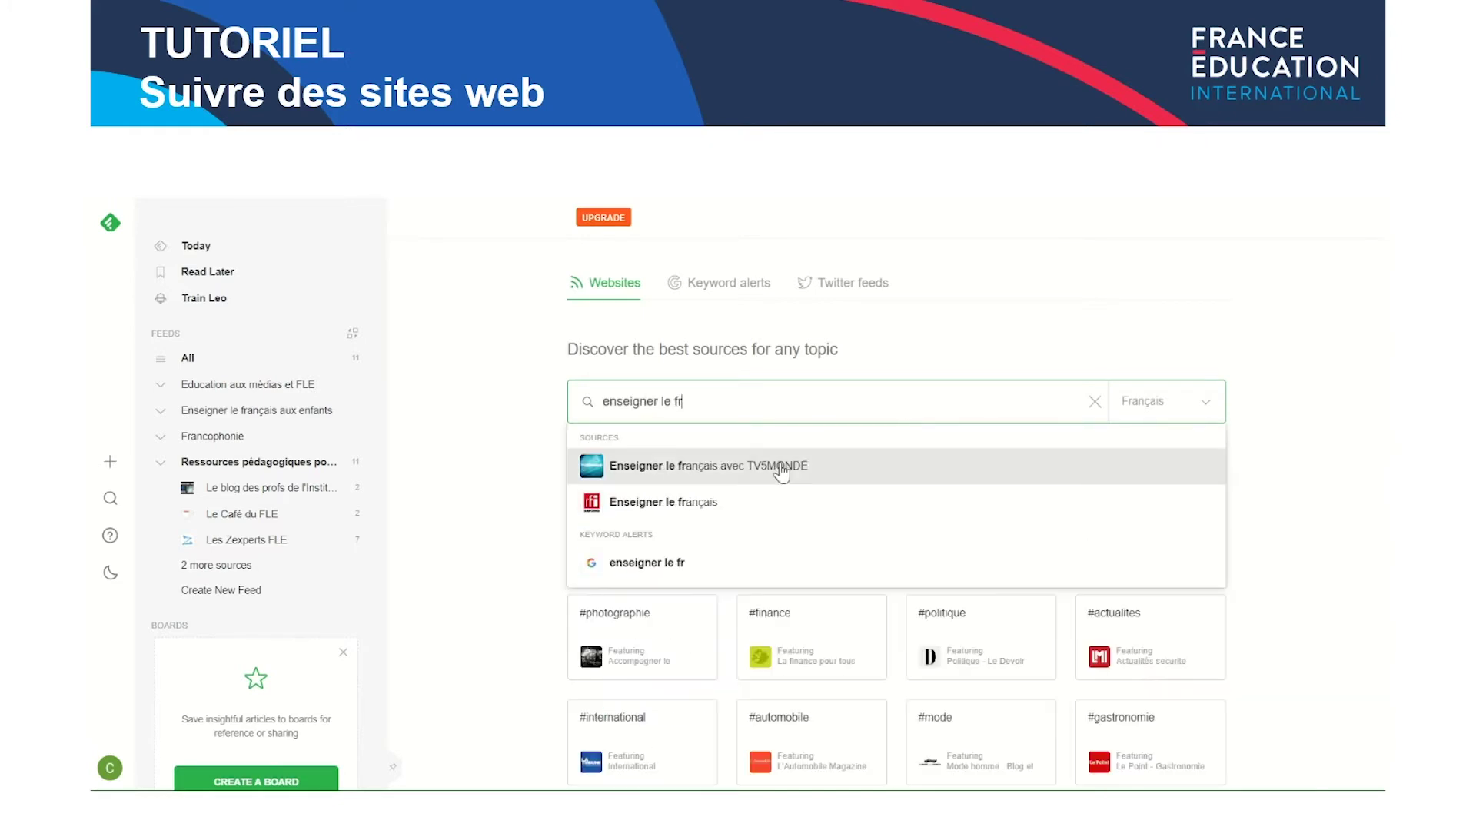
click(768, 468)
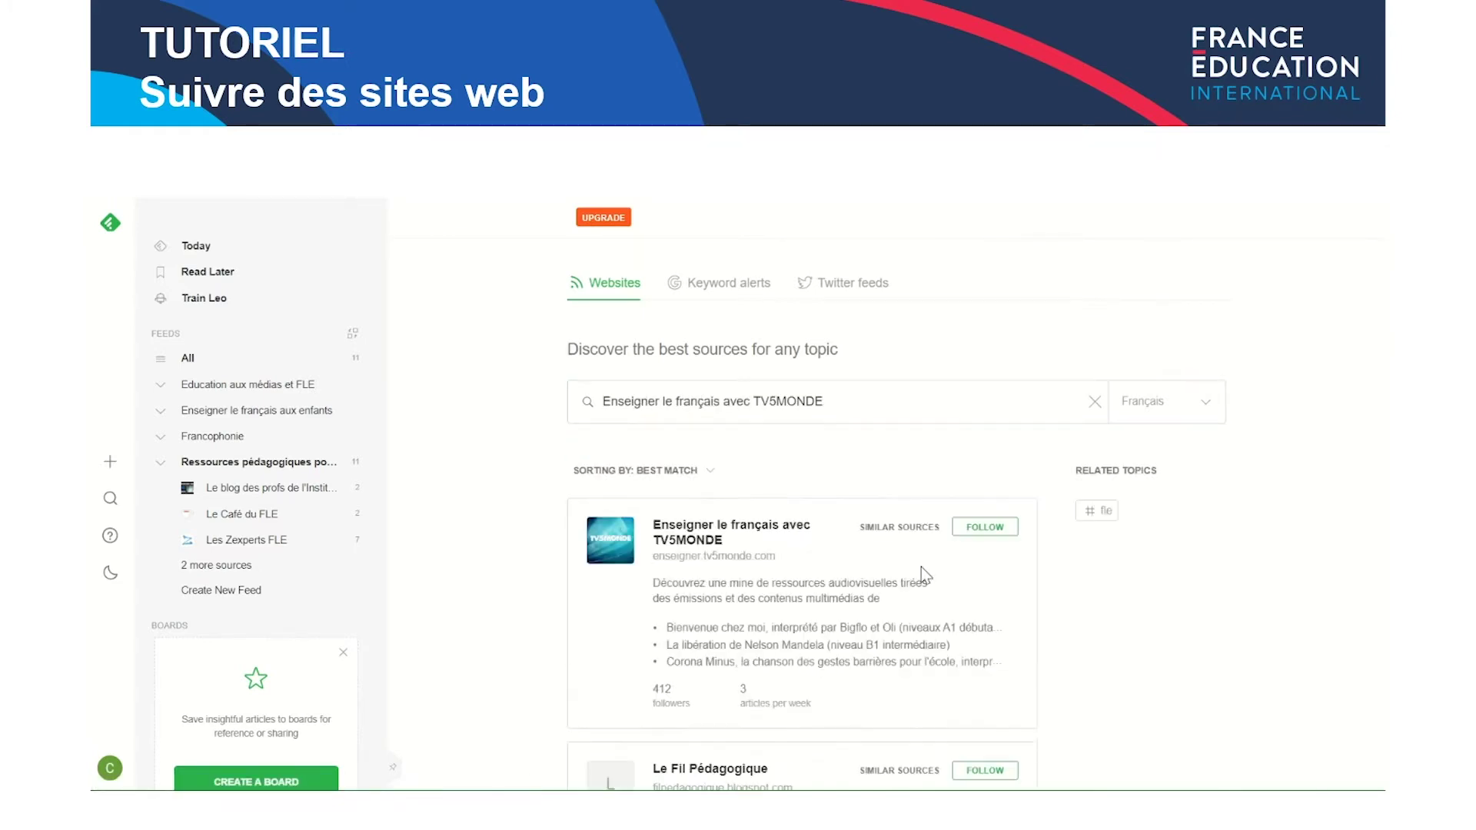
click(988, 527)
mouse_move(998, 749)
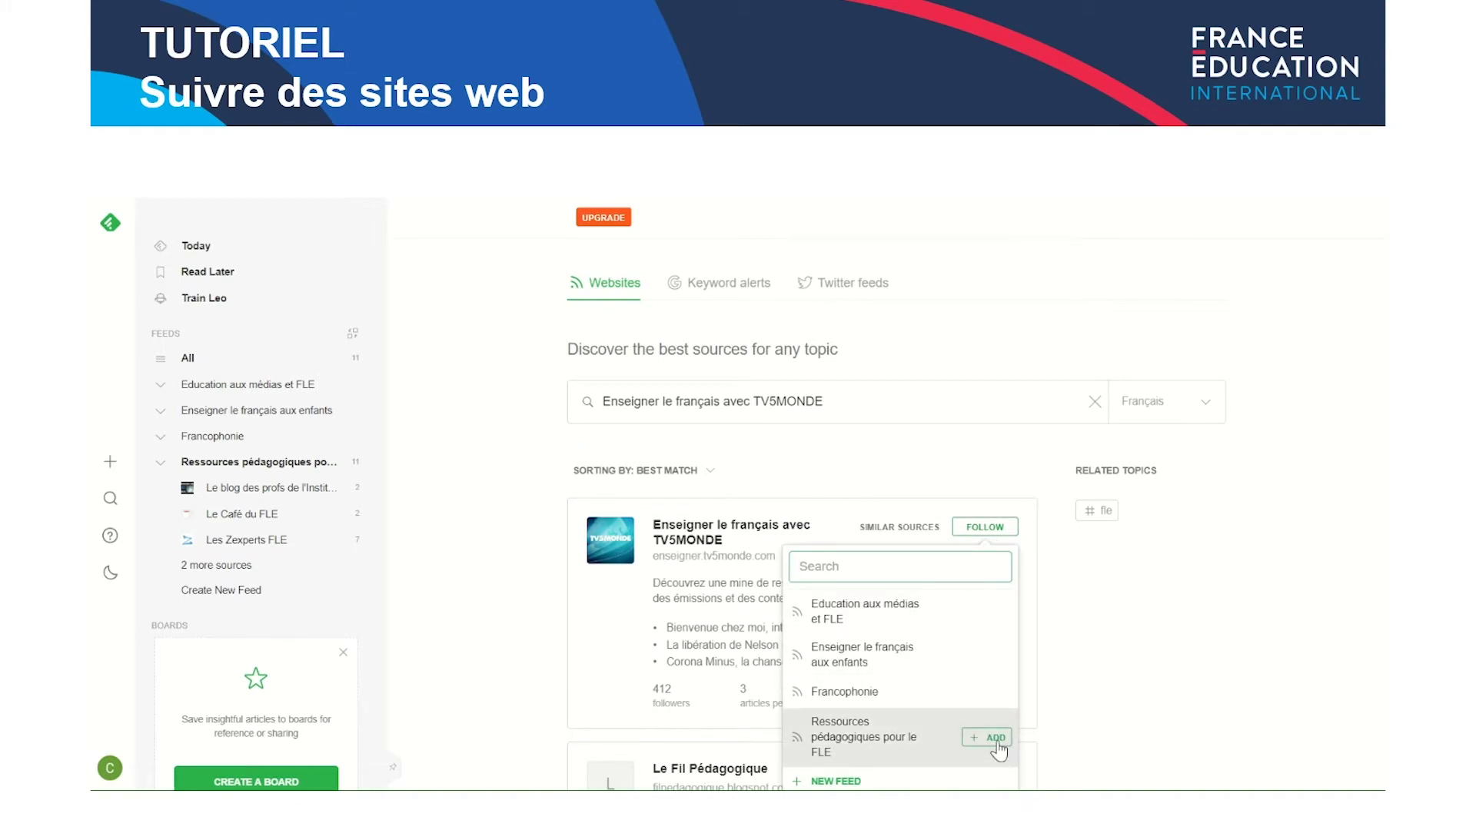
click(997, 740)
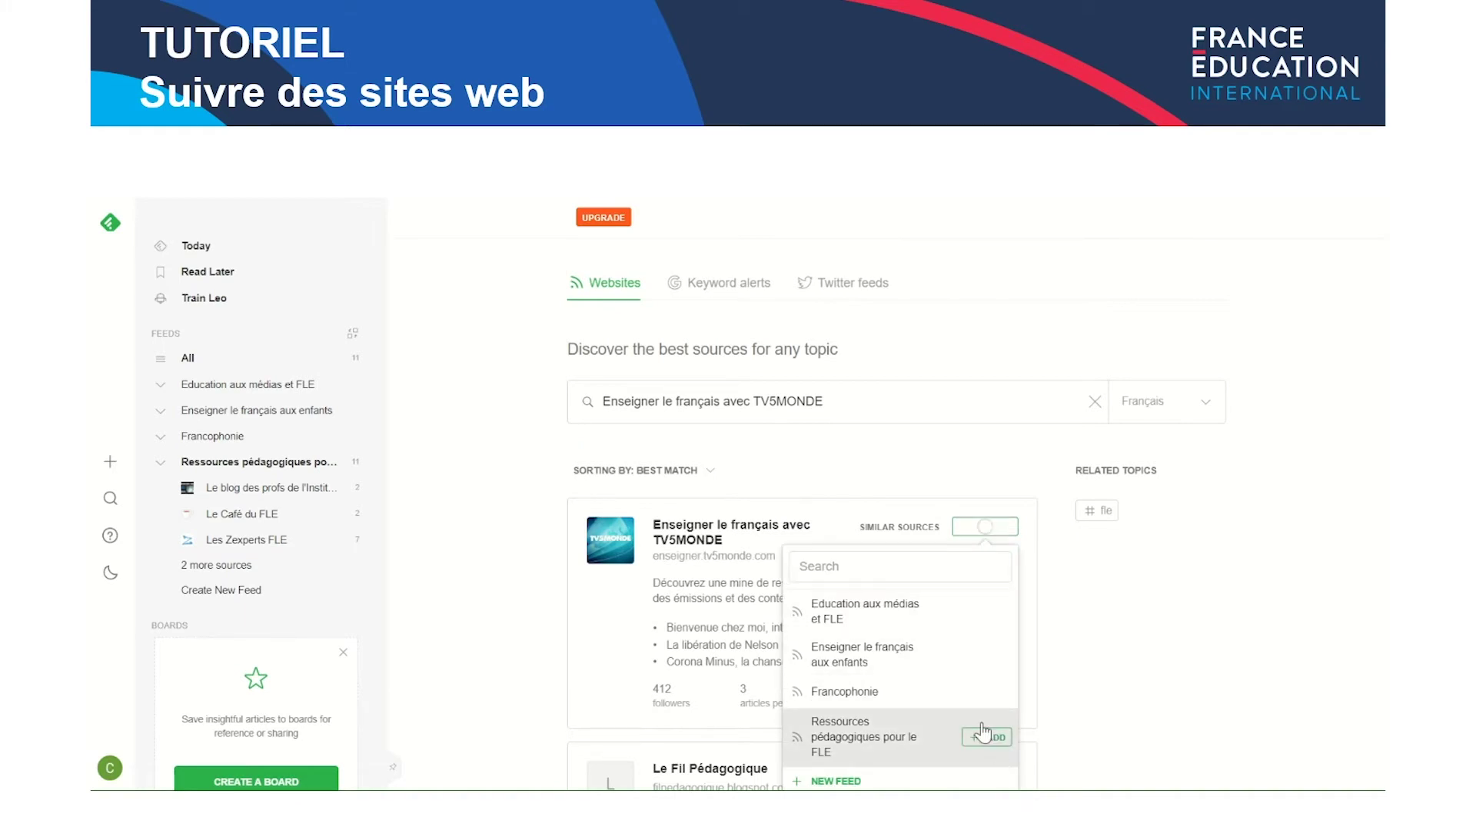
Replace the search with "1jour1" and follow 1jour1actu.com in the feed "Education aux médias et FLE"
scroll(802, 577, down, 10)
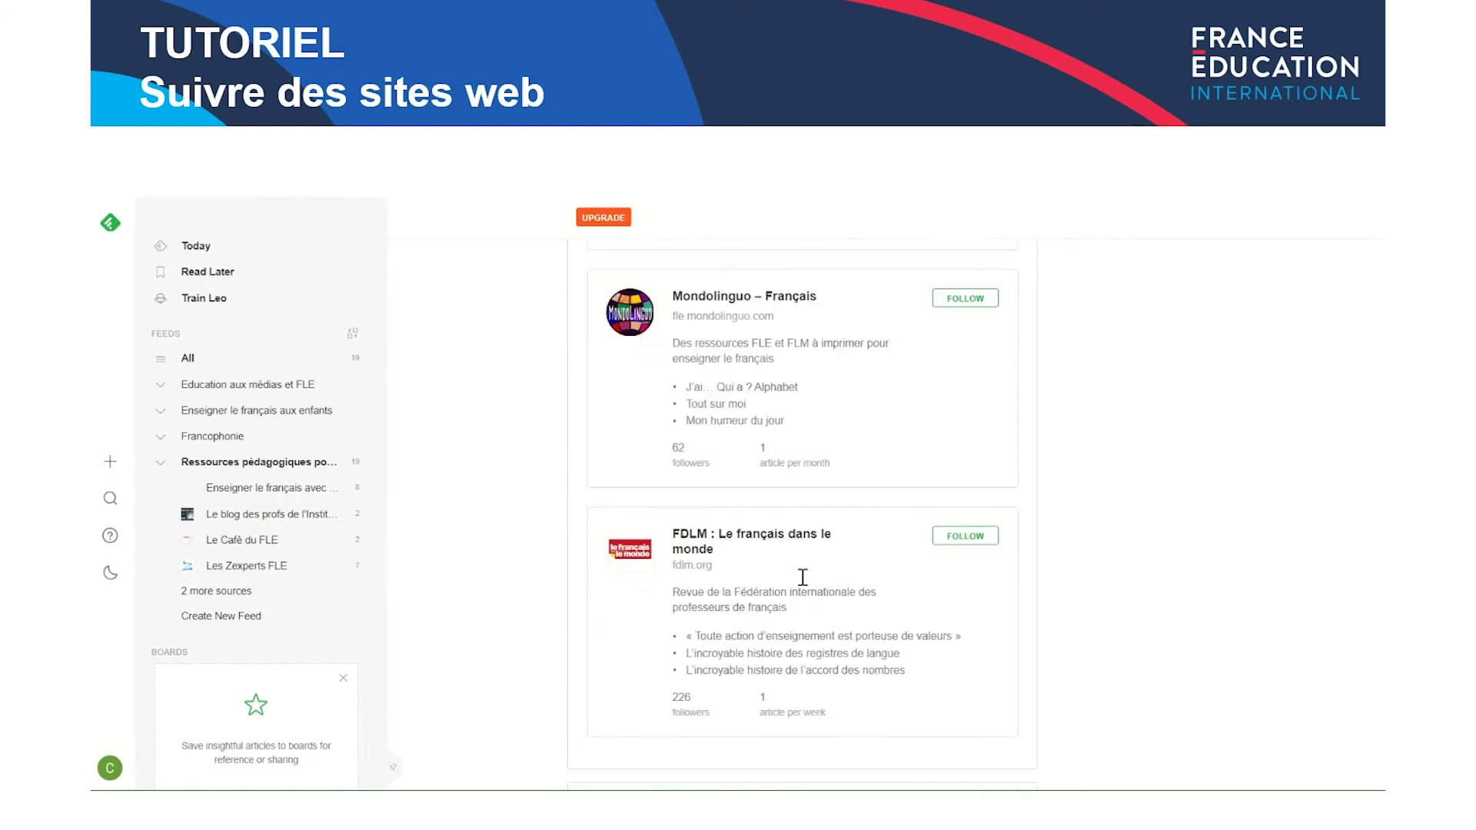
scroll(800, 578, up, 10)
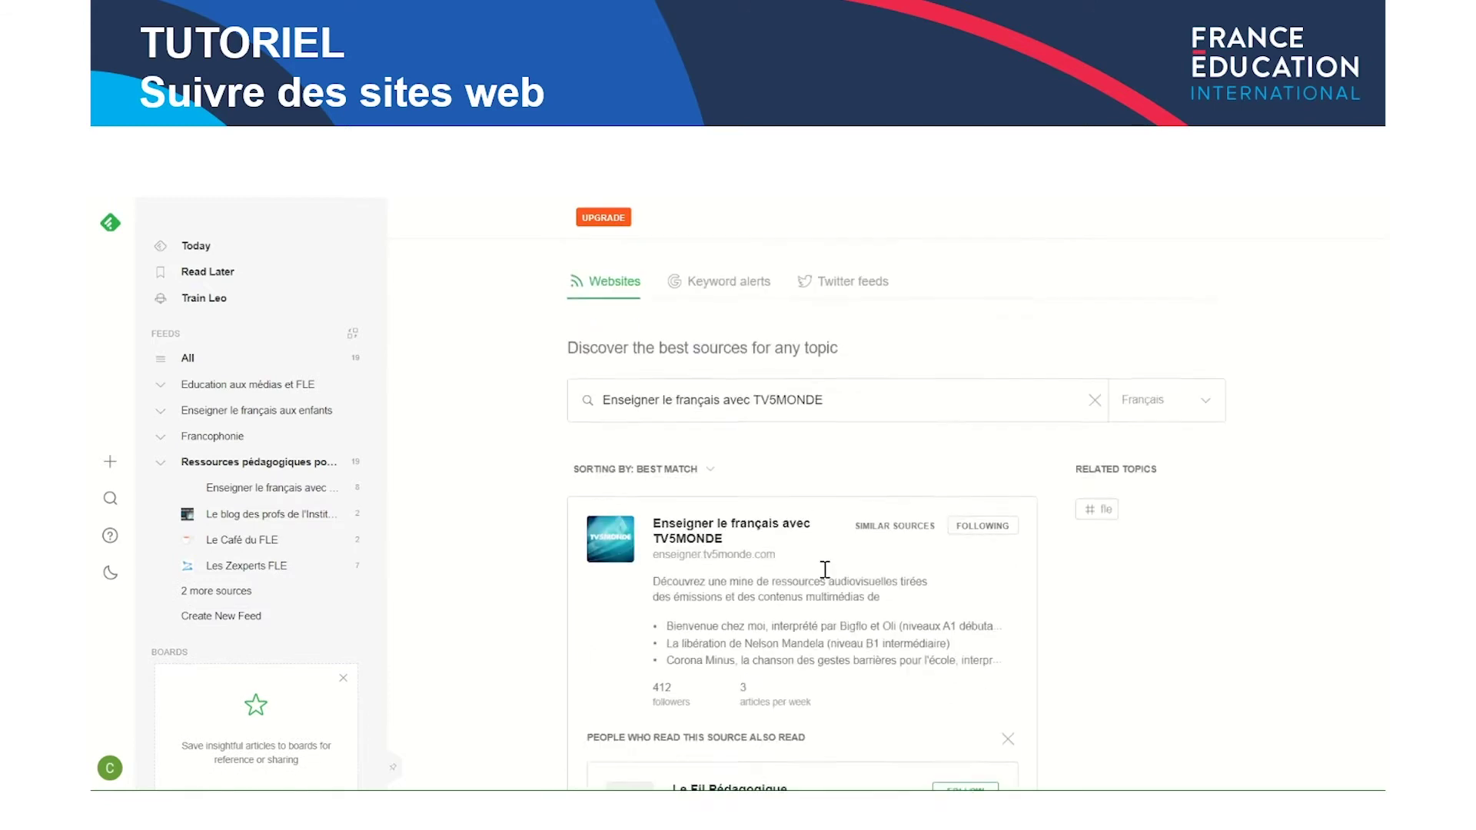
click(1097, 401)
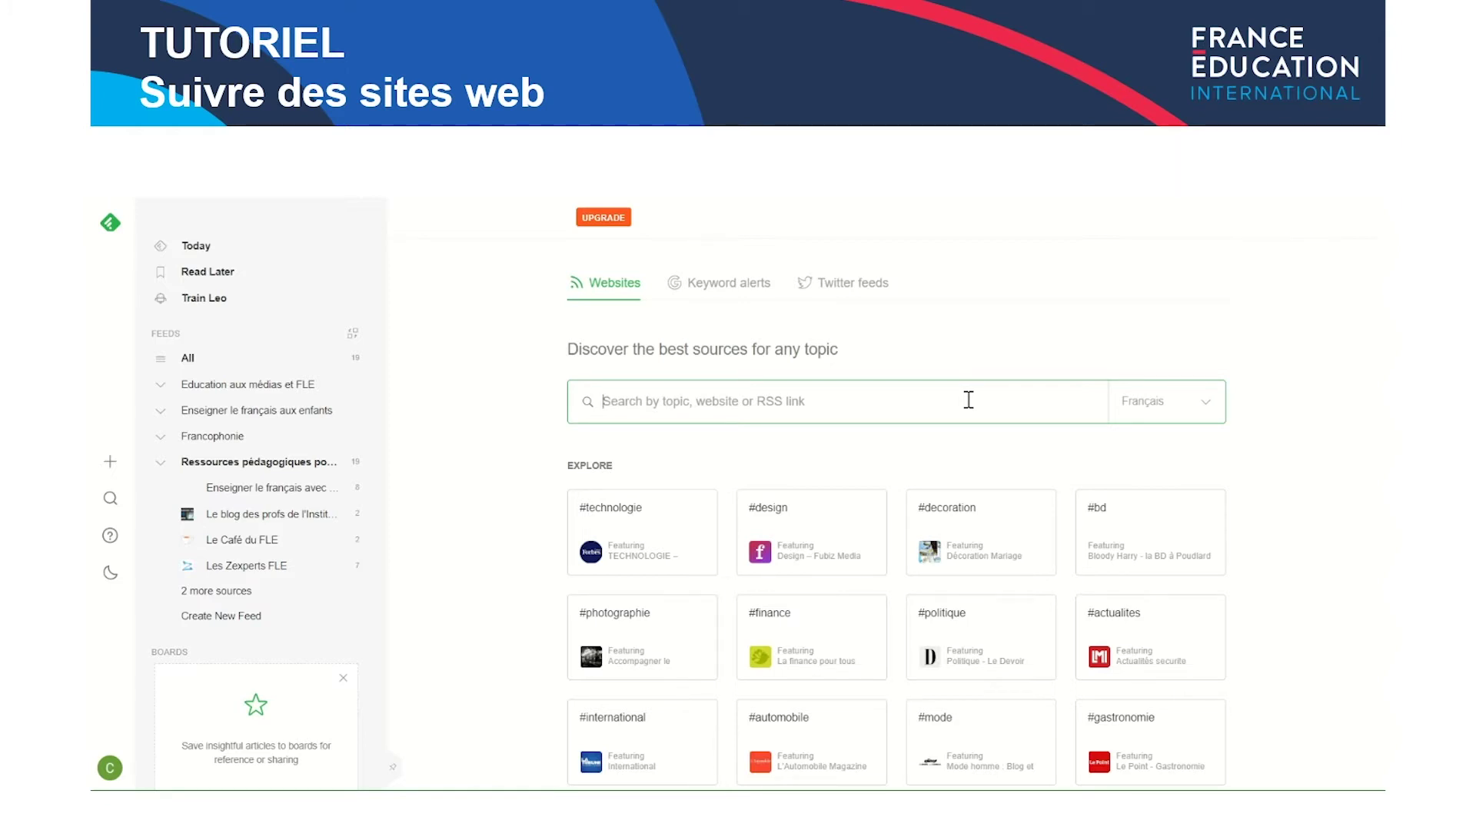
text(1jour1)
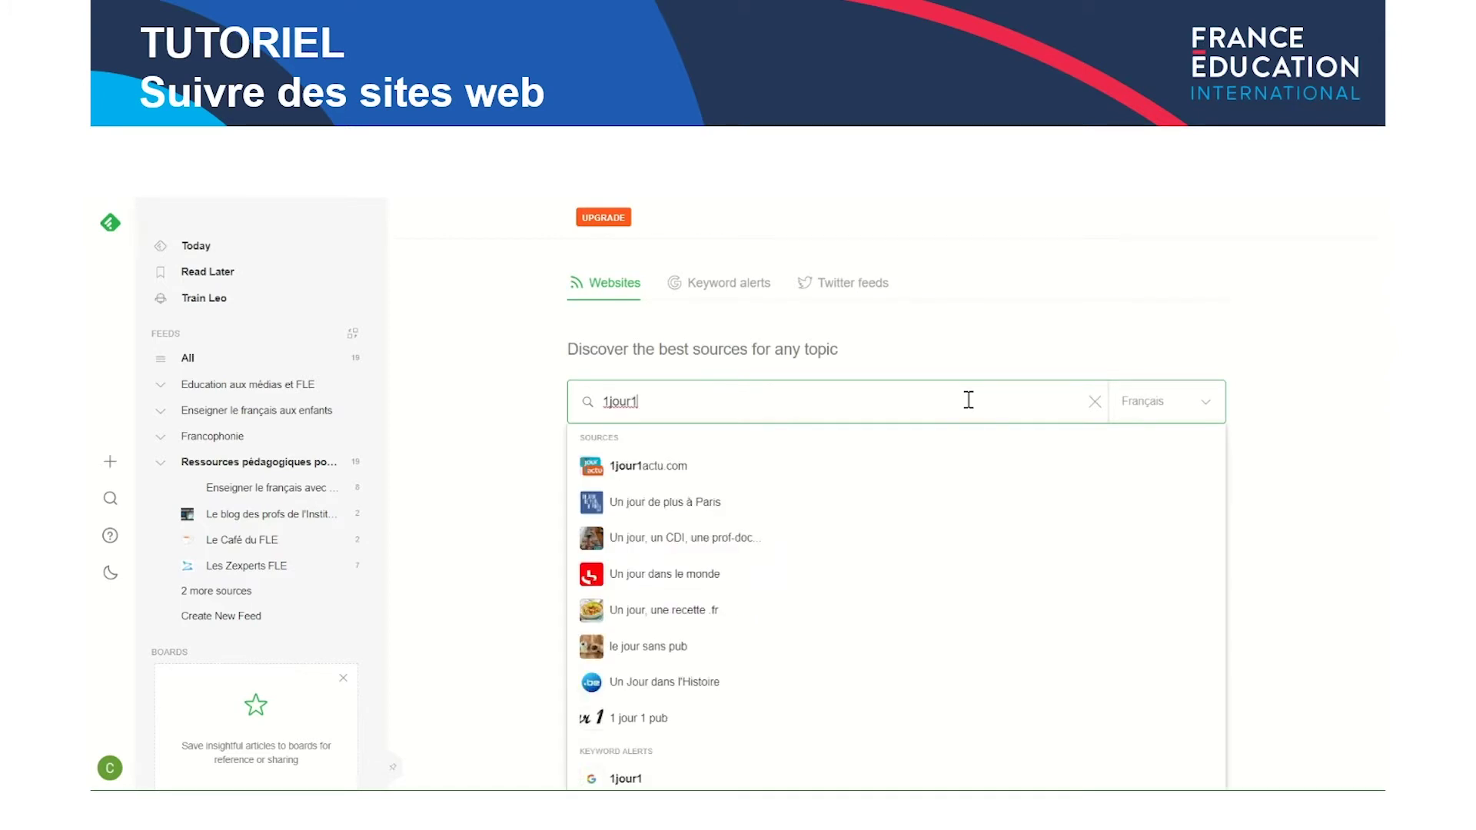
click(813, 464)
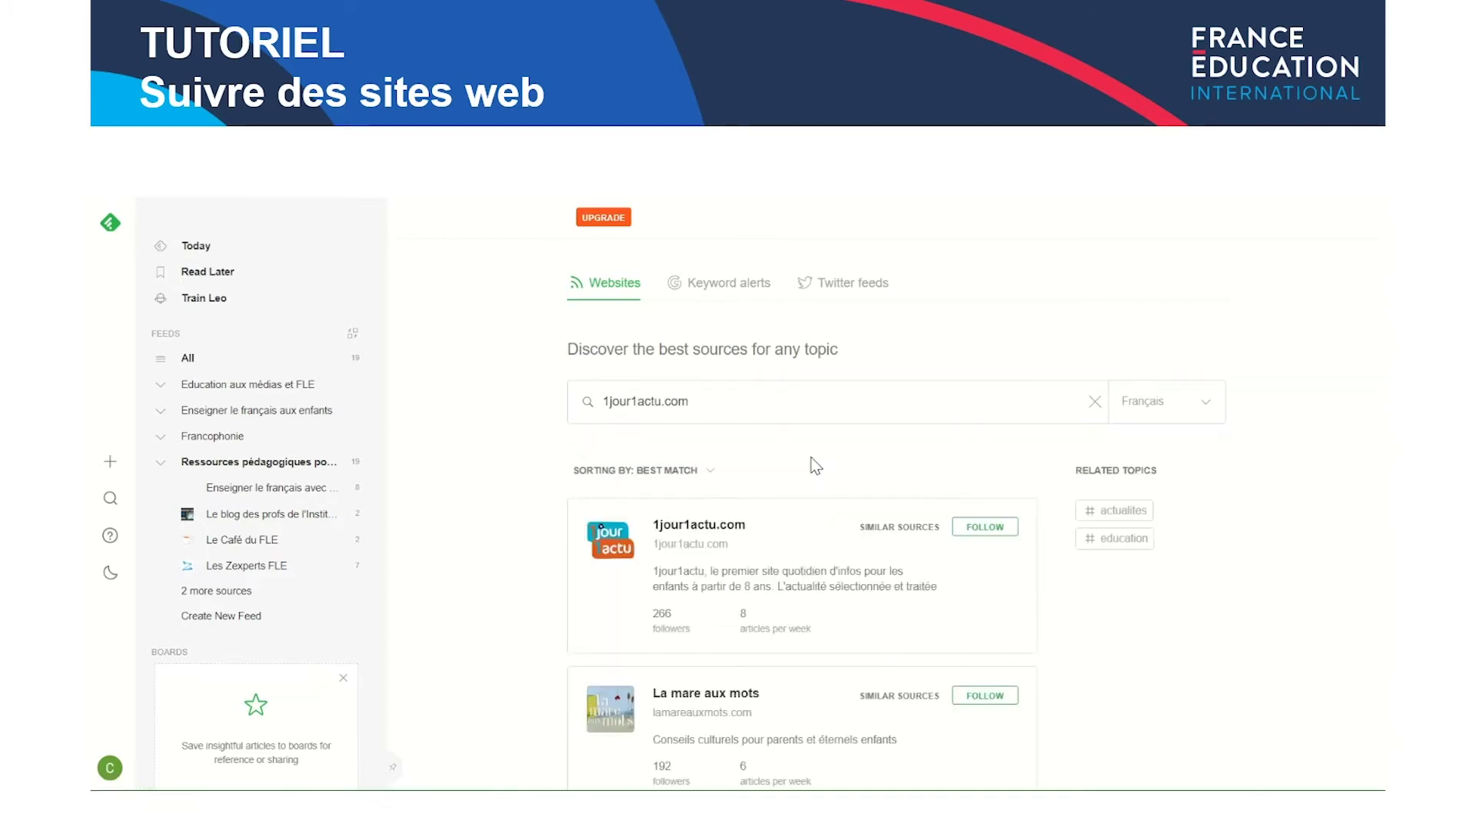
click(996, 529)
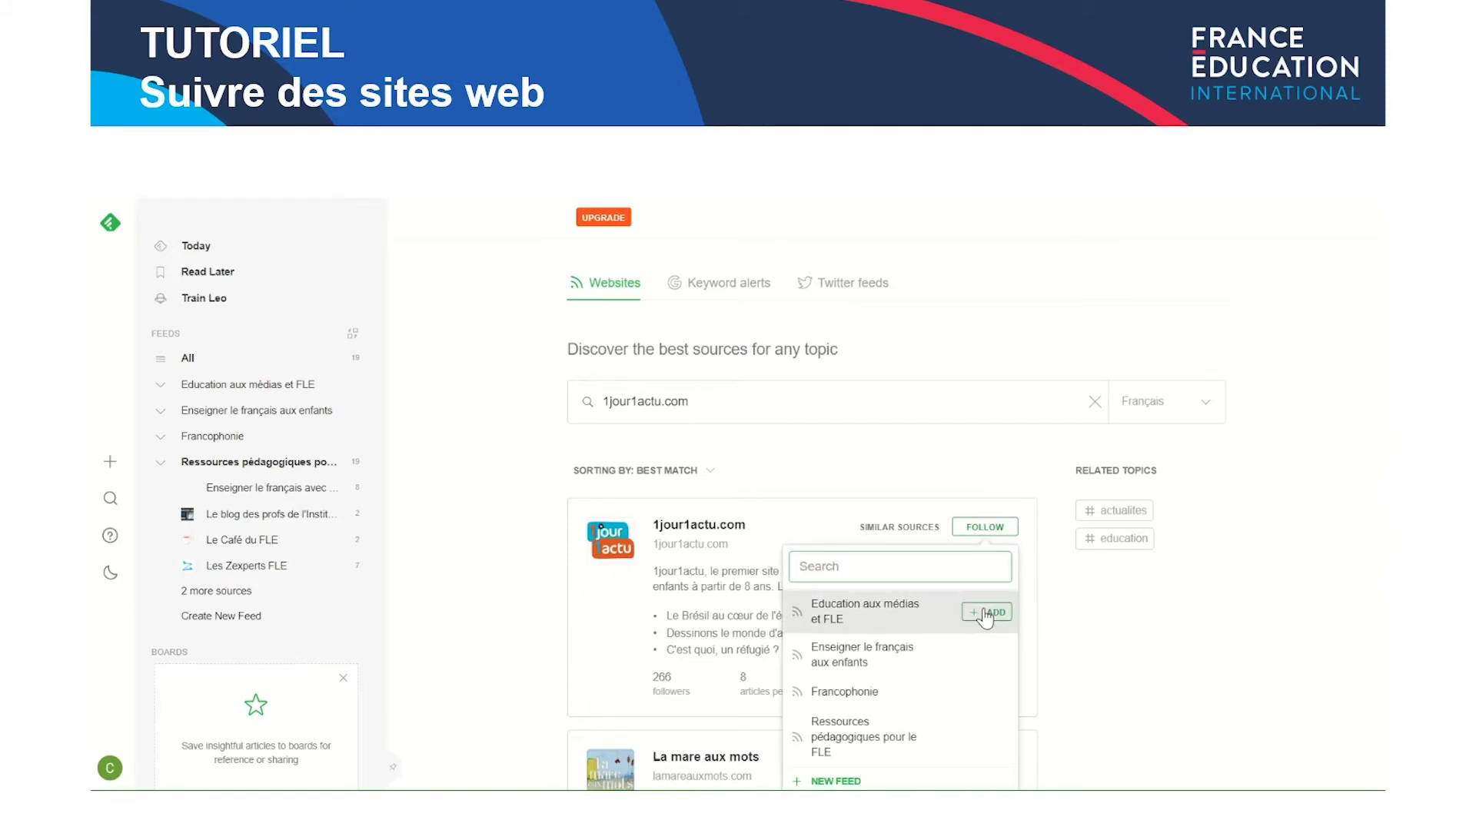
click(986, 615)
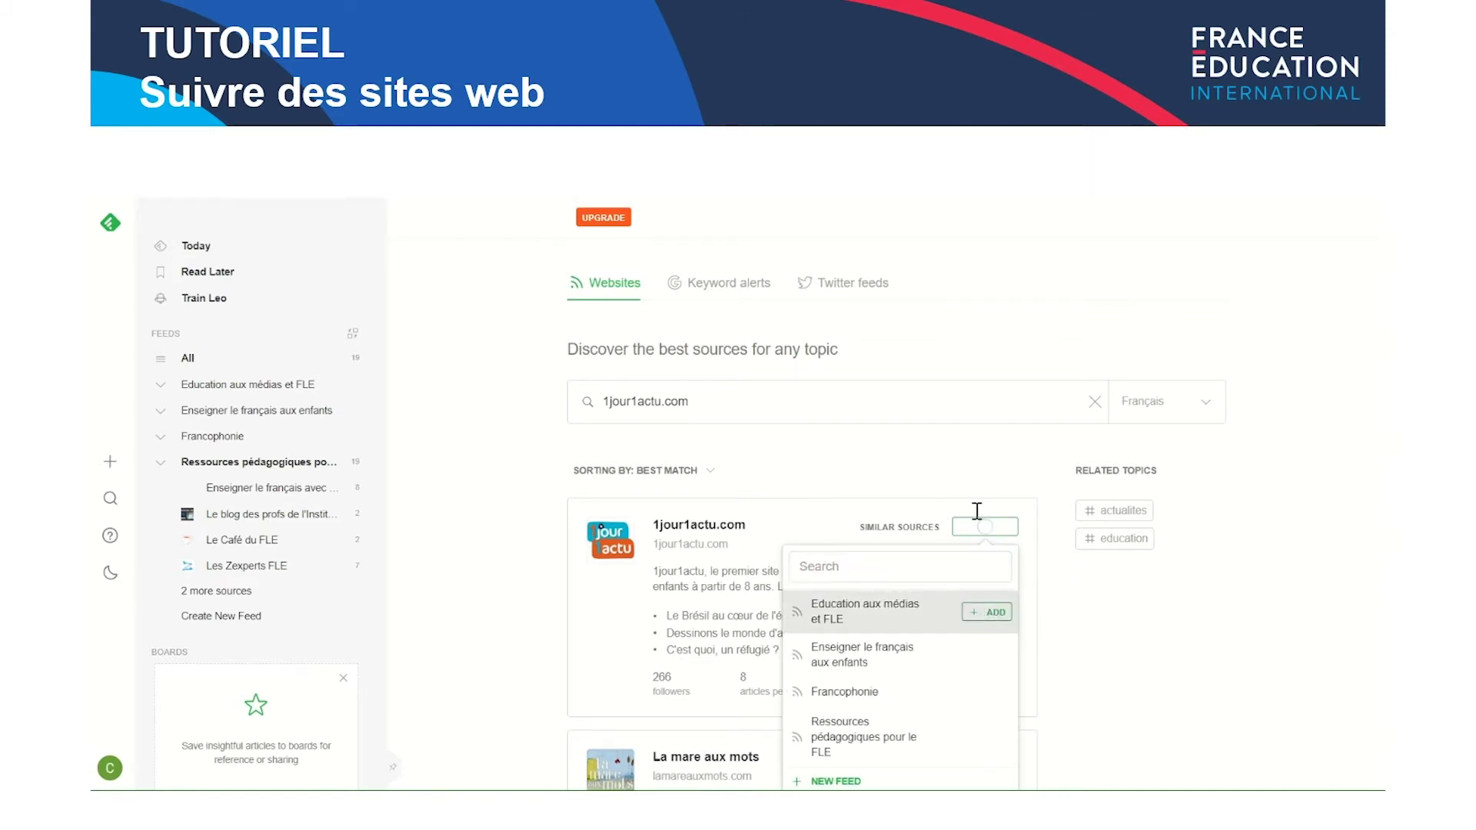
Search for "RFI savoirs" and follow "RFI - Journal en français facile 20H TU" in the feed "Education aux médias et FLE"
click(1093, 413)
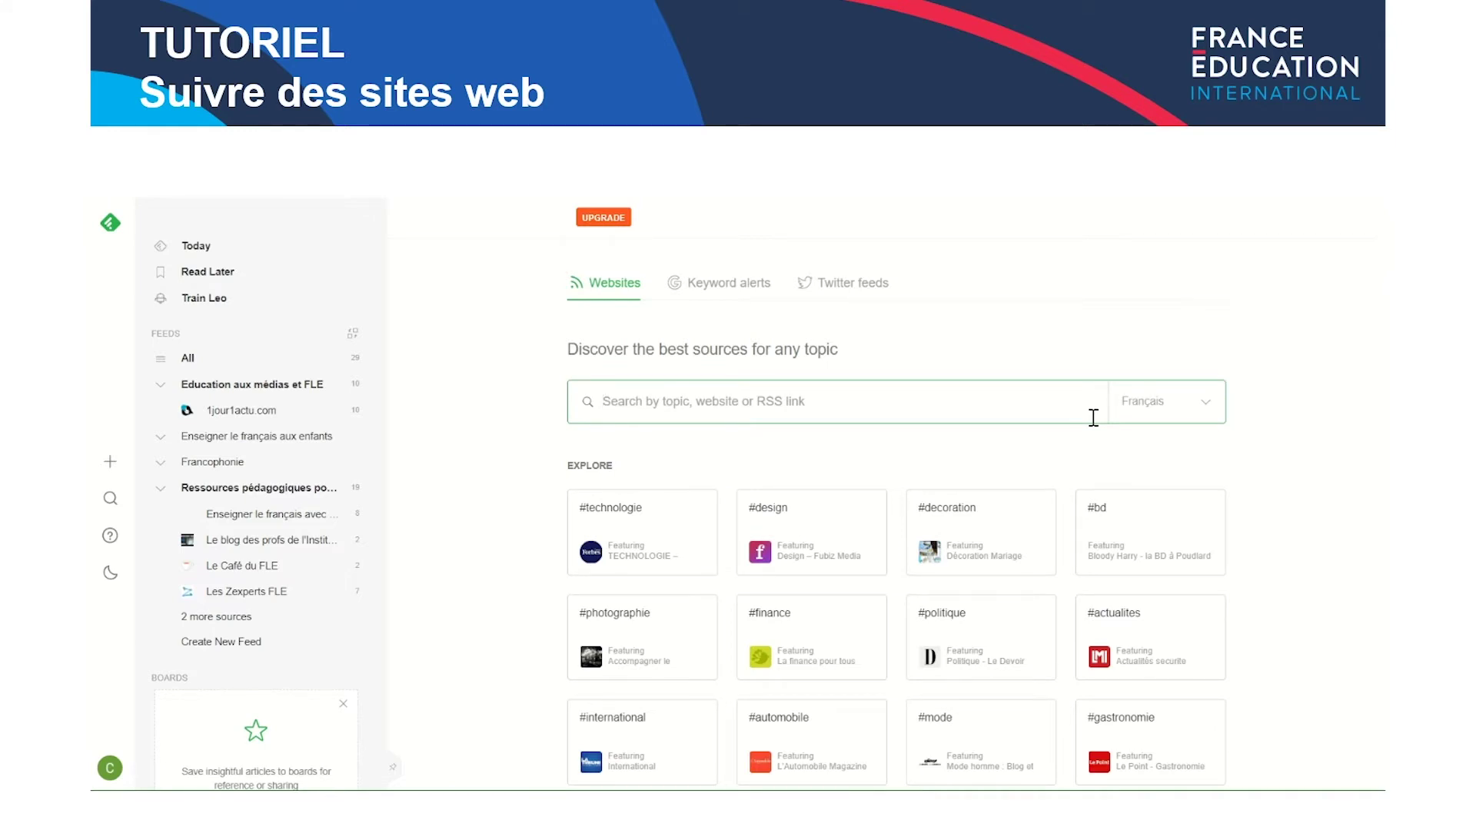
text(RFI )
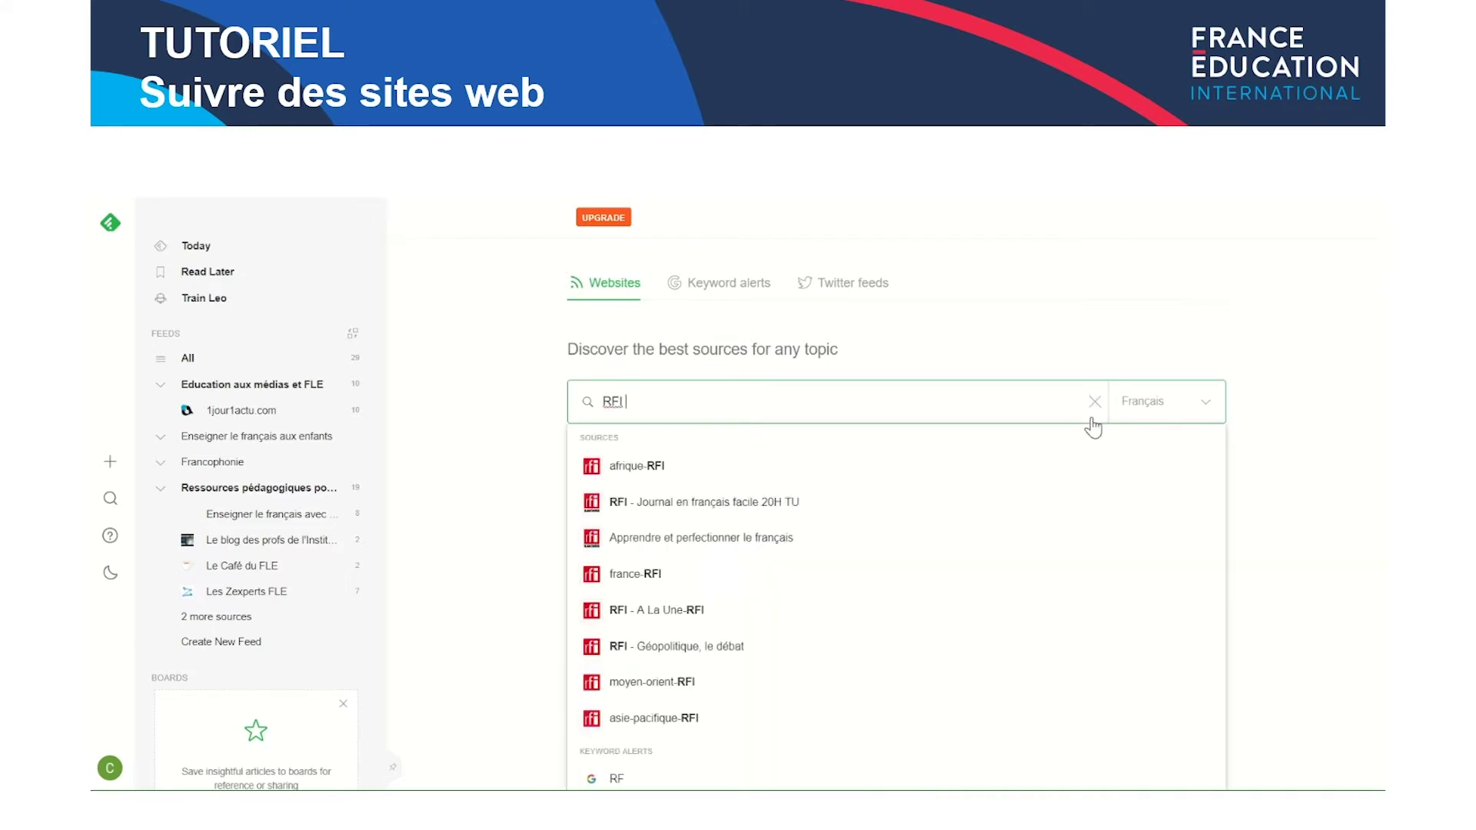
text(savoirs)
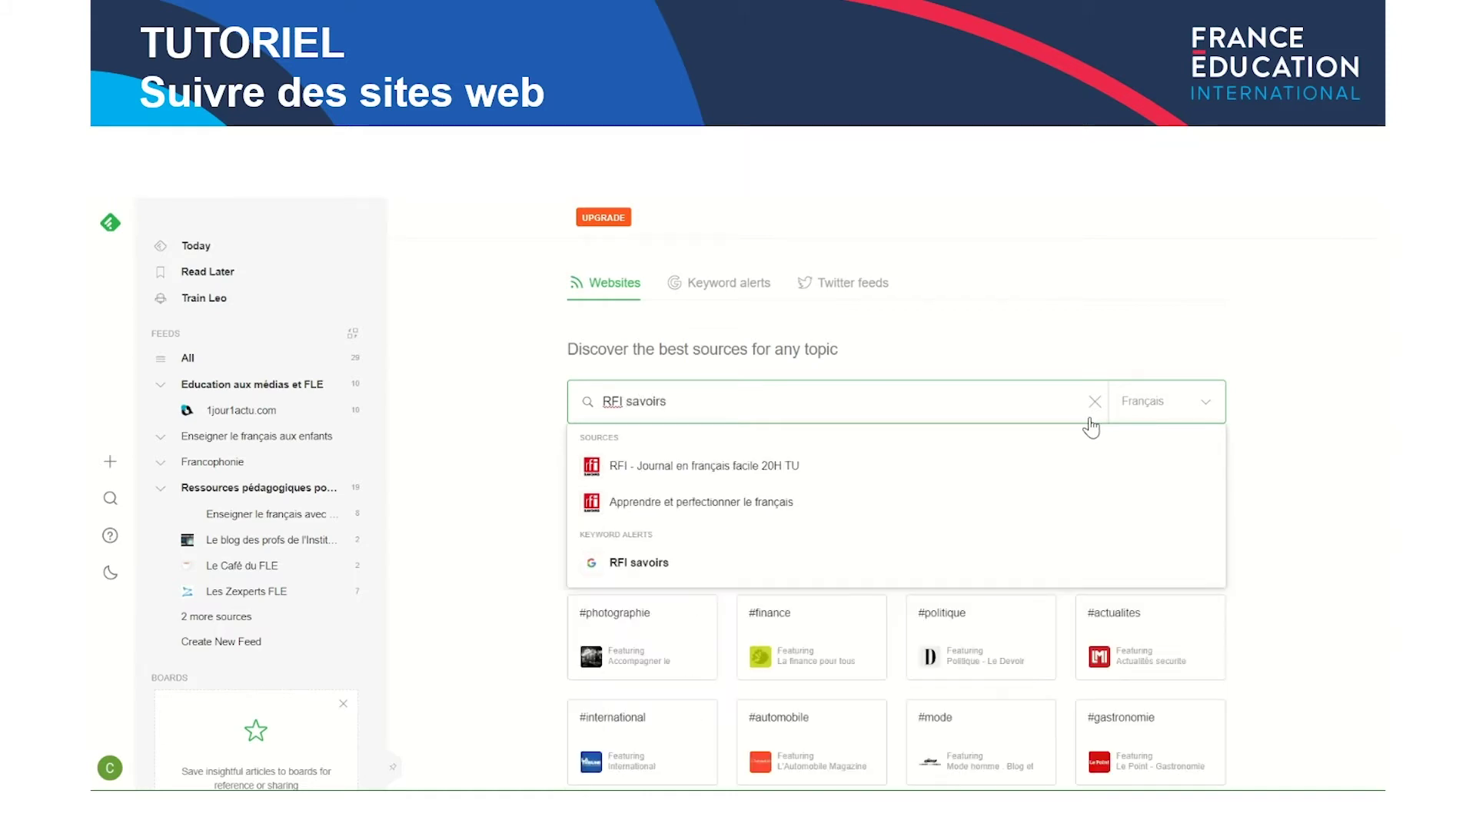
click(986, 470)
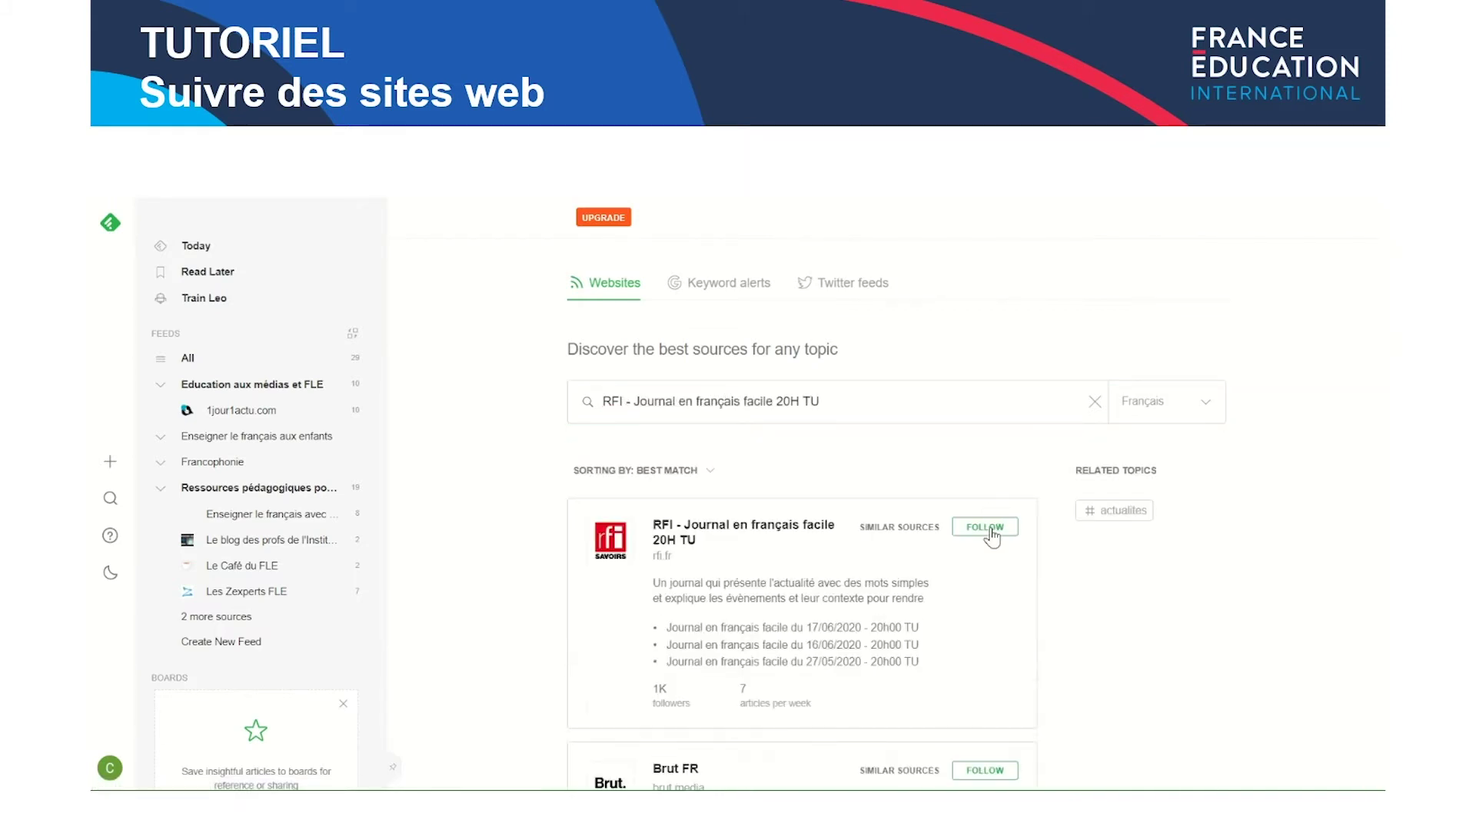
click(987, 529)
click(977, 658)
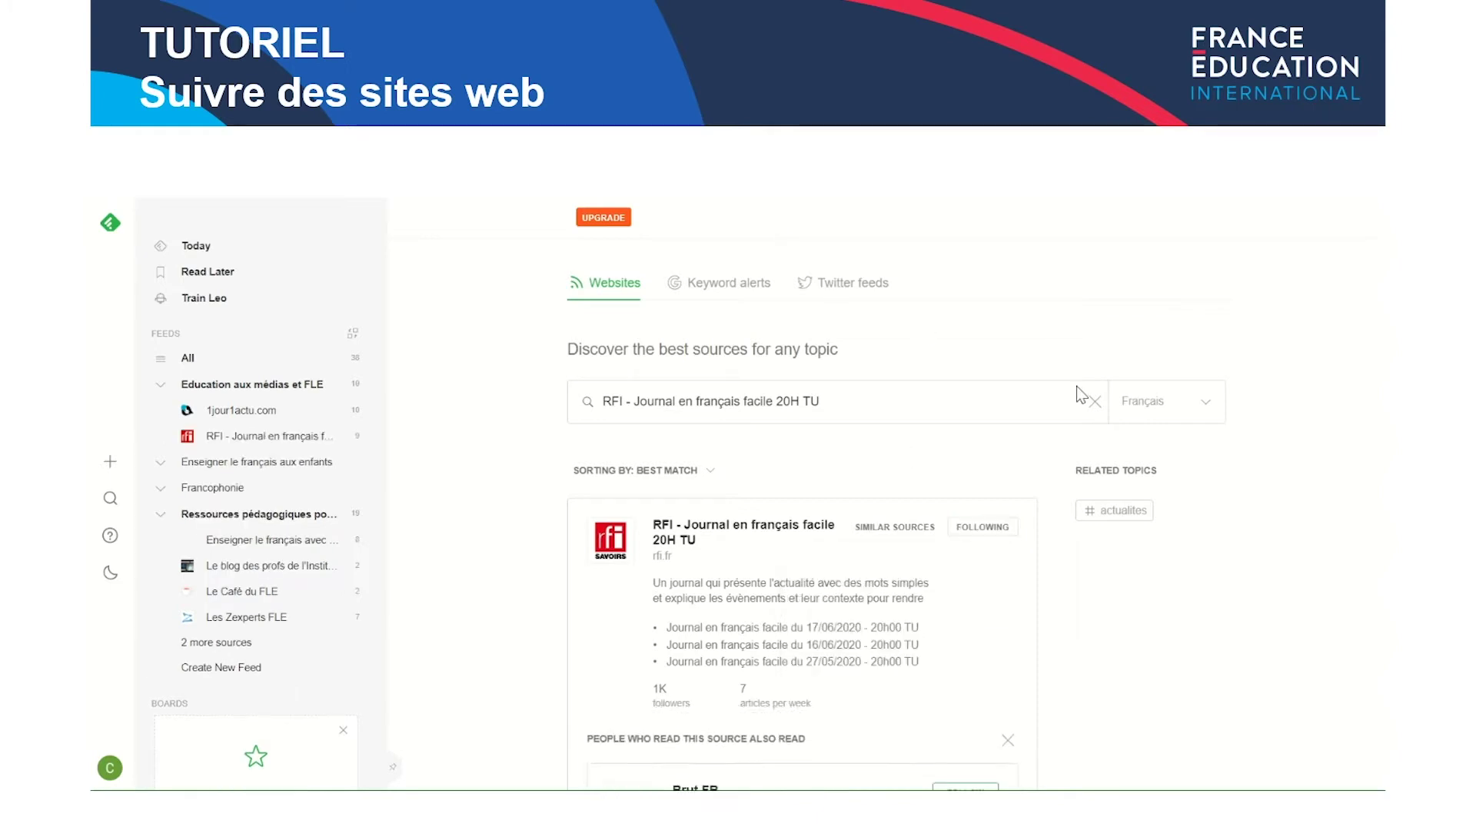
click(1092, 403)
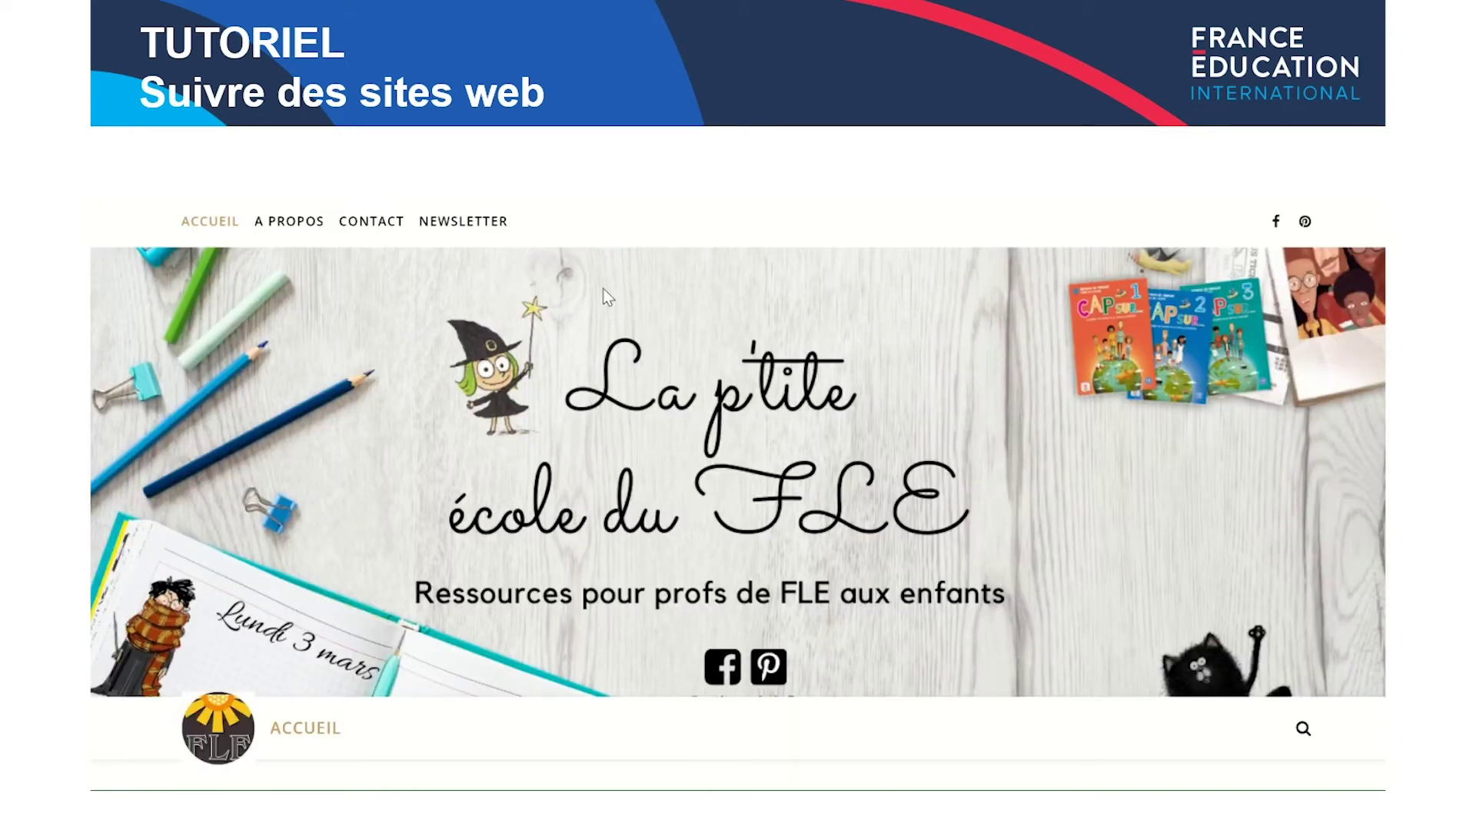
key(alt+Left)
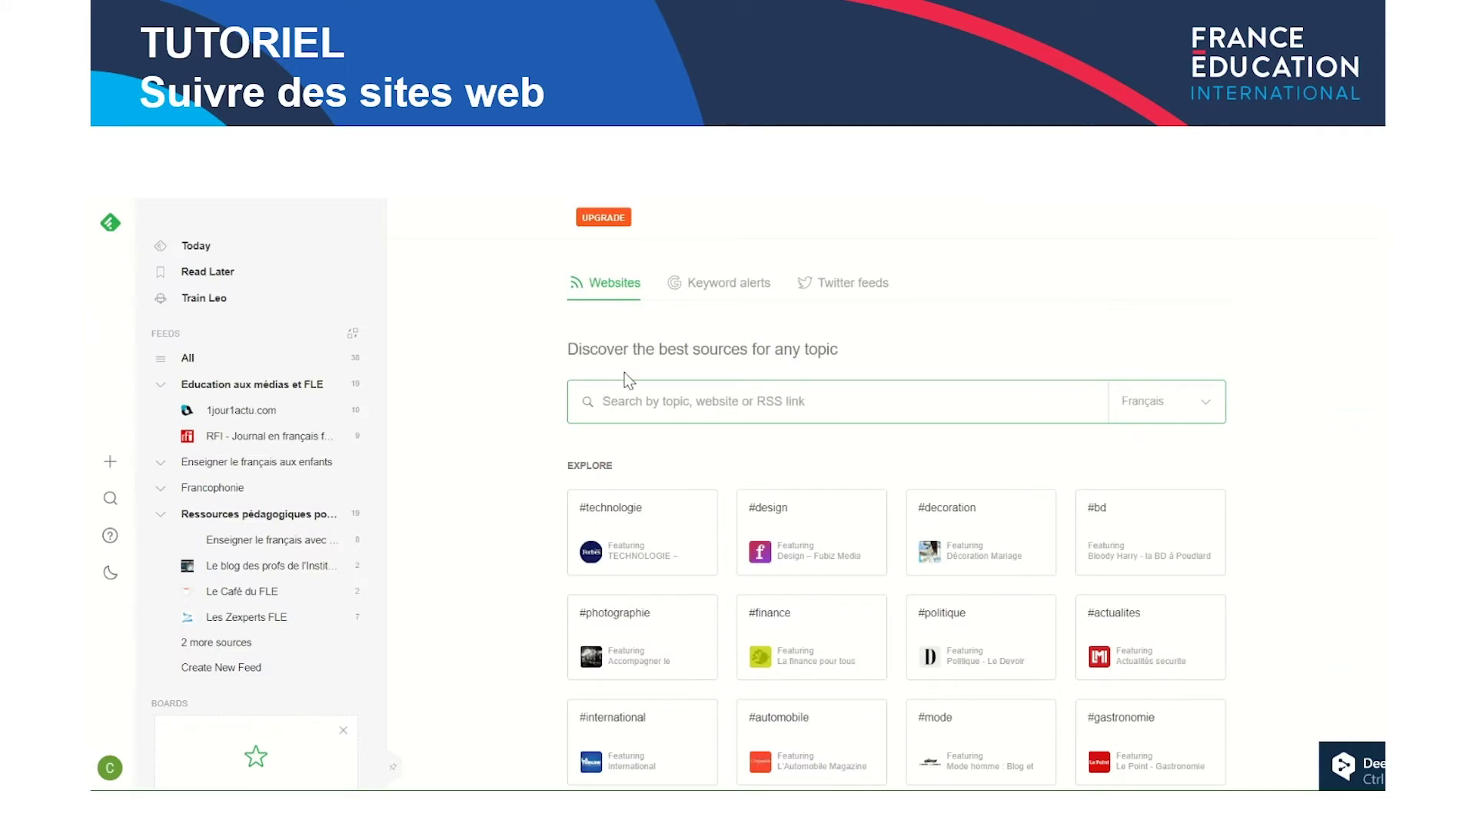
text(http://laptiteecoledufle.com/)
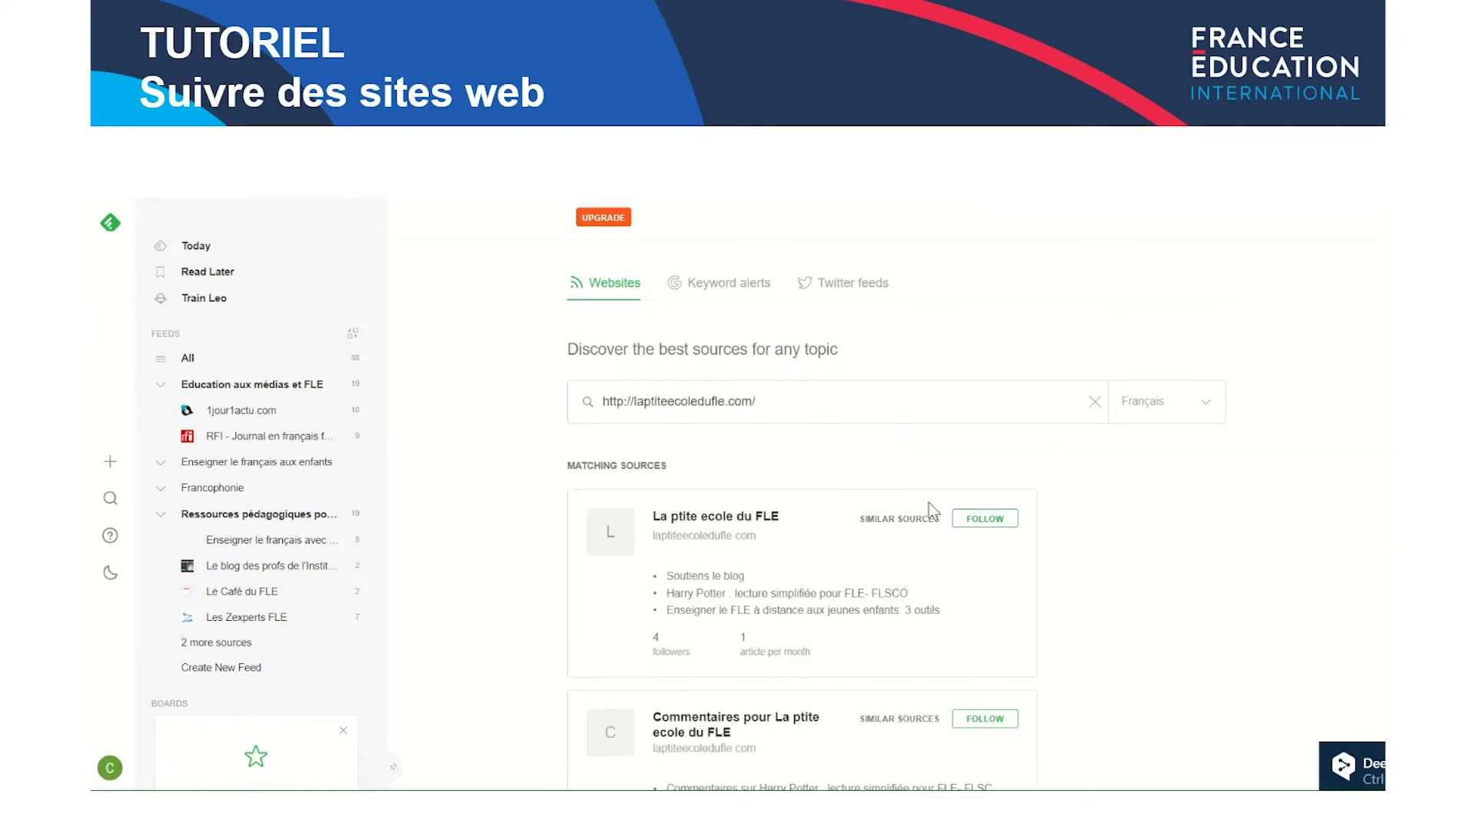
click(985, 521)
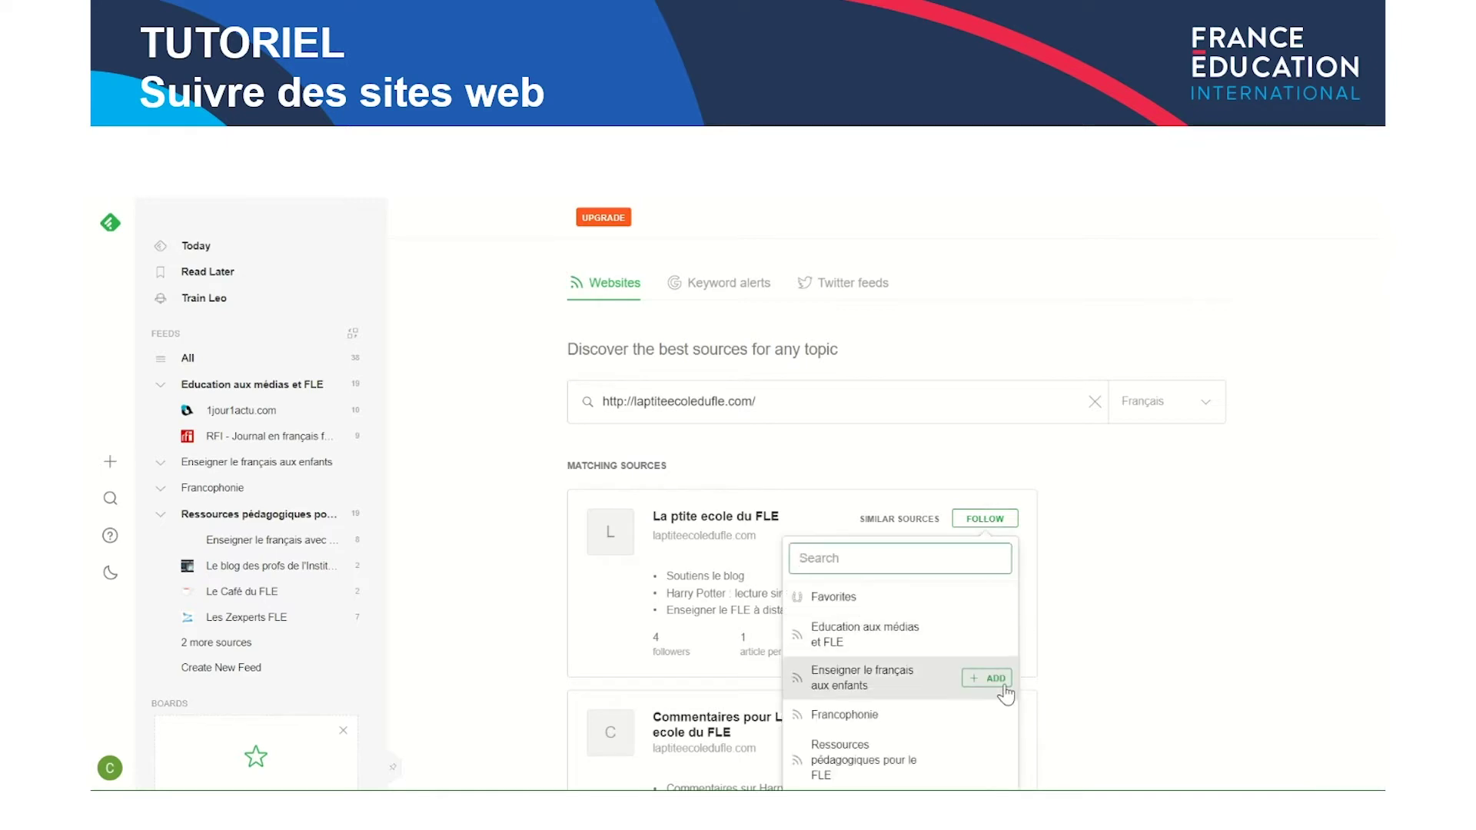
mouse_move(931, 711)
click(987, 682)
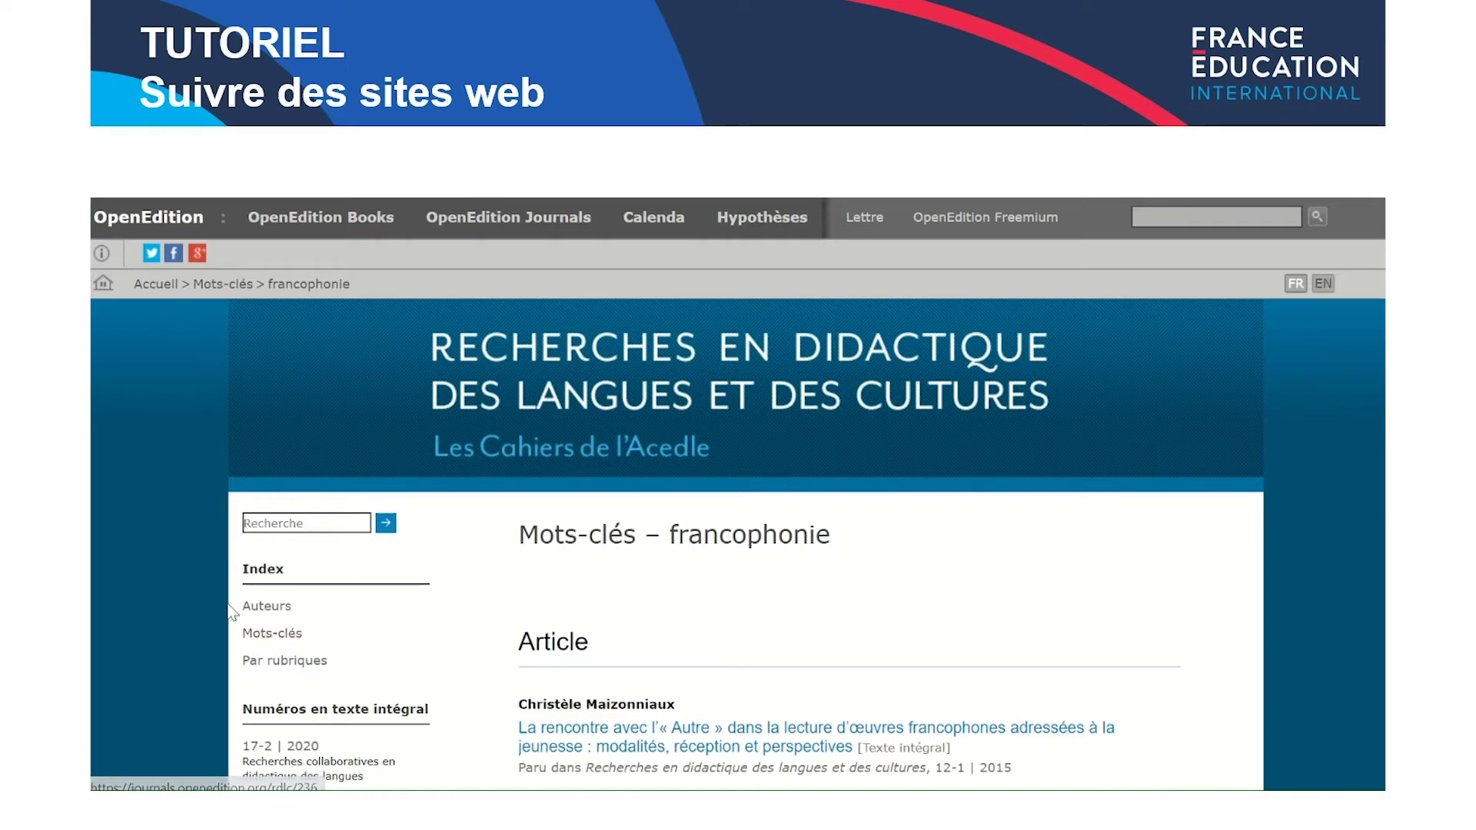
On the Recherches en didactique des langues et des cultures site, open the francophonie entry under F in the keyword index
click(260, 636)
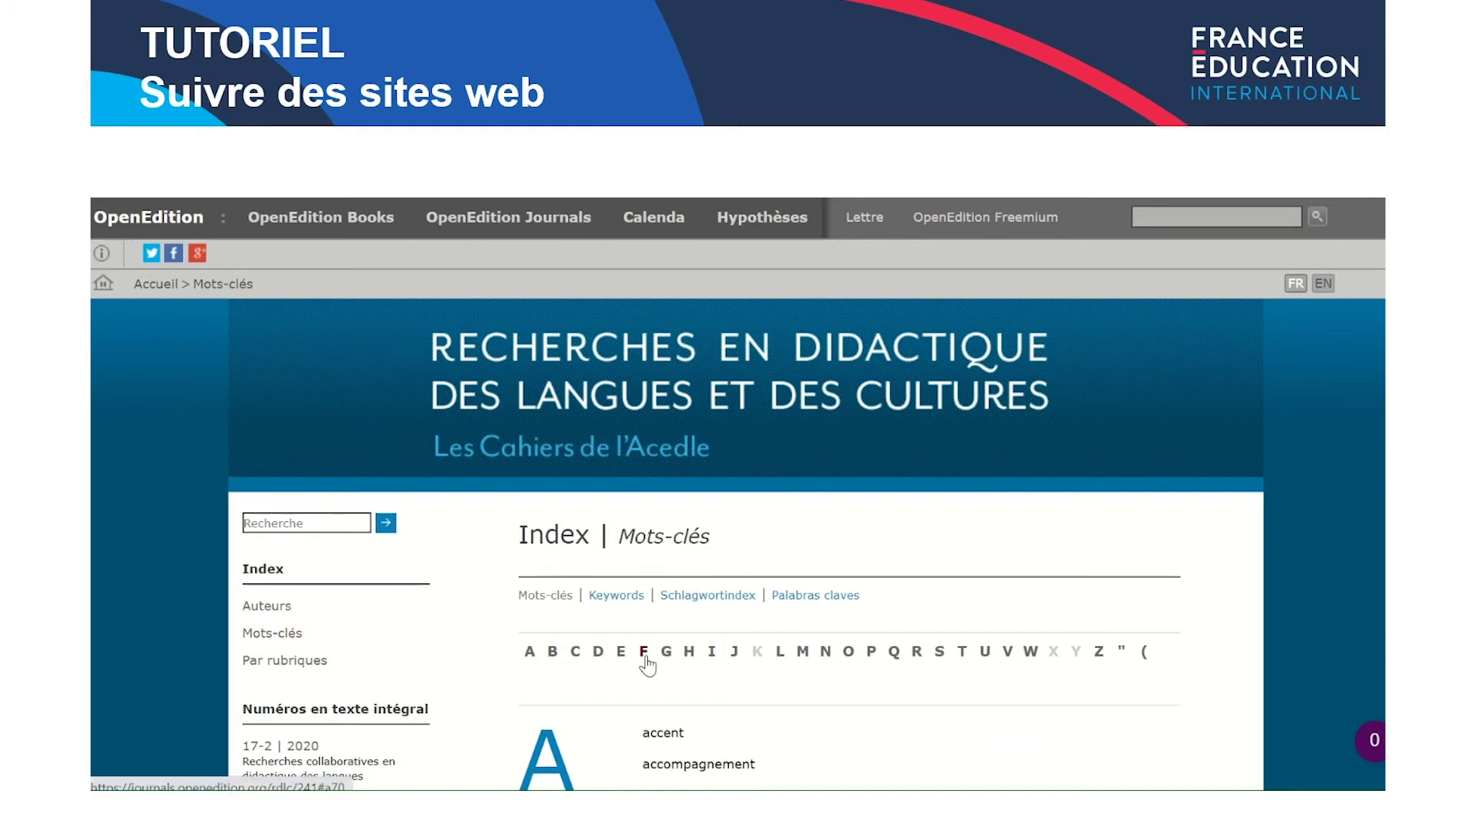
scroll(646, 668, down, 2)
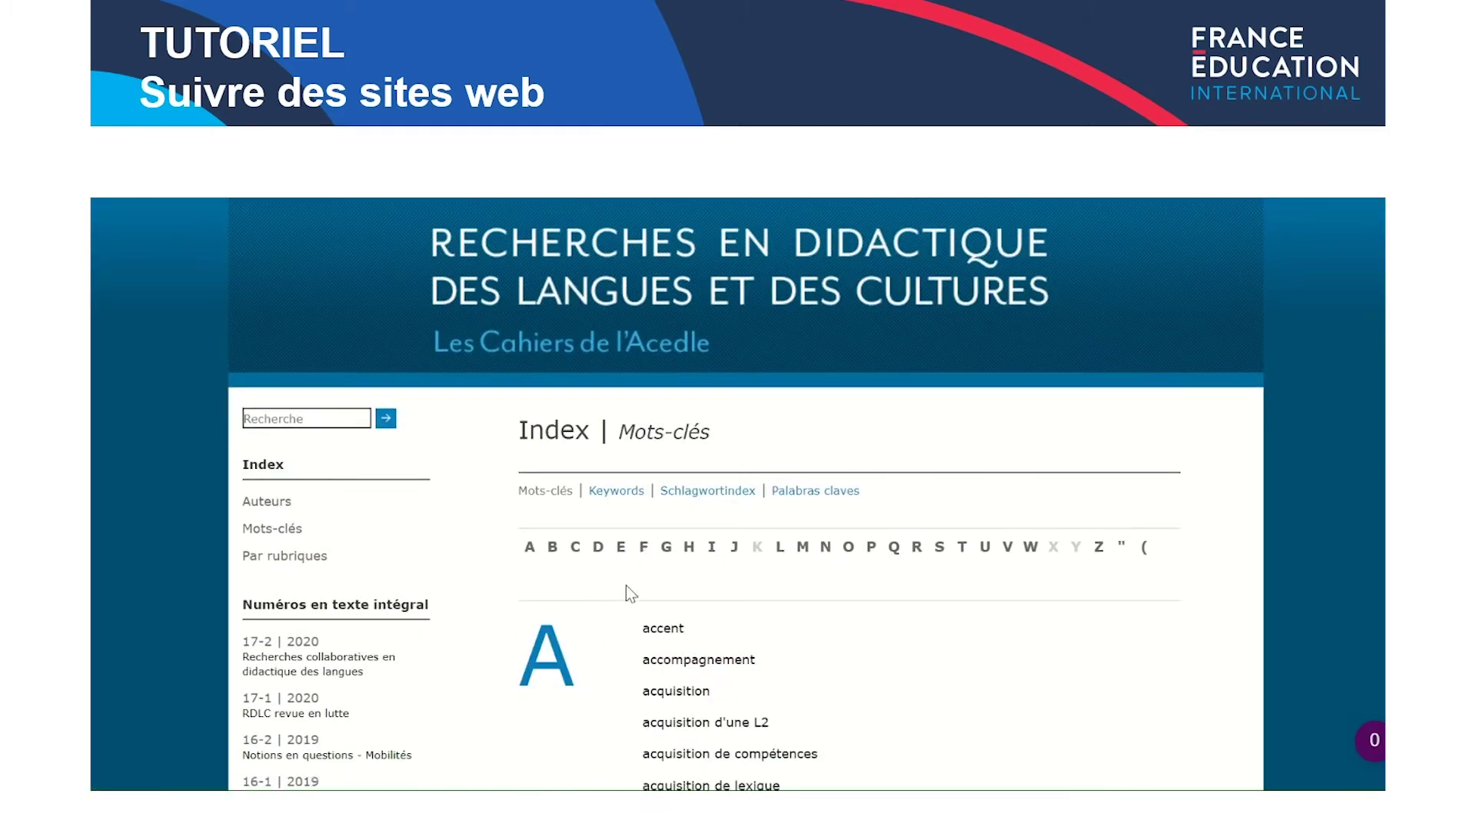
click(644, 547)
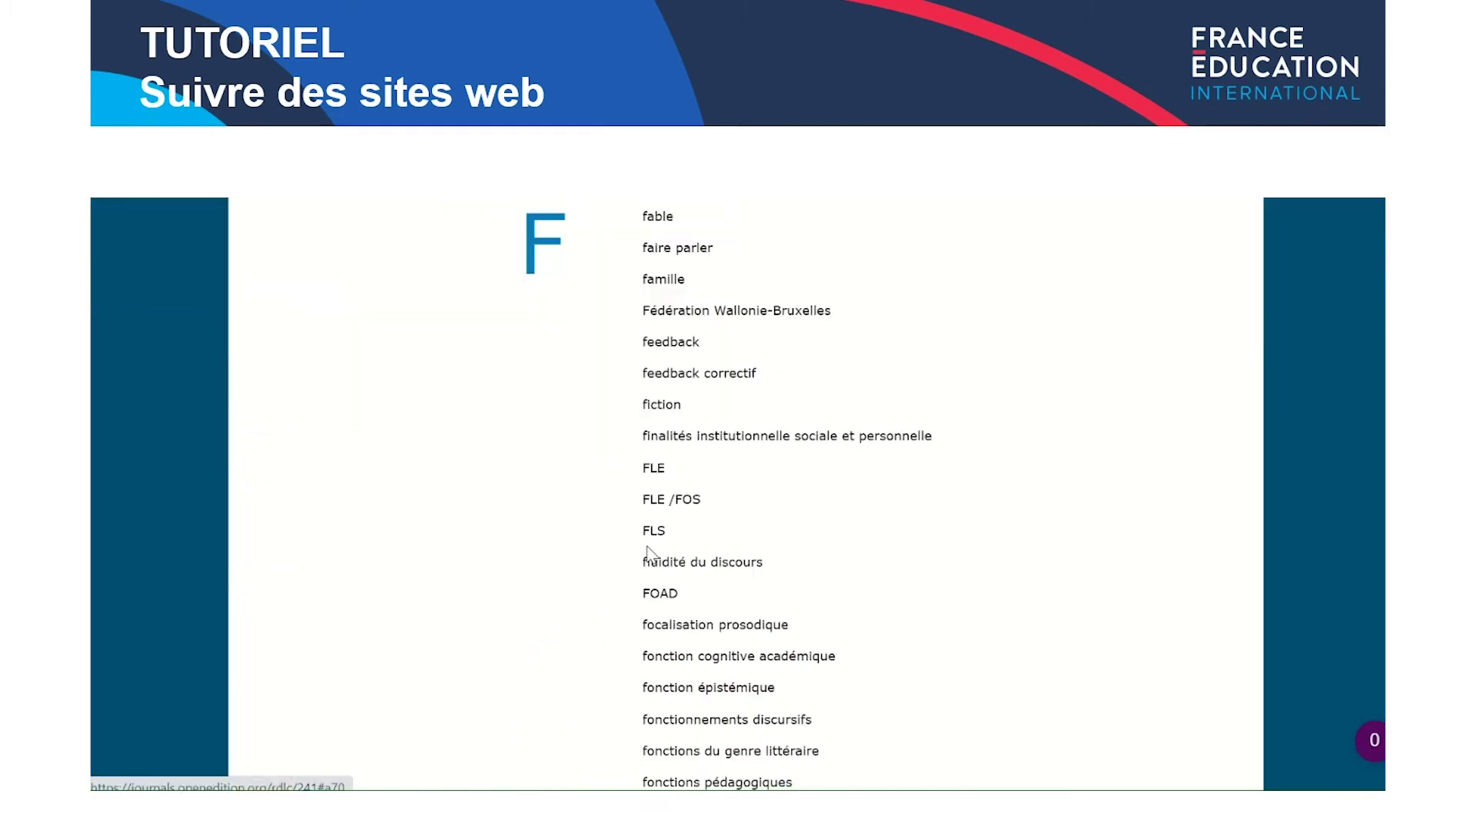
scroll(732, 632, down, 10)
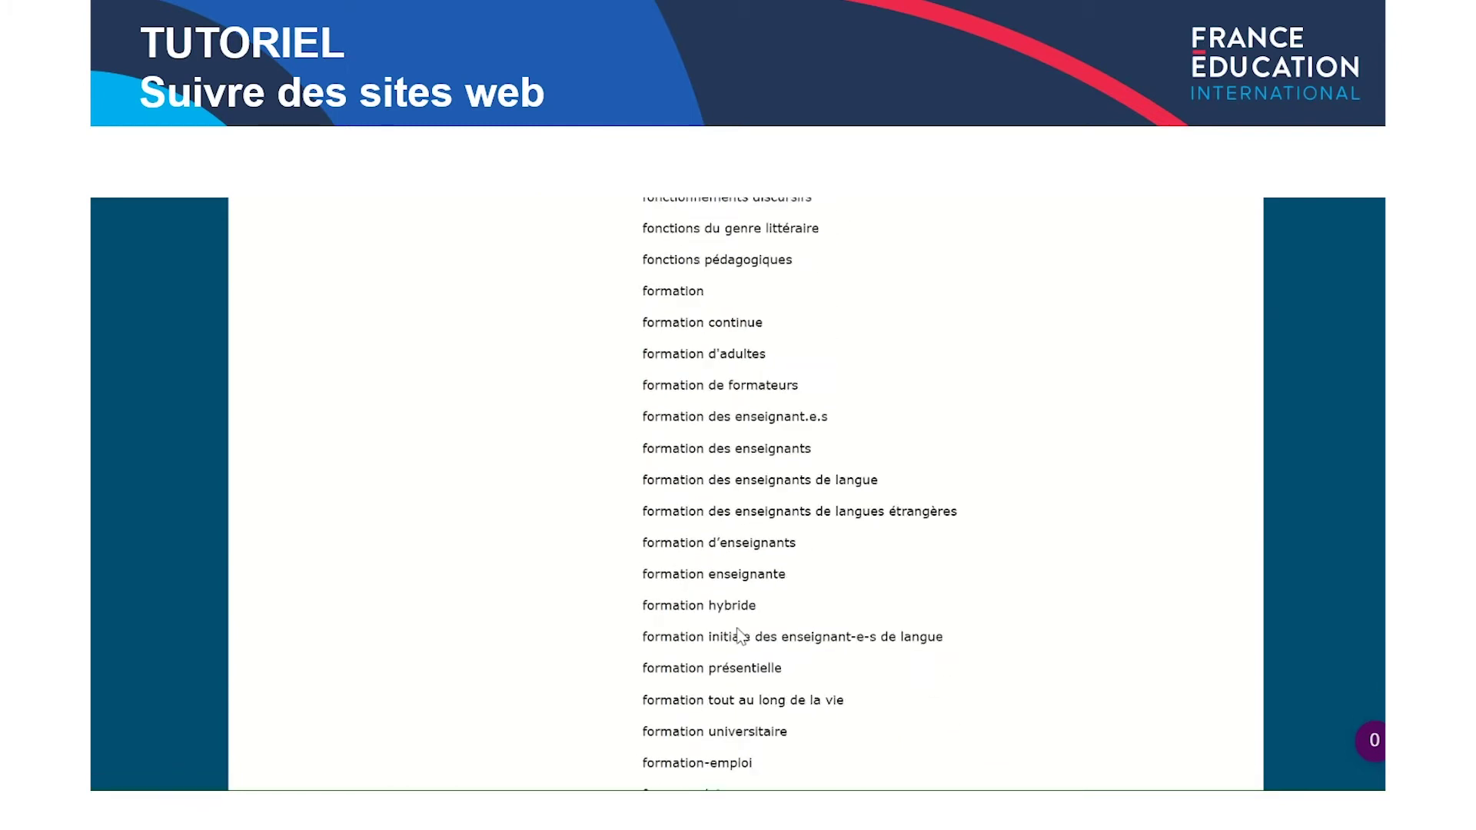
scroll(736, 636, down, 3)
click(709, 621)
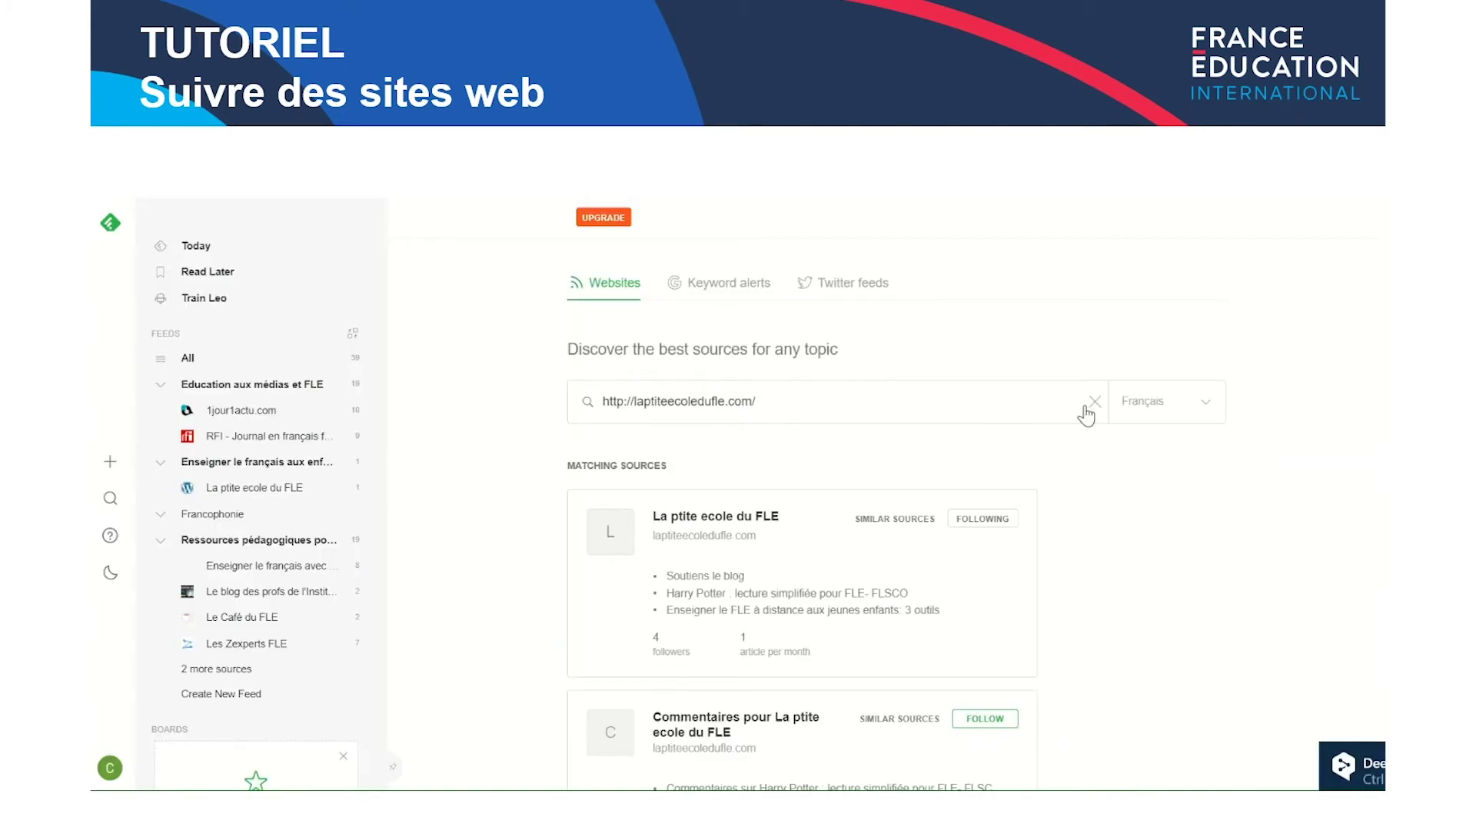
click(1094, 401)
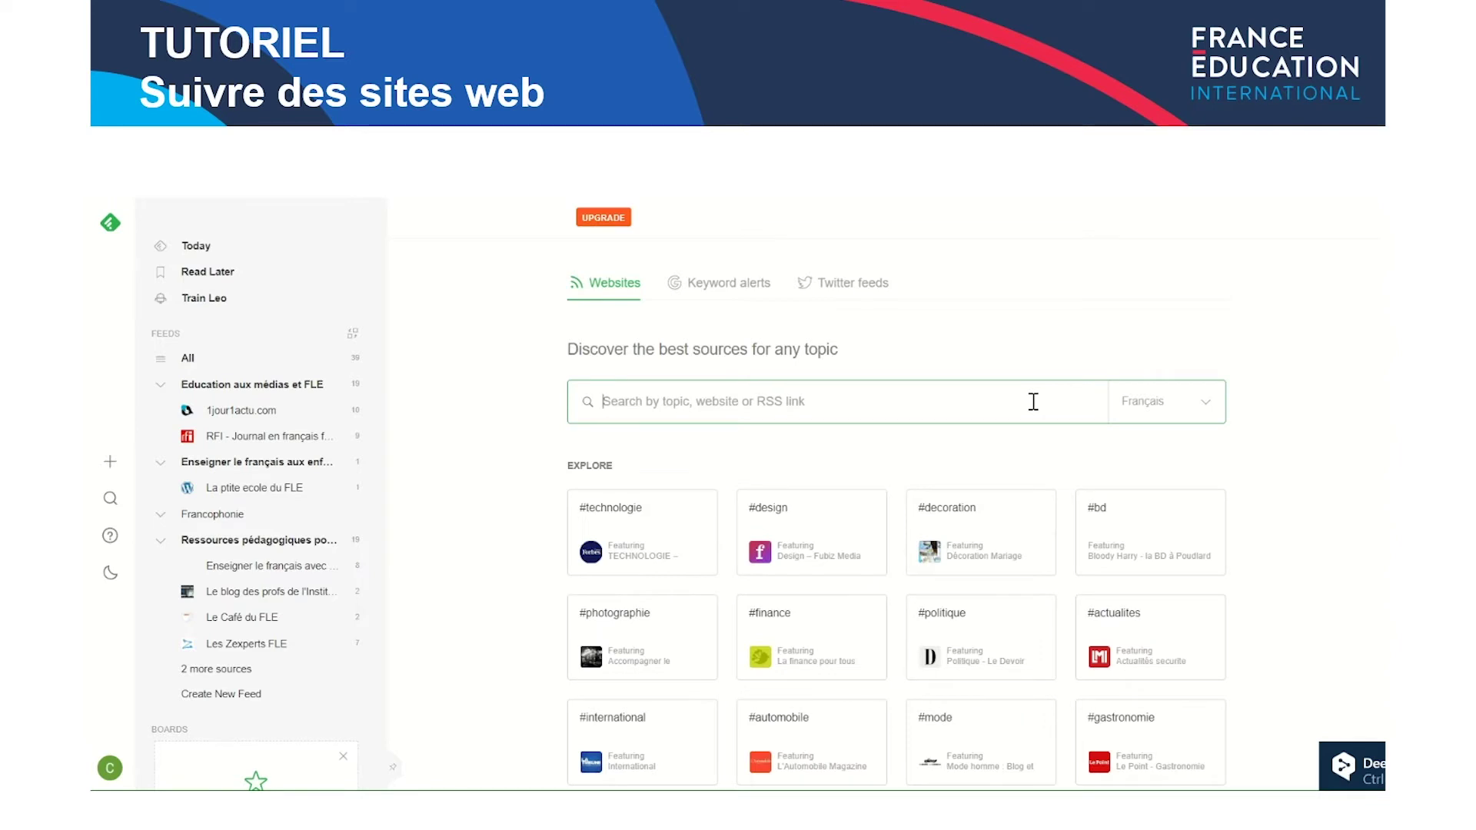
text(https://journals.openedition.org/rdlc/349)
key(Return)
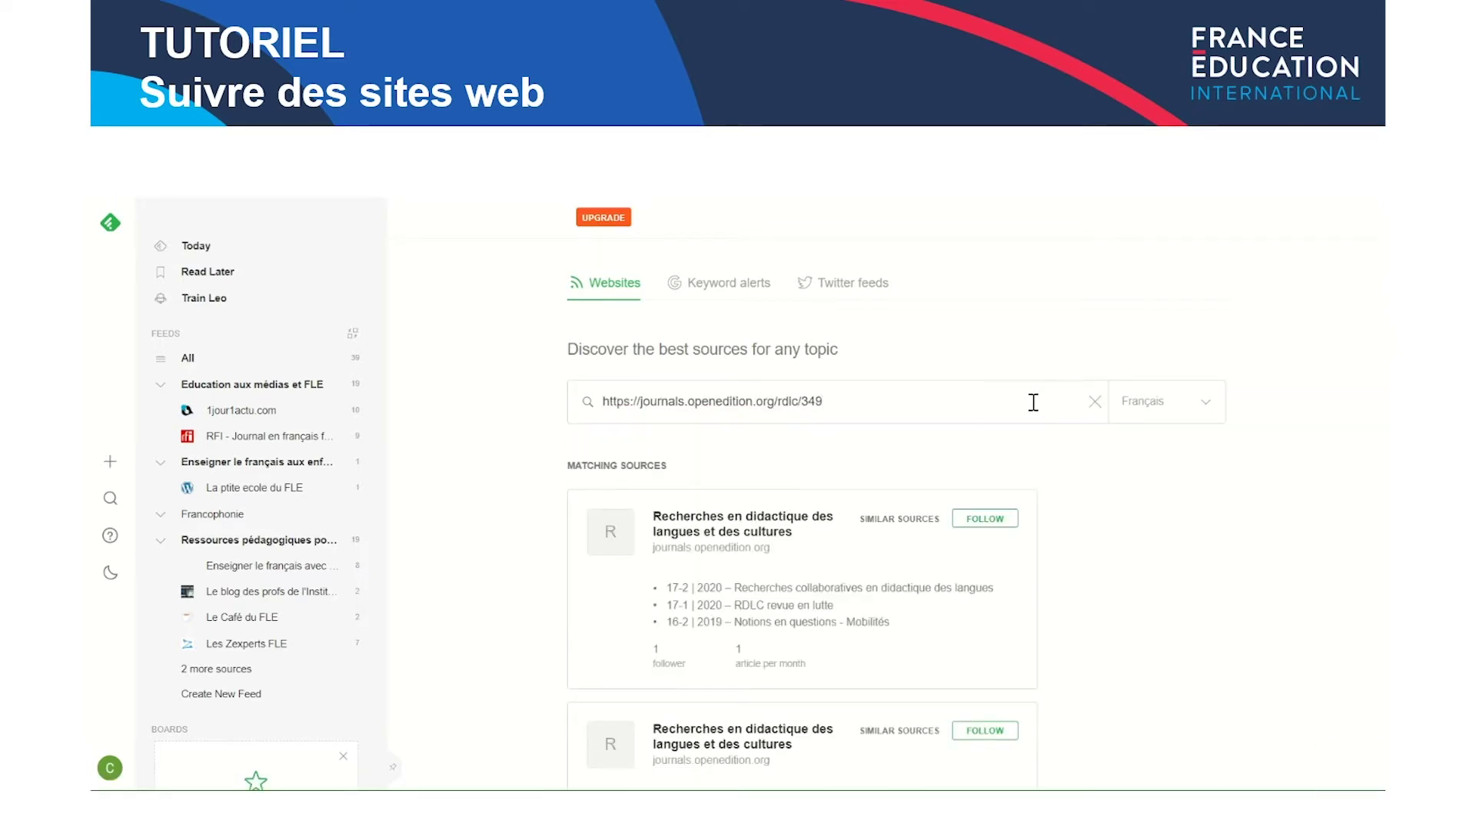
click(983, 522)
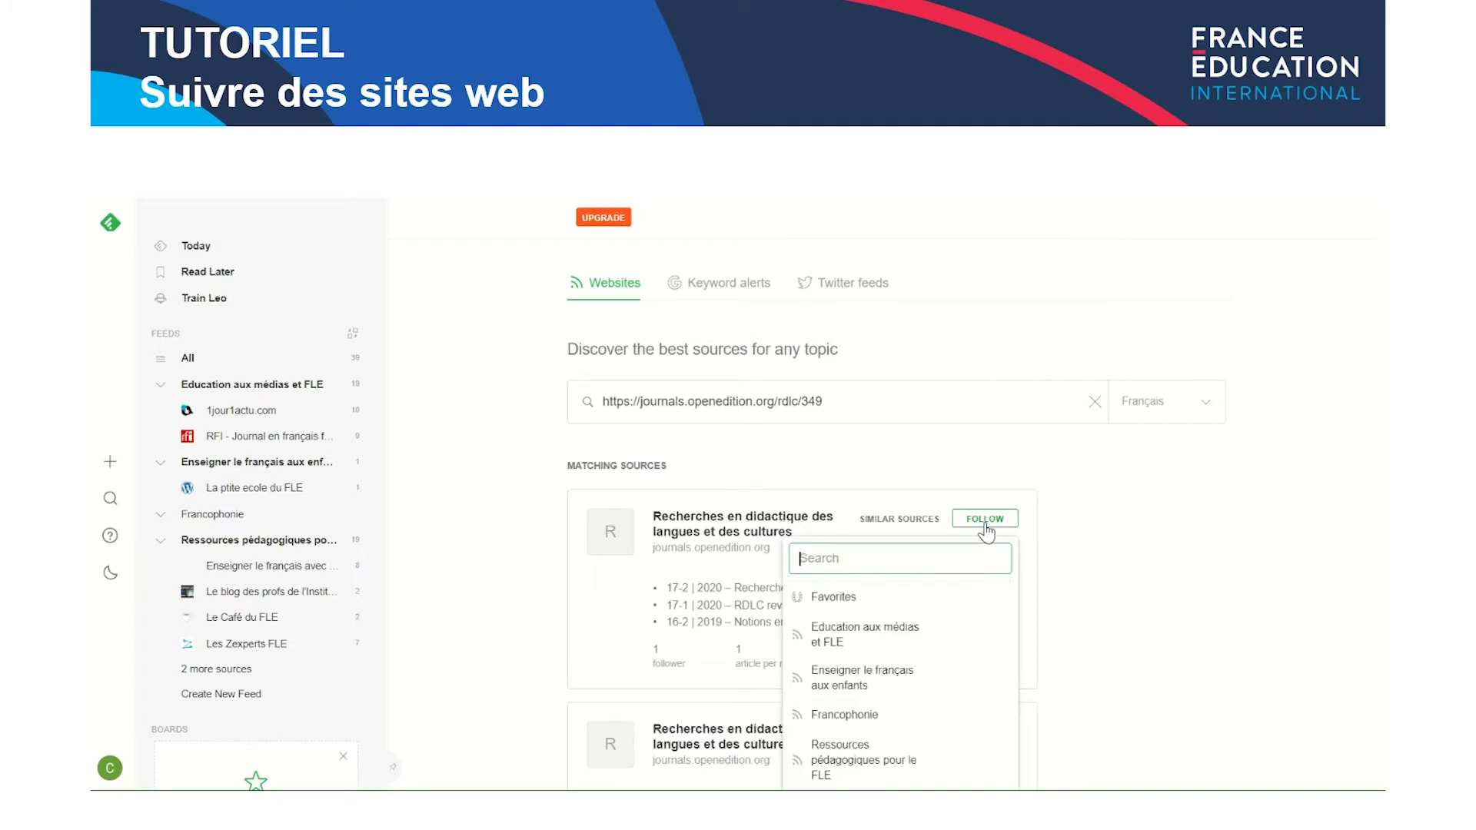
click(976, 718)
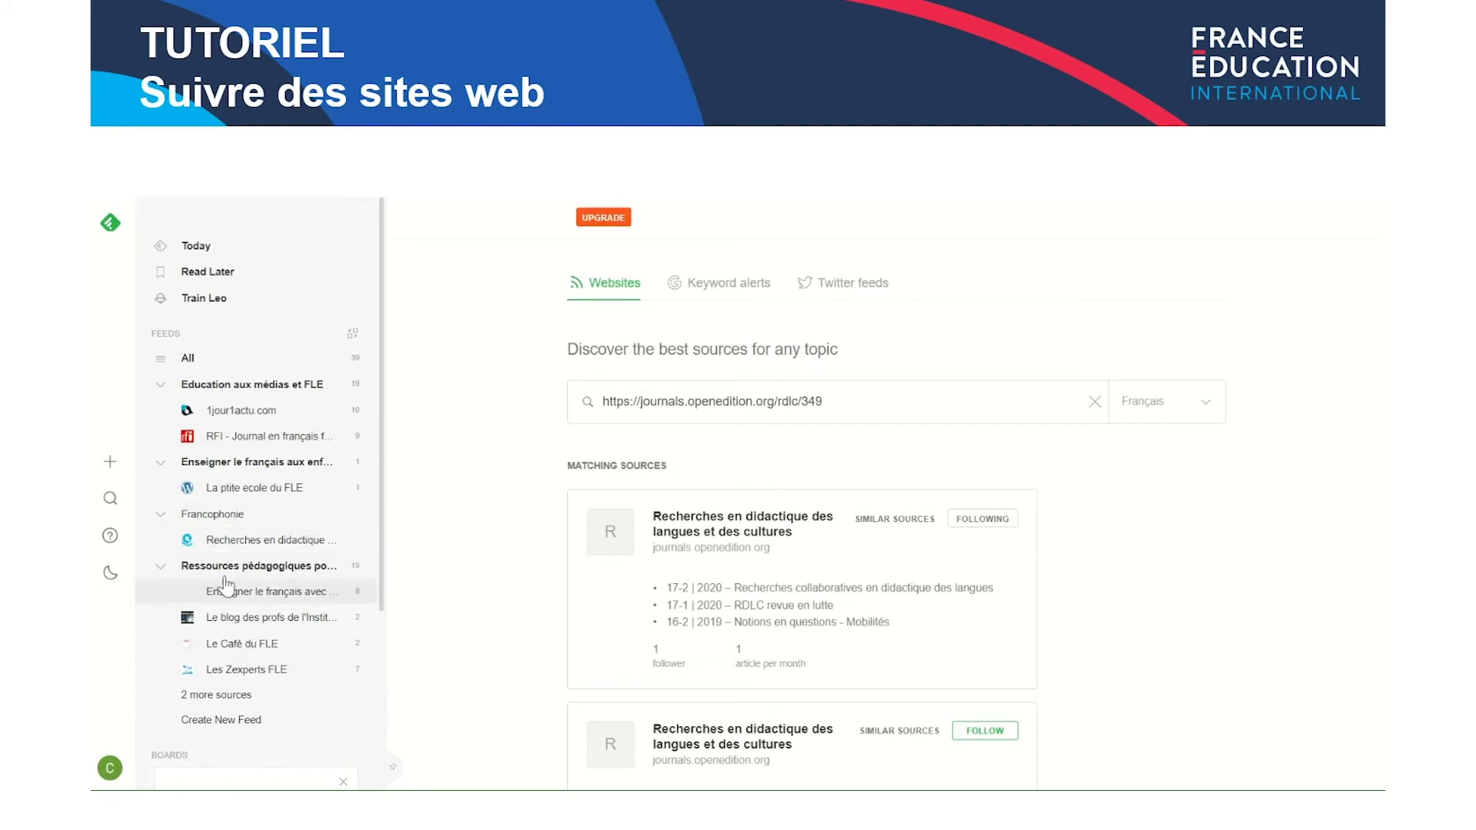
Manage the sources of the feed "Education aux médias et FLE" and remove 1jour1actu.com from it
click(257, 389)
right_click(260, 391)
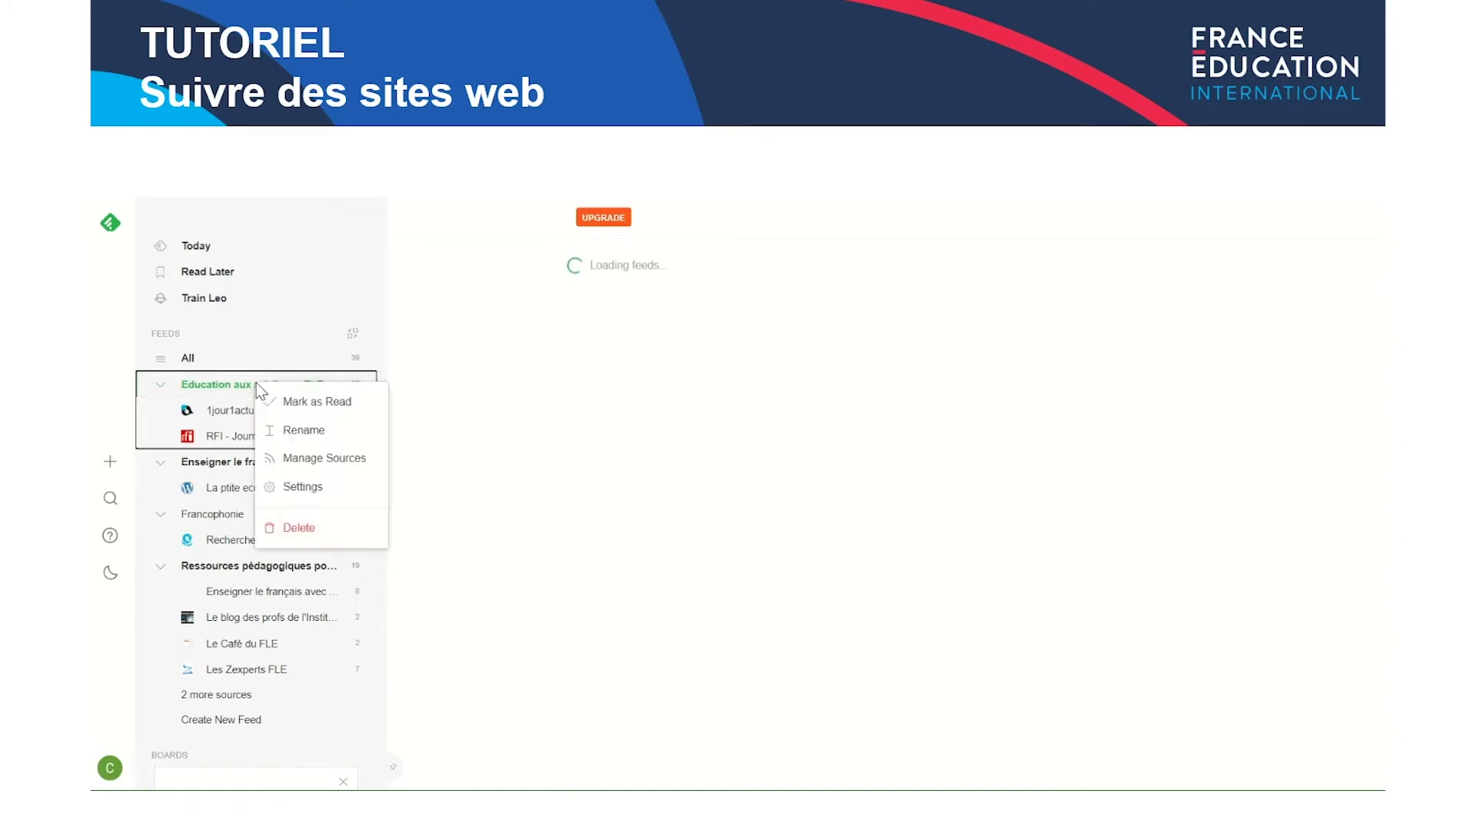
click(308, 459)
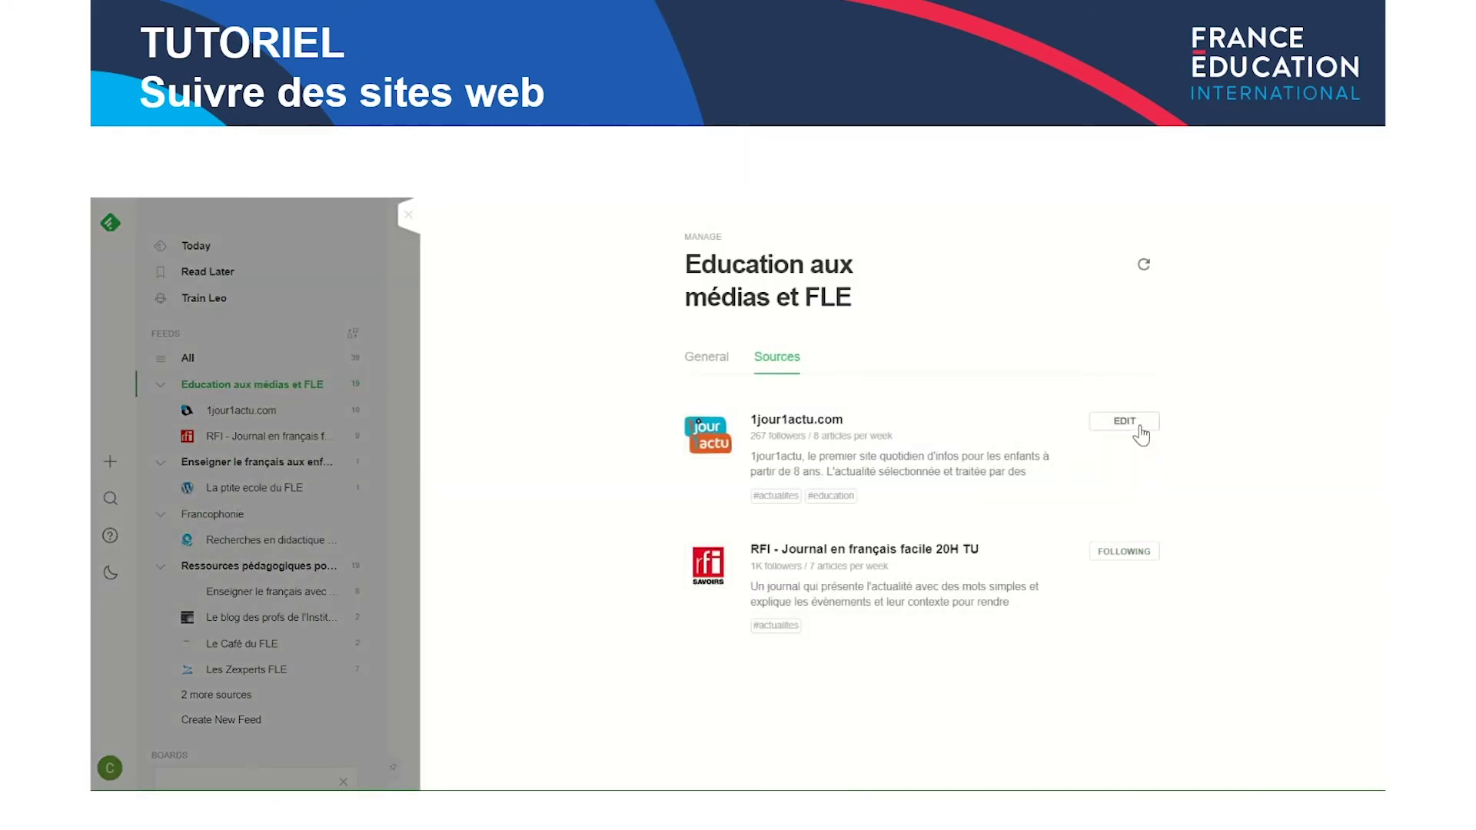
click(1138, 428)
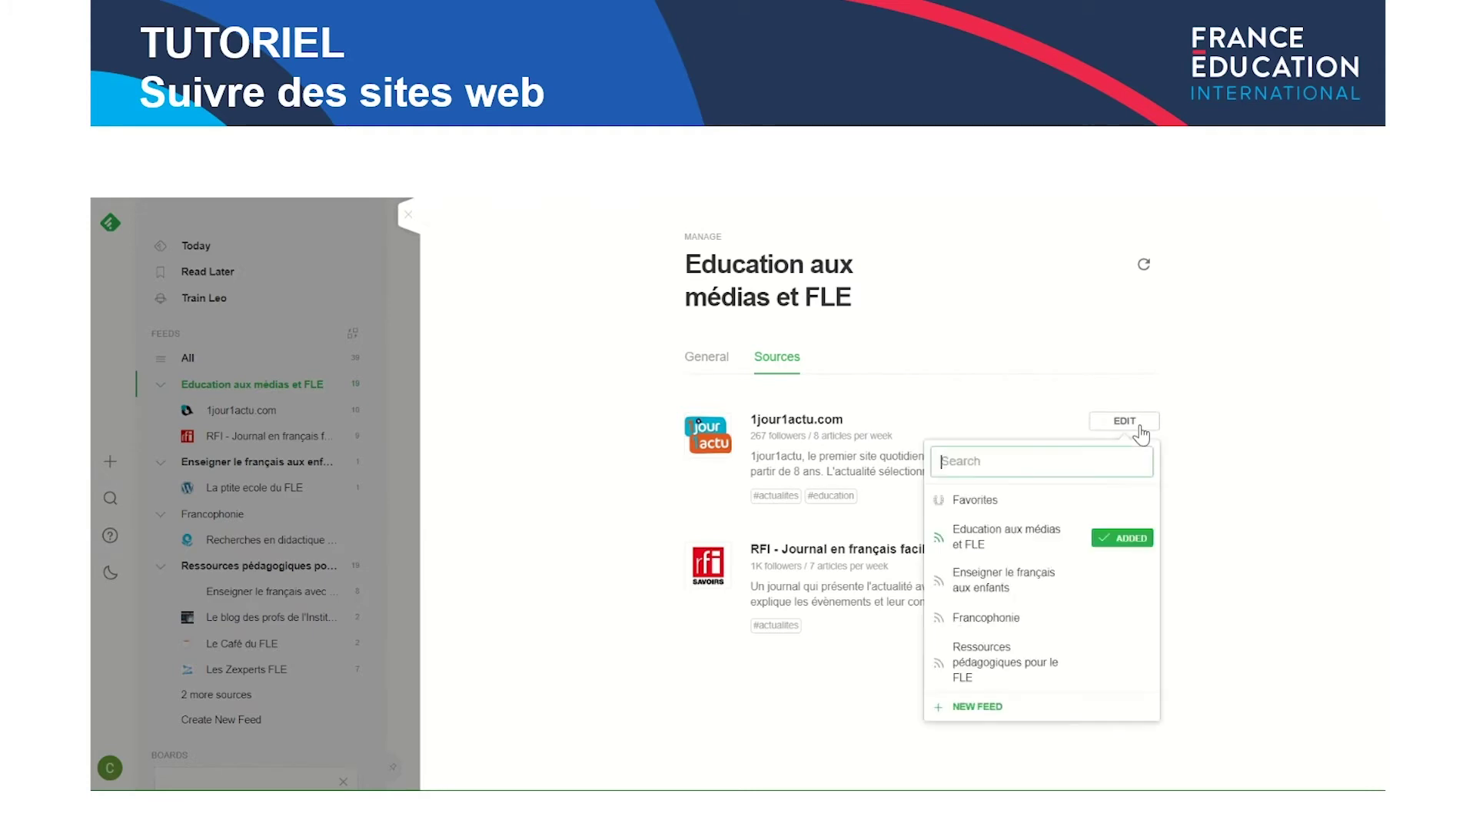
click(1140, 543)
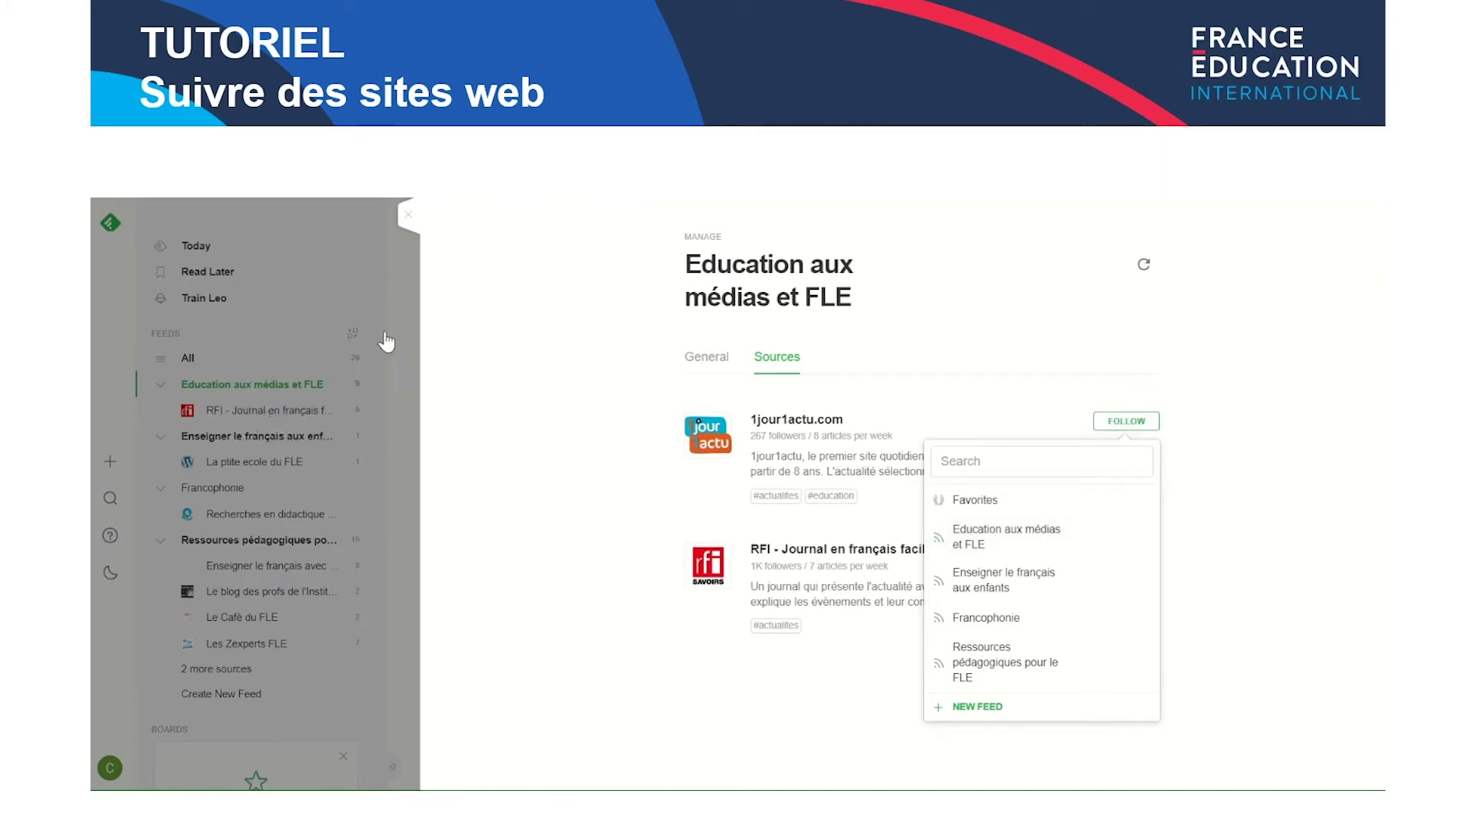
click(412, 220)
click(411, 217)
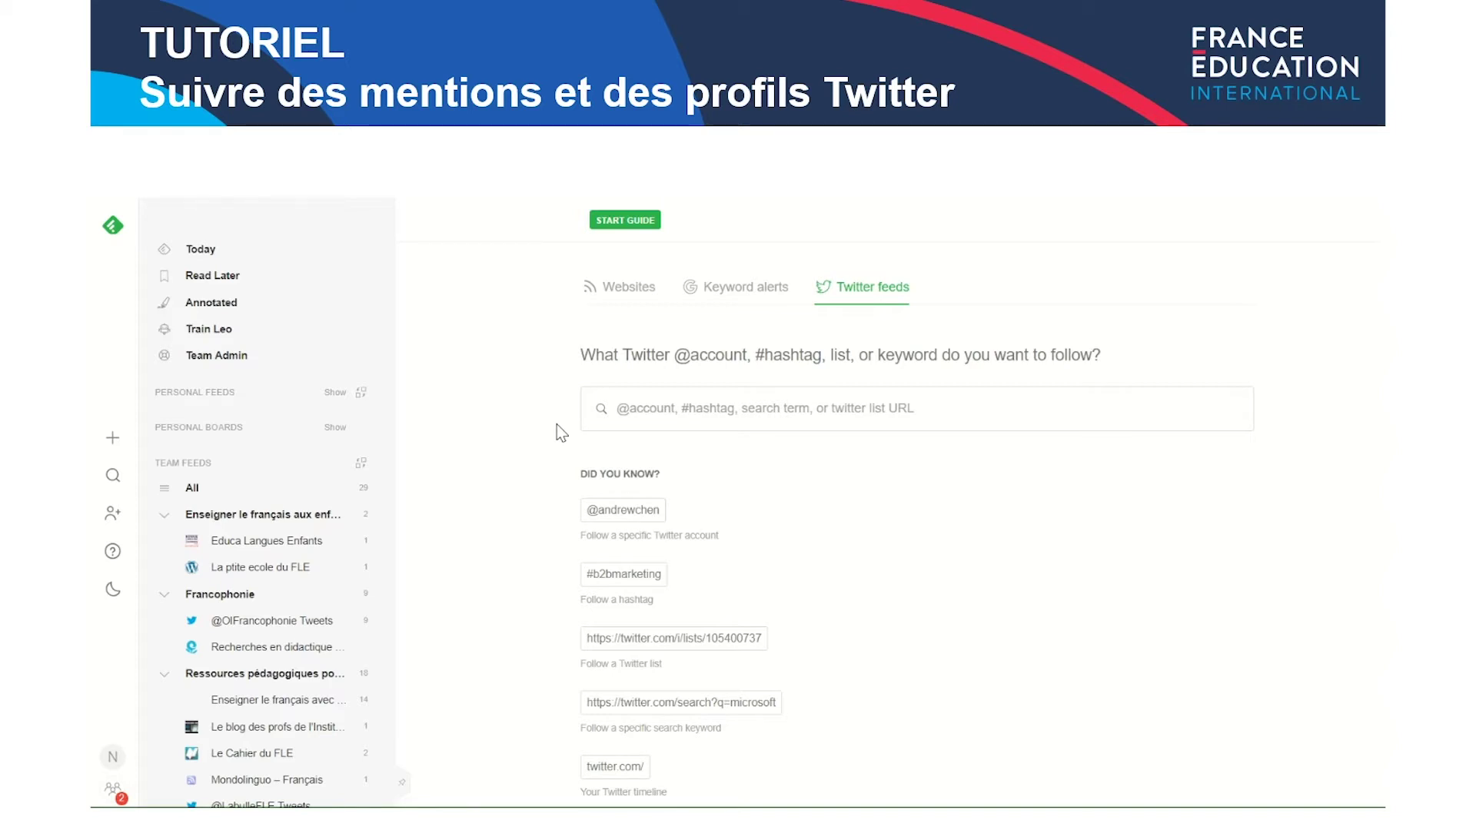
Search the keyword alerts for the exact phrase "ressources pédagogiques", in quotation marks
click(763, 306)
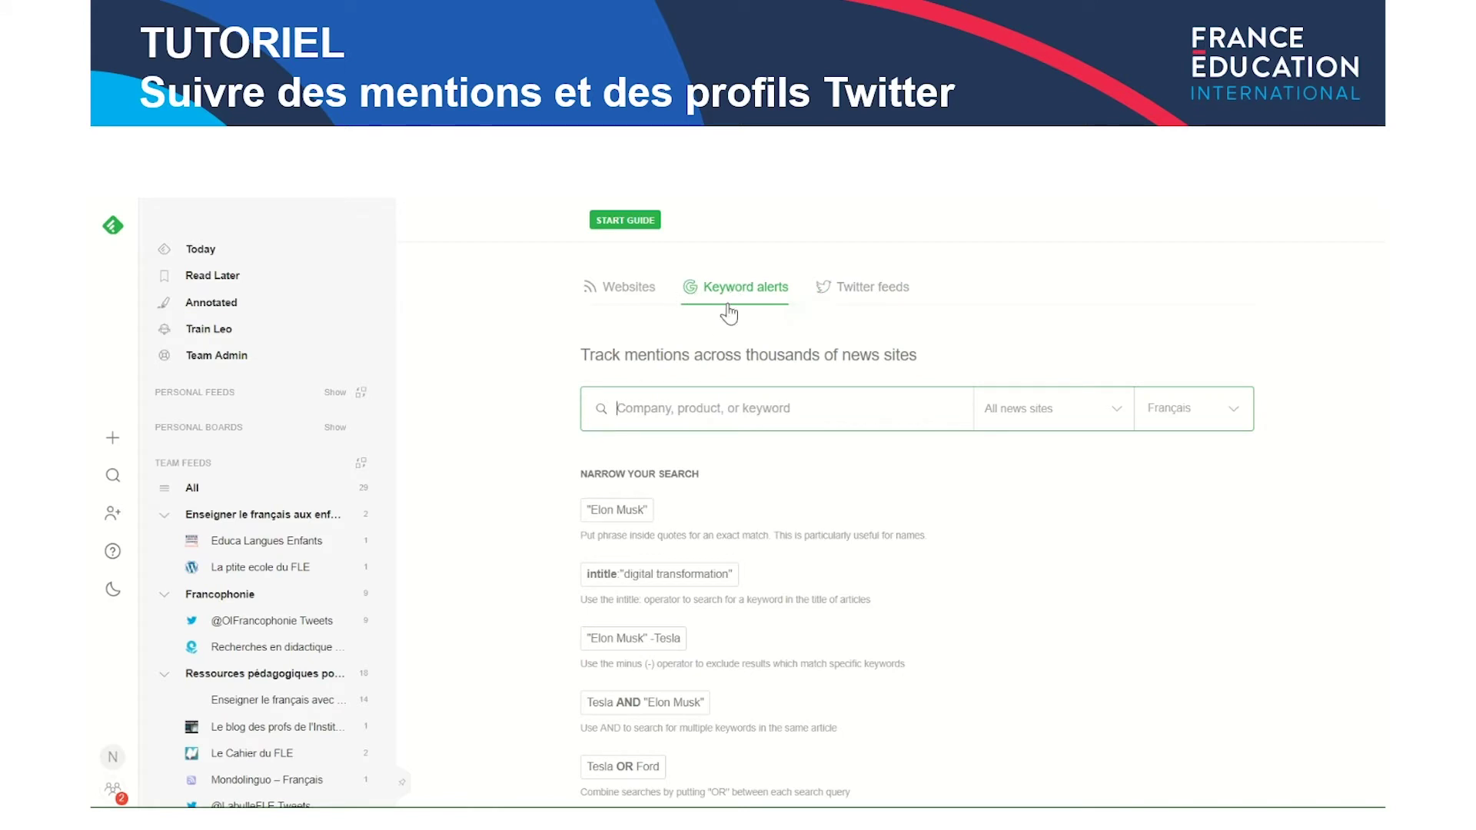
click(718, 397)
text(")
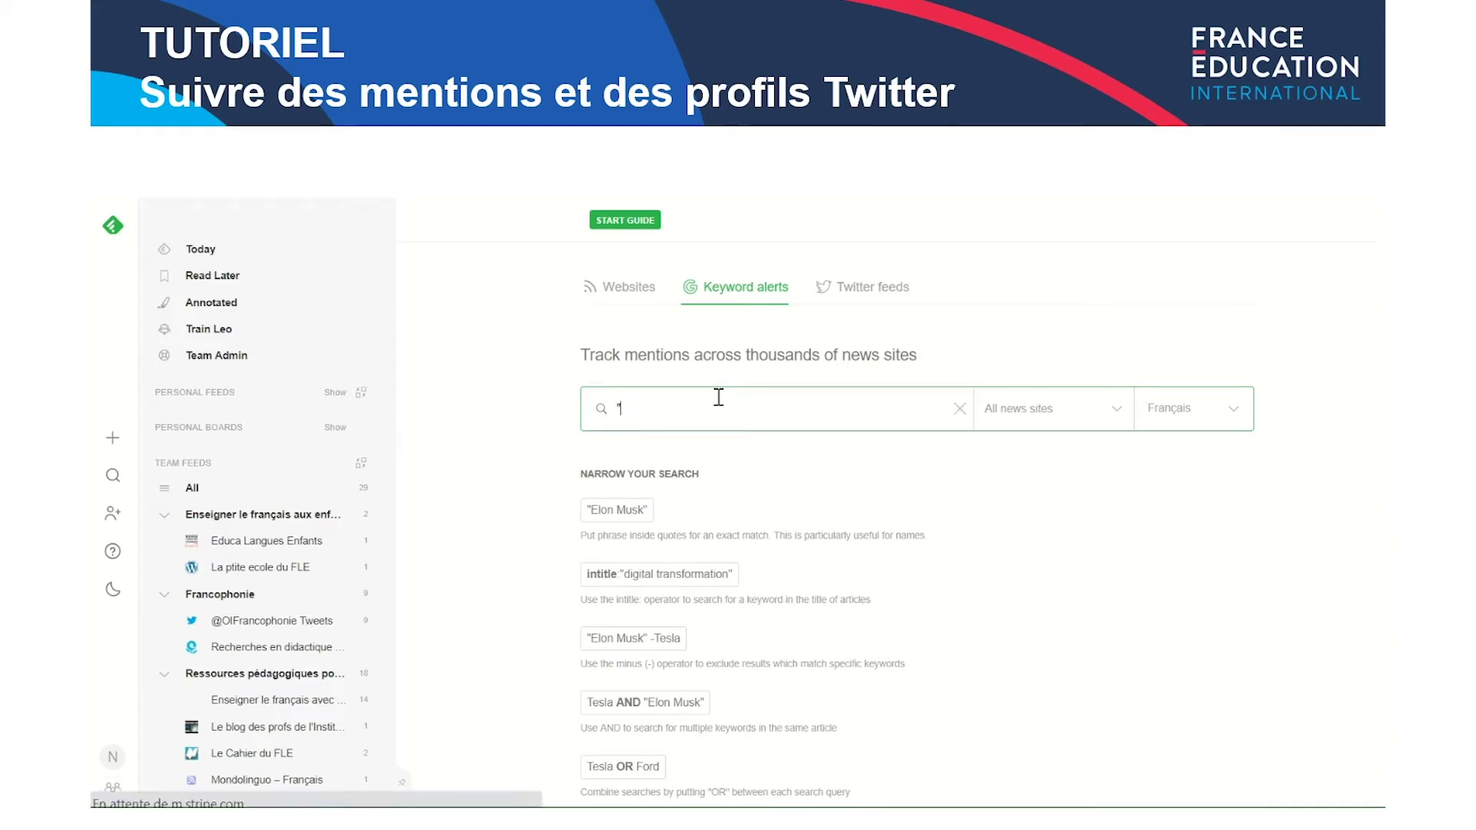
text(ressources pédagogiques")
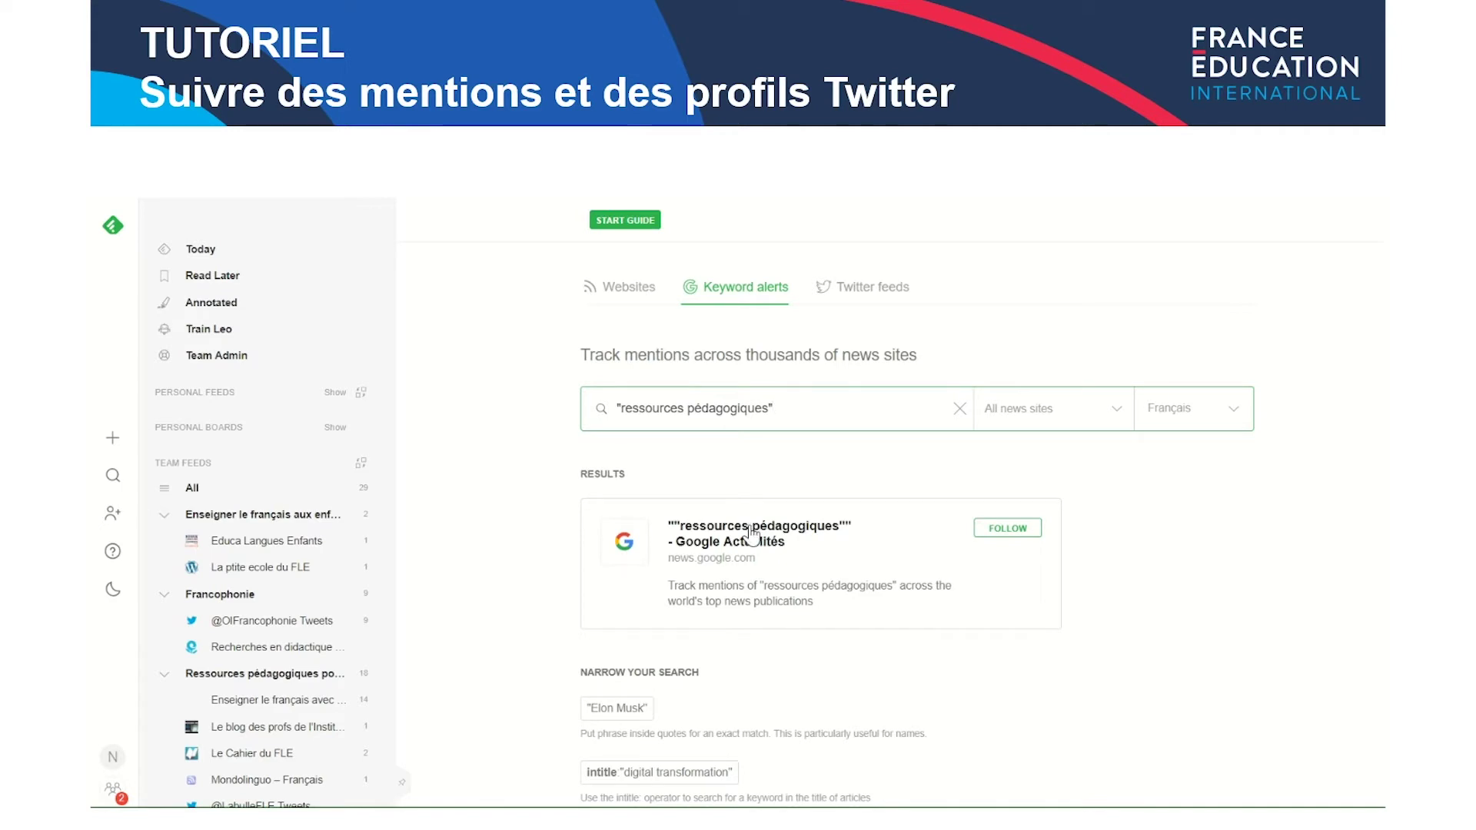
Preview the Google Actualités alert for "ressources pédagogiques" and examine which articles it collects
click(753, 532)
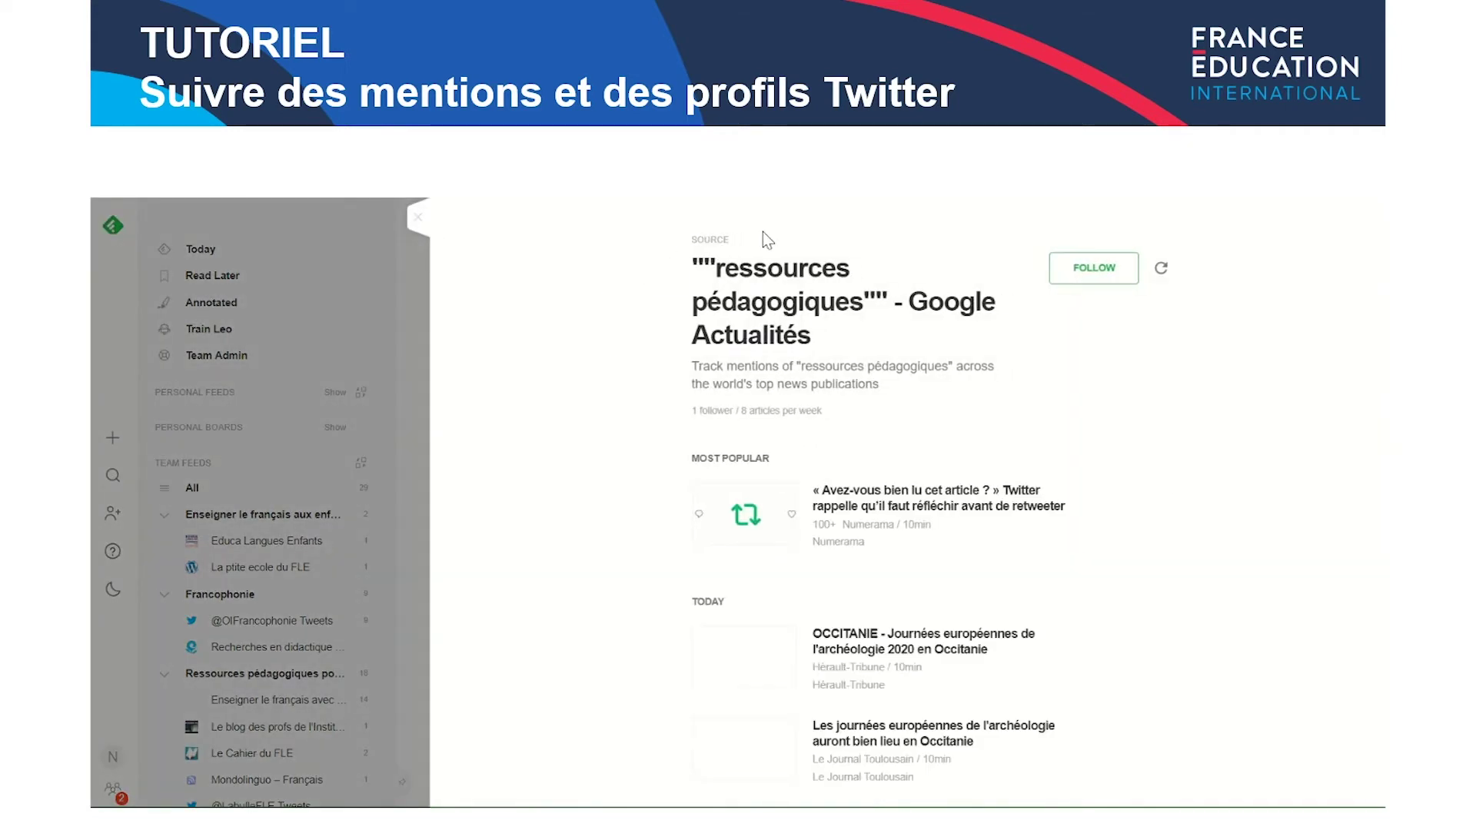
scroll(846, 403, down, 3)
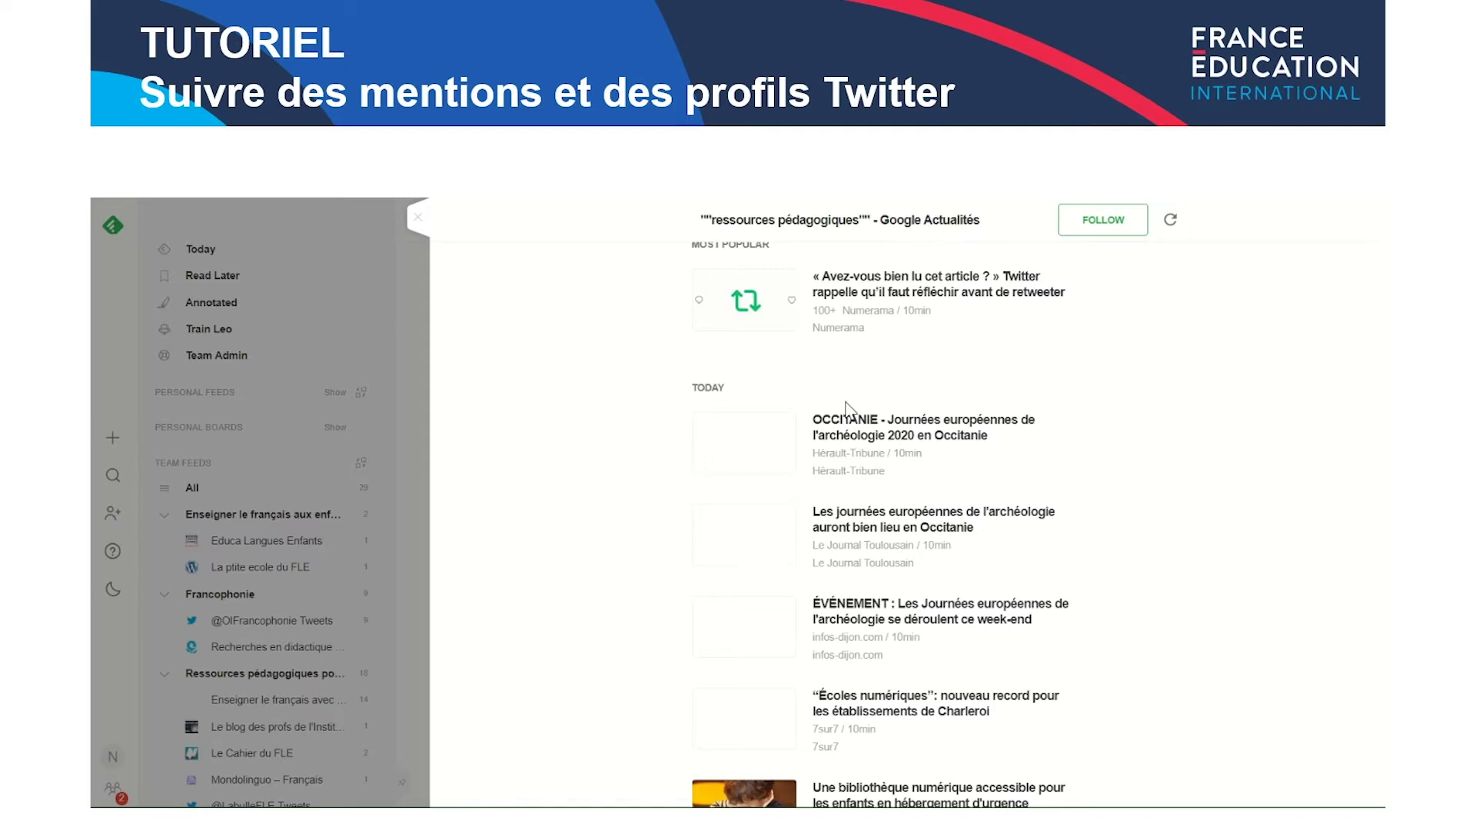
scroll(845, 408, up, 3)
scroll(864, 464, down, 7)
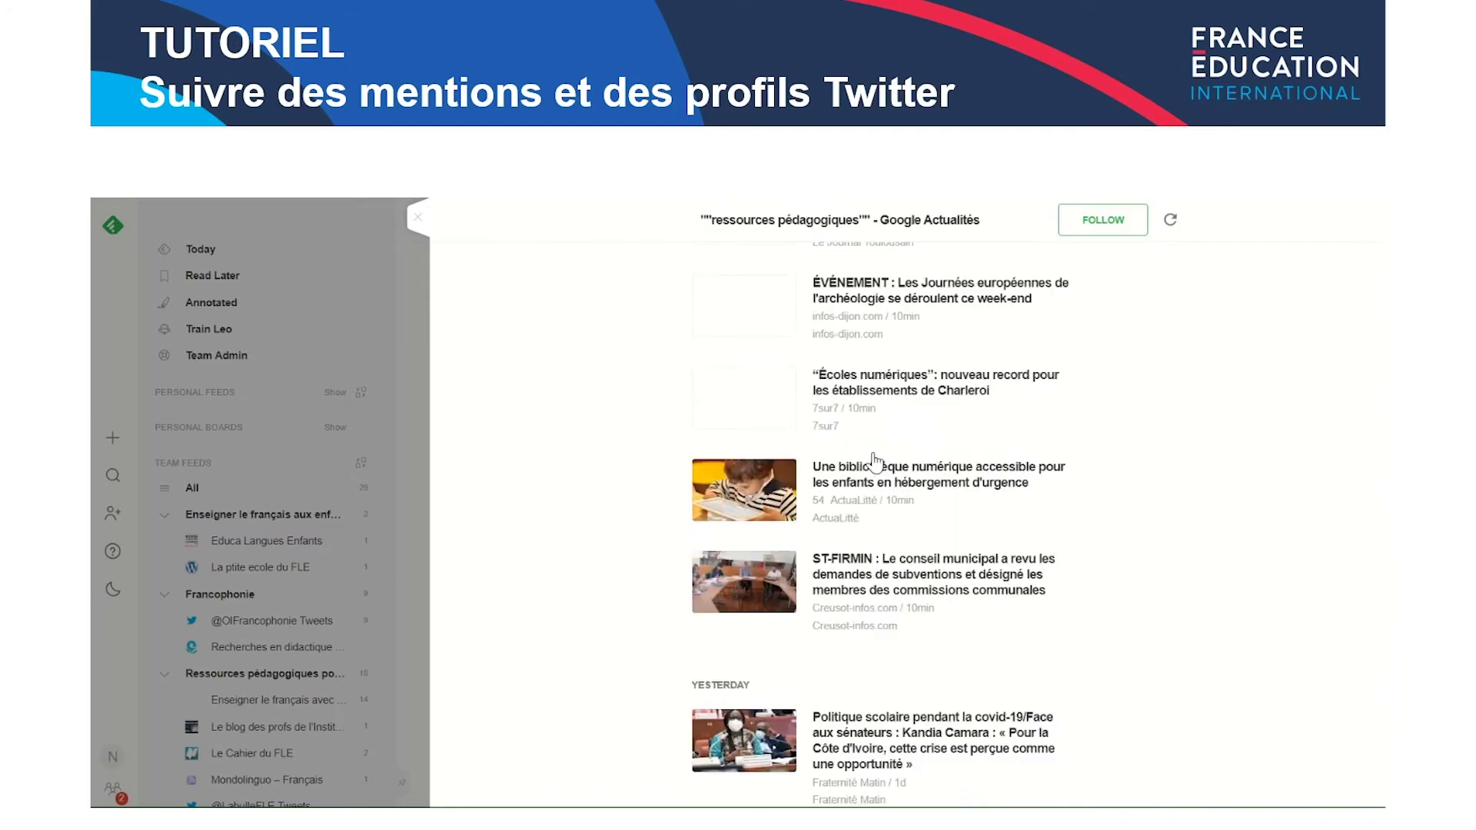
scroll(874, 461, down, 2)
scroll(874, 461, up, 3)
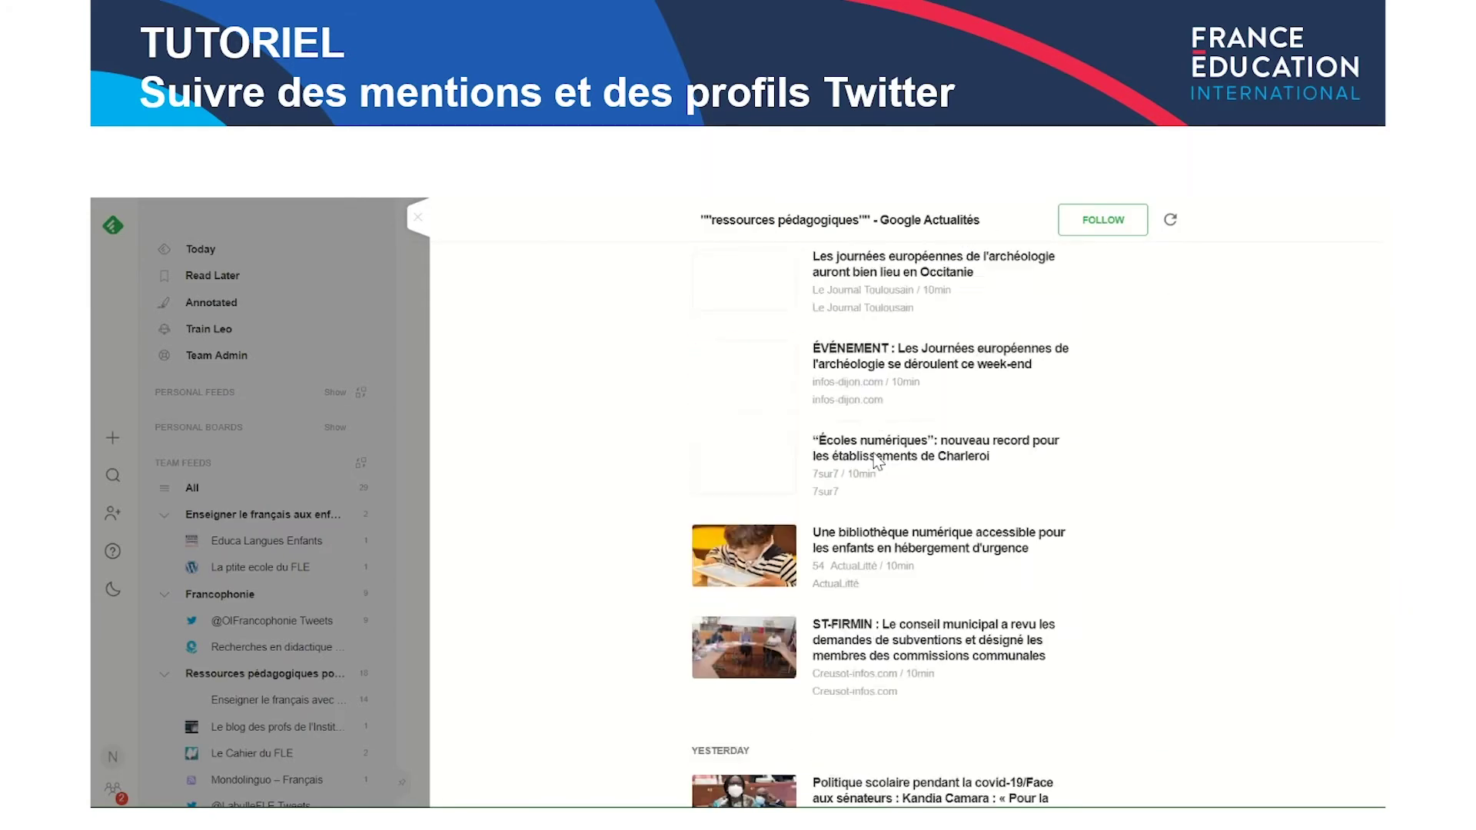
scroll(876, 461, up, 6)
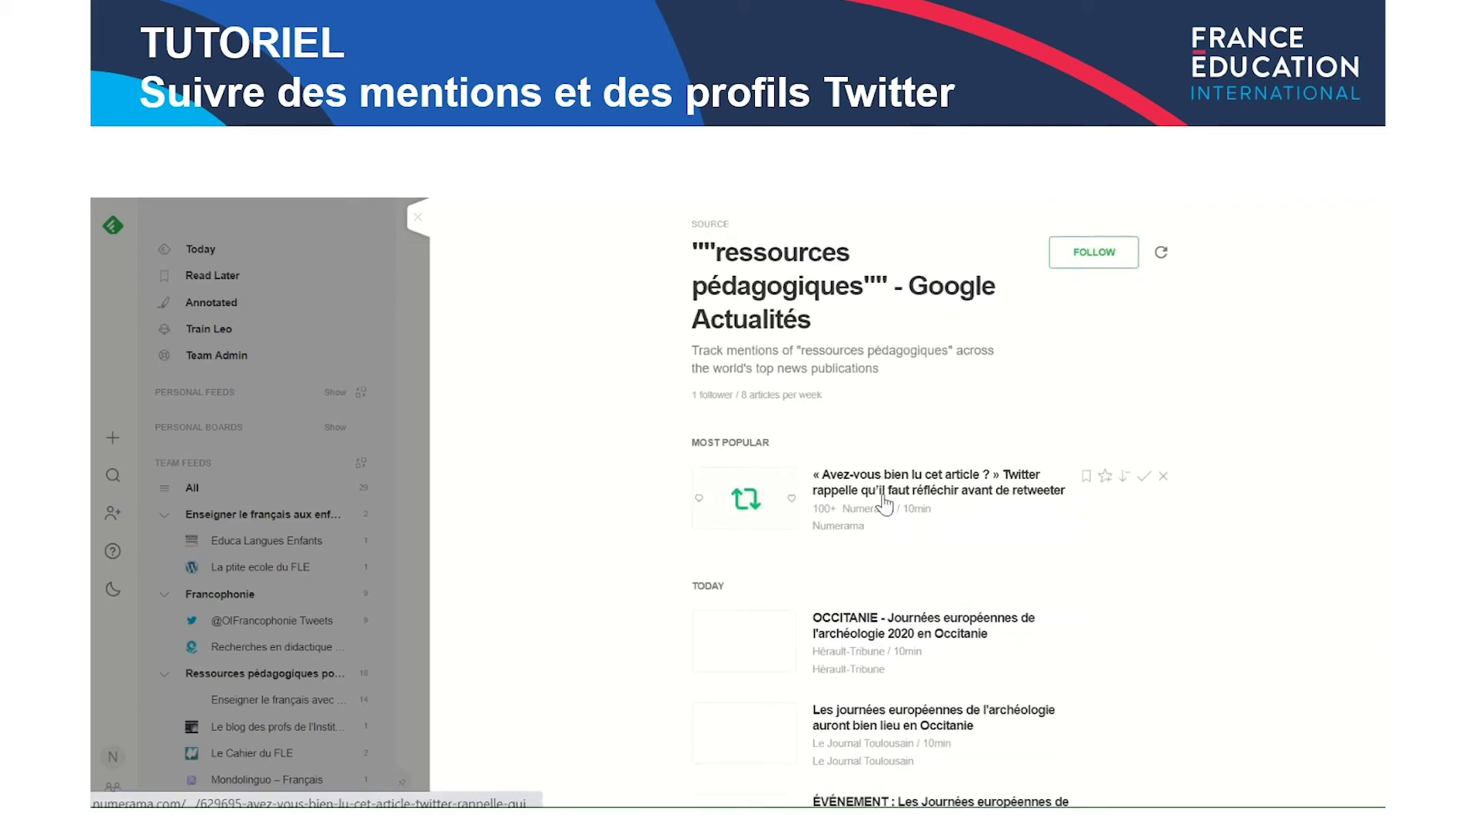
scroll(884, 503, down, 10)
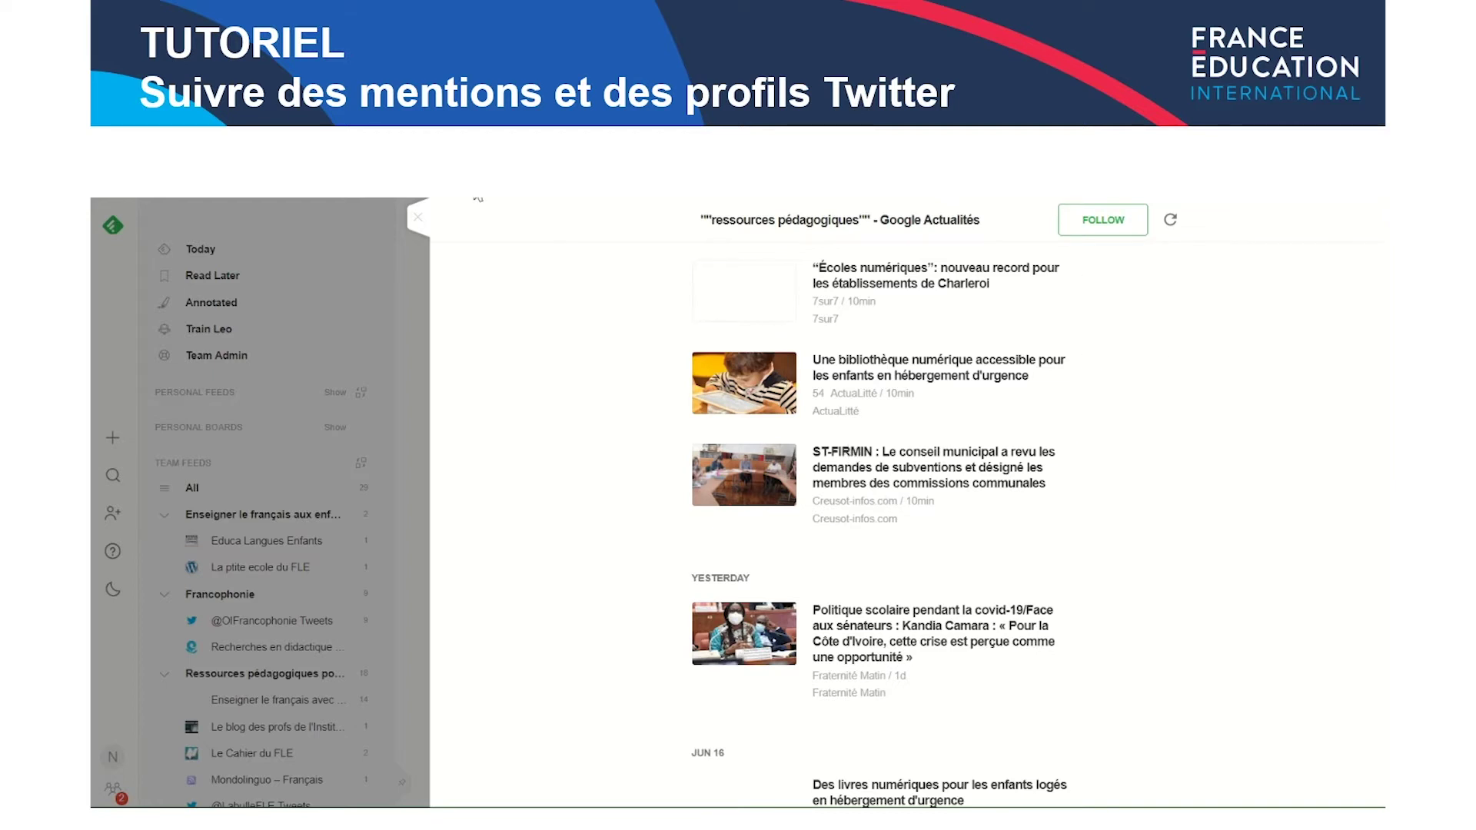
click(417, 218)
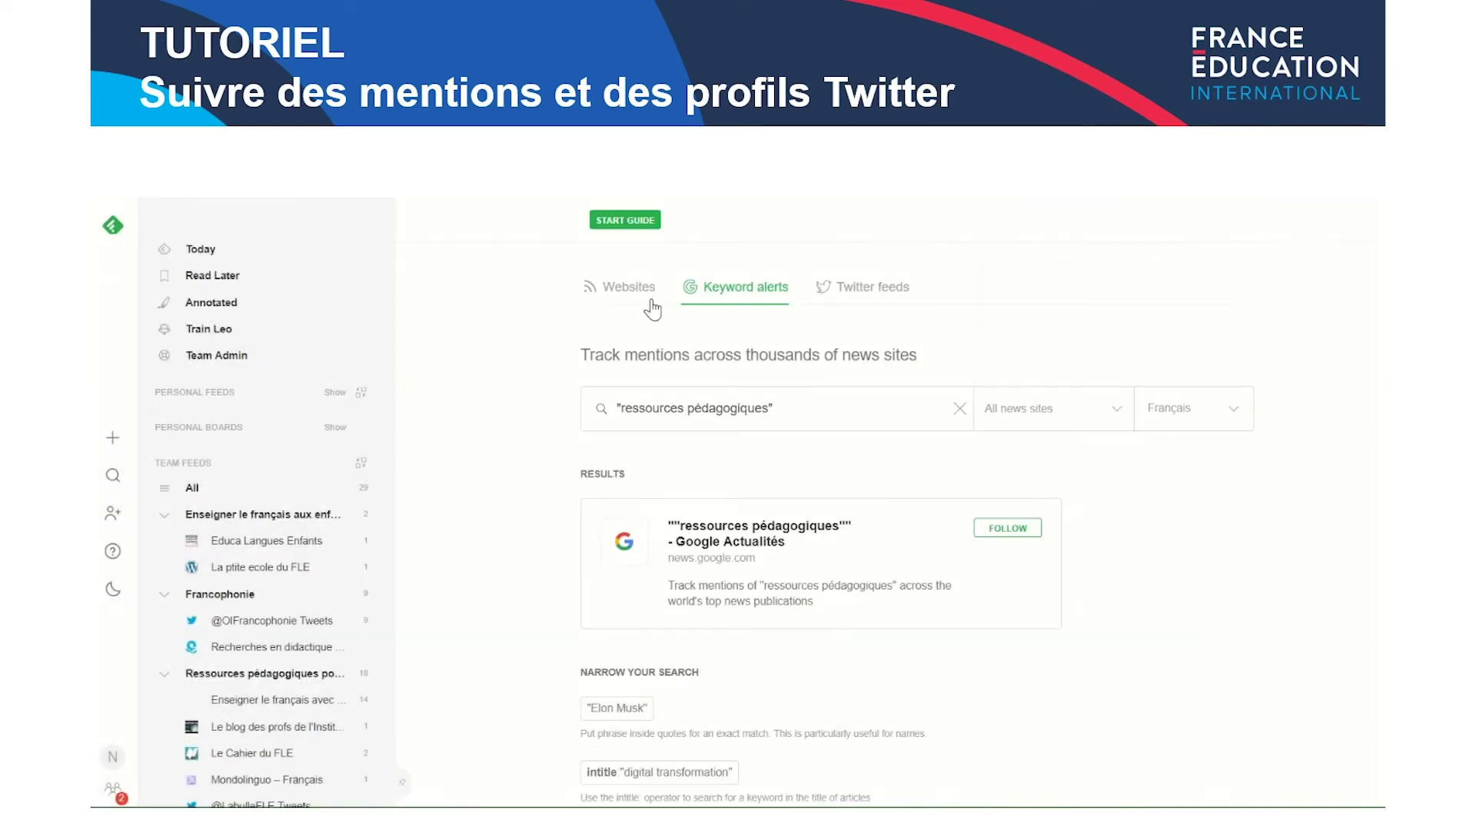
Narrow the keyword alert search to "ressources pédagogiques" AND FLE
click(799, 409)
text(AND)
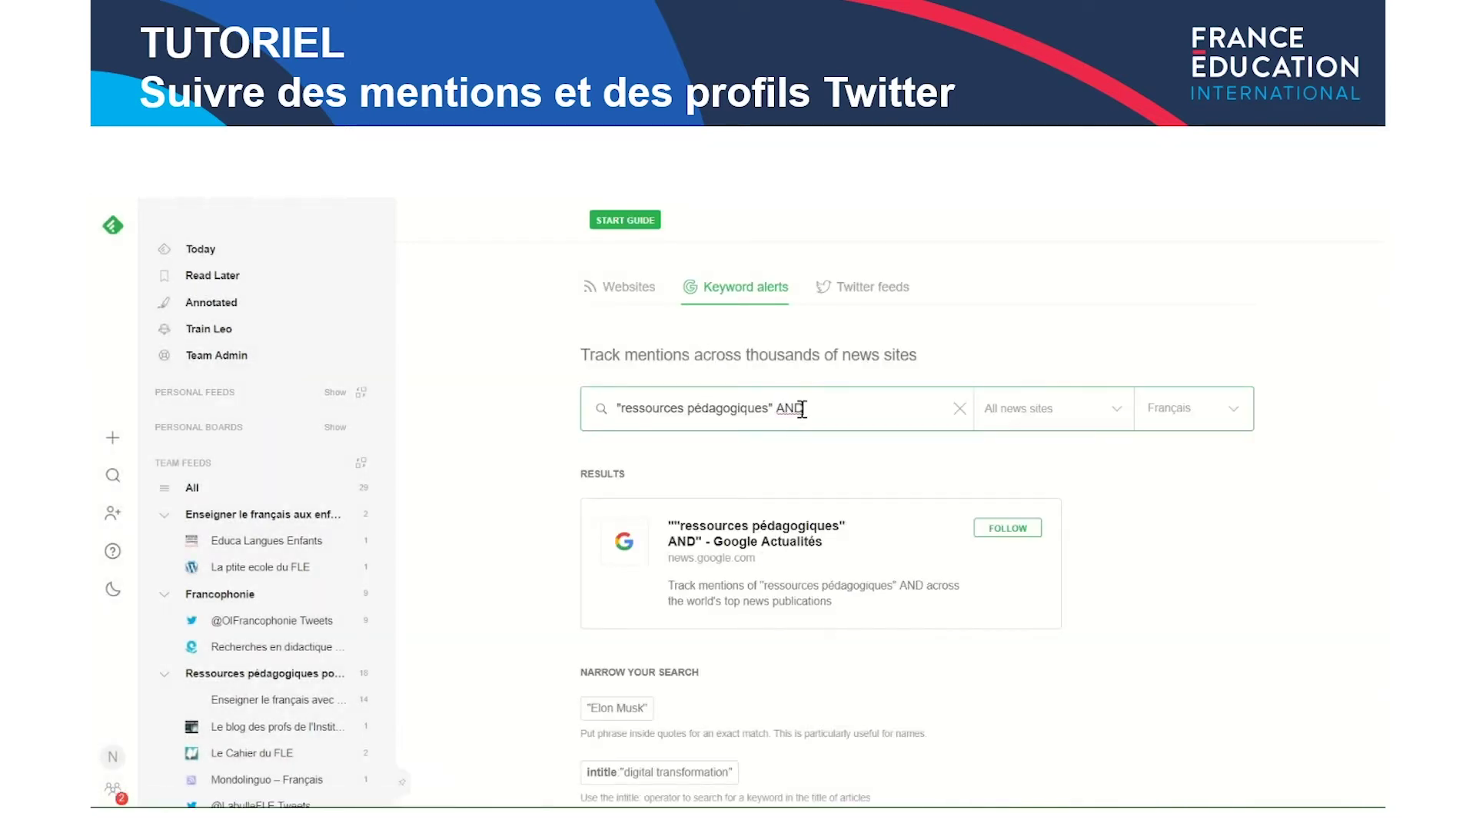
text( FLE)
Preview the Google Actualités alert for "ressources pédagogiques" AND FLE and examine the articles it collects
click(824, 535)
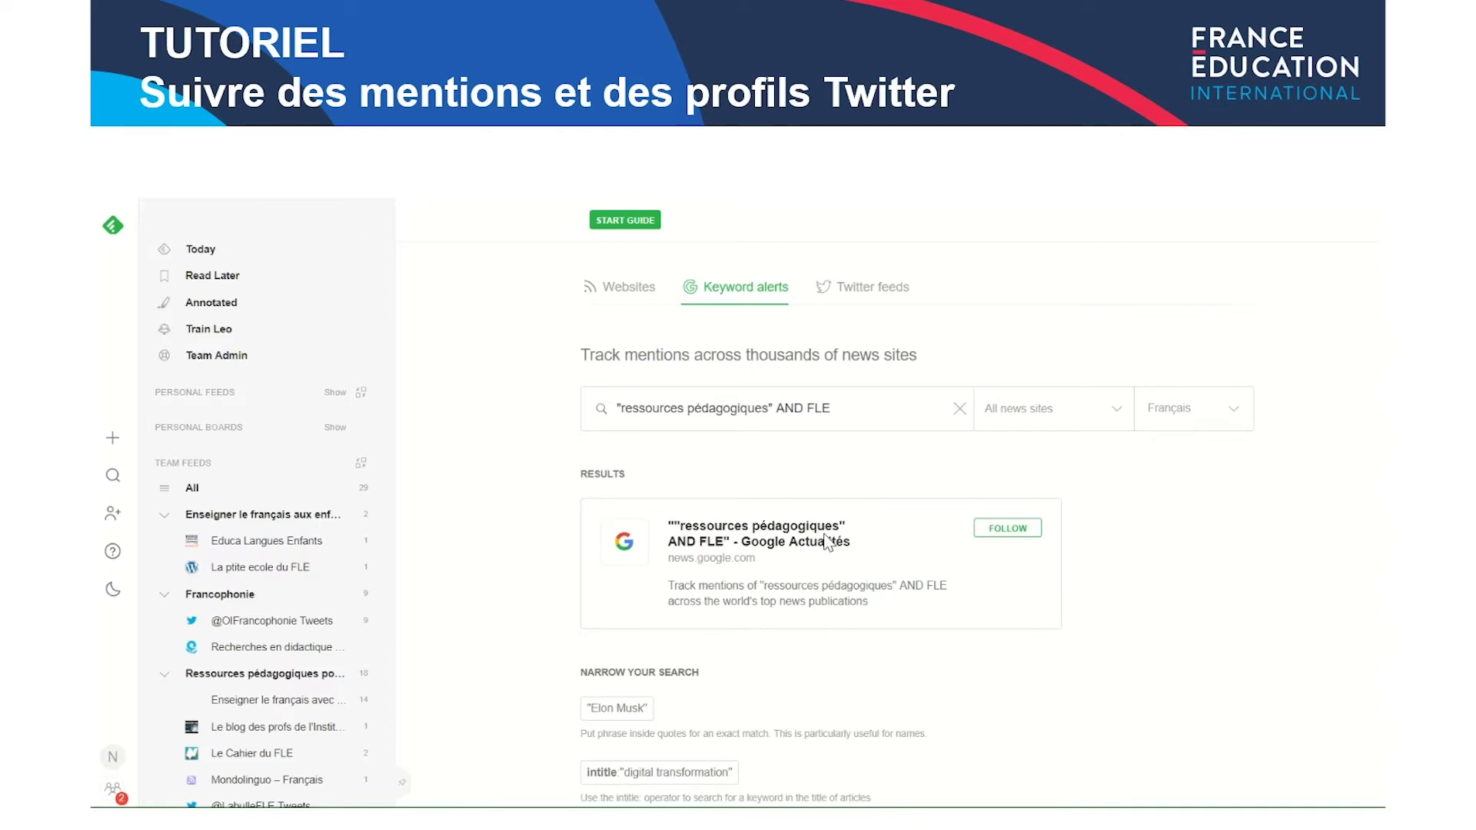
click(819, 538)
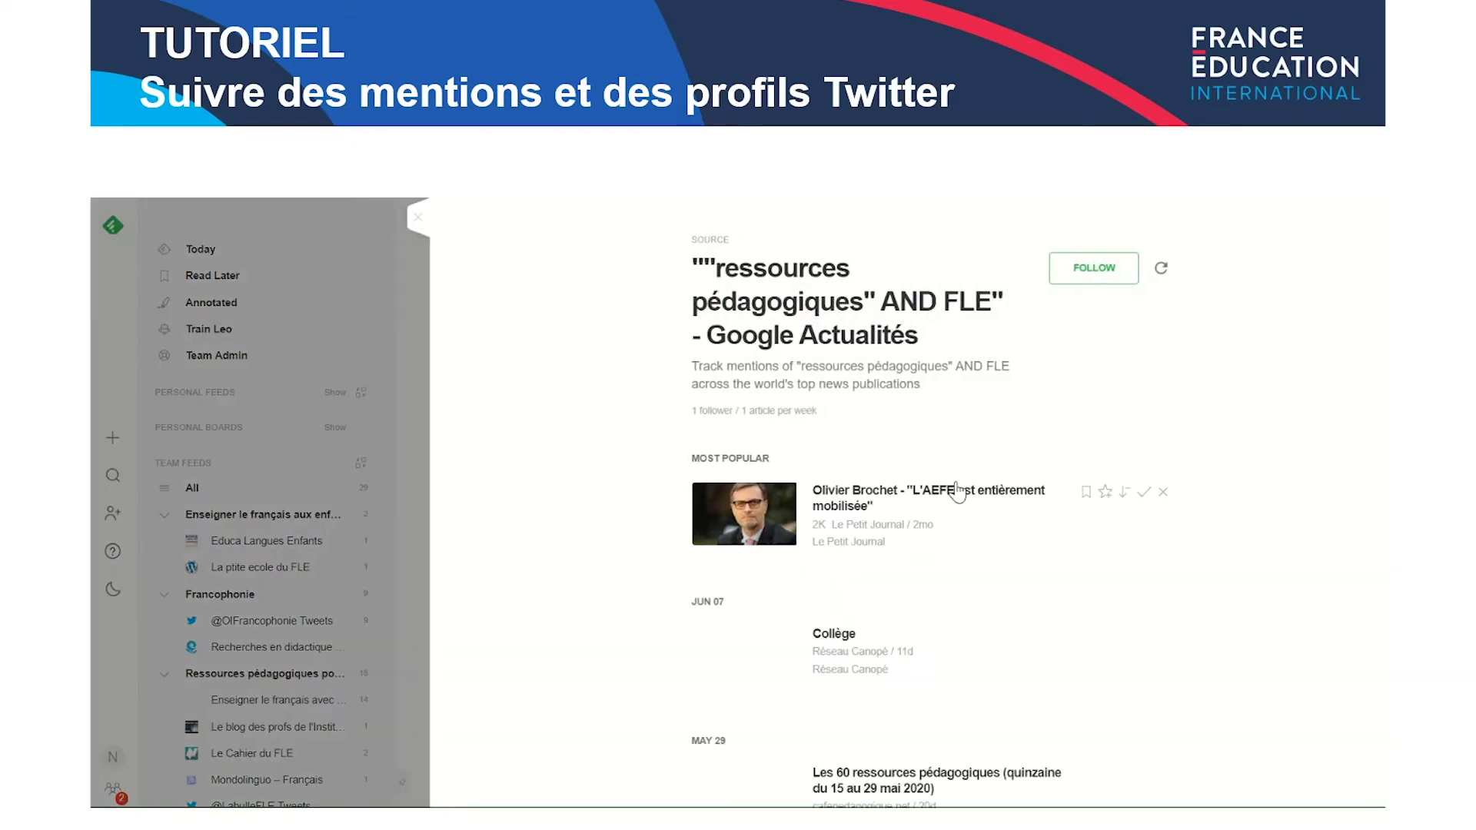
scroll(961, 492, down, 4)
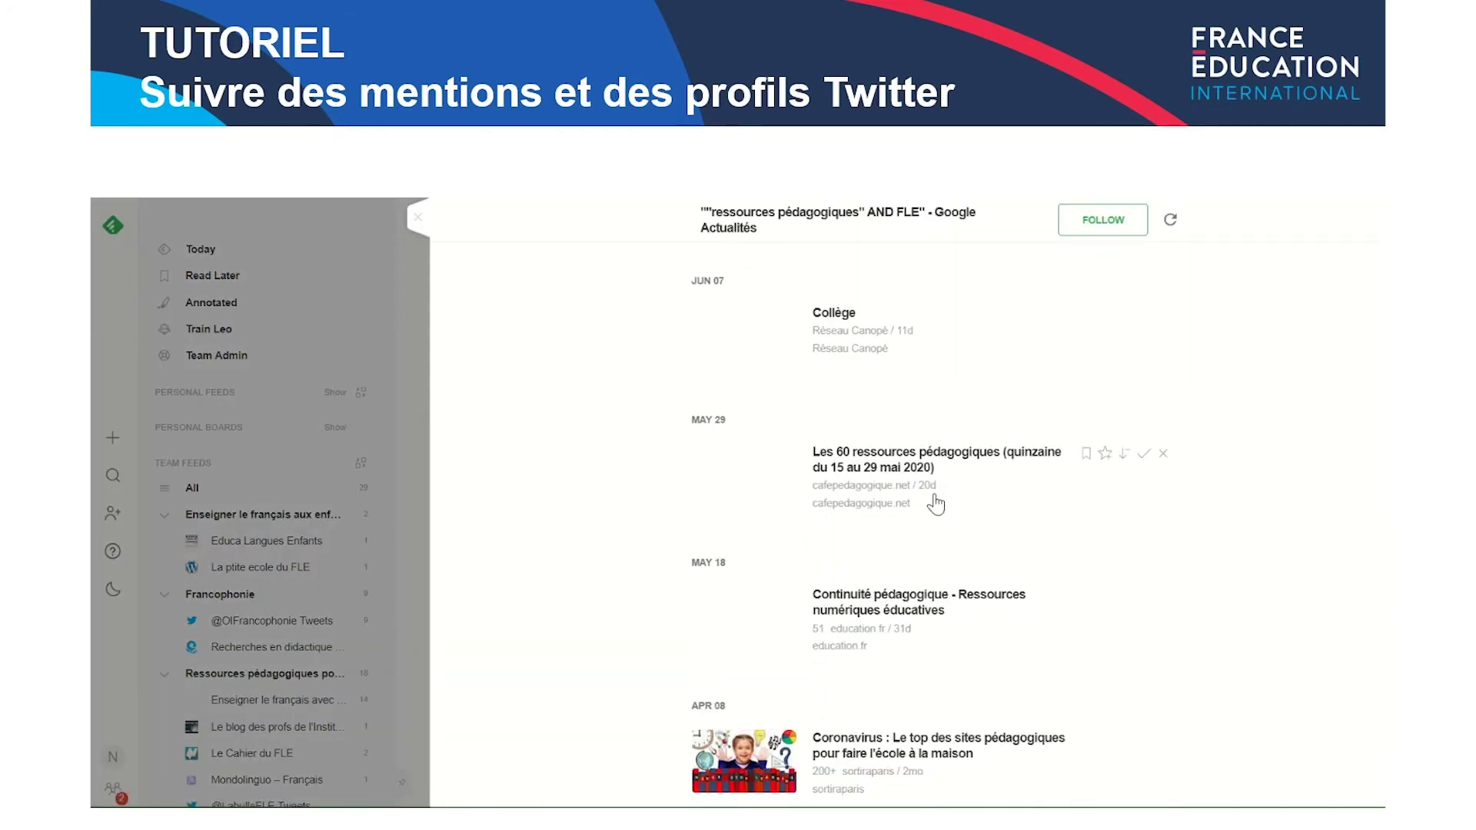
scroll(936, 504, down, 7)
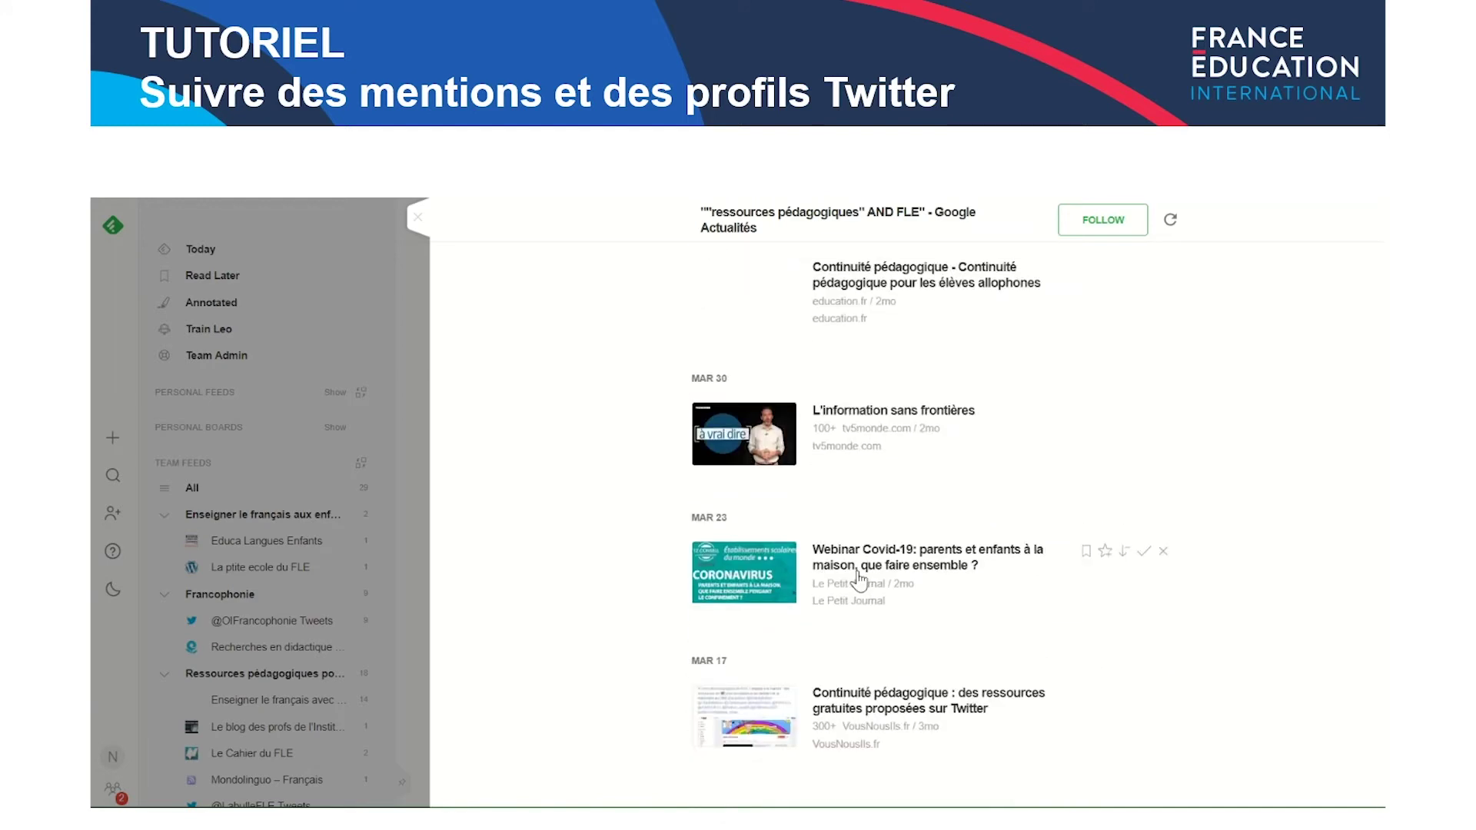
scroll(900, 596, up, 10)
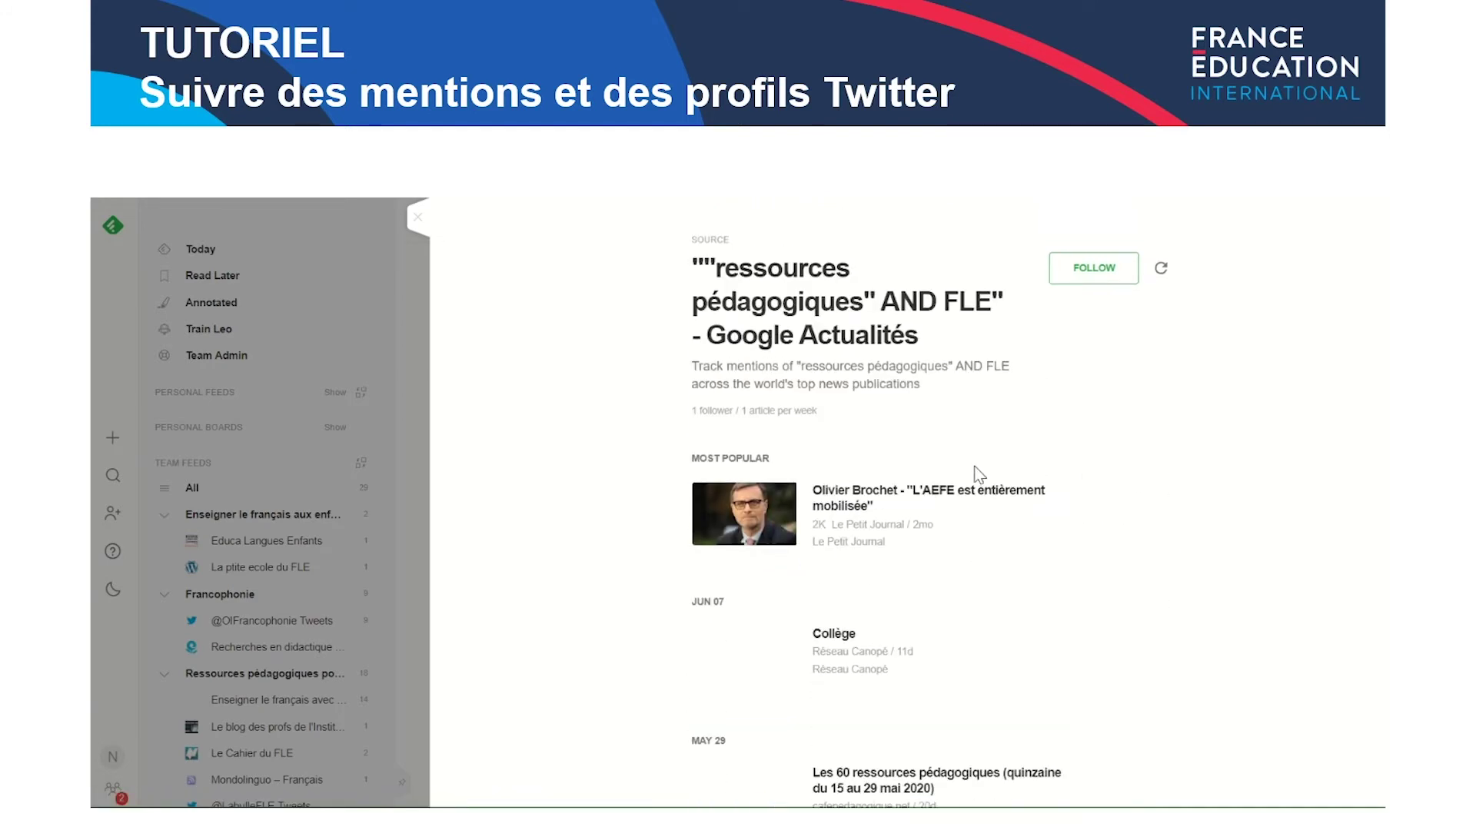
Follow the previewed Google Actualités alert in the team feed "Ressources pédagogiques pour le FLE" and close its preview
click(1083, 285)
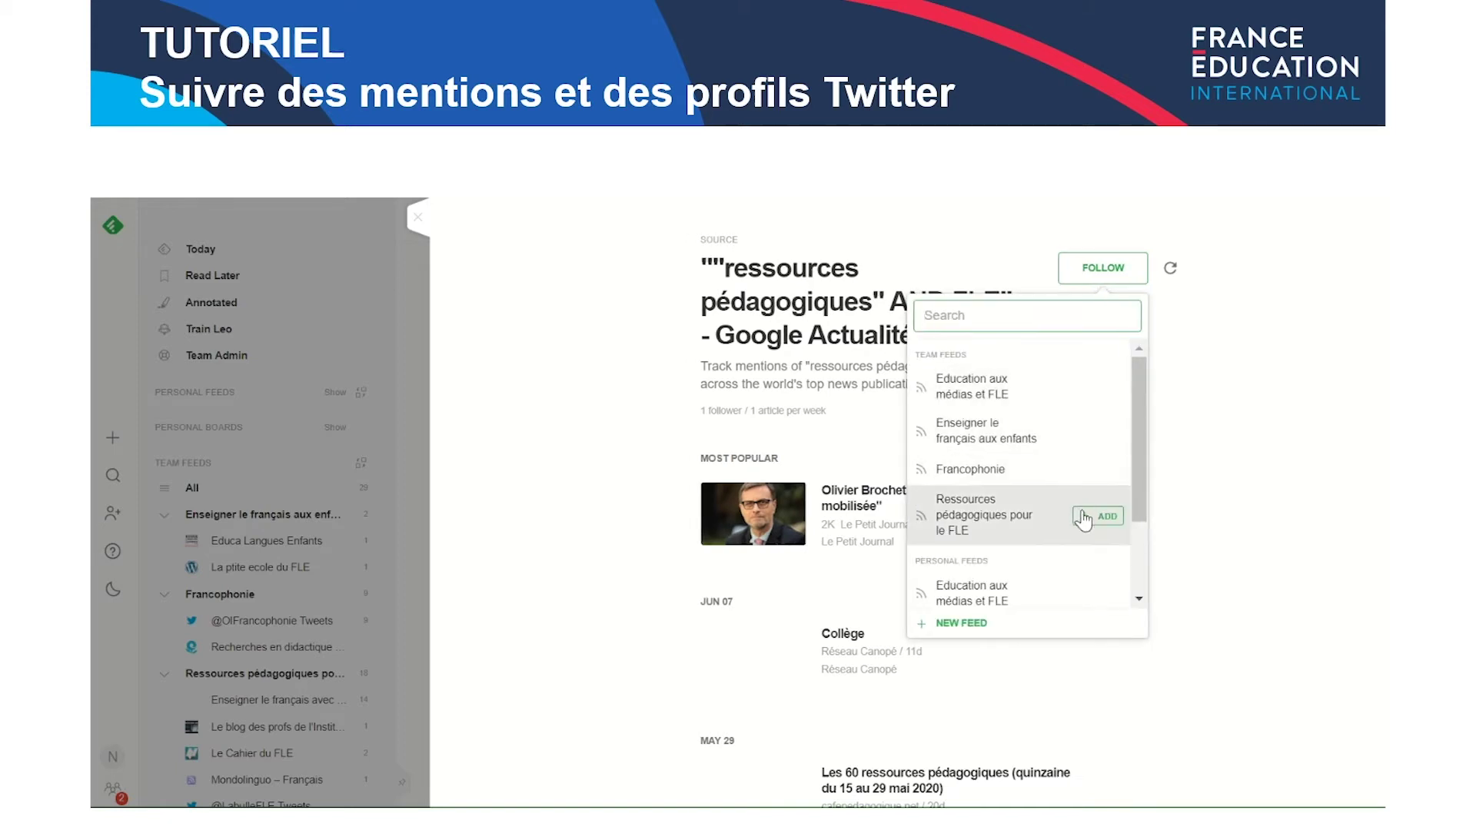
click(1085, 522)
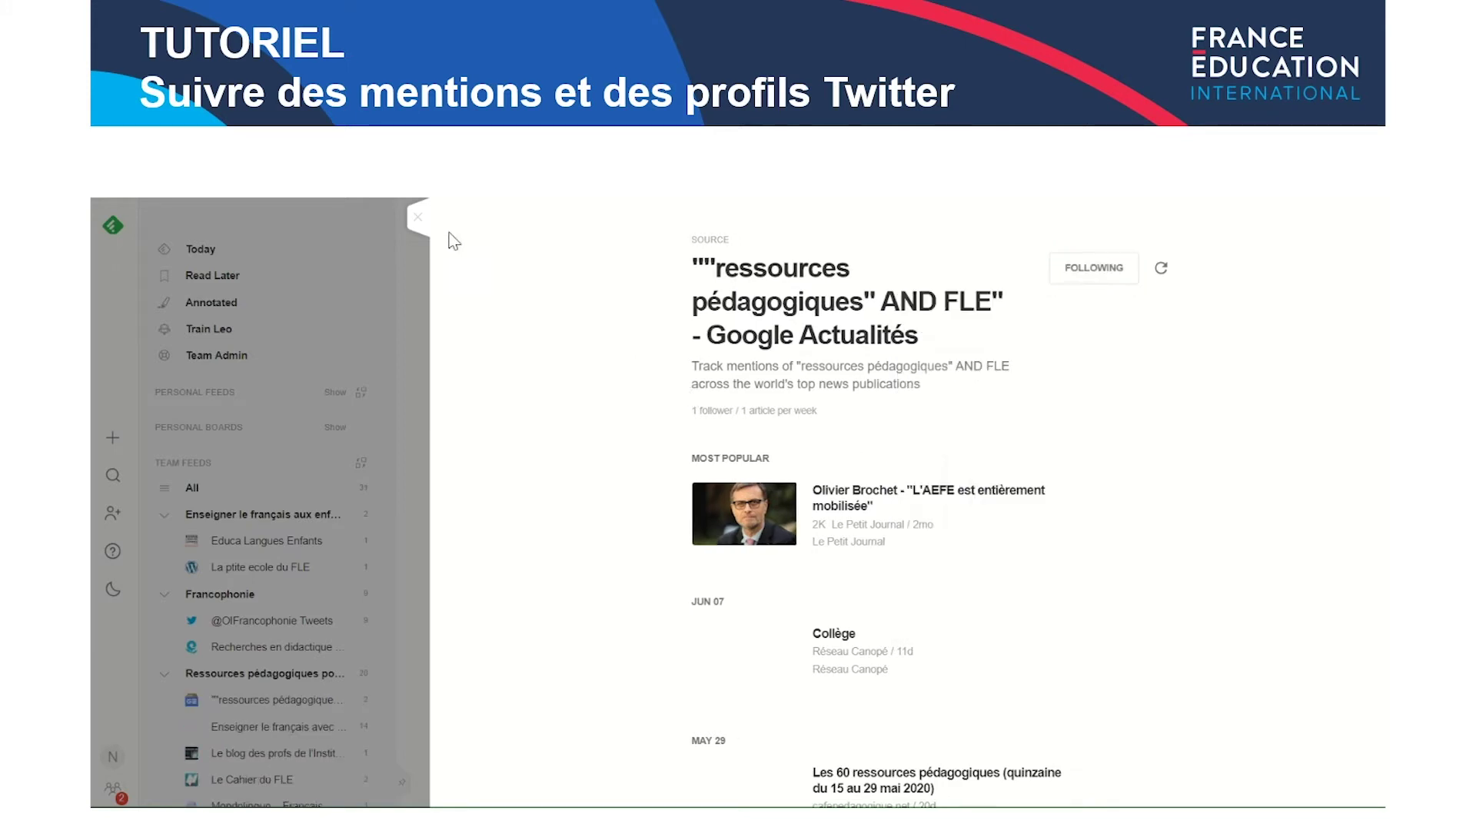
click(418, 221)
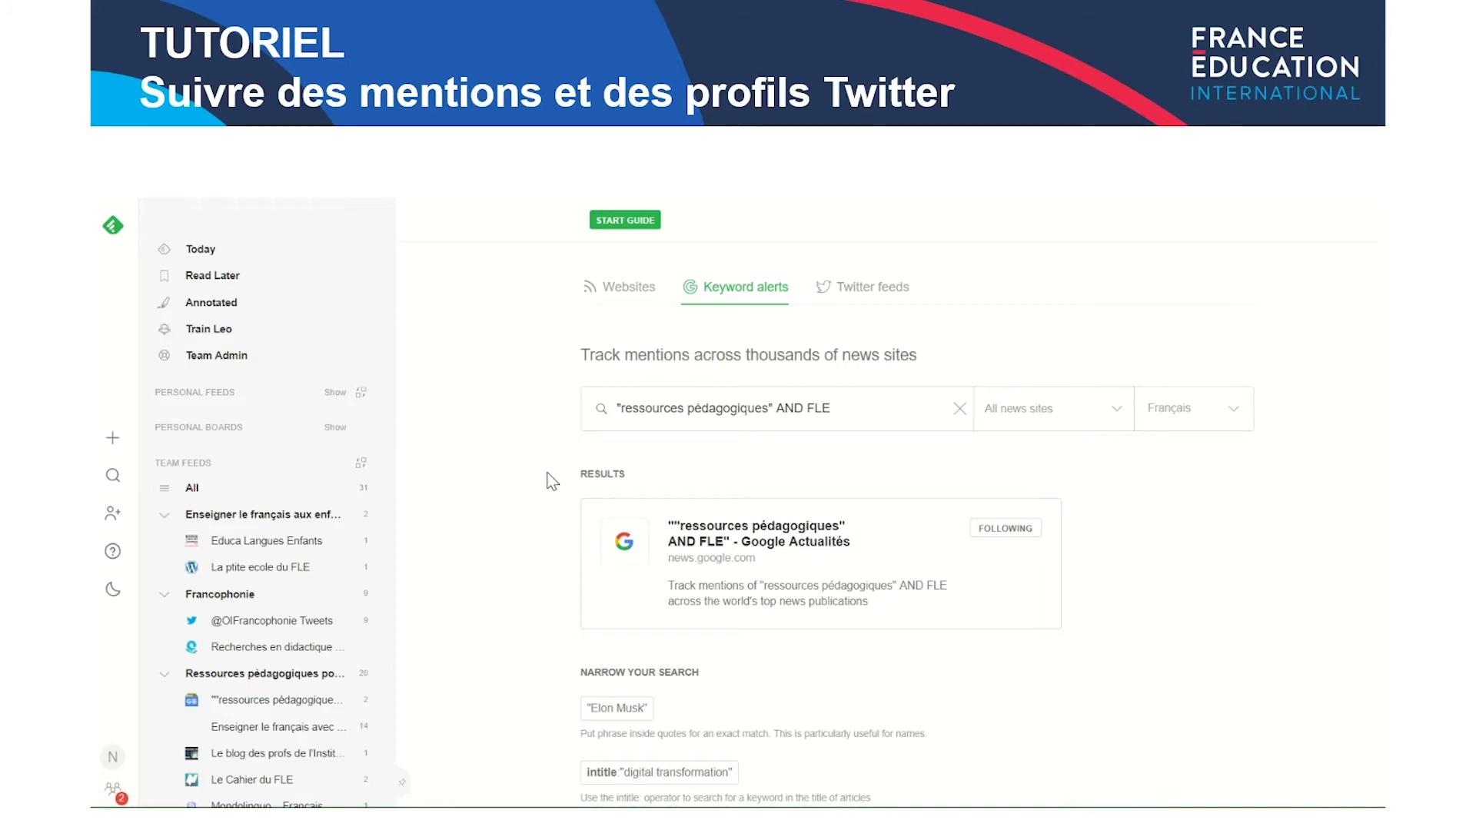
click(959, 410)
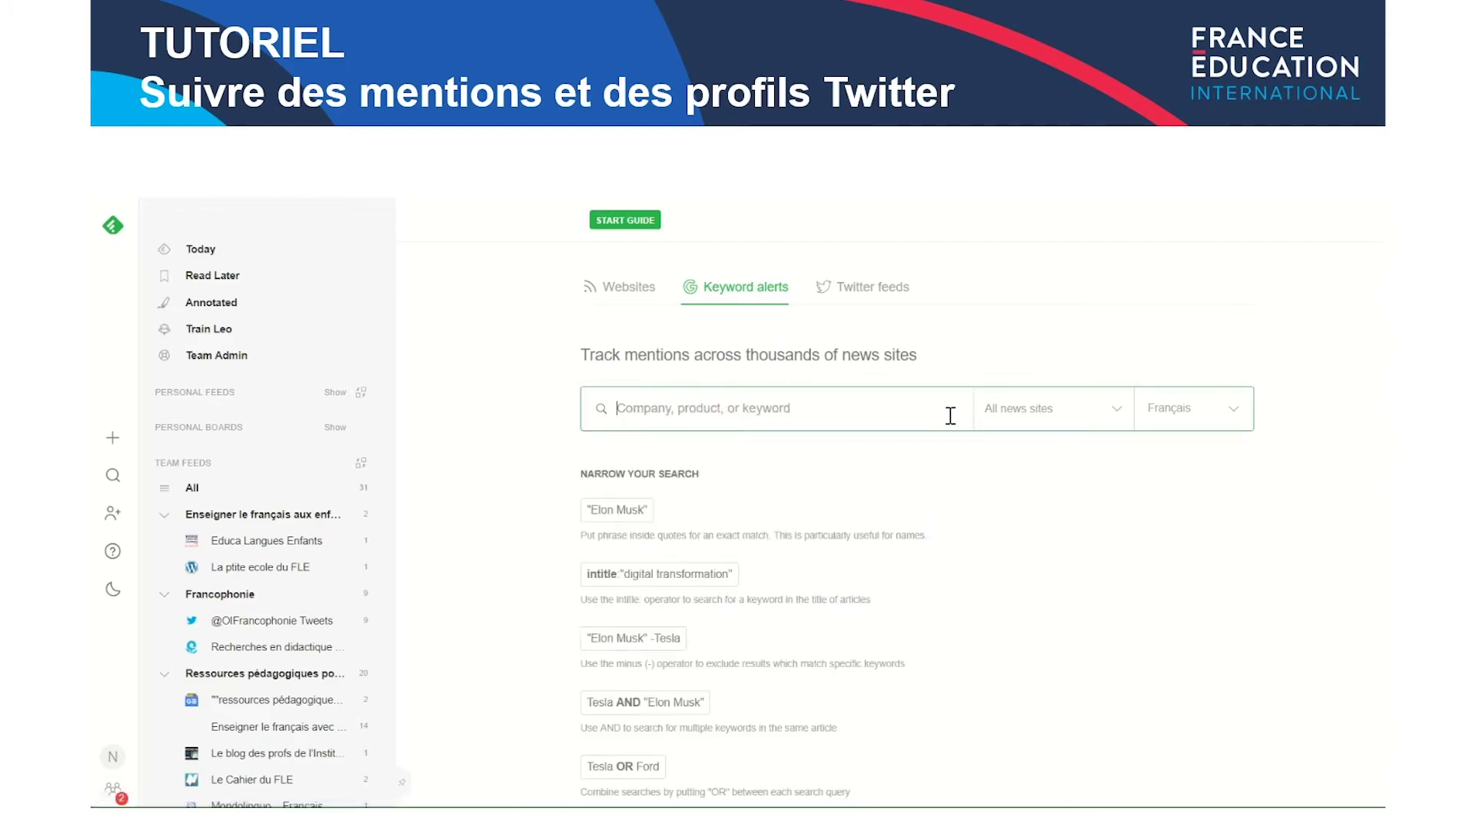
click(877, 304)
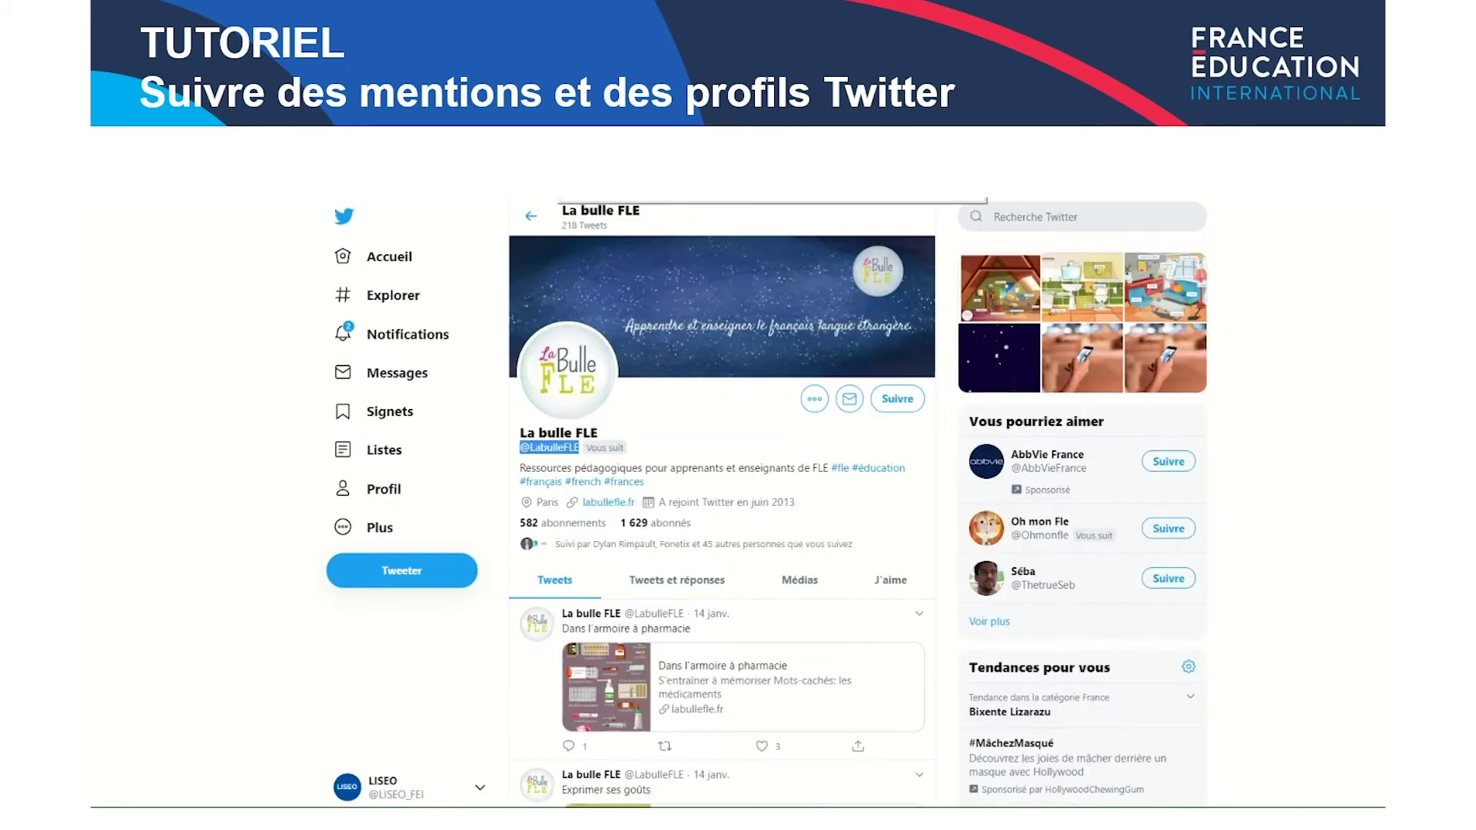
click(544, 452)
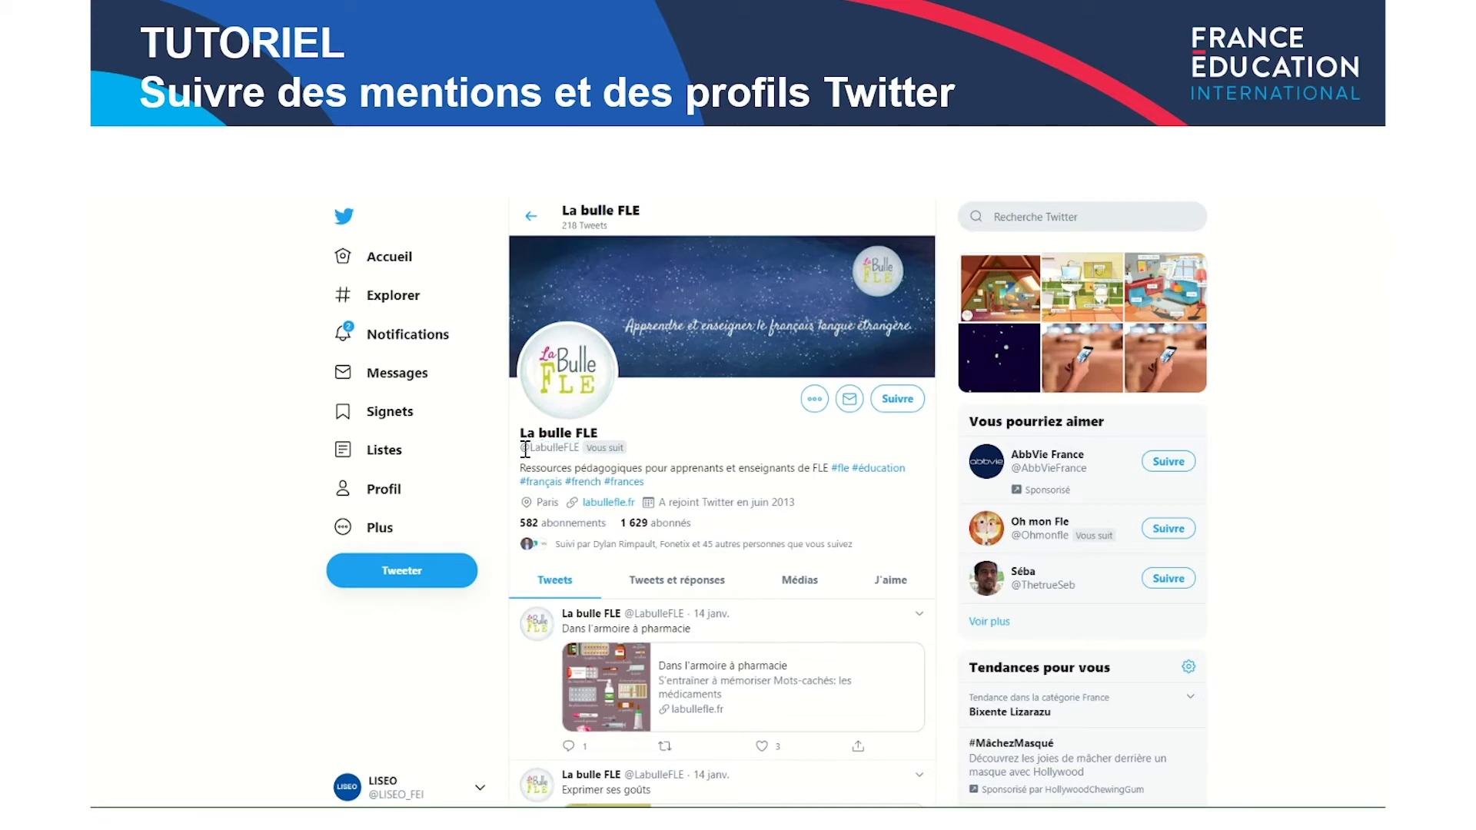
drag(525, 450, 579, 450)
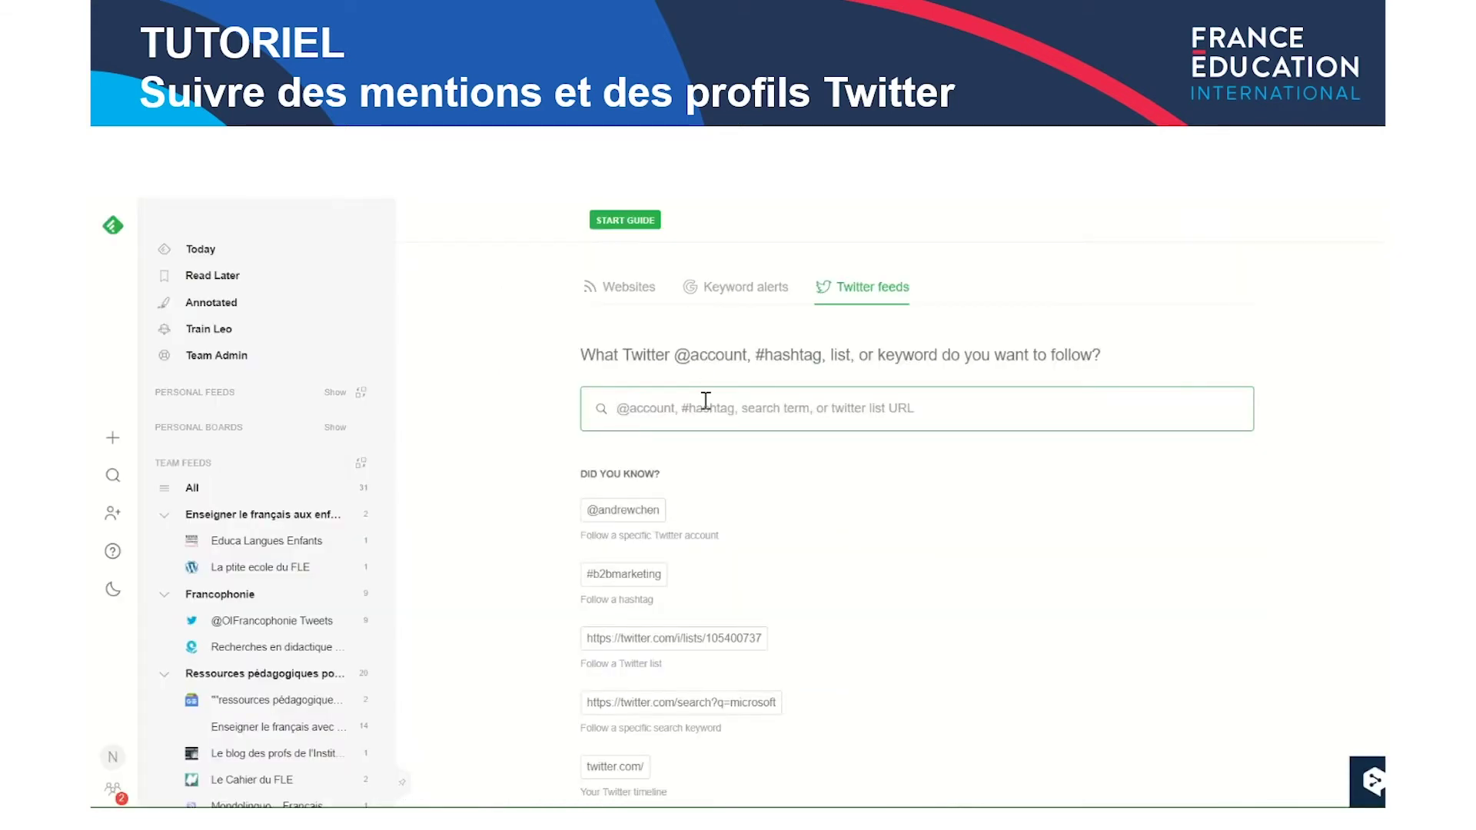
text(@LabulleFLE)
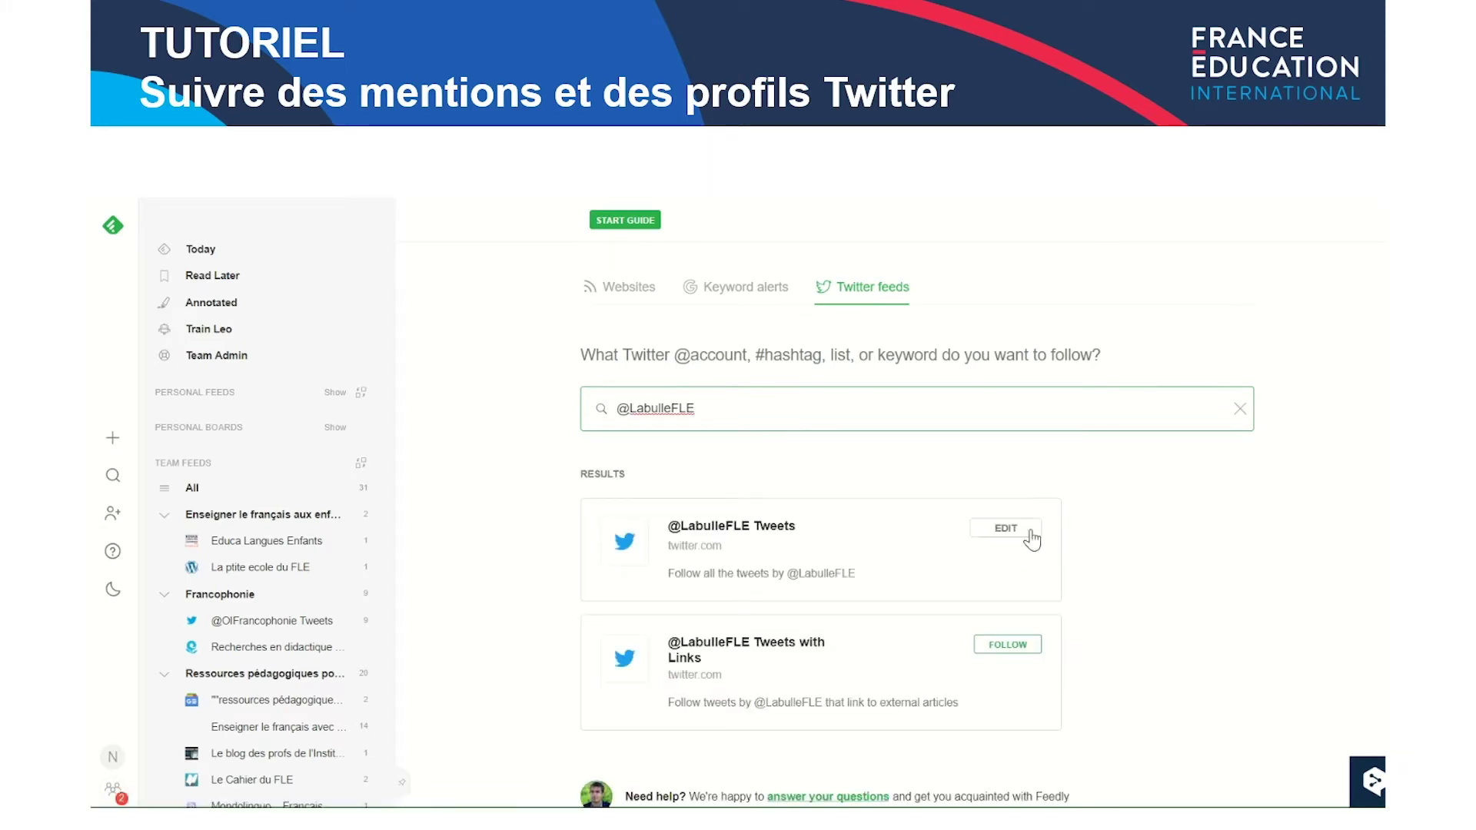
click(988, 531)
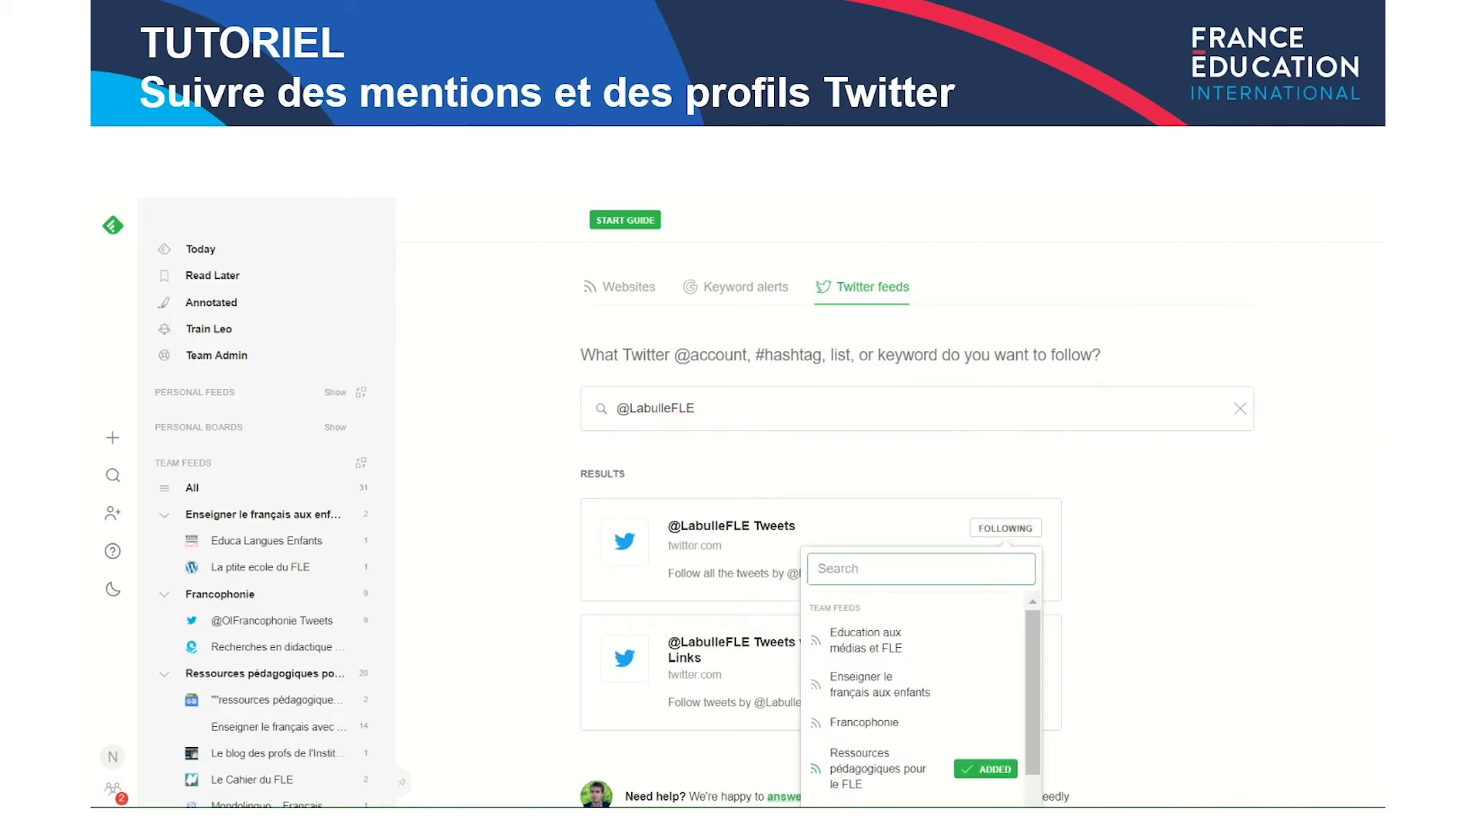
click(990, 769)
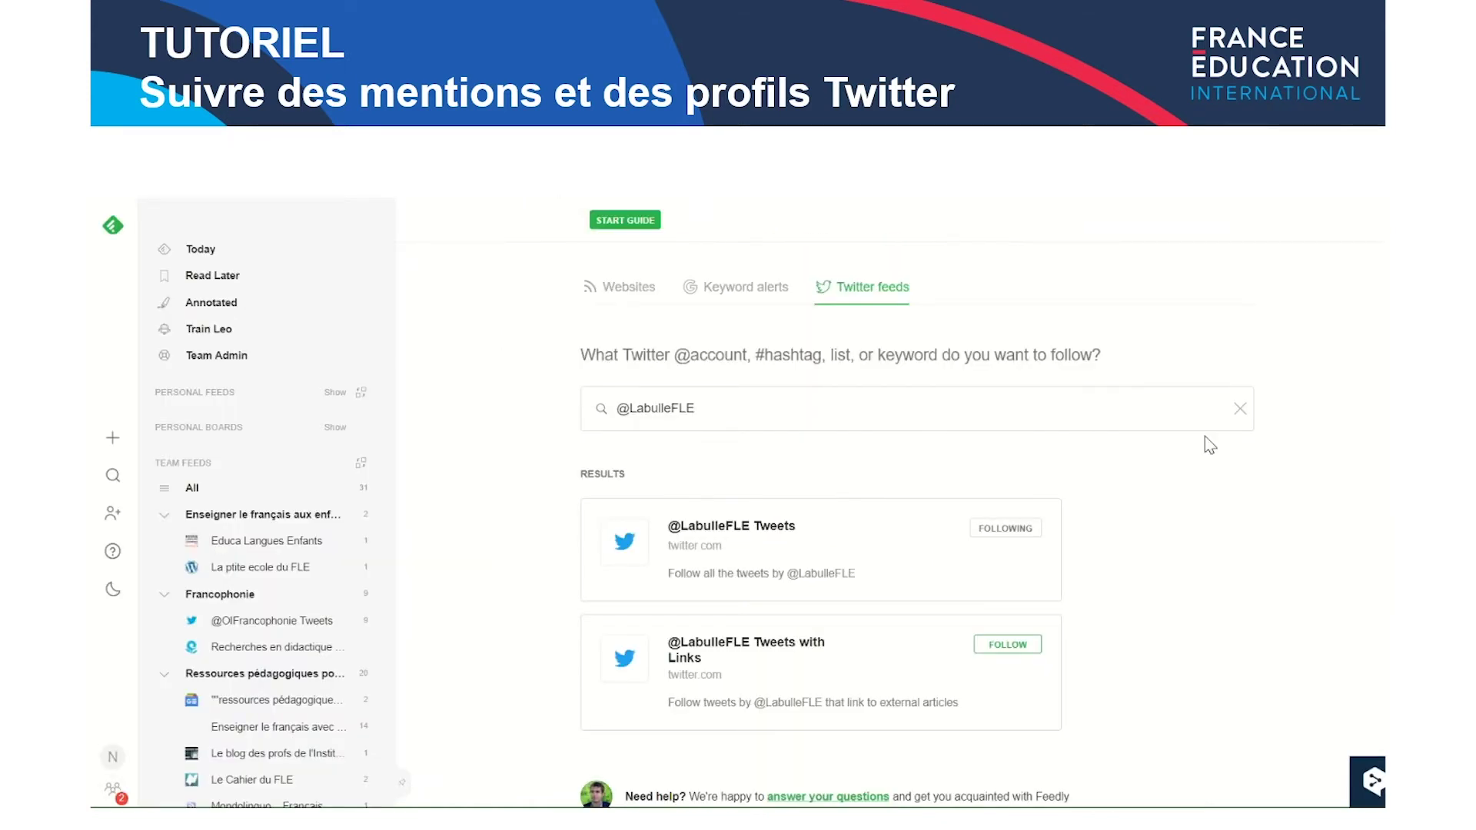
click(1239, 408)
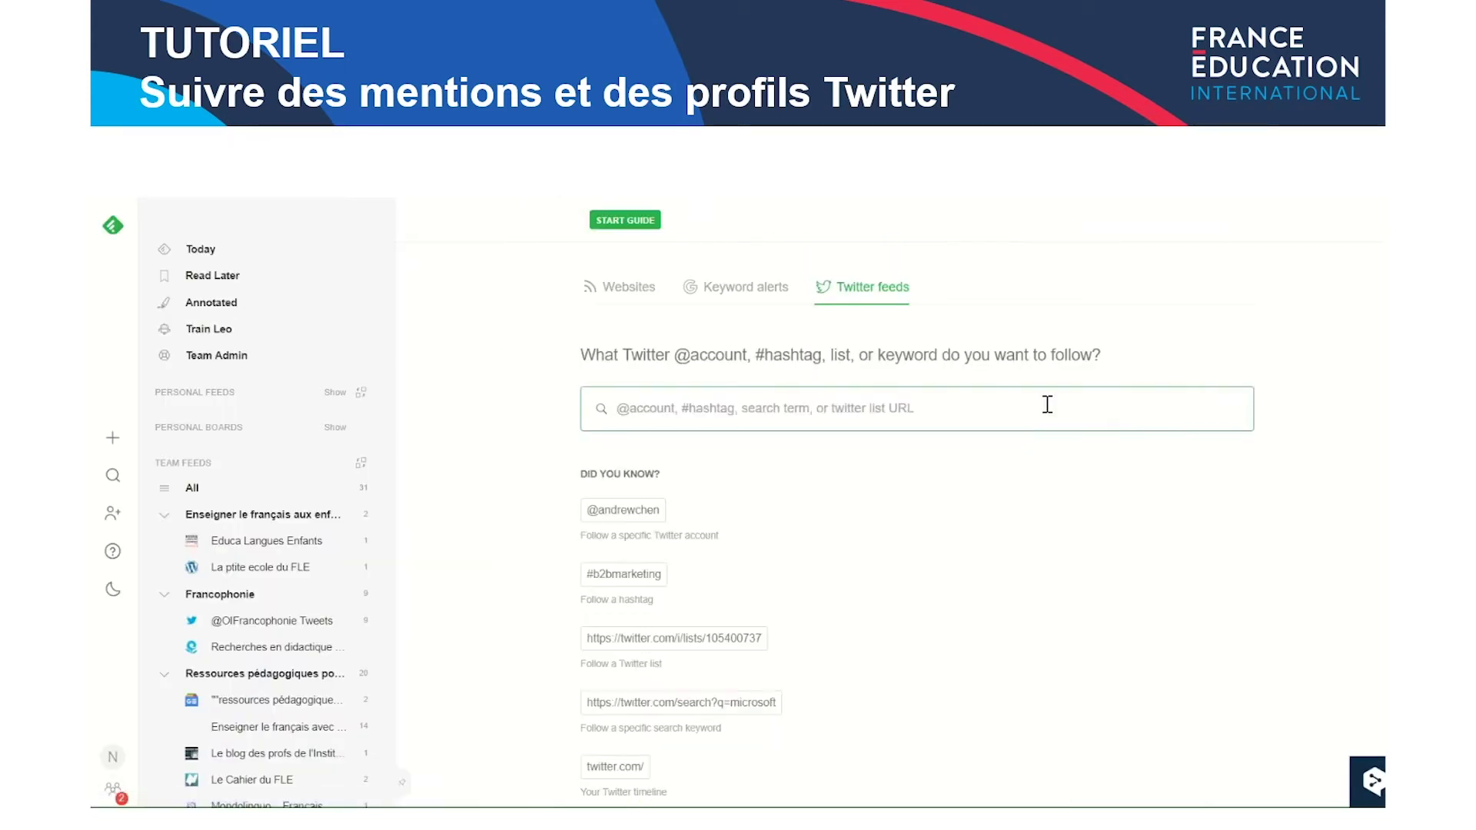
text(@CLEinter)
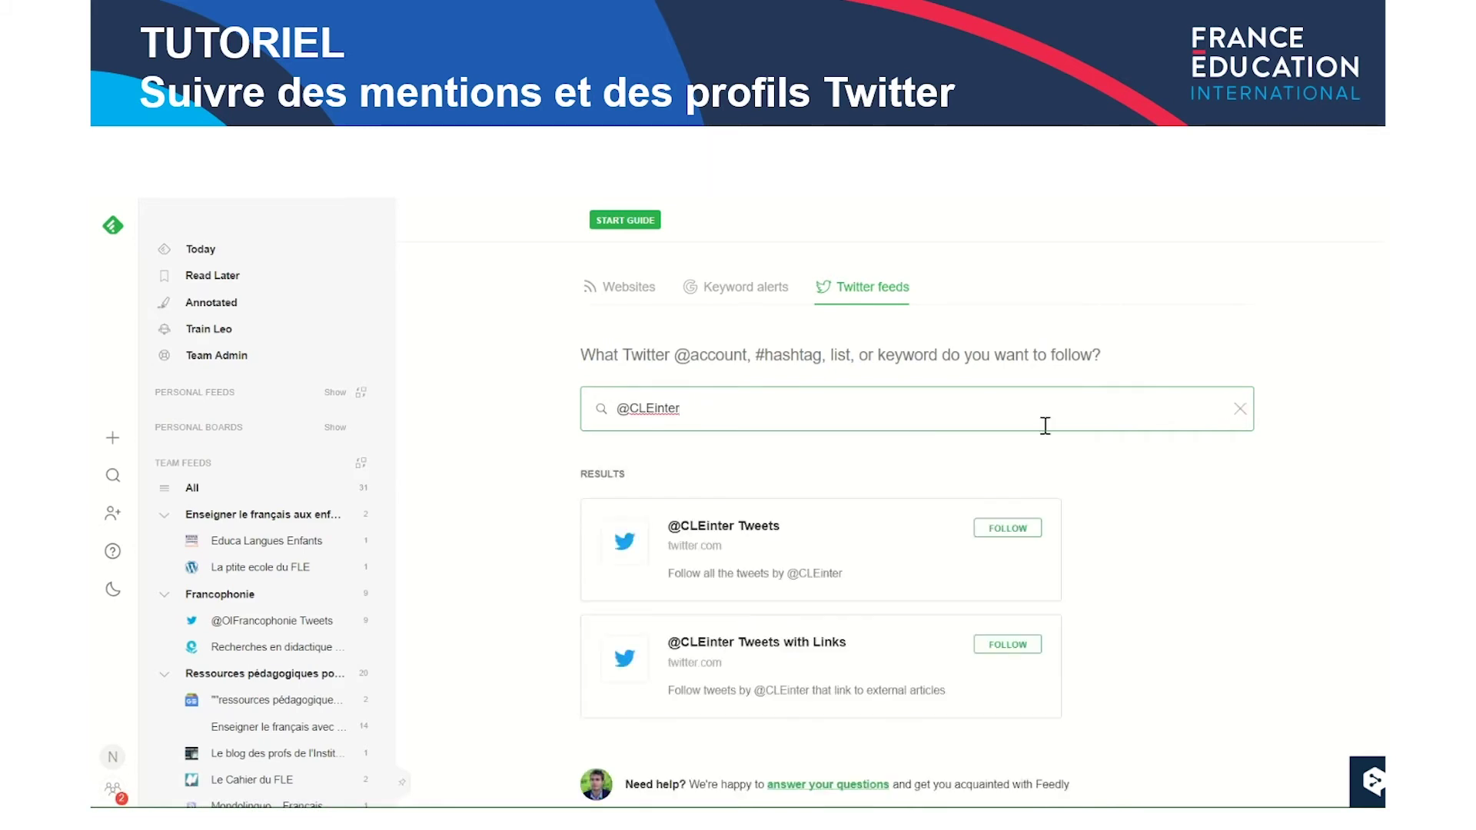
click(1025, 538)
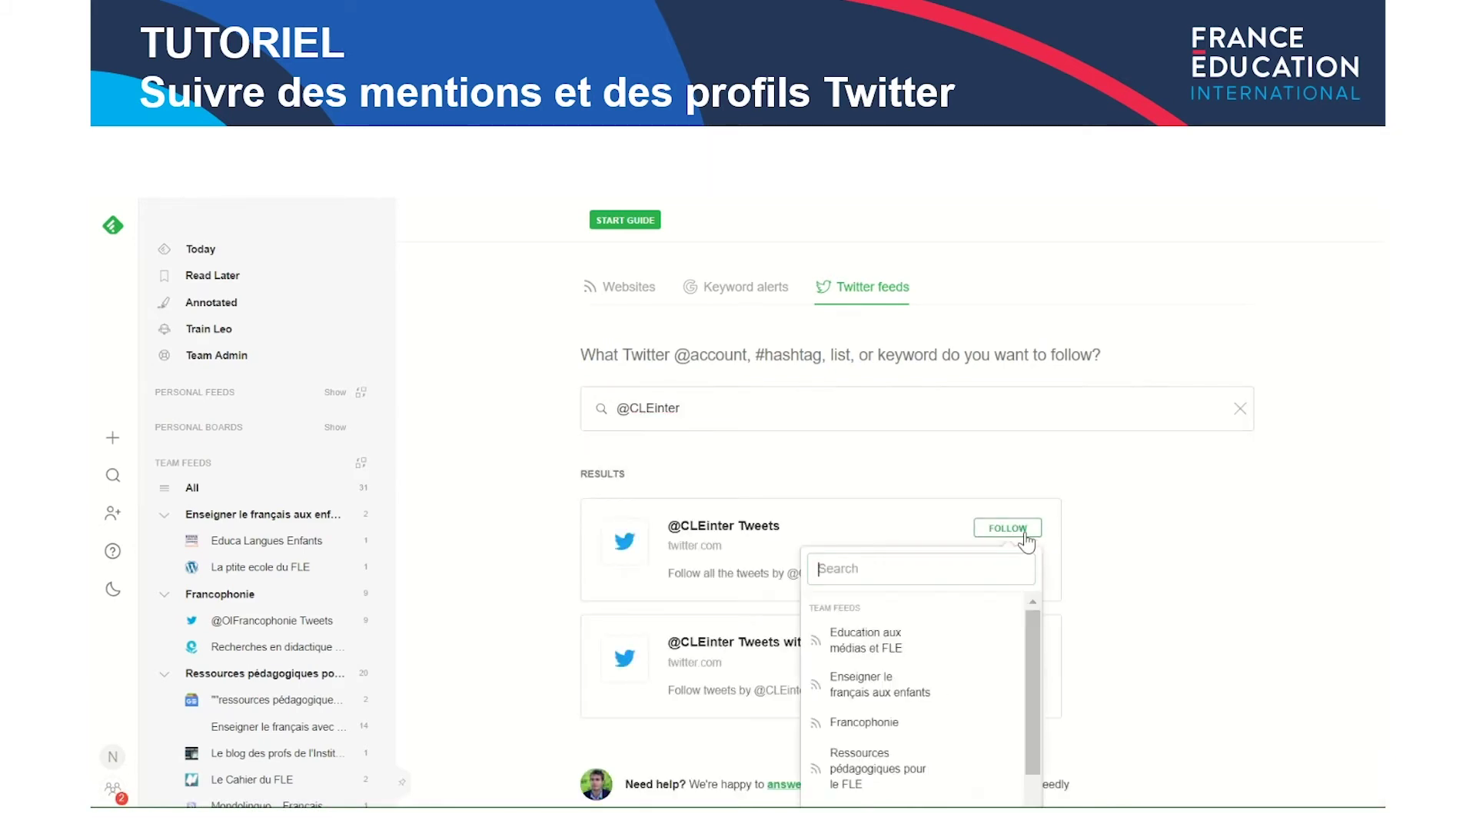
click(990, 769)
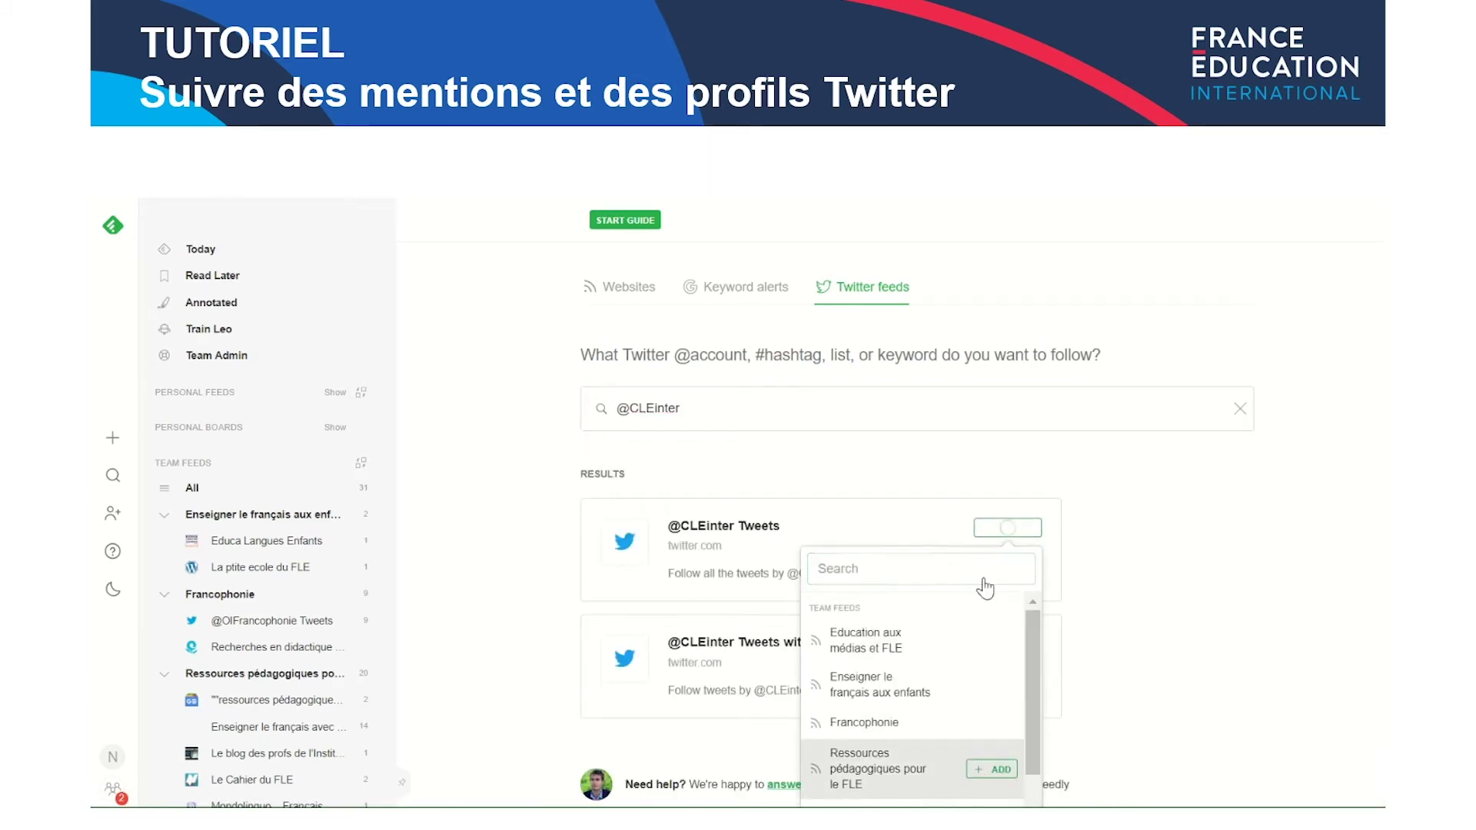
Search the Twitter sources for the hashtag #francophonie and follow "#francophonie Tweets" in the team feed "Francophonie"
click(1240, 409)
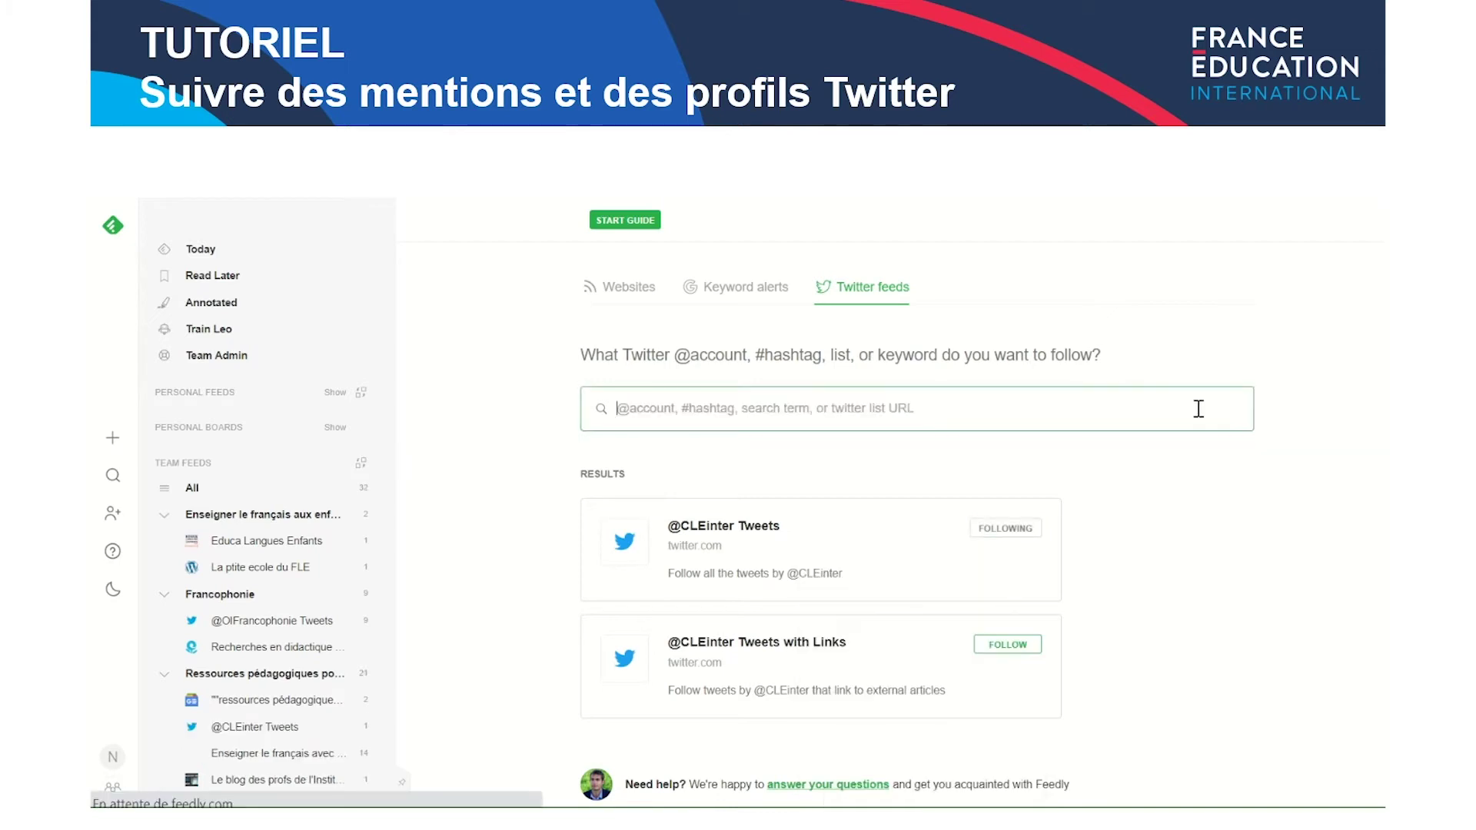
text(#)
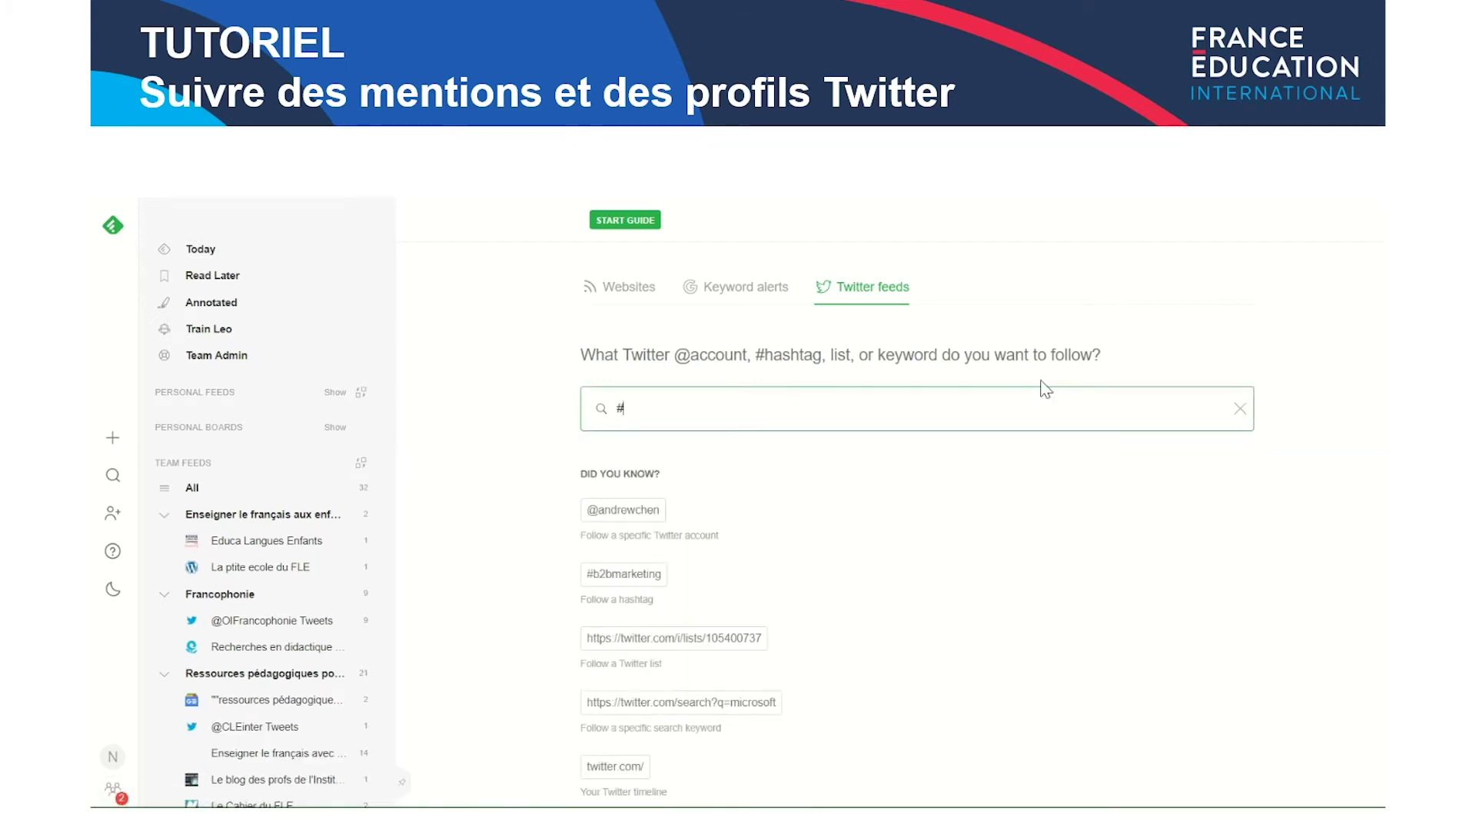
text(franco)
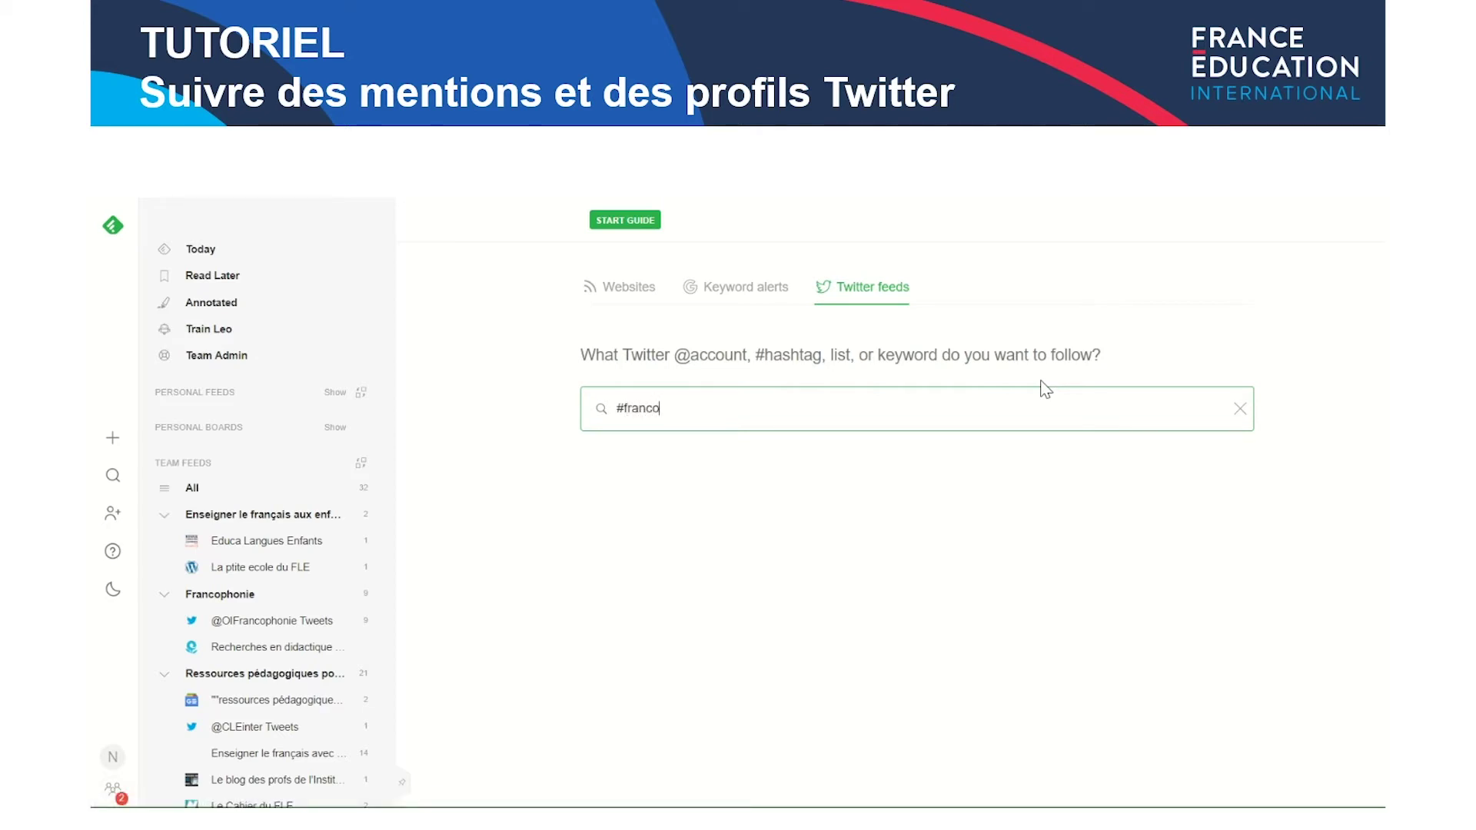
text(phonie)
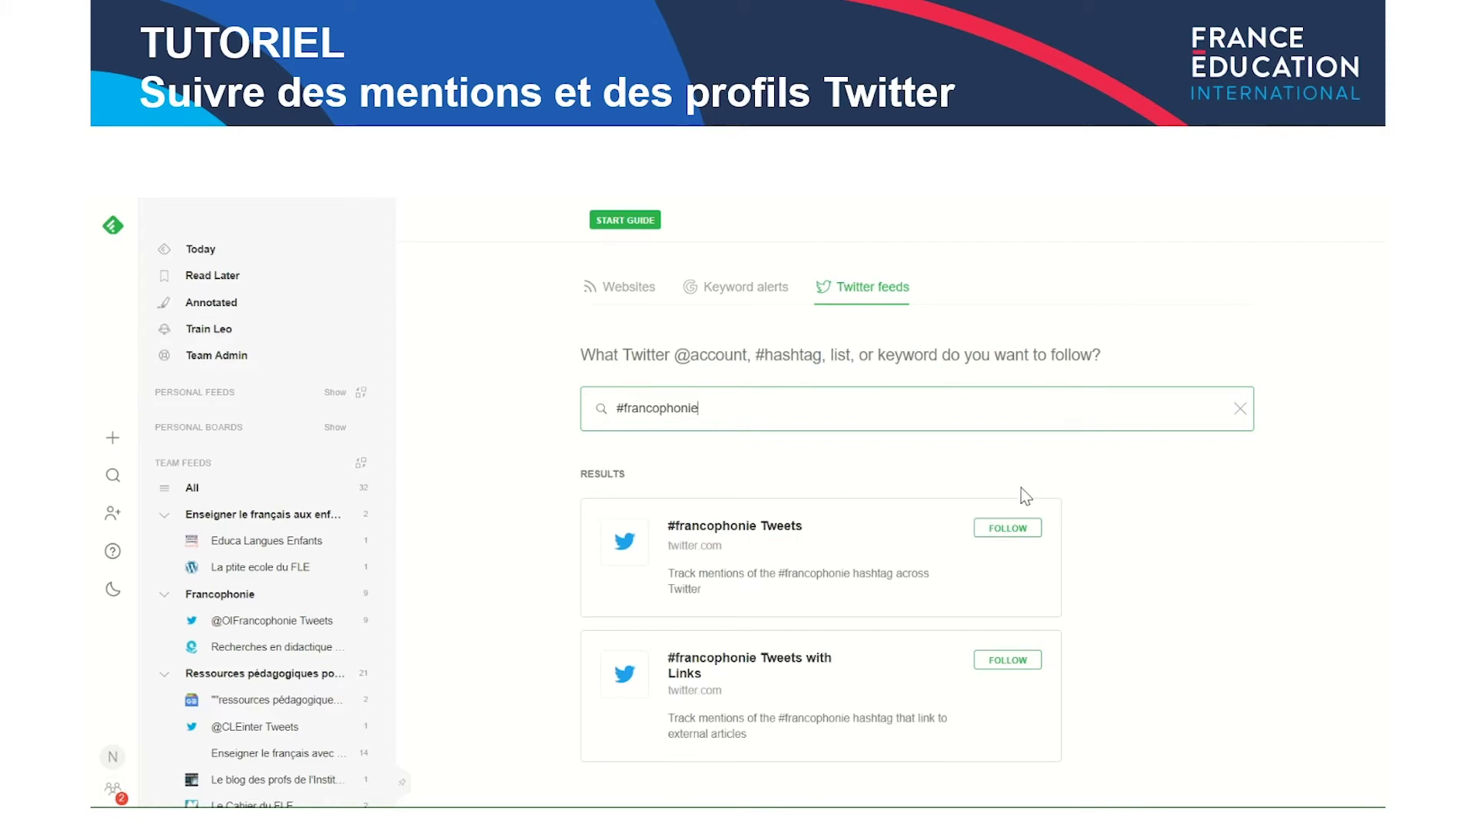
click(1009, 530)
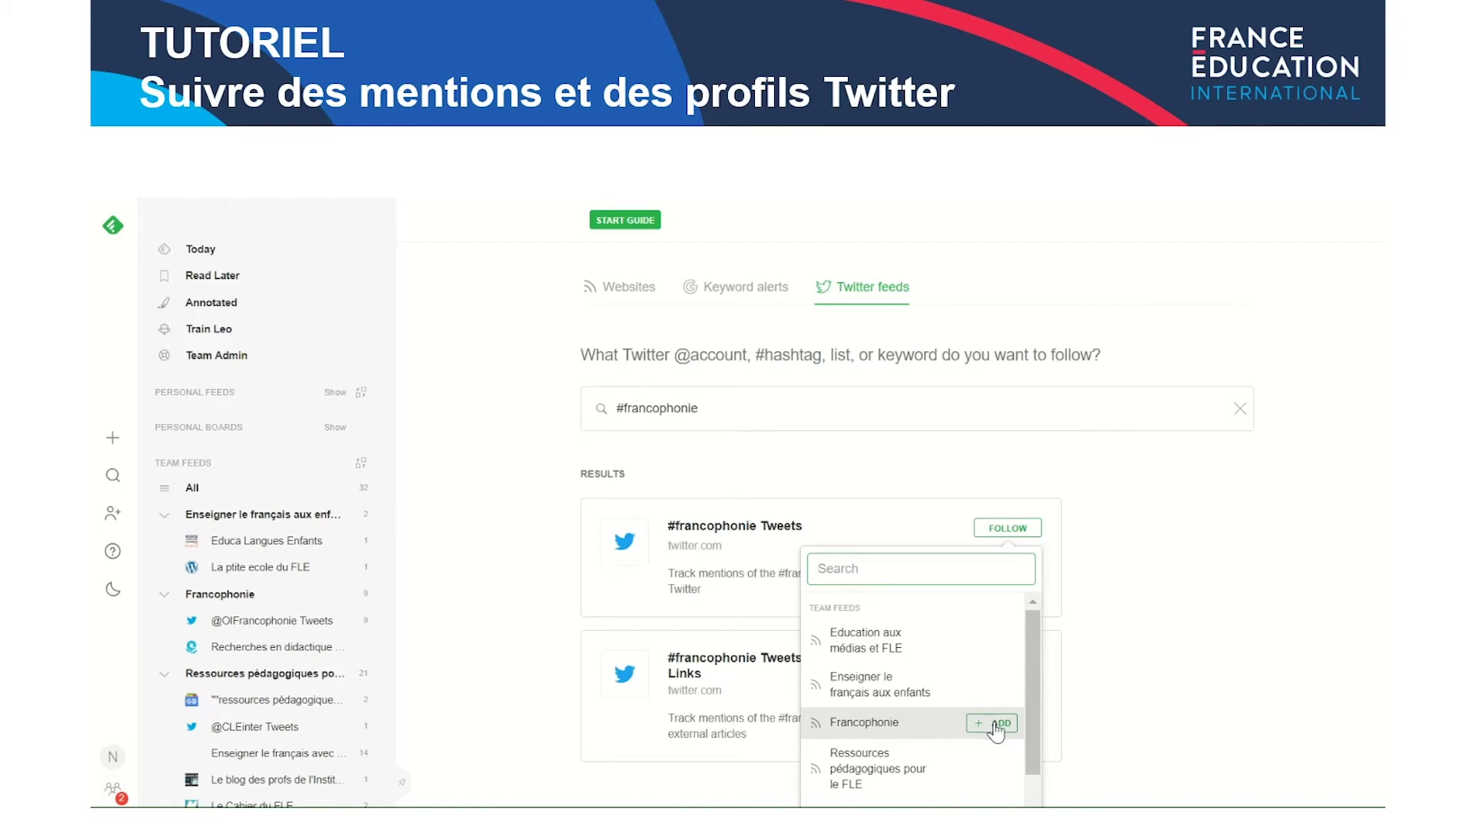
click(996, 726)
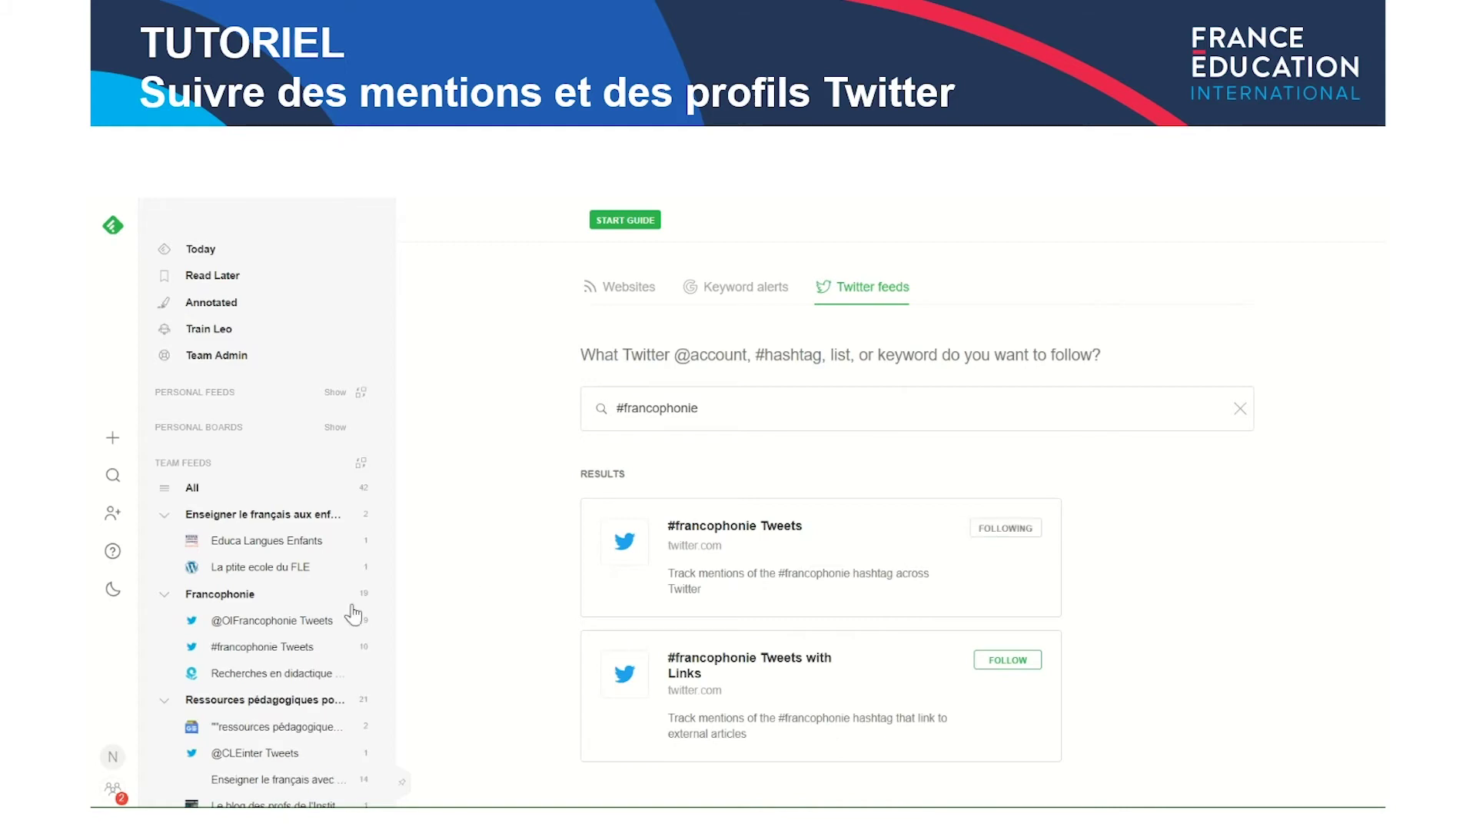
scroll(275, 661, down, 3)
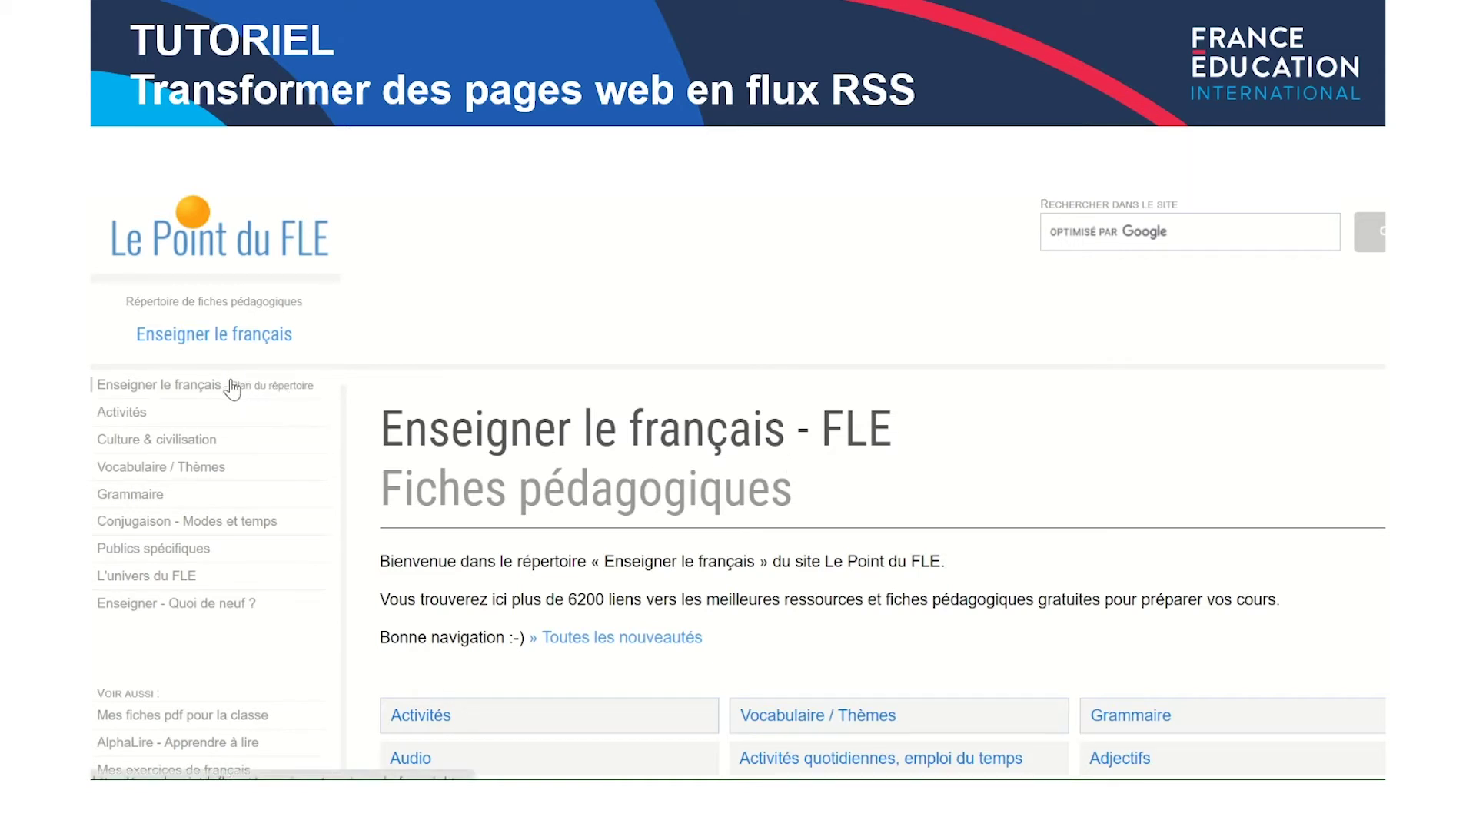
On the Le Point du FLE website, open the "Enfants" page under "Publics spécifiques" and look through its teaching sheets
scroll(364, 527, down, 20)
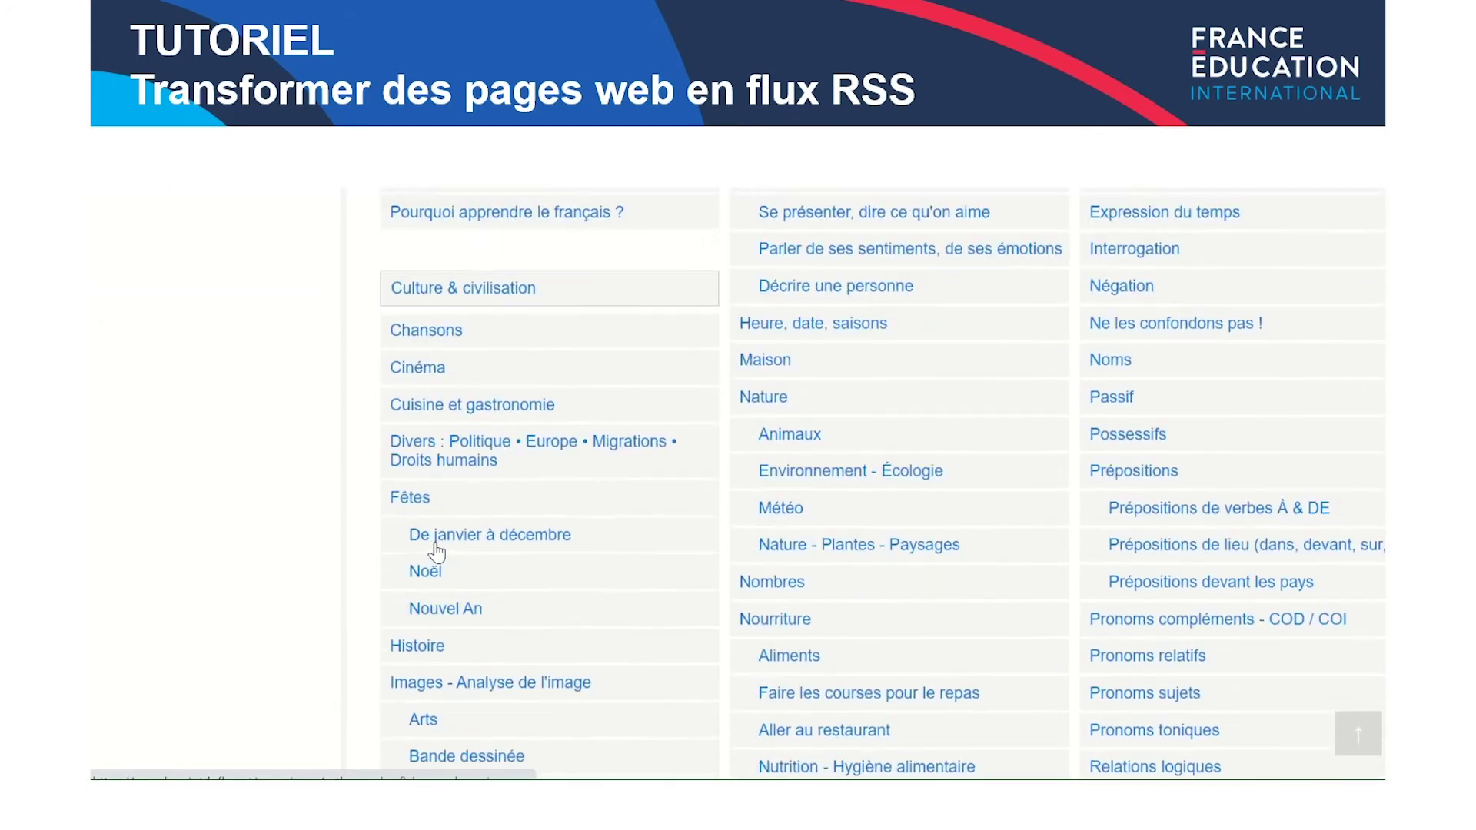
scroll(436, 552, down, 9)
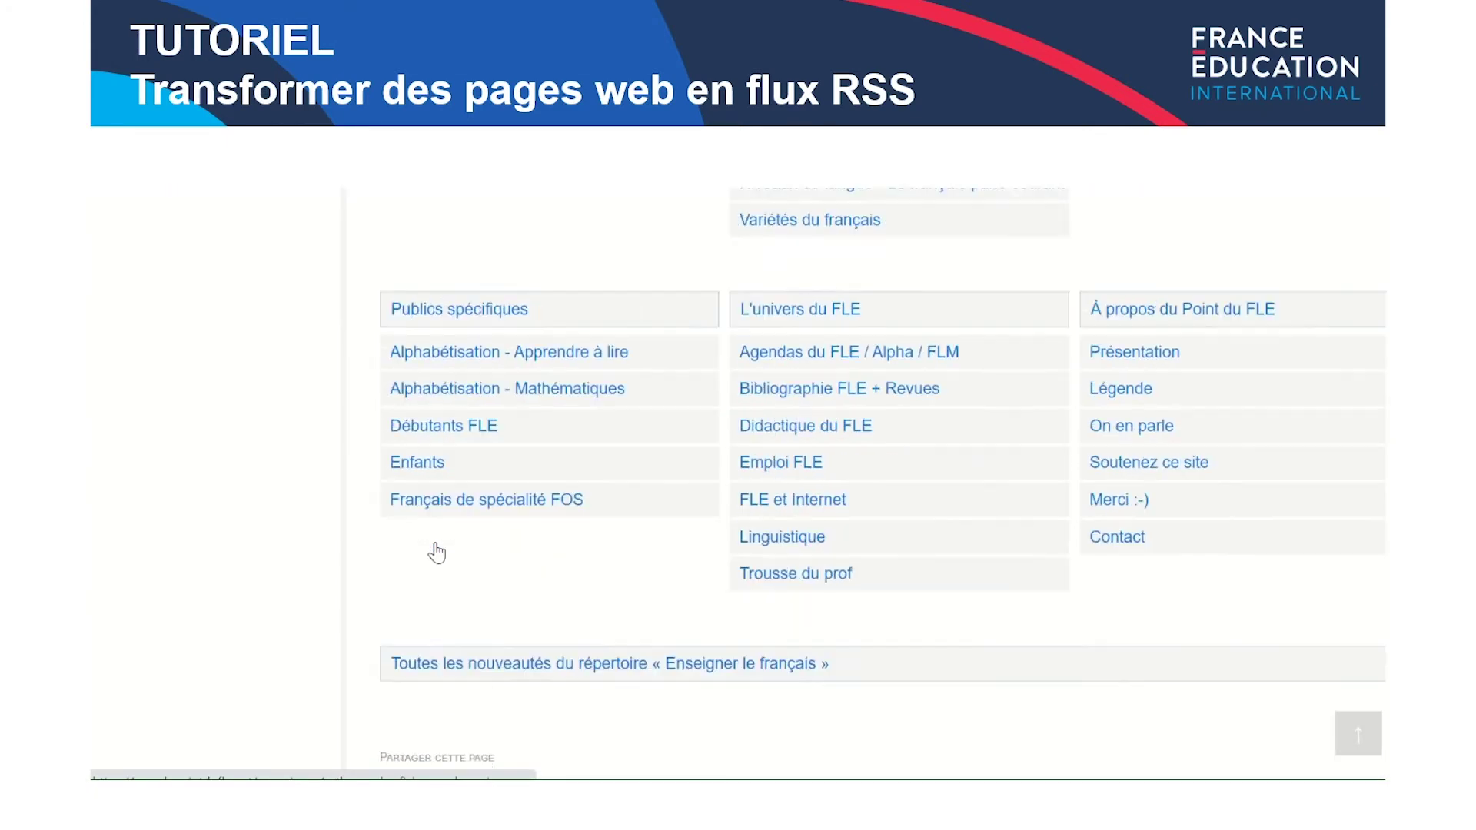
scroll(446, 500, up, 2)
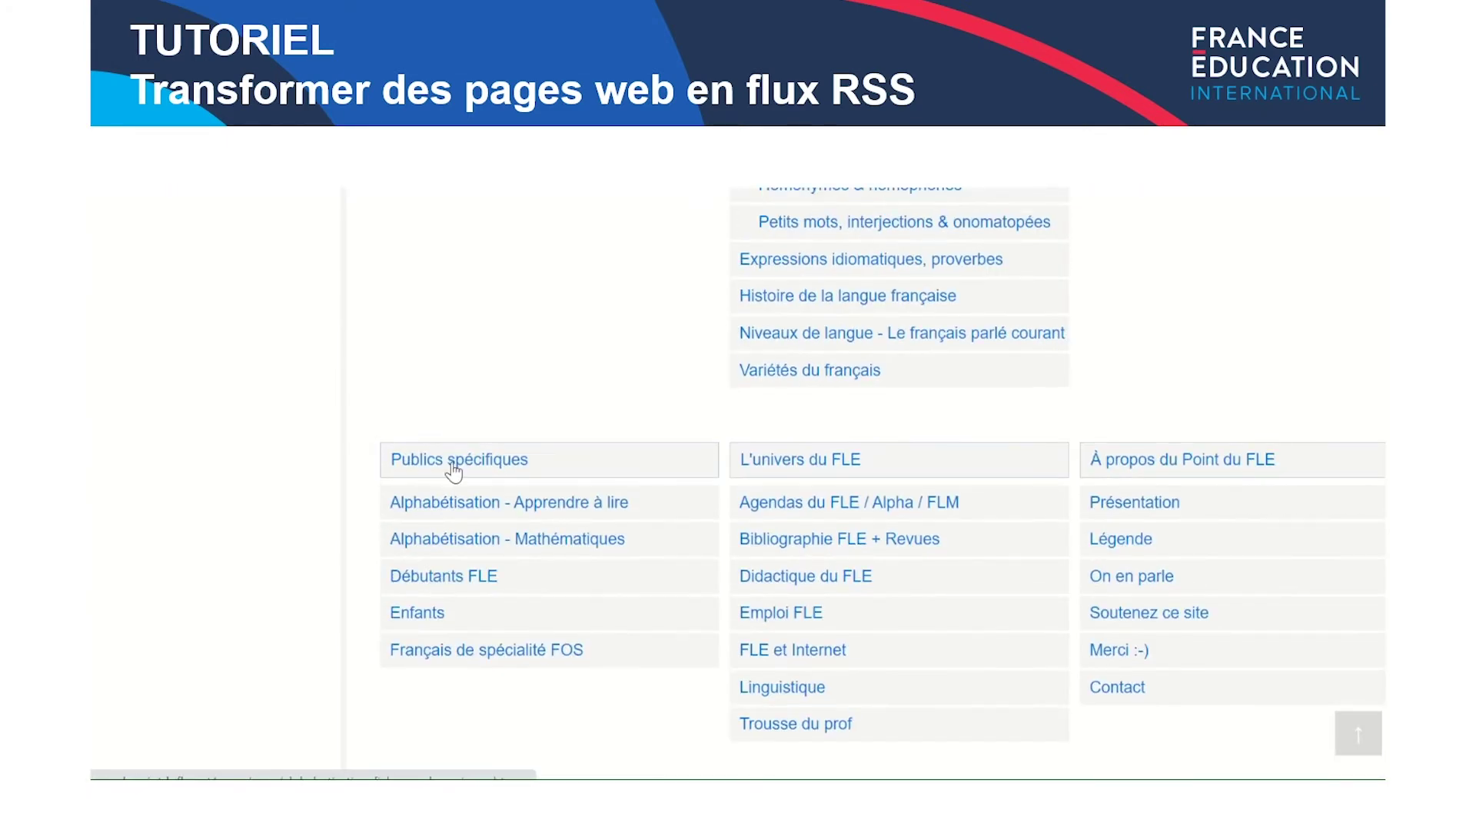
click(444, 615)
scroll(461, 554, down, 2)
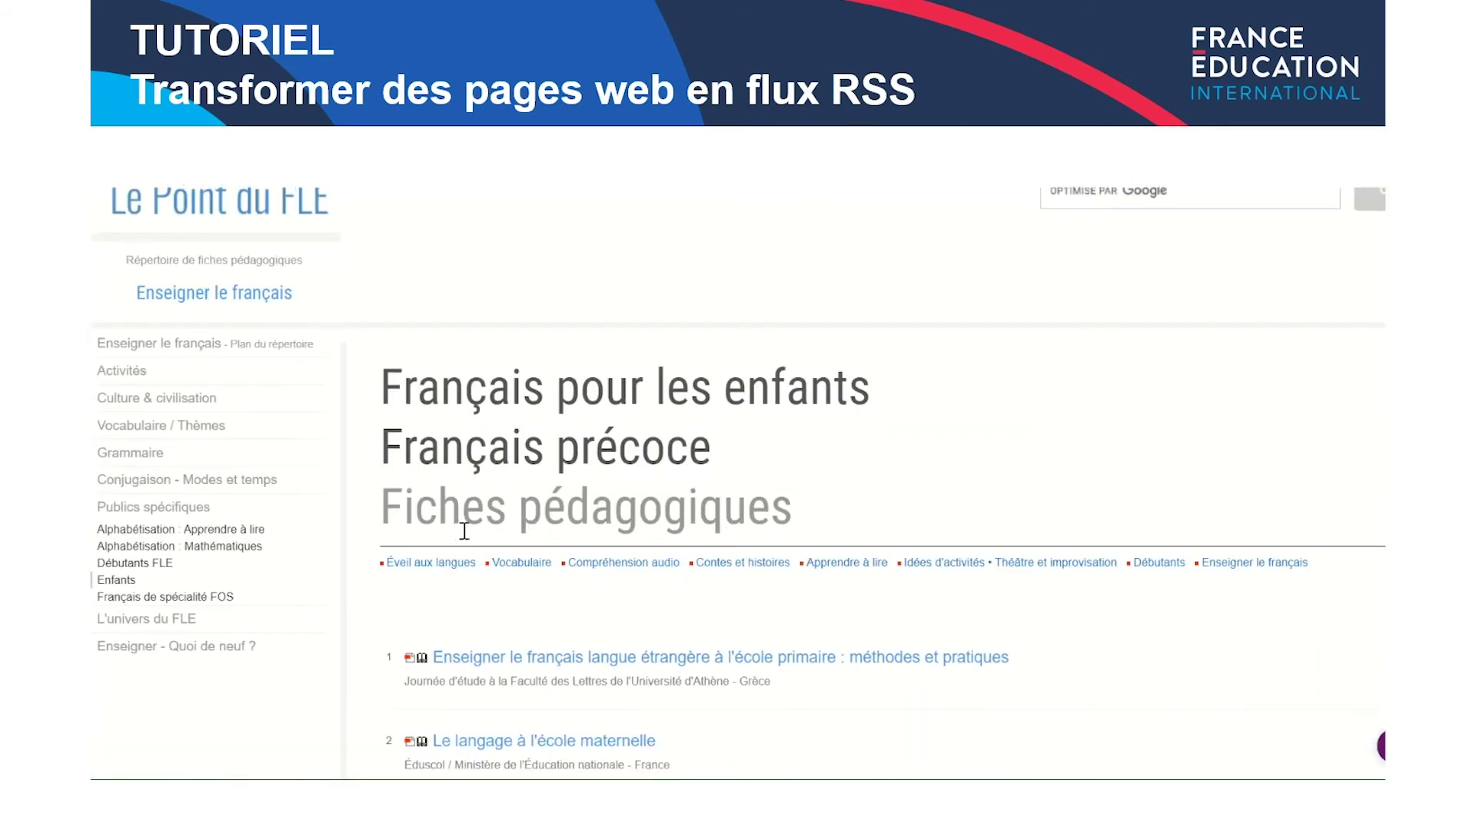
scroll(473, 500, down, 7)
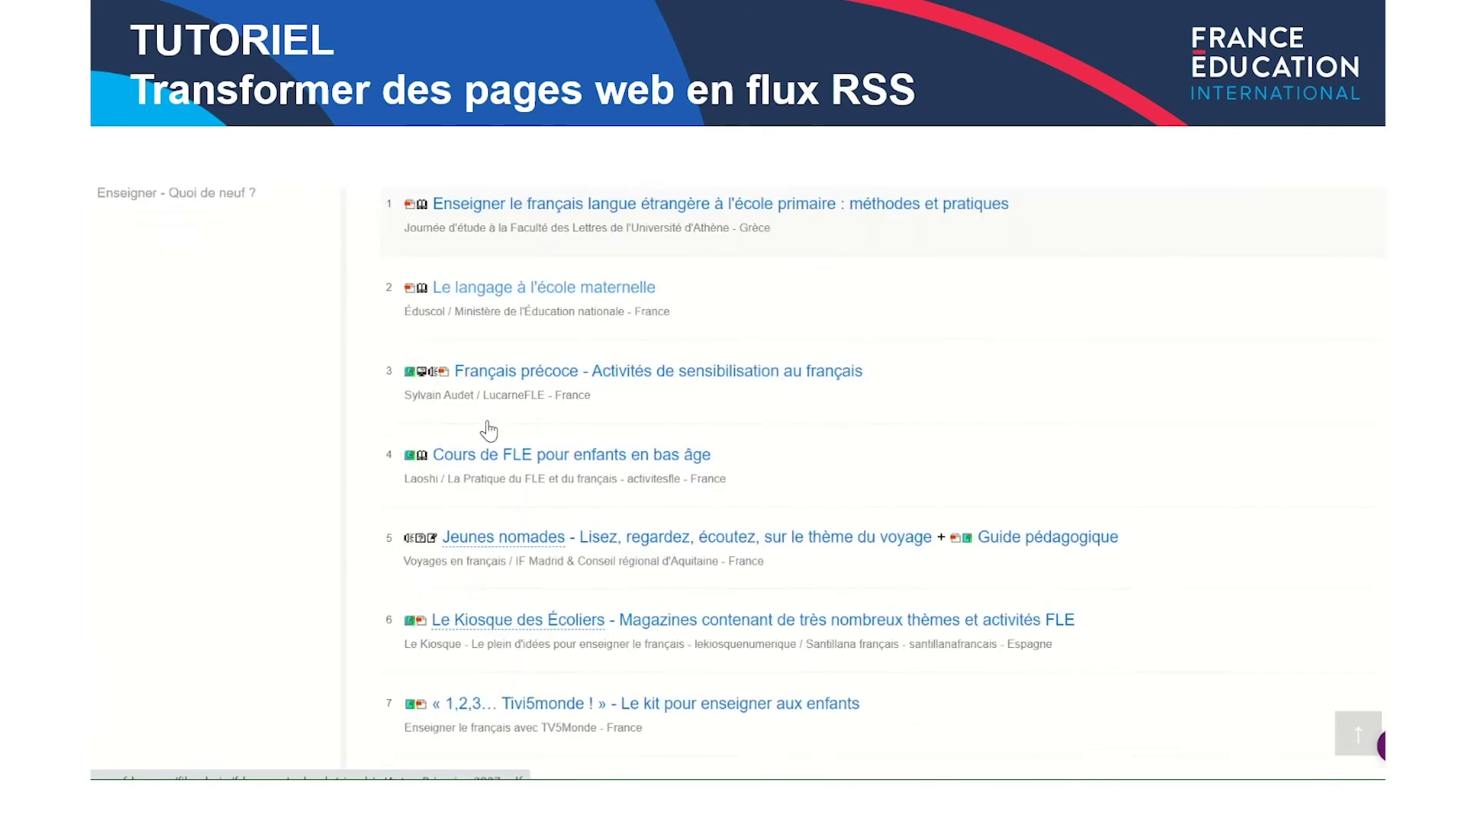
scroll(488, 429, up, 10)
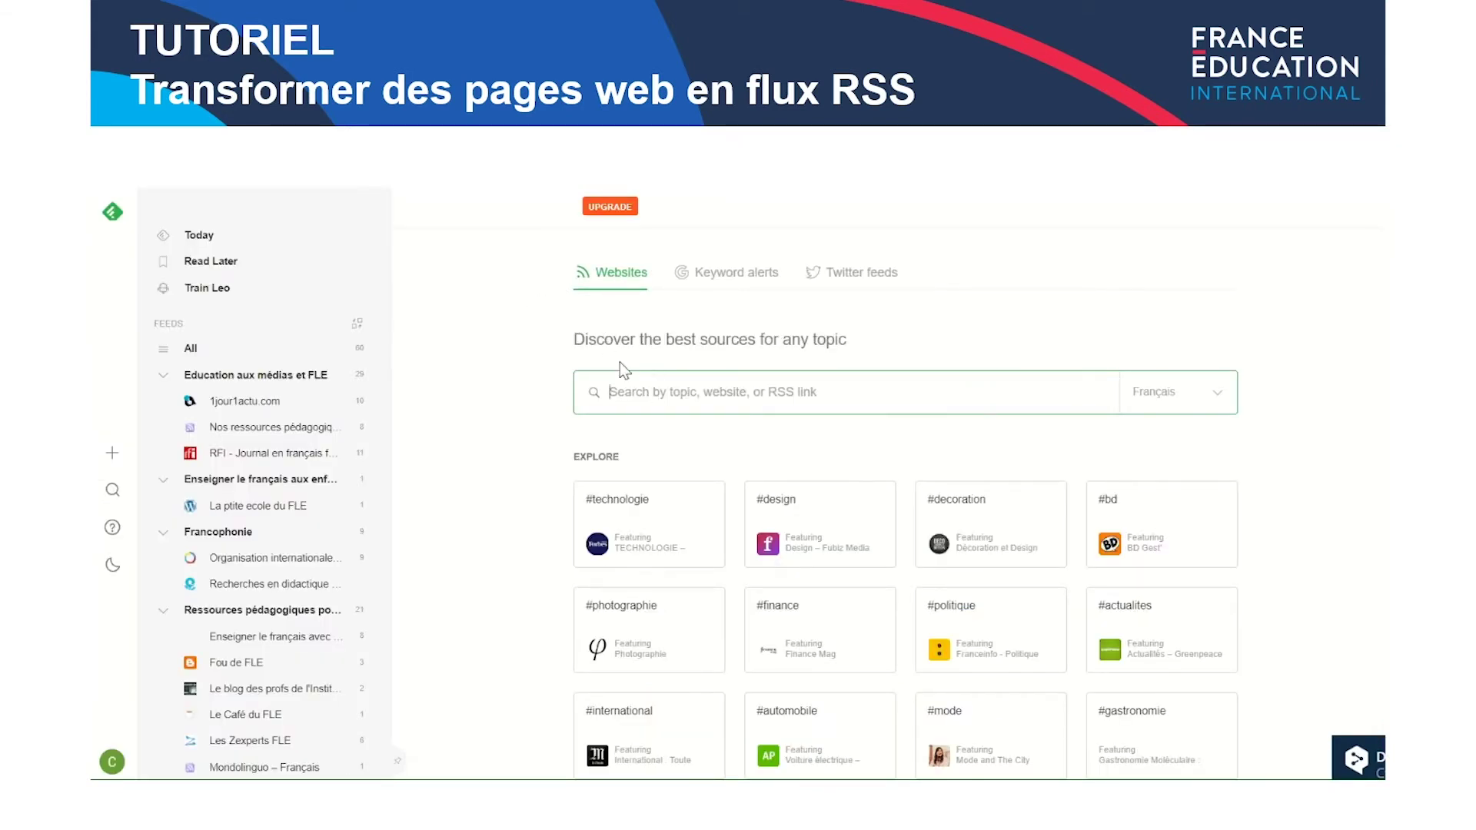
text(https://www.lepointdufle.net/penseigner/enfants-fiches-pedagogiques.htm)
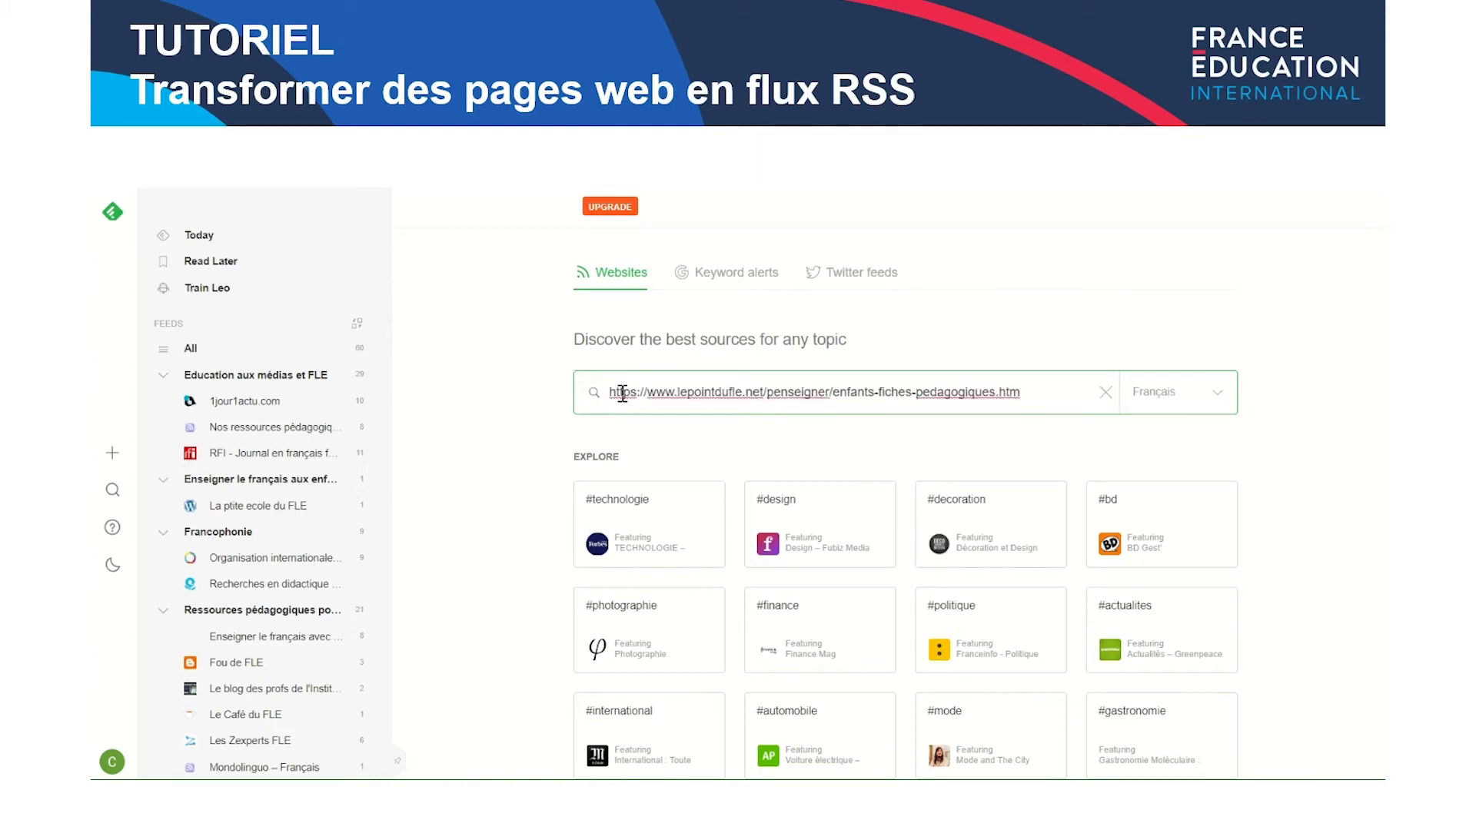
key(Return)
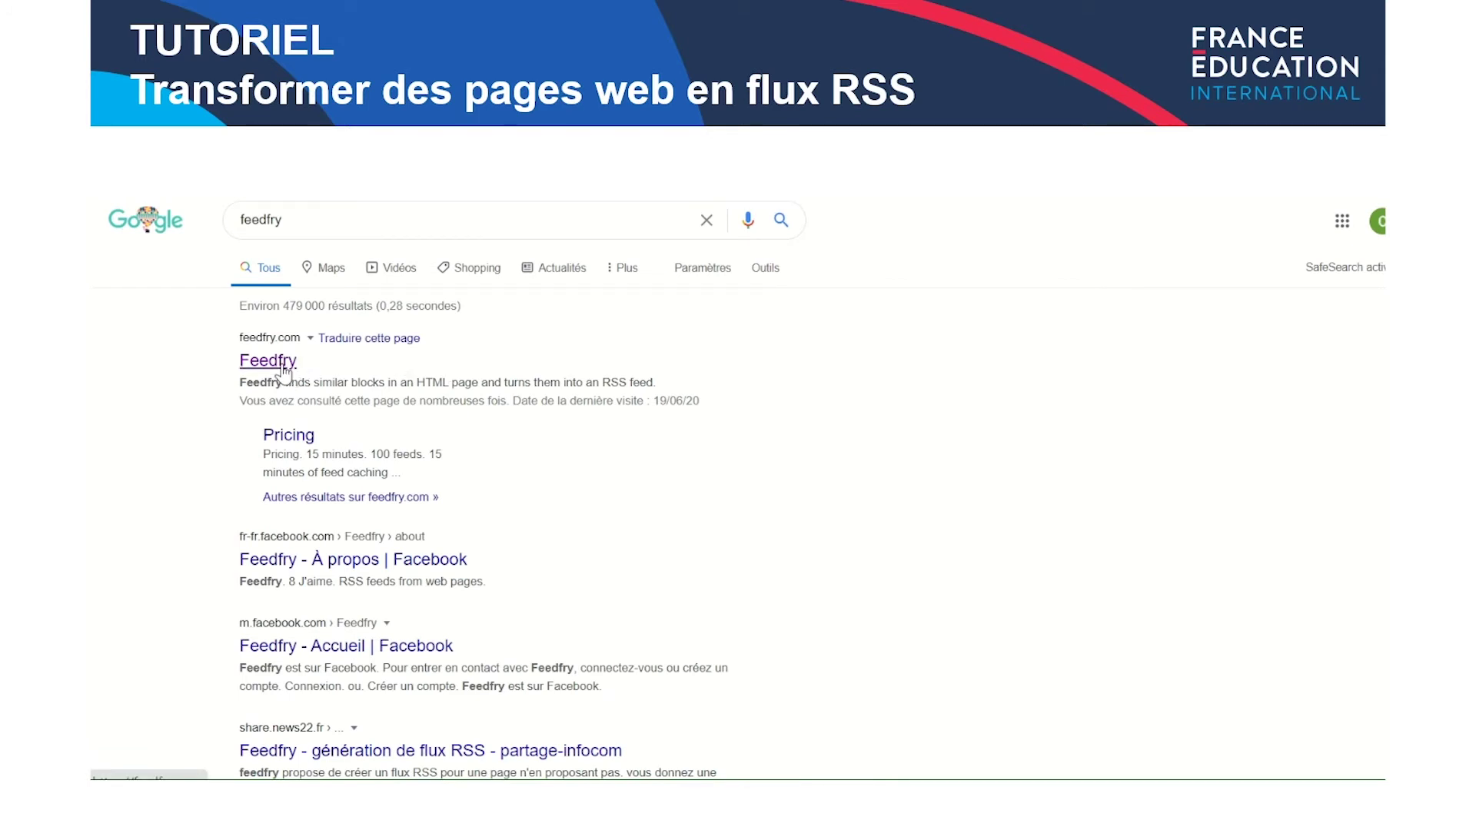
click(283, 366)
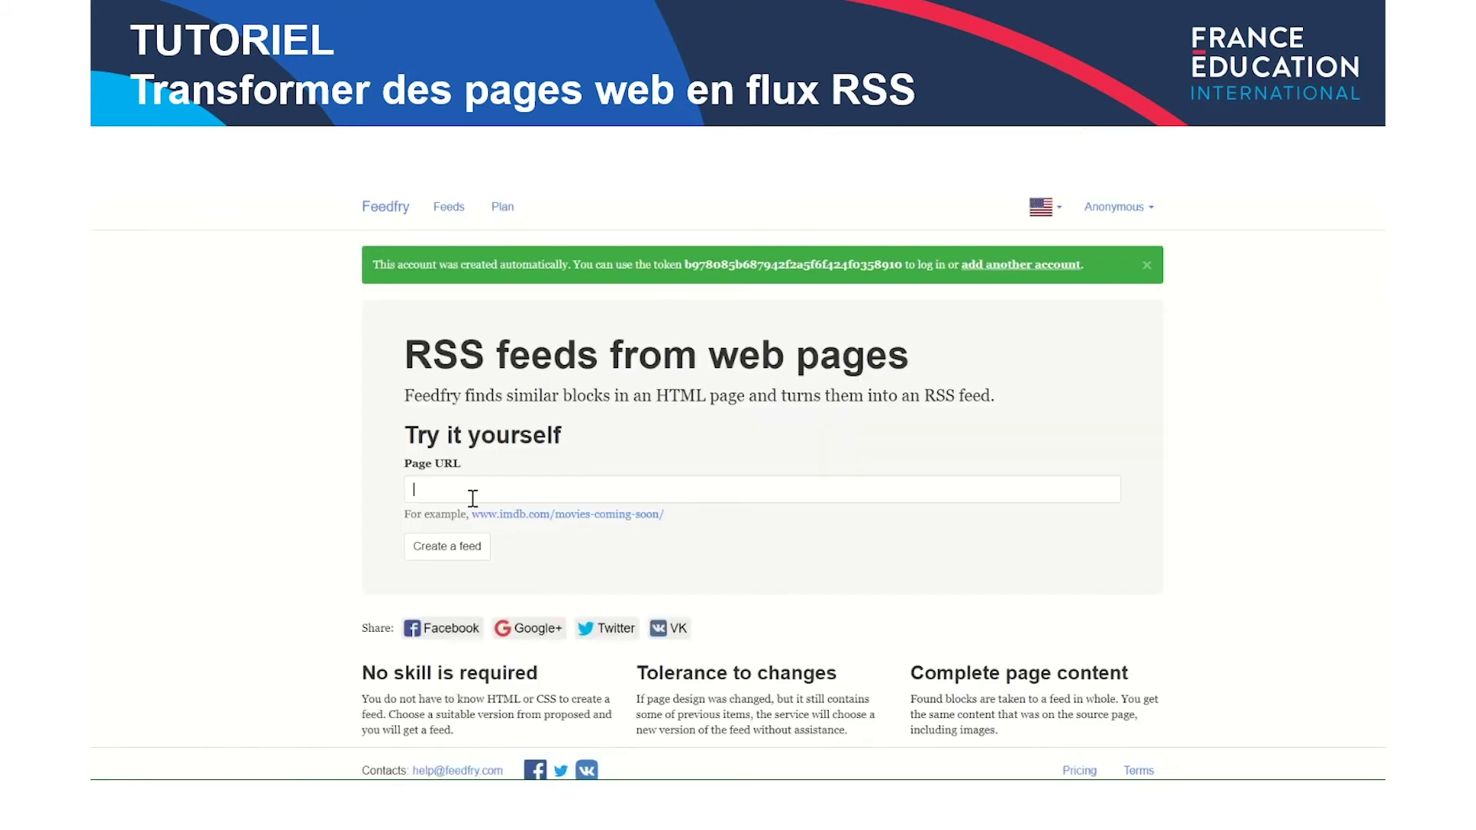
click(473, 496)
text(https://www.lepointdufle.net/penseigner/enfants-fiches-pedagogiques.htm)
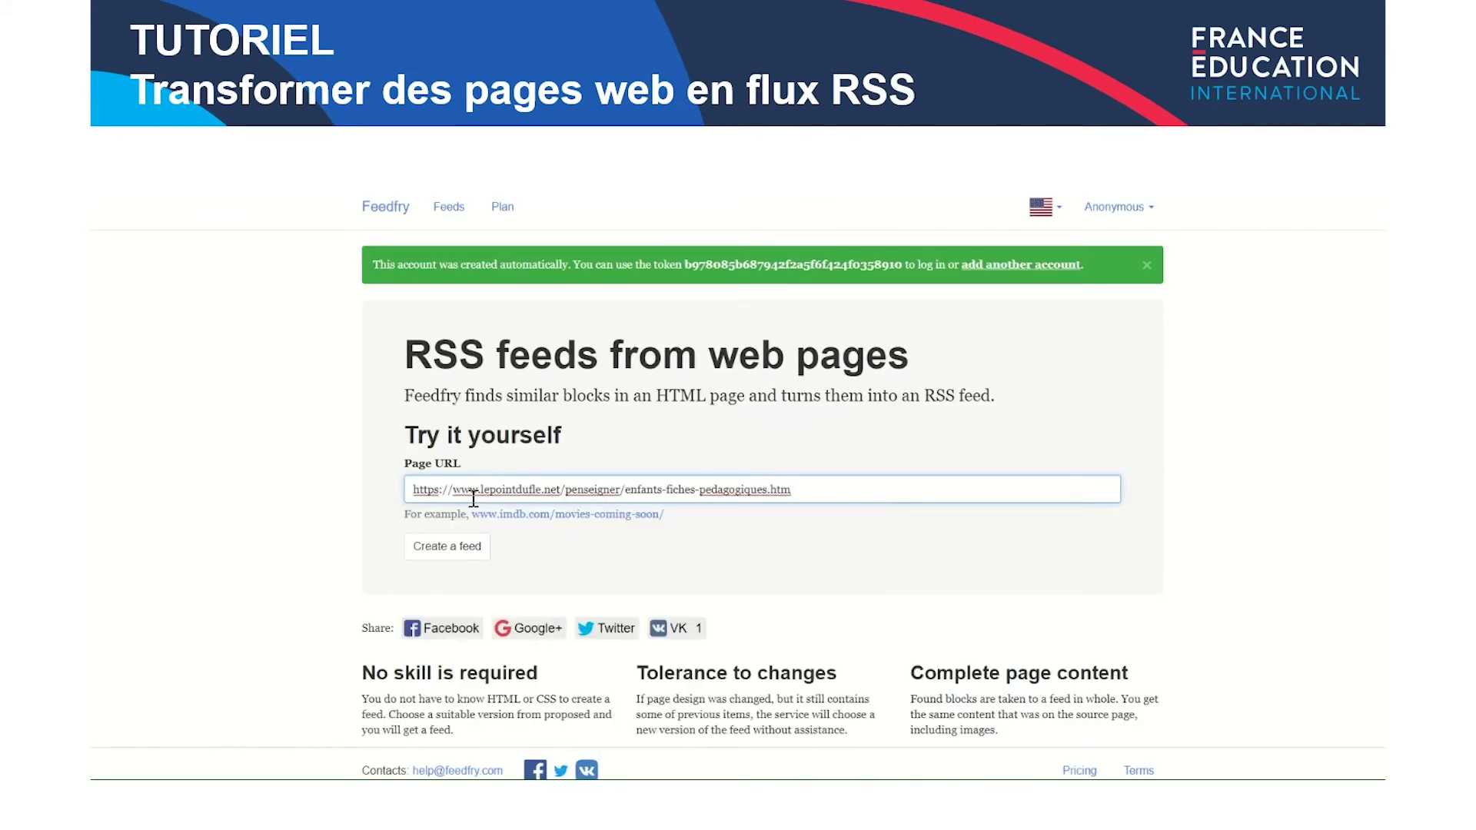
click(467, 555)
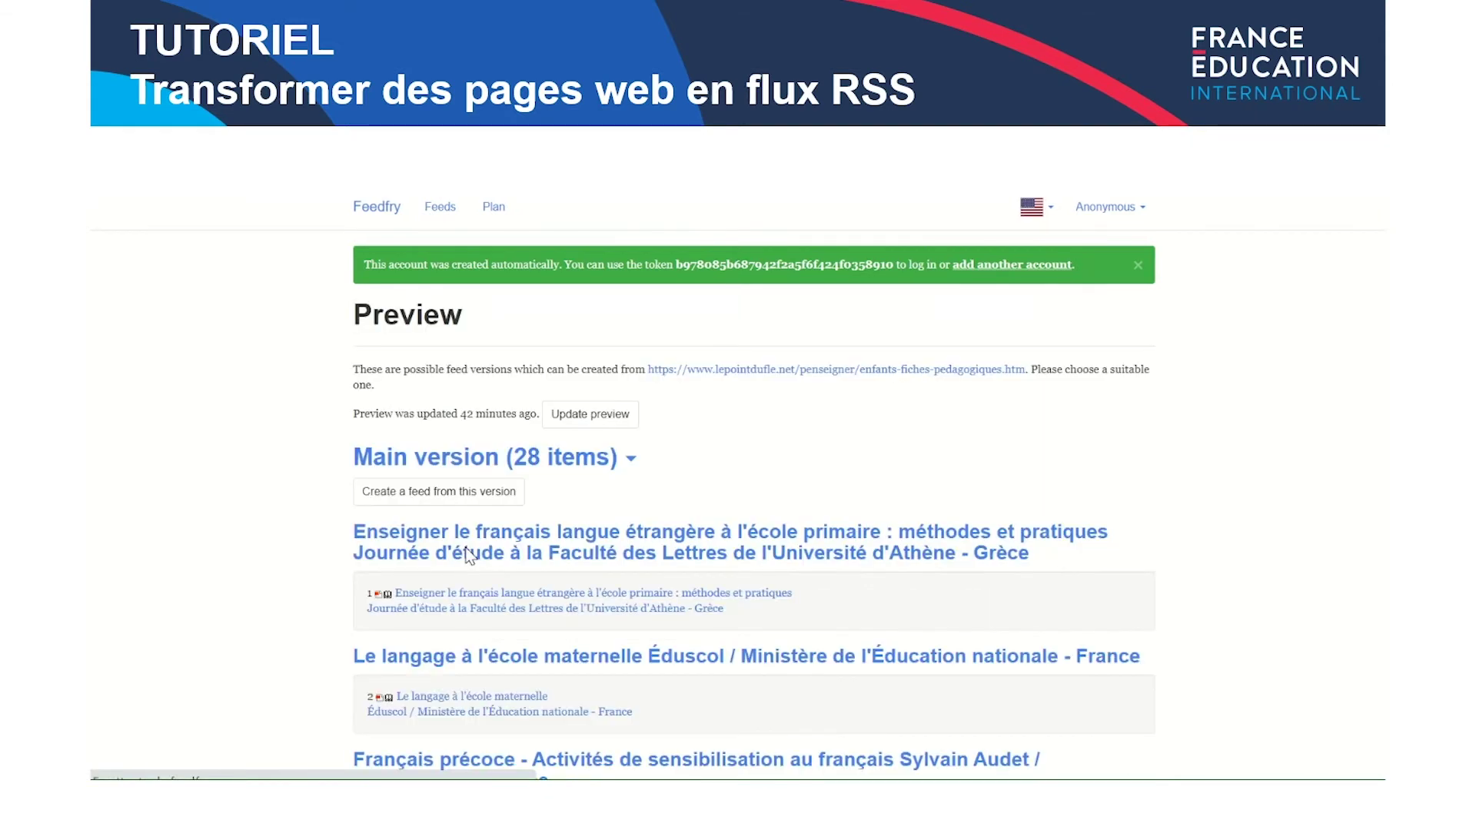
click(457, 500)
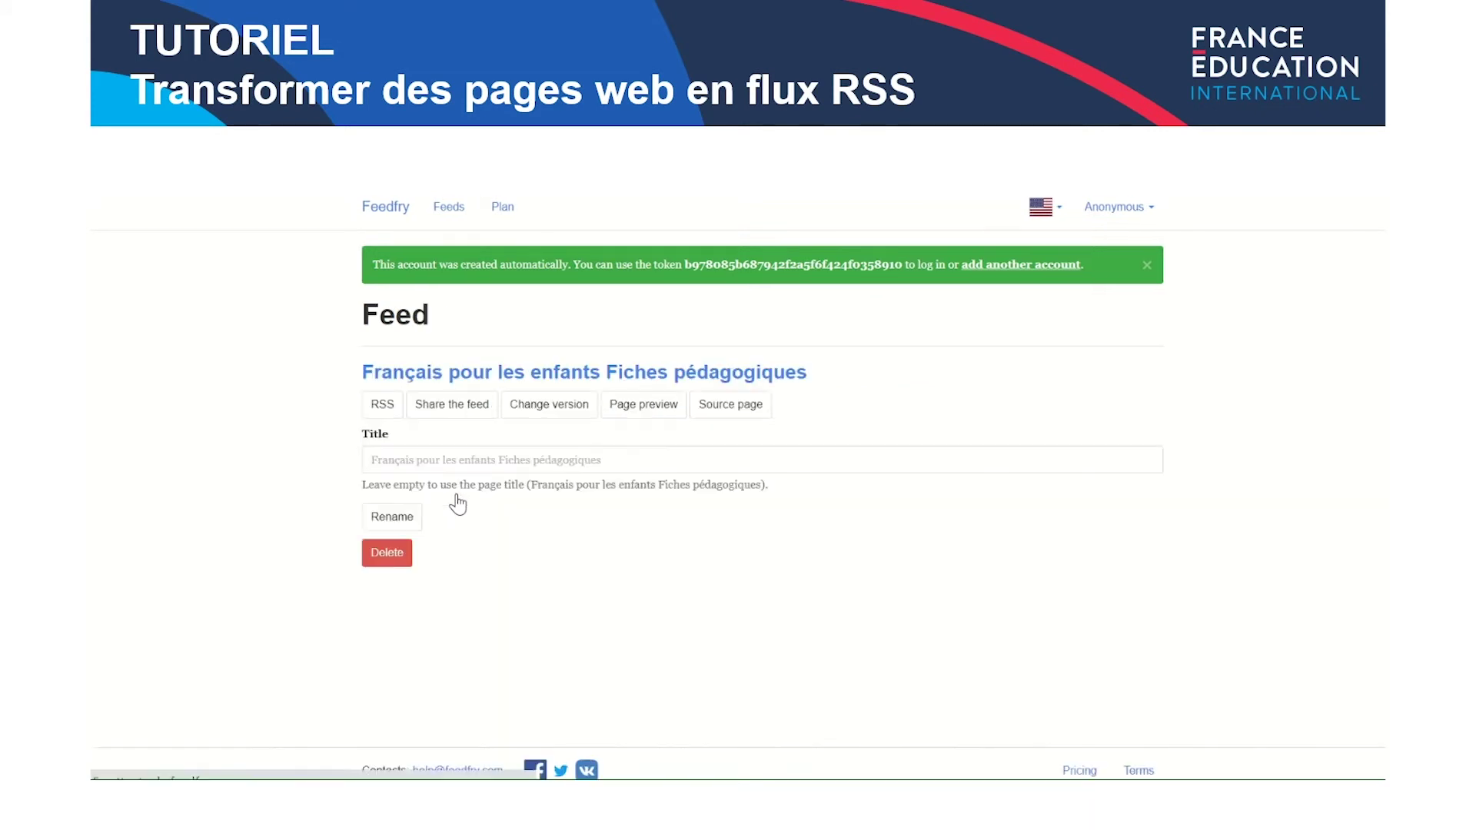
click(382, 413)
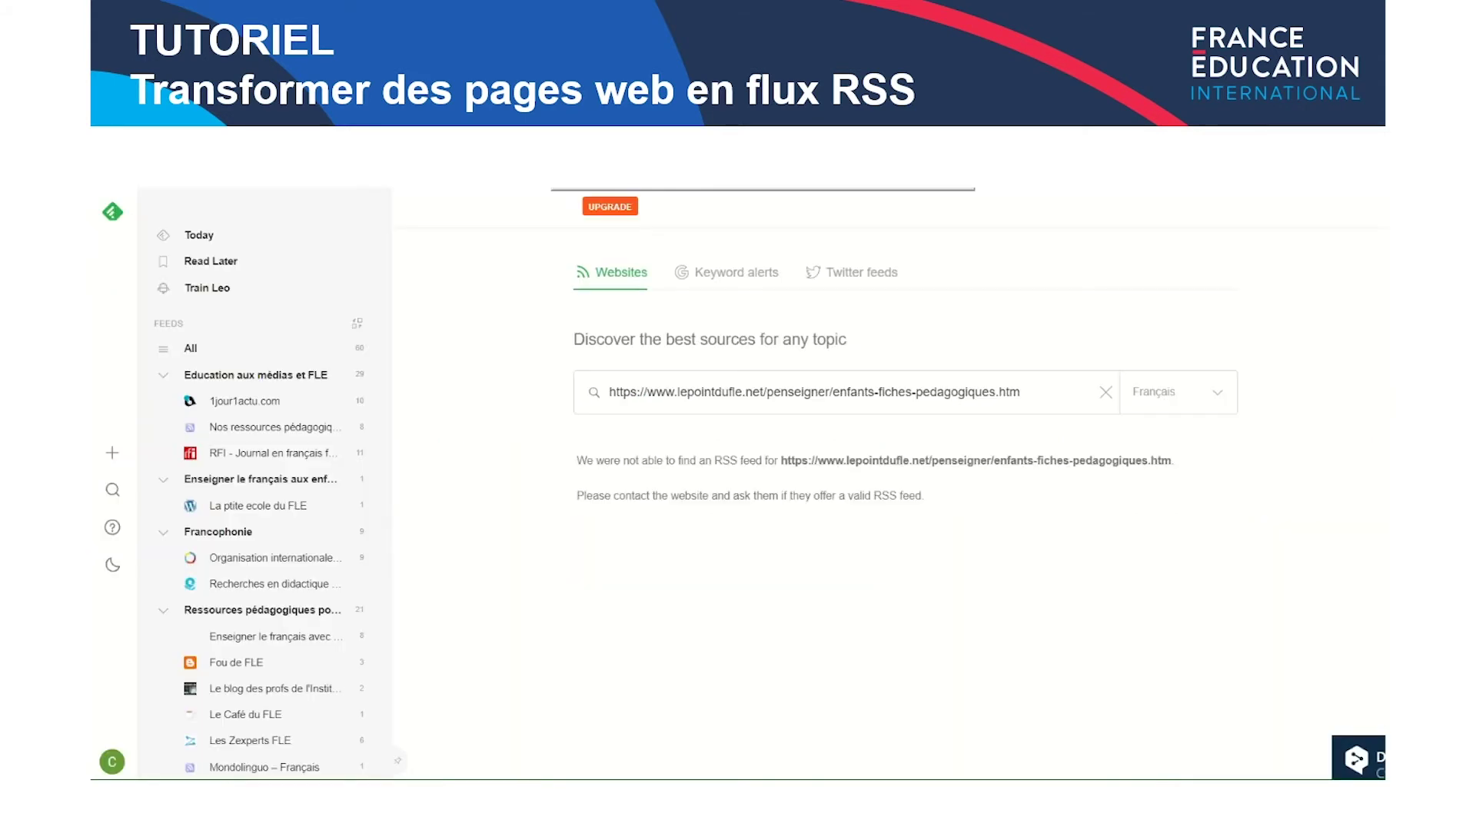
In Feedly, search the website sources for the copied Feedfry RSS link and follow the matching source in the feed "Enseigner le français aux enfants"
click(1105, 392)
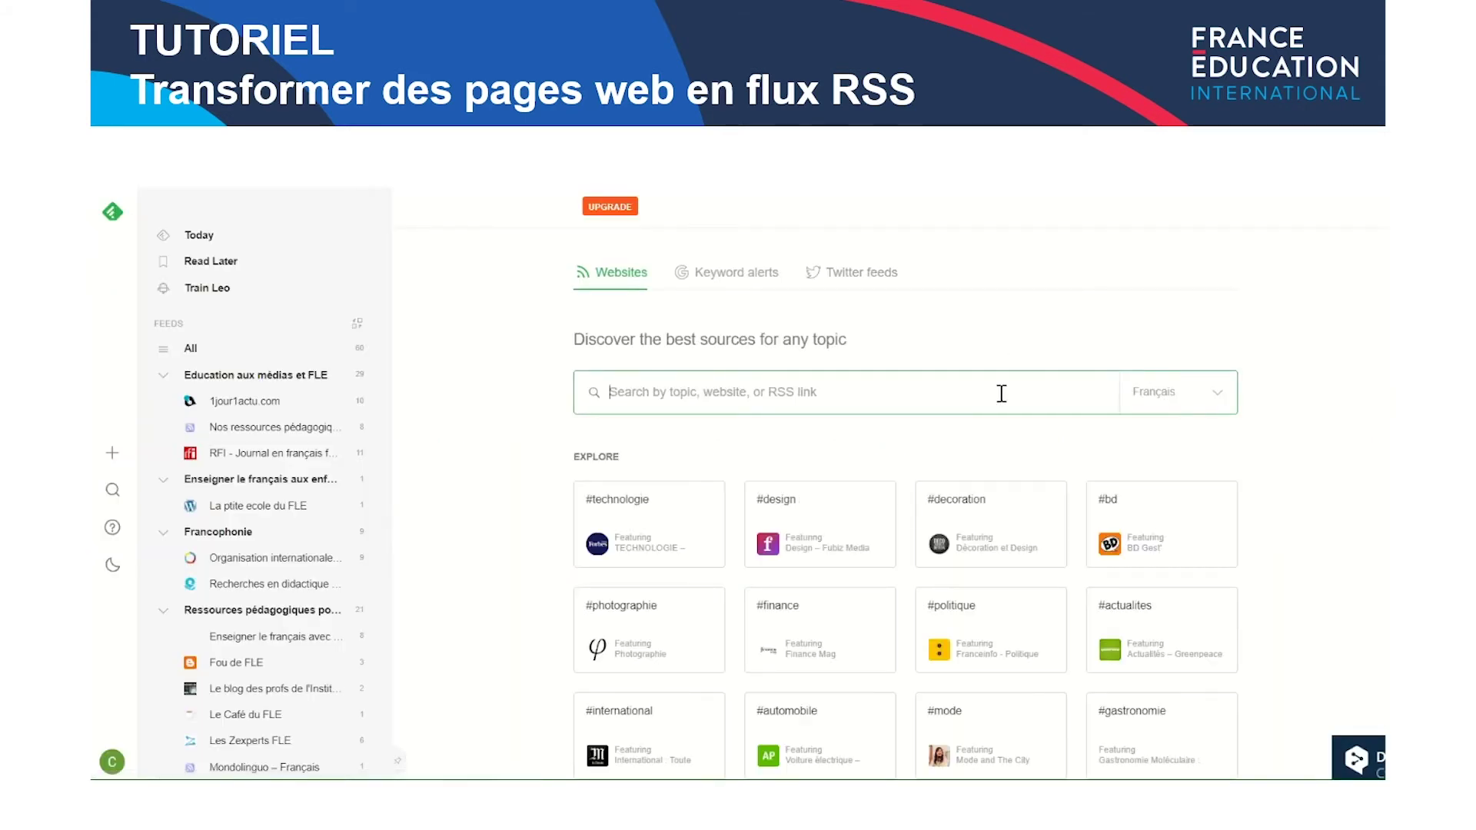
key(ctrl+v)
key(Return)
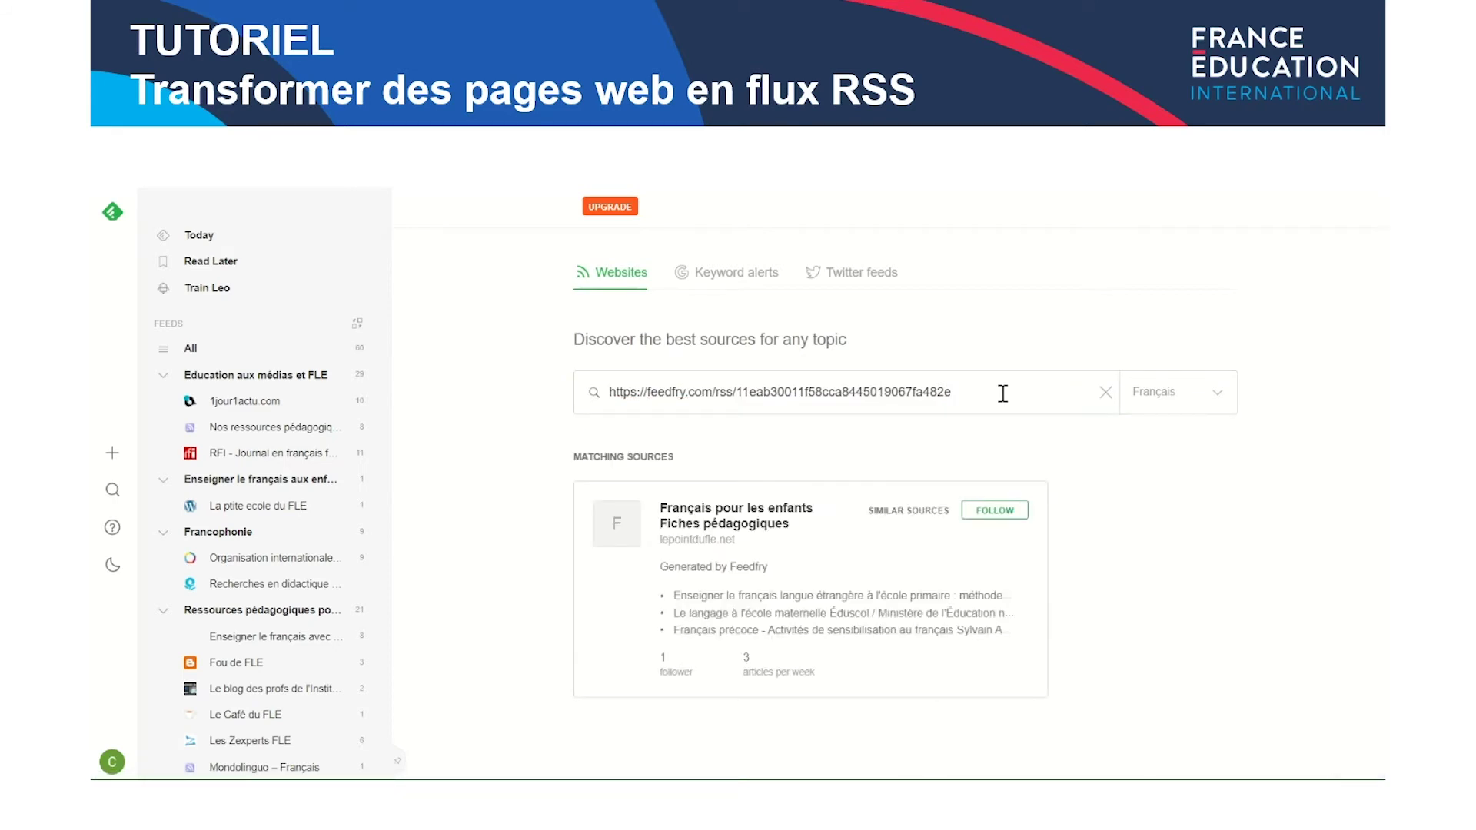
click(1013, 516)
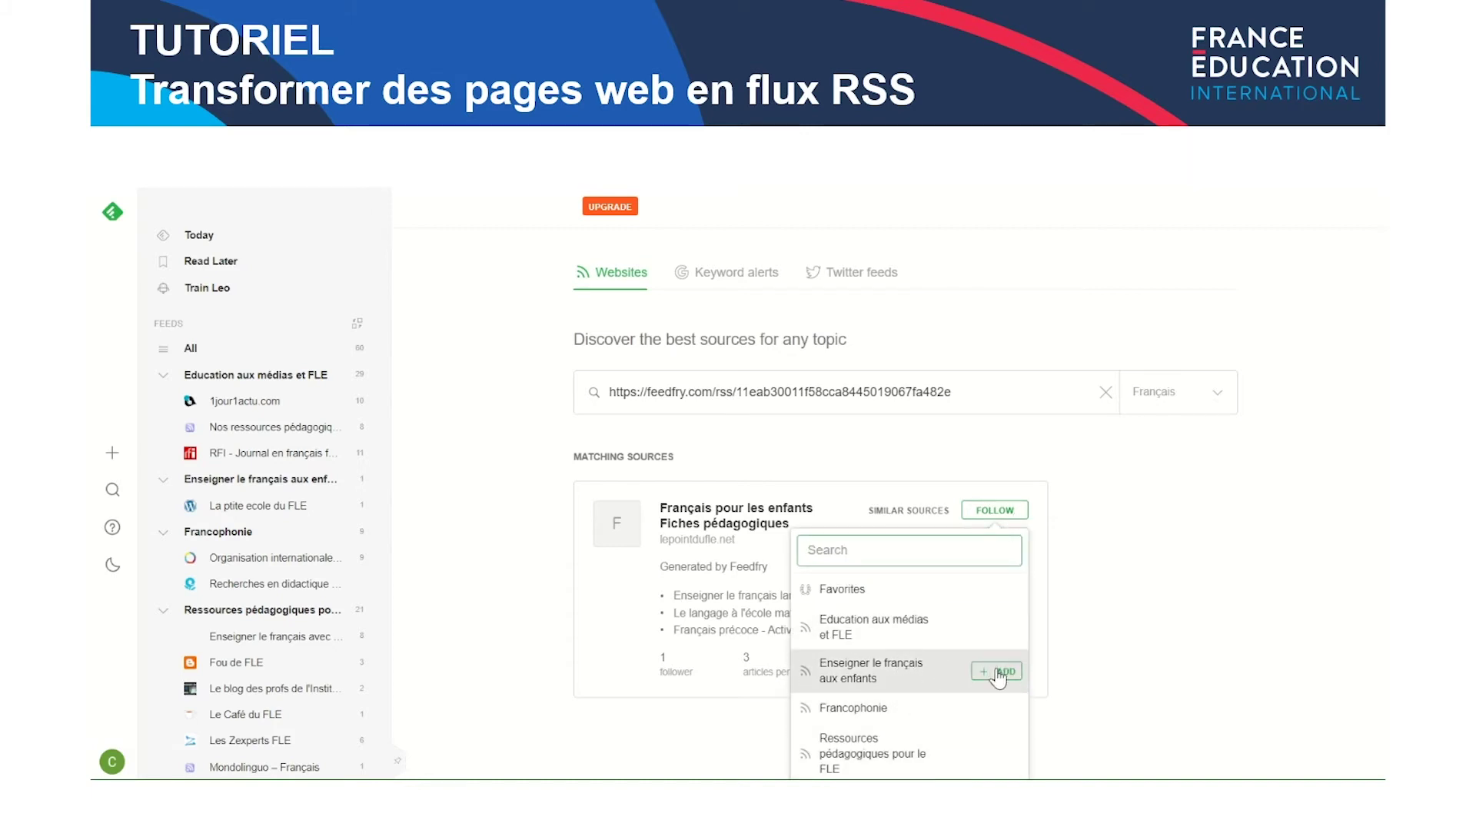
click(997, 675)
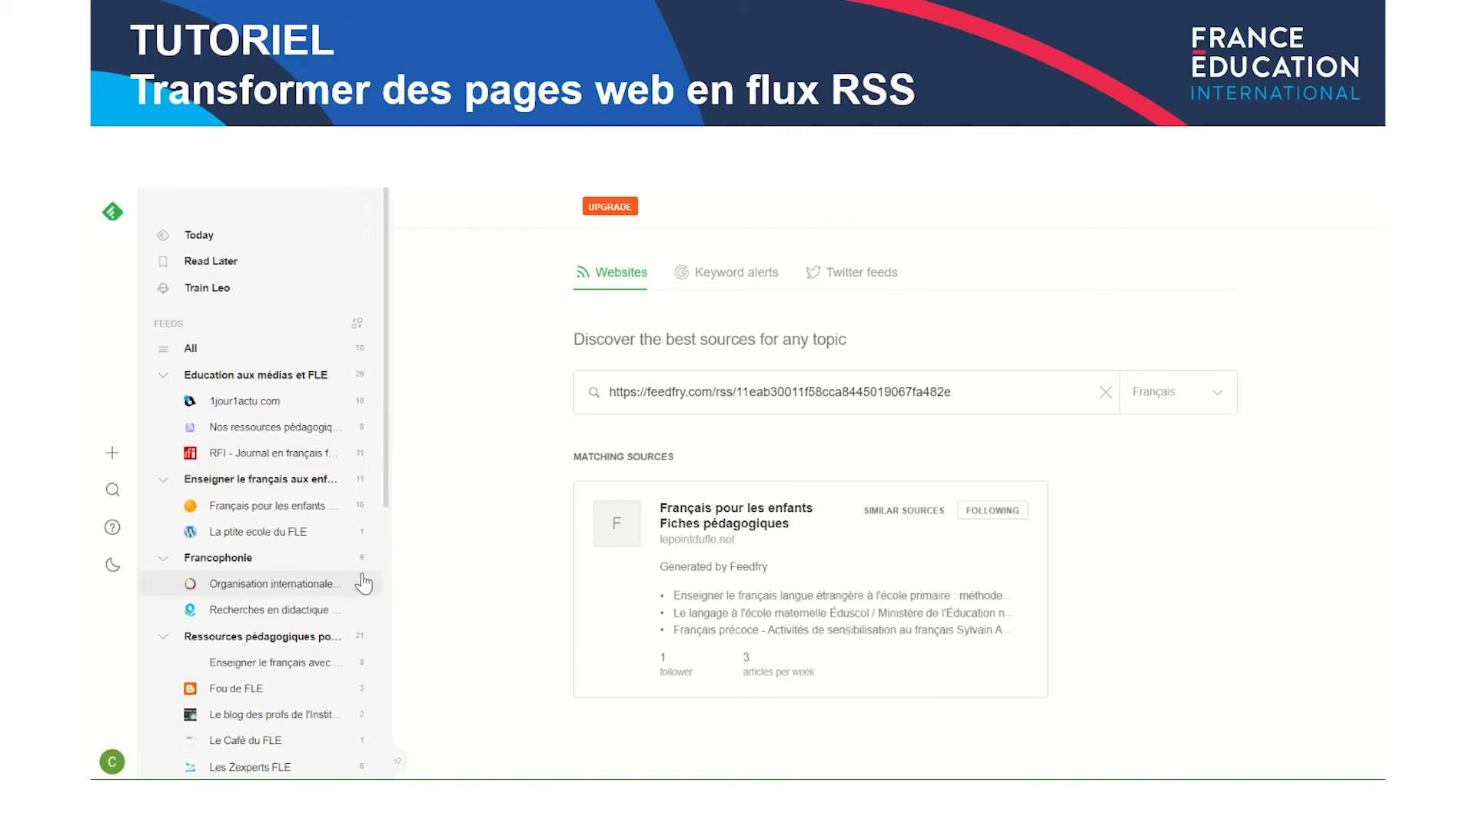
Rename the source "Français pour les enfants Fiches pédagogiques" to "Point du FLE - fiches pédagogiques"
right_click(326, 512)
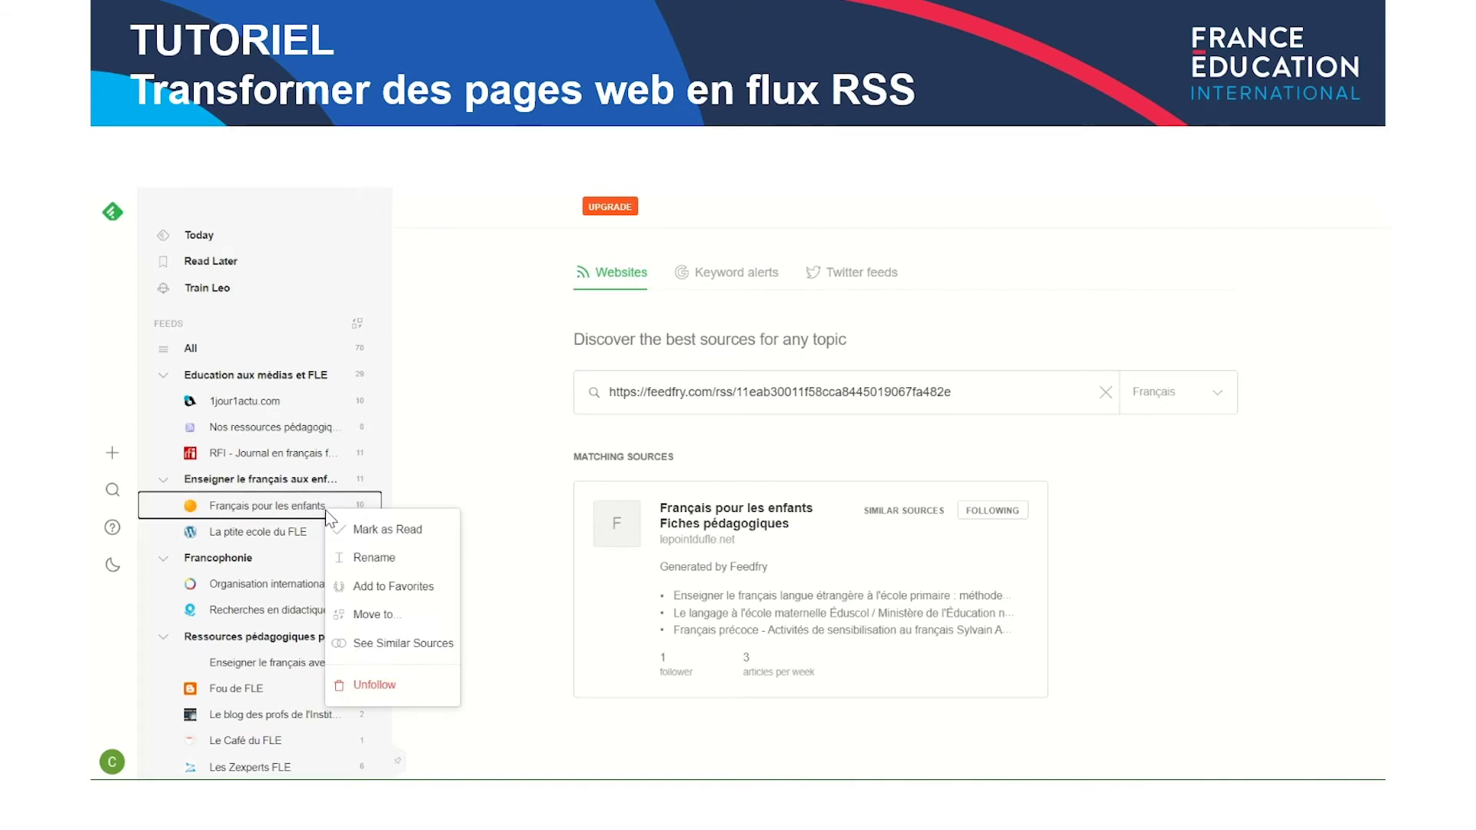
click(377, 562)
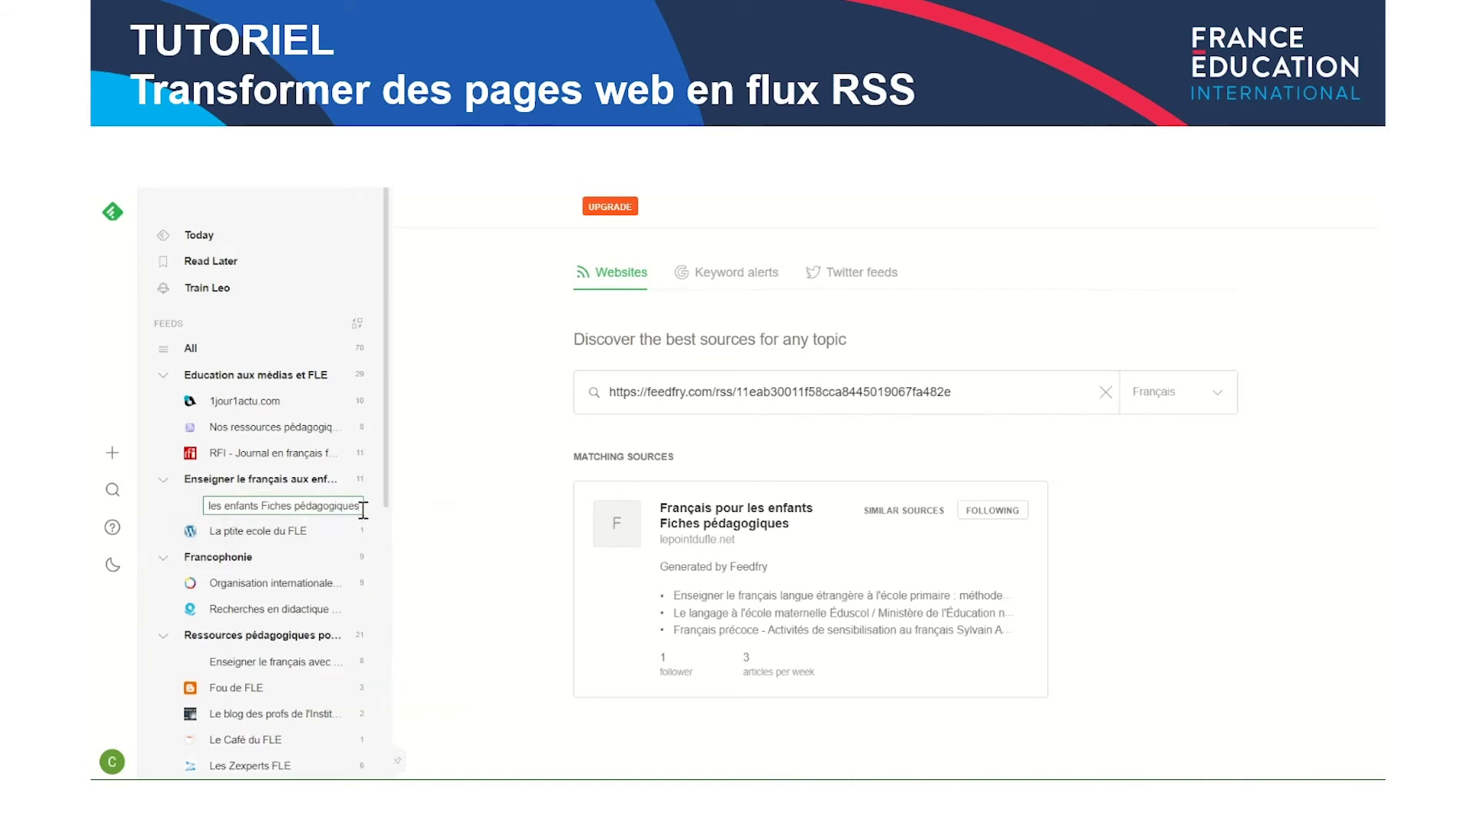
drag(362, 506, 192, 514)
text(Point du )
text(FLE - fiche)
text(s péda)
text(gogiques)
key(Return)
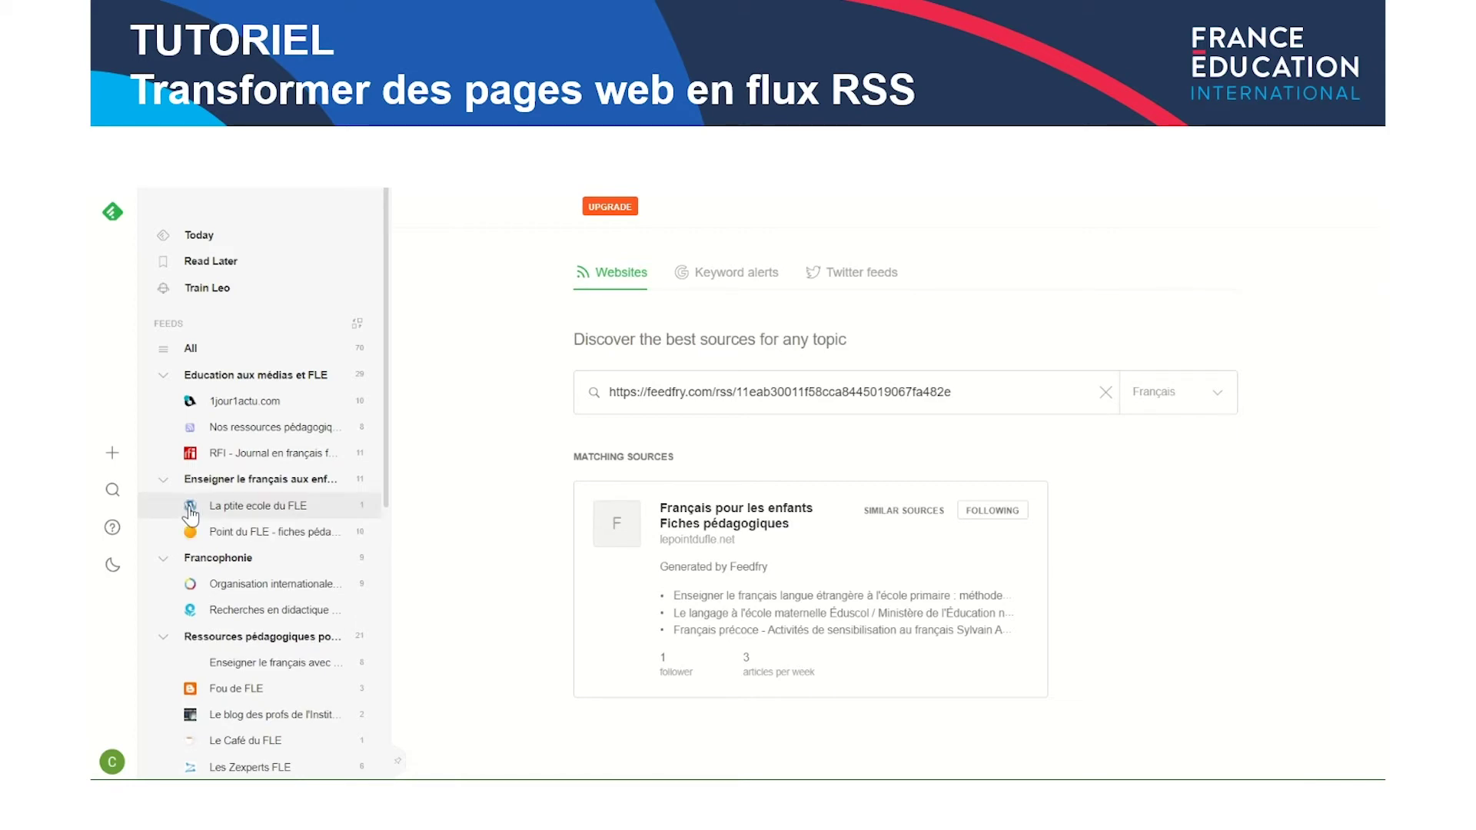
View the sources "La ptite ecole du FLE" and "Point du FLE - fiches pédagogiques", and open the latter's first article
click(227, 509)
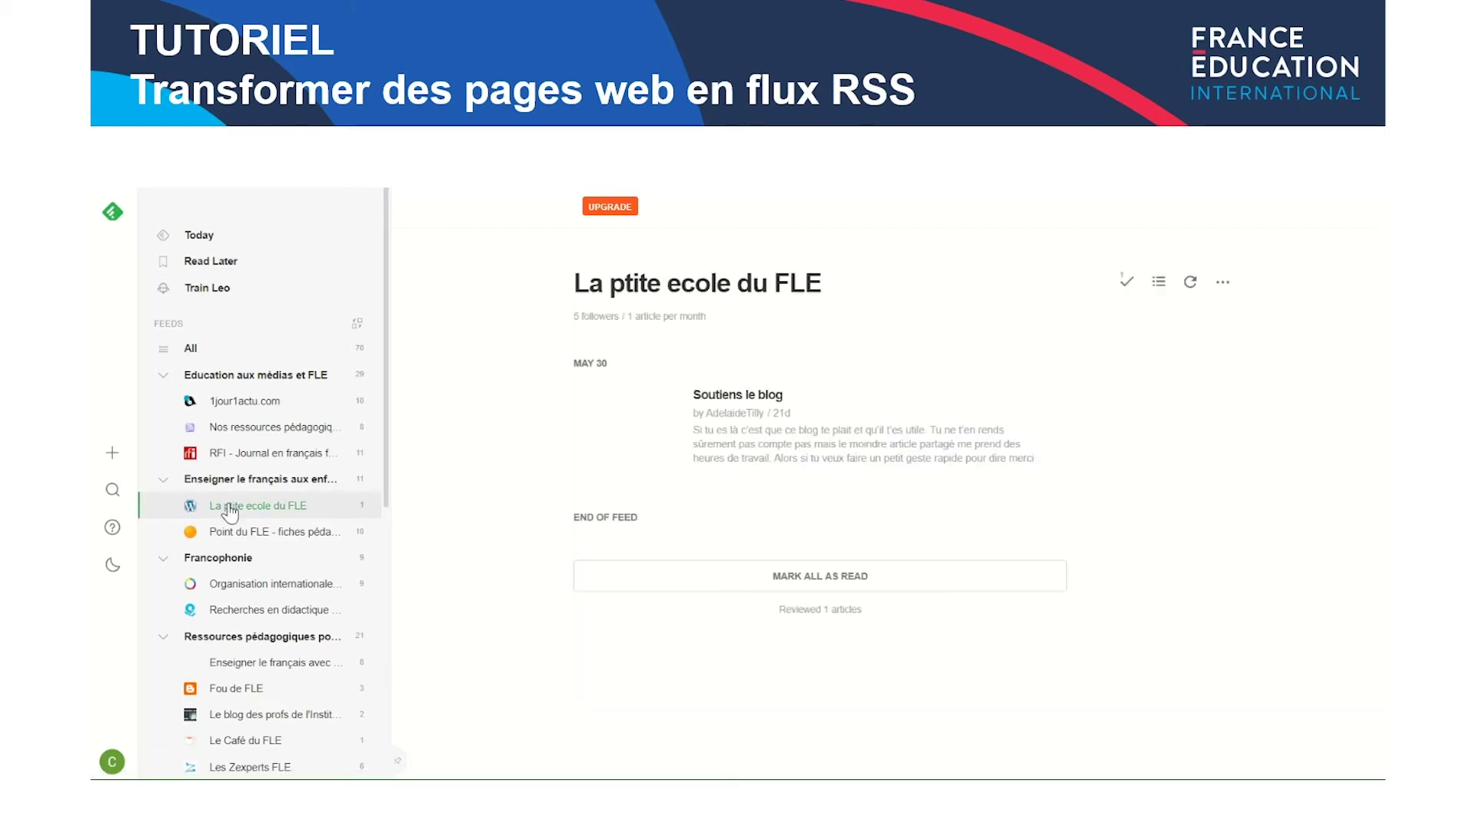
click(269, 531)
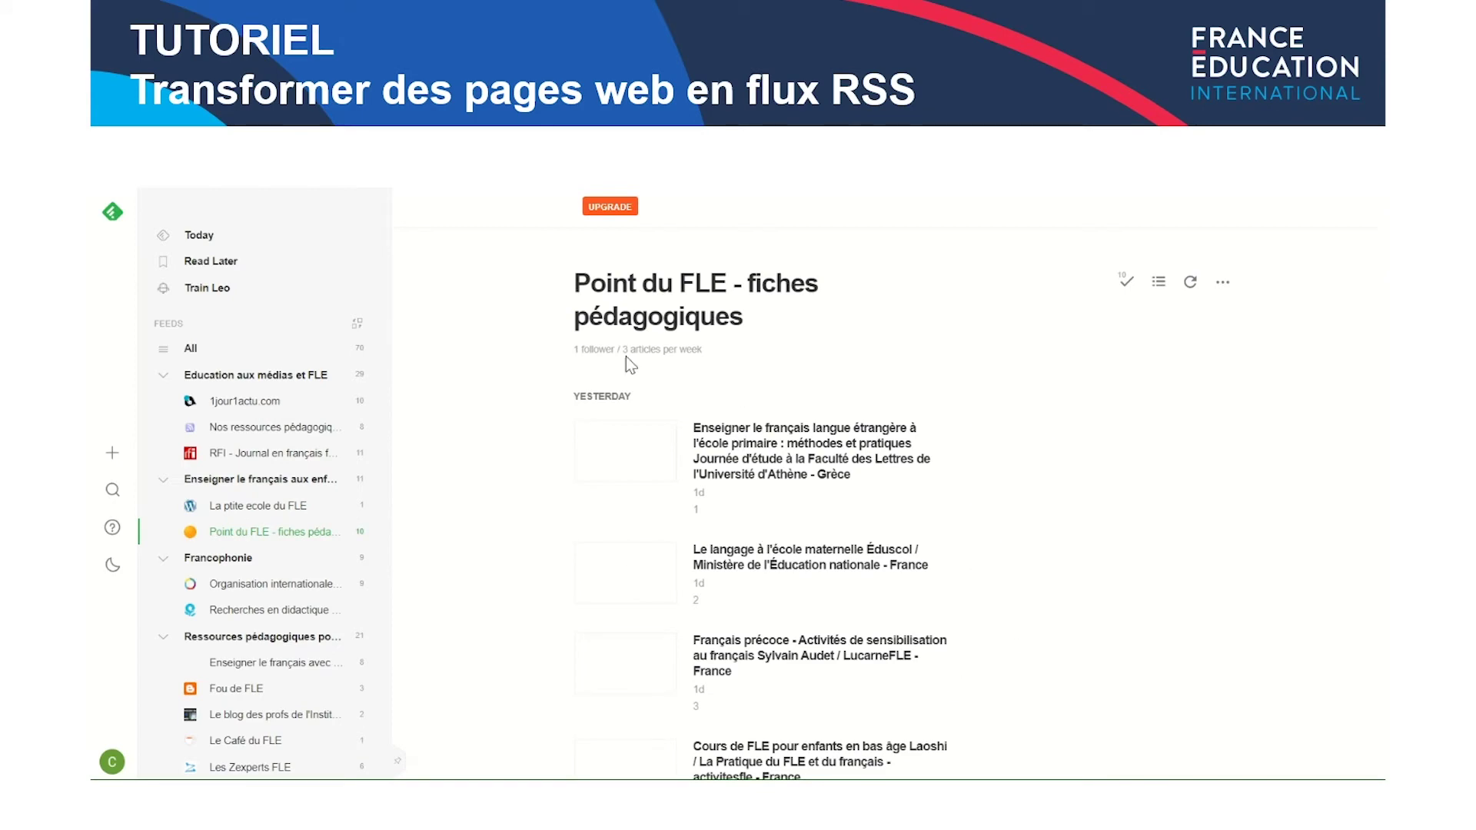
scroll(838, 450, down, 5)
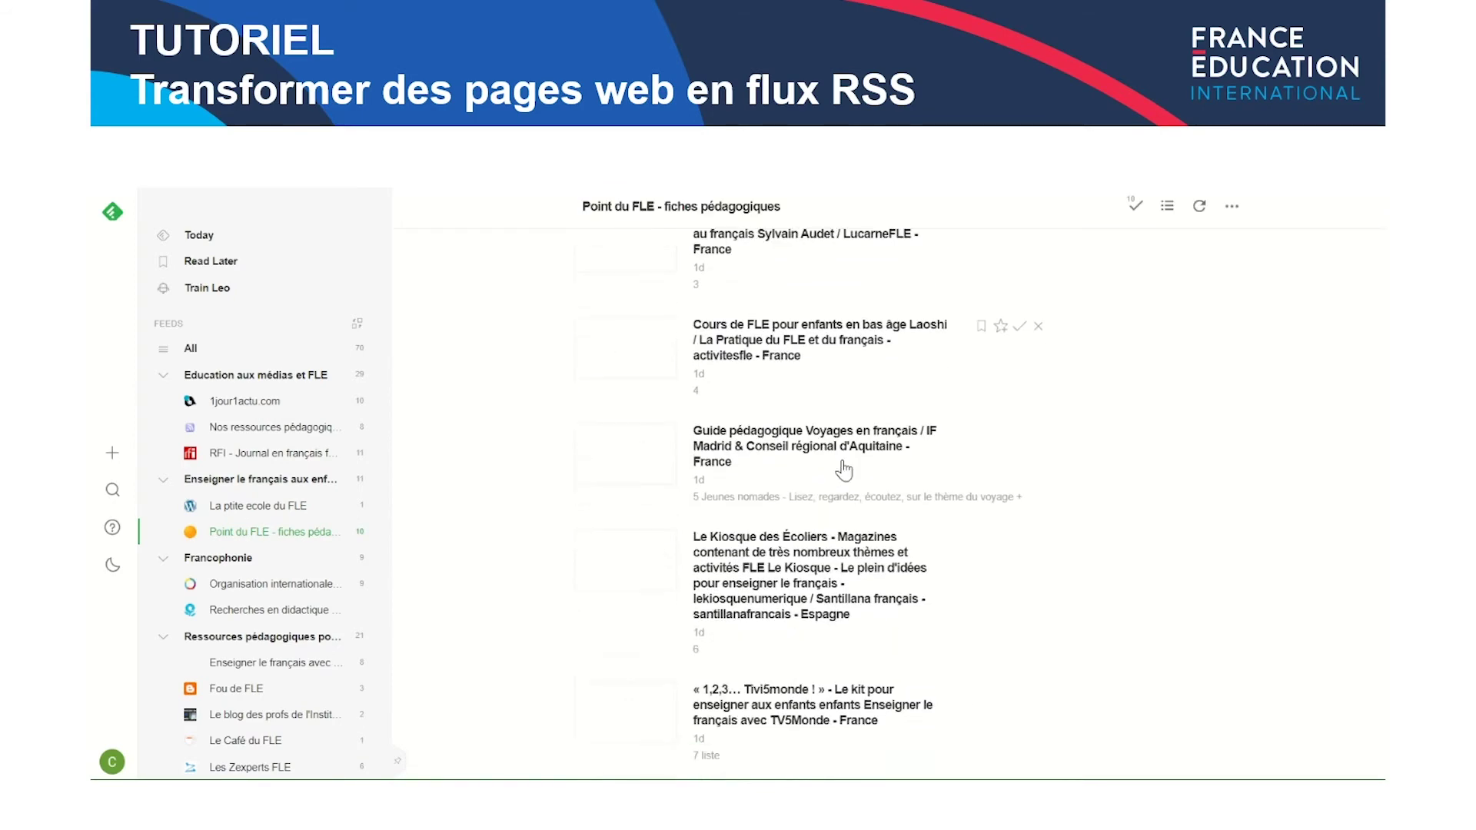
scroll(842, 465, up, 4)
scroll(843, 469, up, 1)
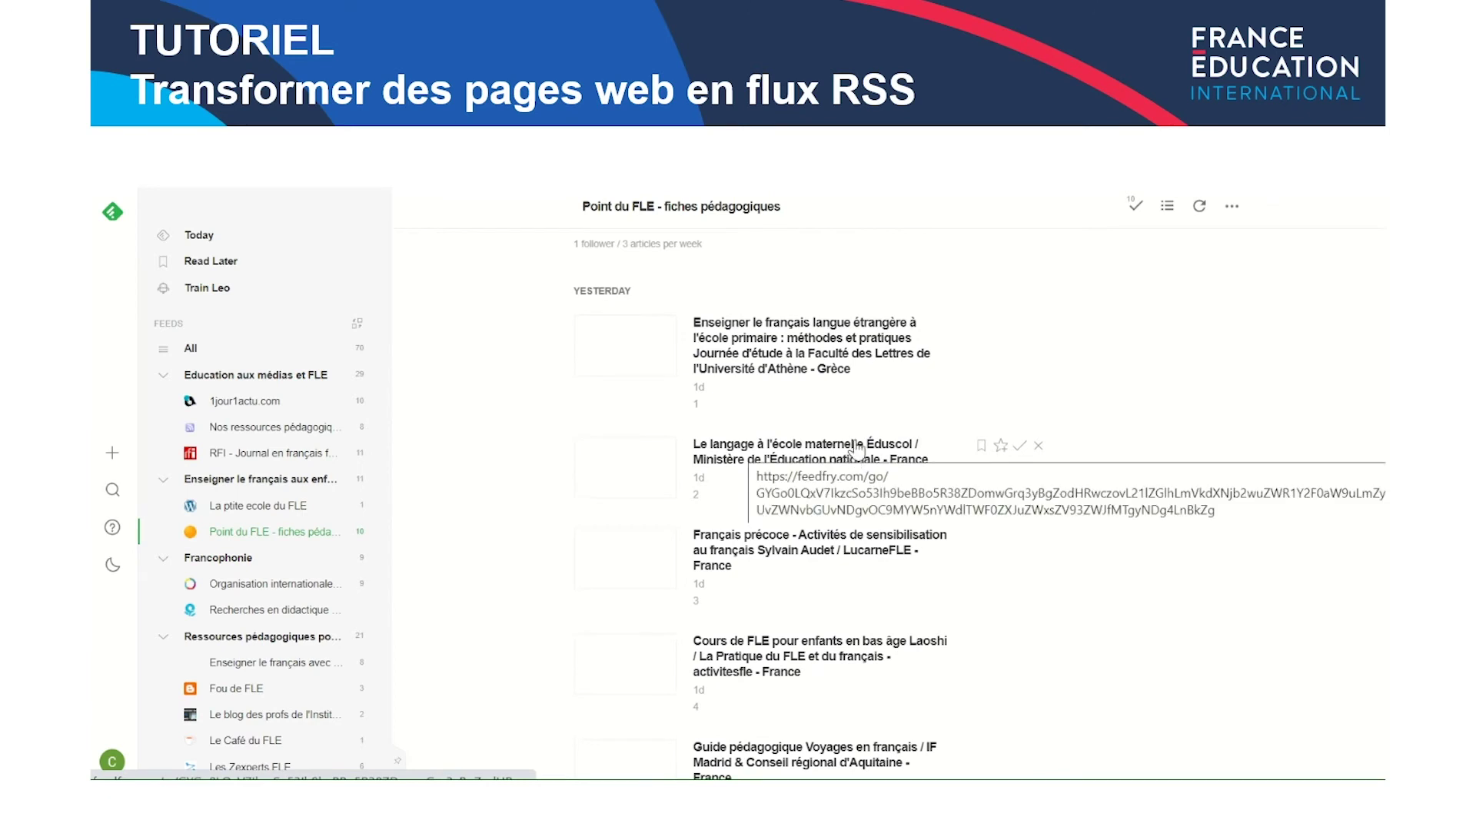
click(770, 378)
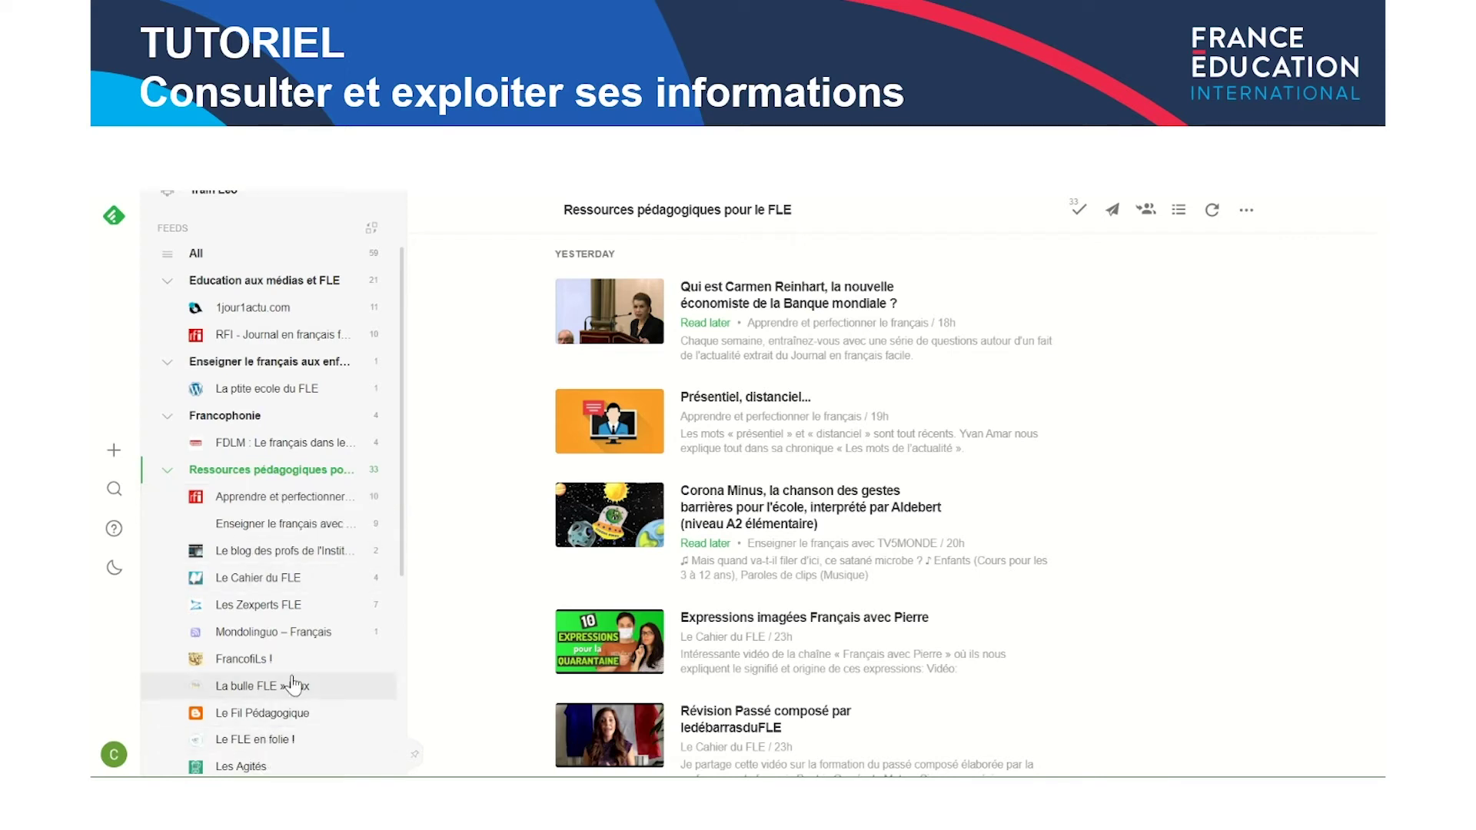
Try the title-only and cards layouts on the feed "Ressources pédagogiques pour le FLE", and return to Magazine View to browse its articles
click(1246, 215)
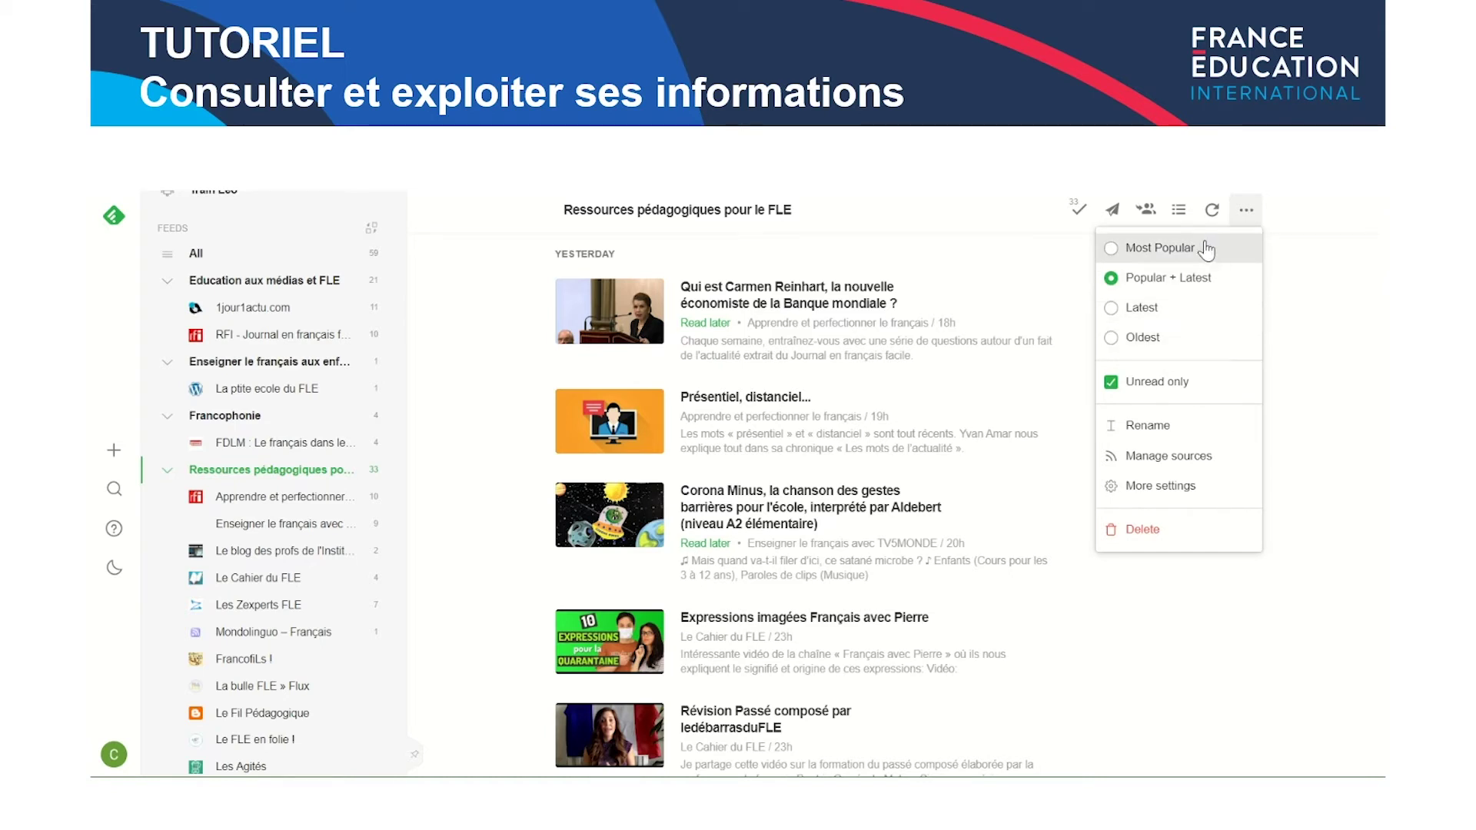
click(1181, 214)
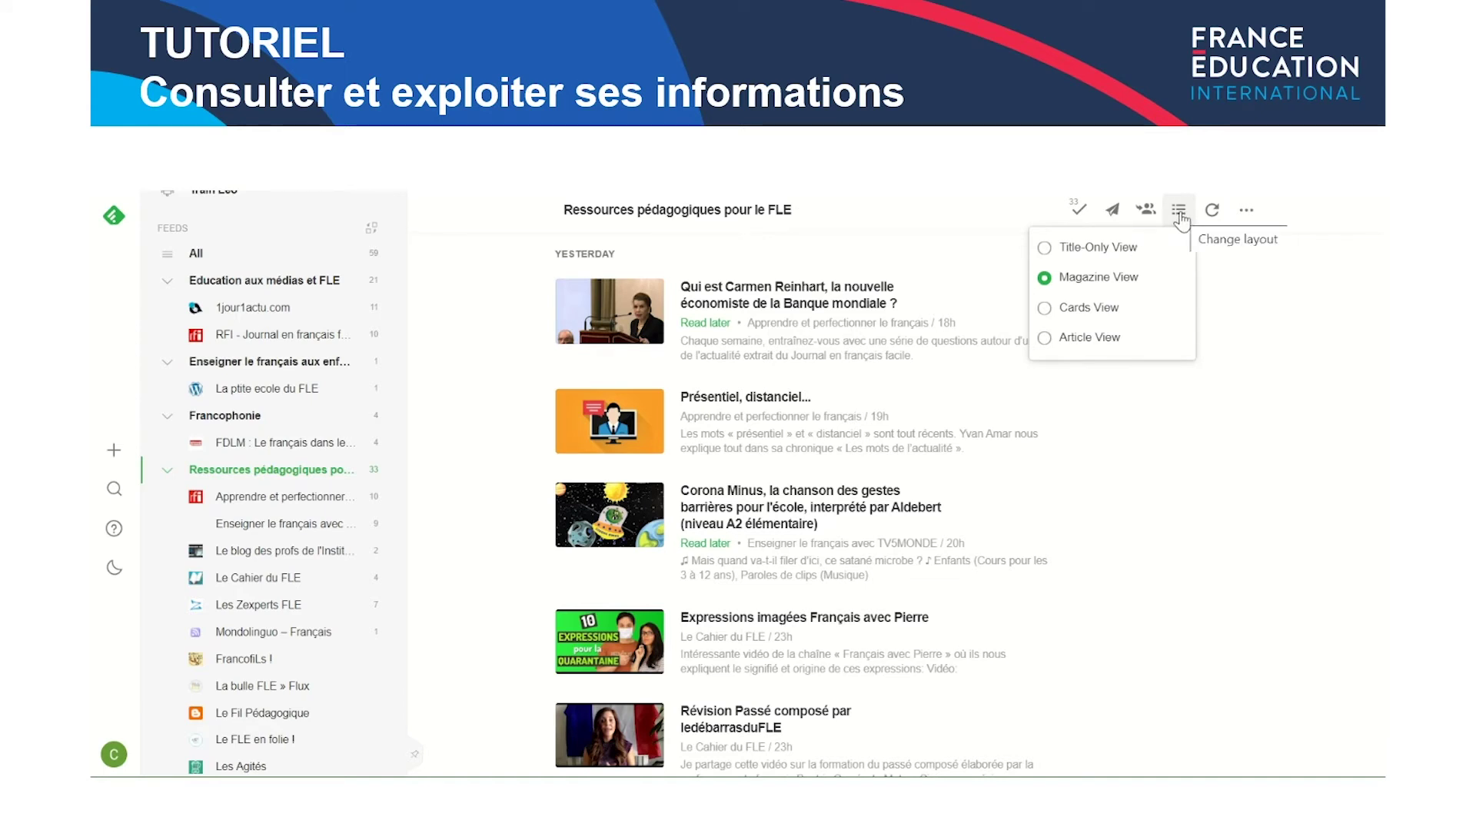
click(1107, 252)
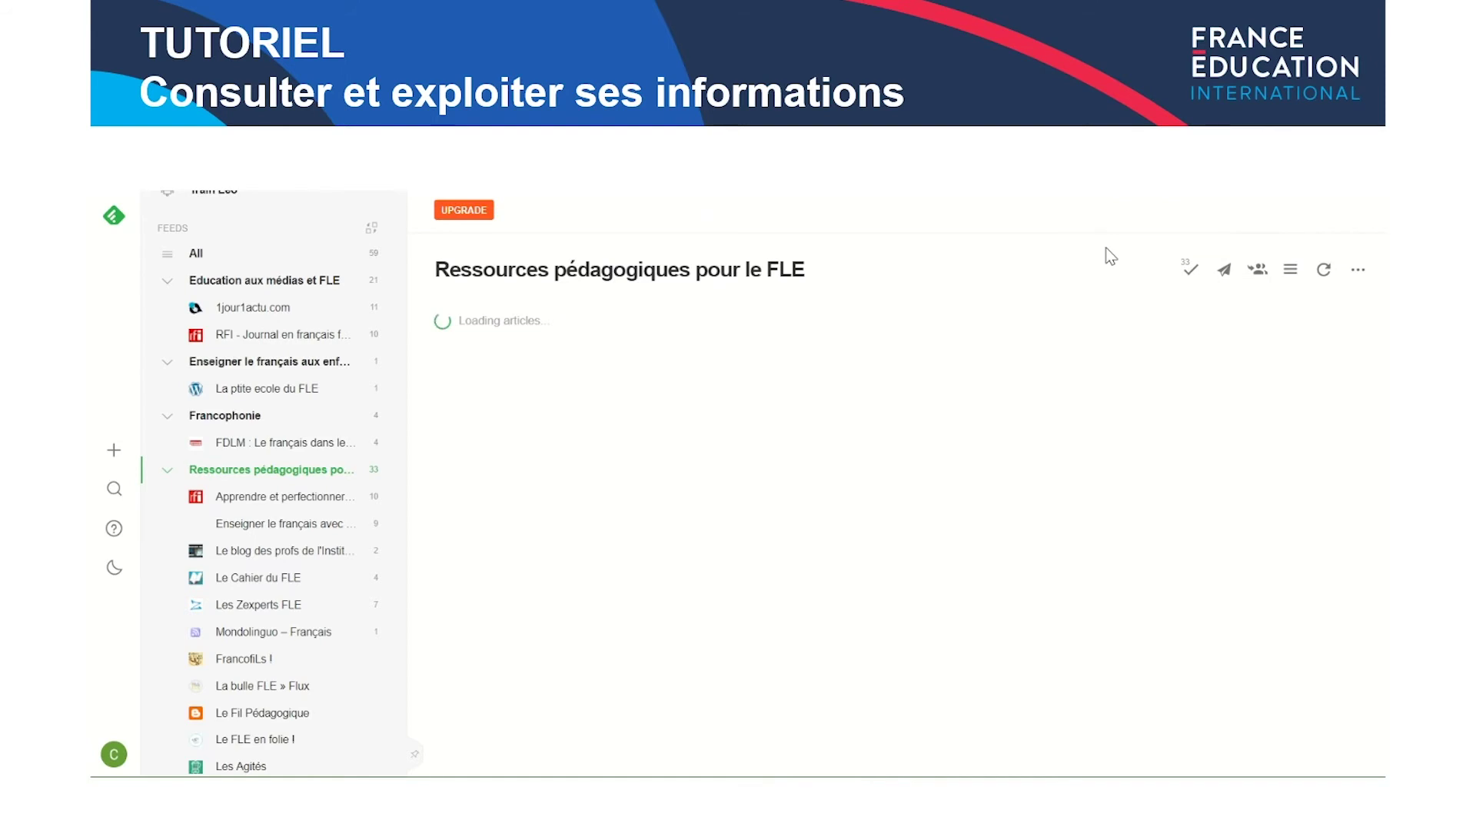
click(1291, 270)
click(1234, 341)
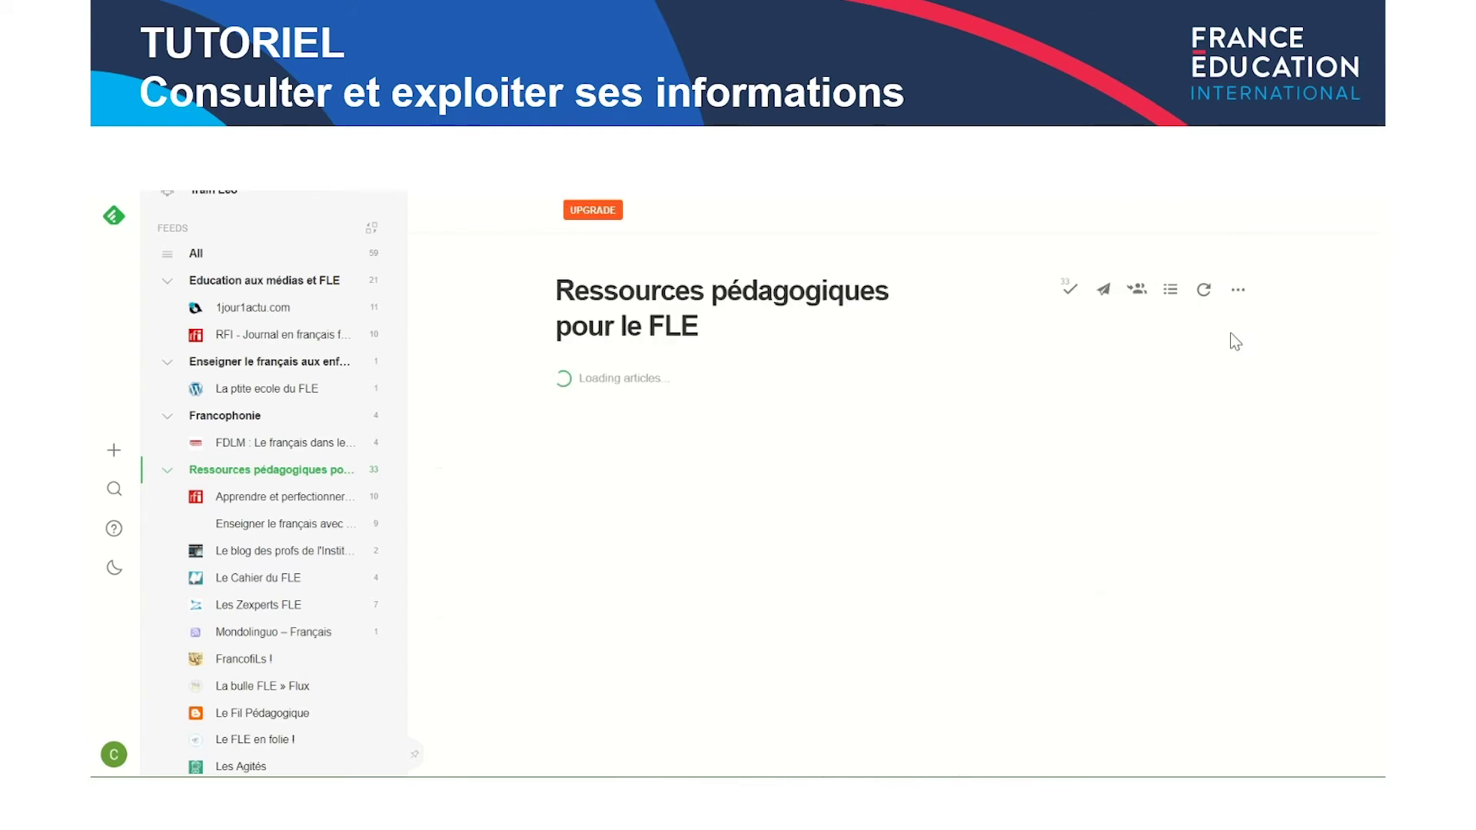
click(1171, 298)
click(1092, 387)
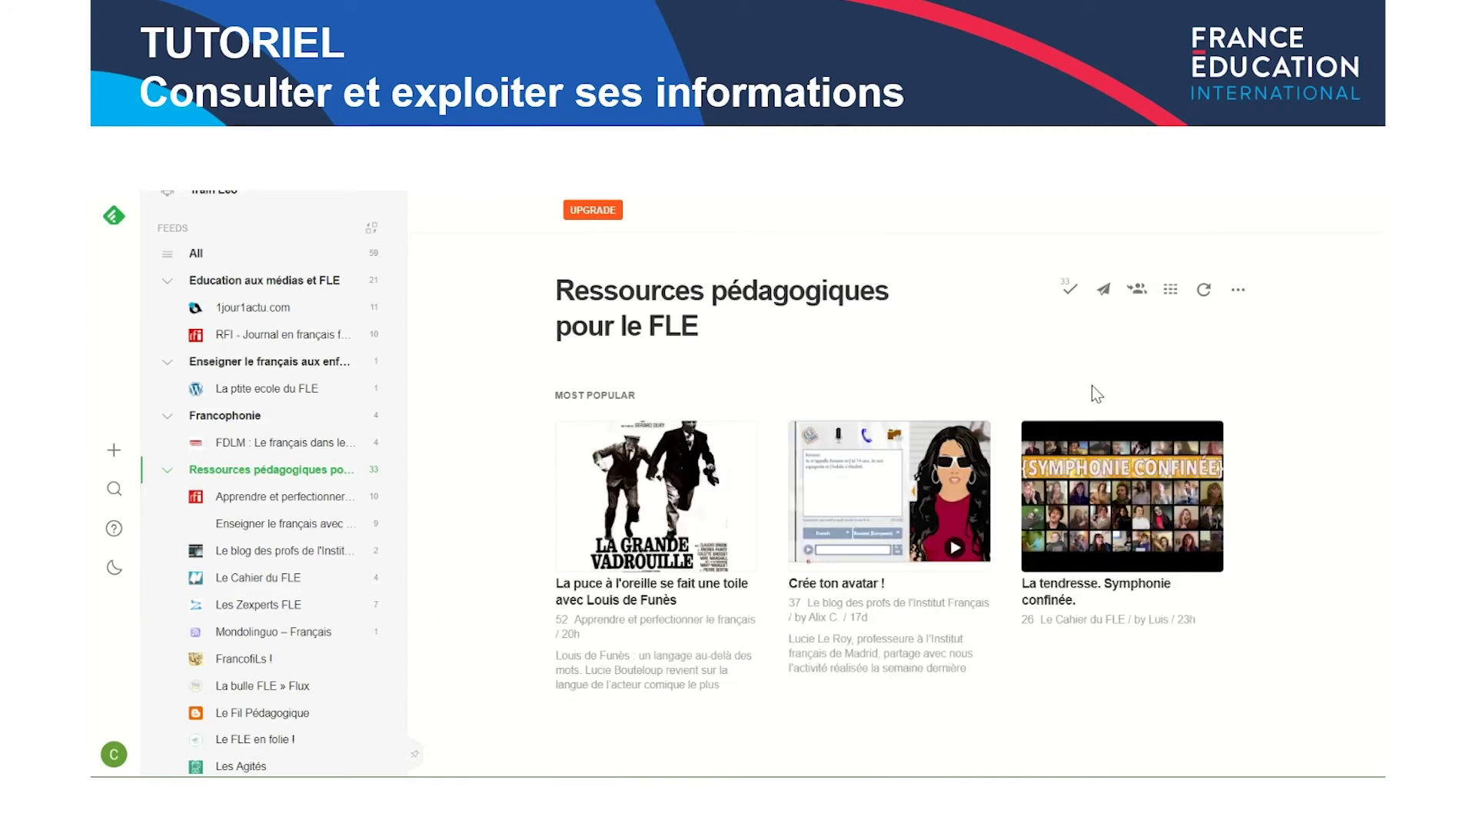
click(1169, 301)
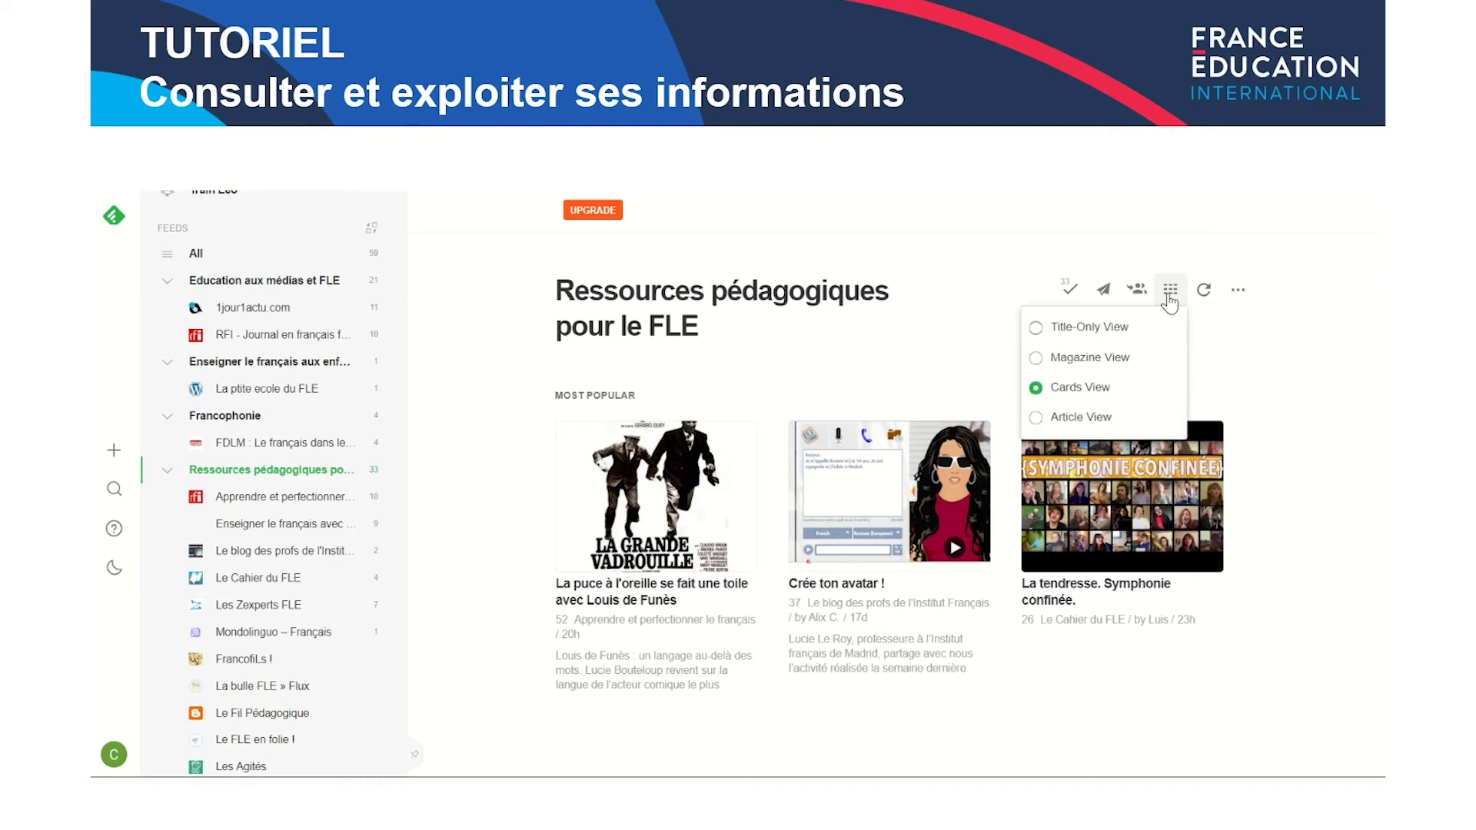
click(1113, 365)
scroll(957, 461, down, 6)
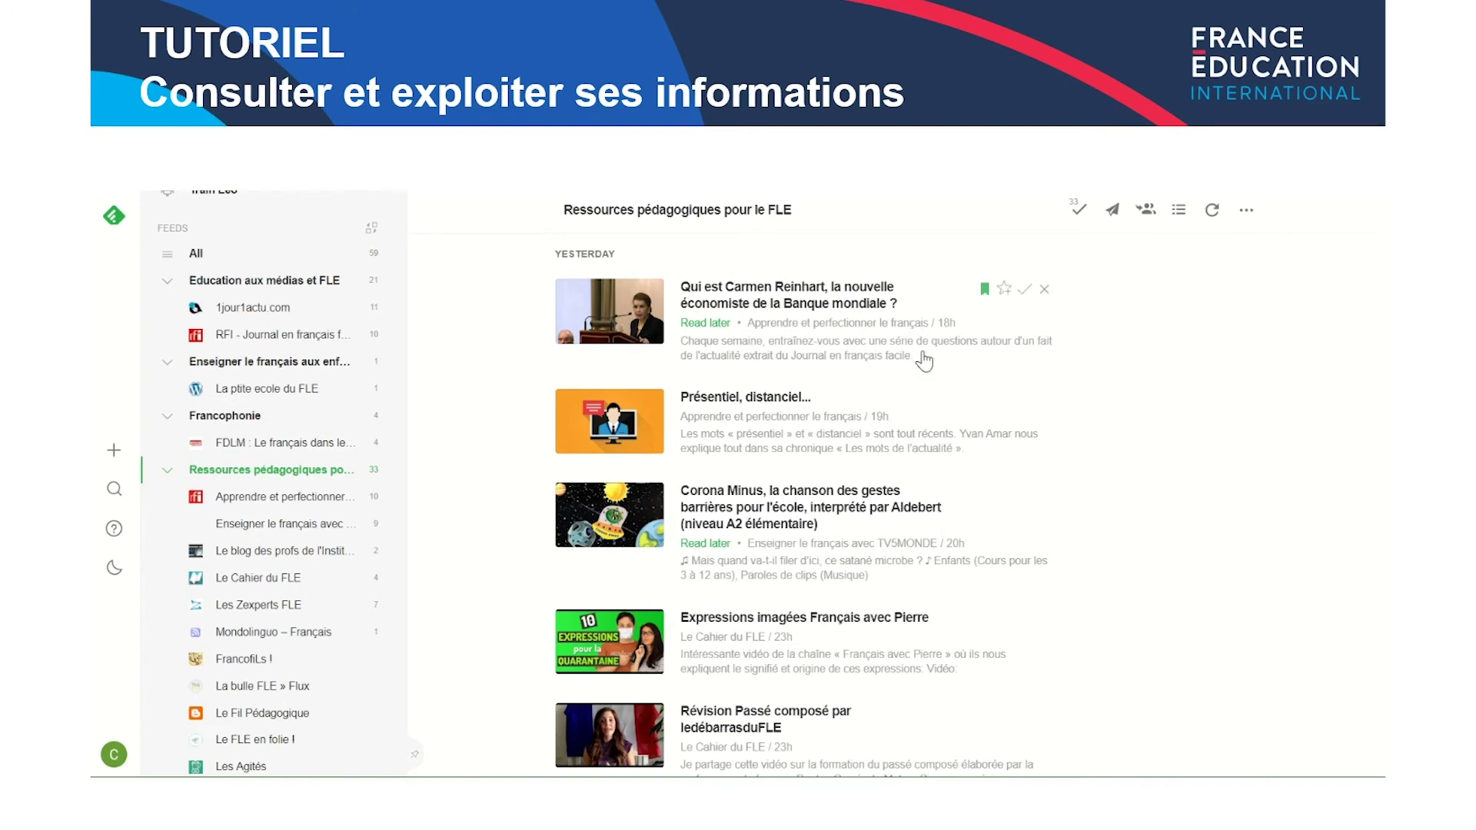
scroll(918, 507, down, 3)
scroll(915, 569, down, 2)
scroll(922, 592, up, 3)
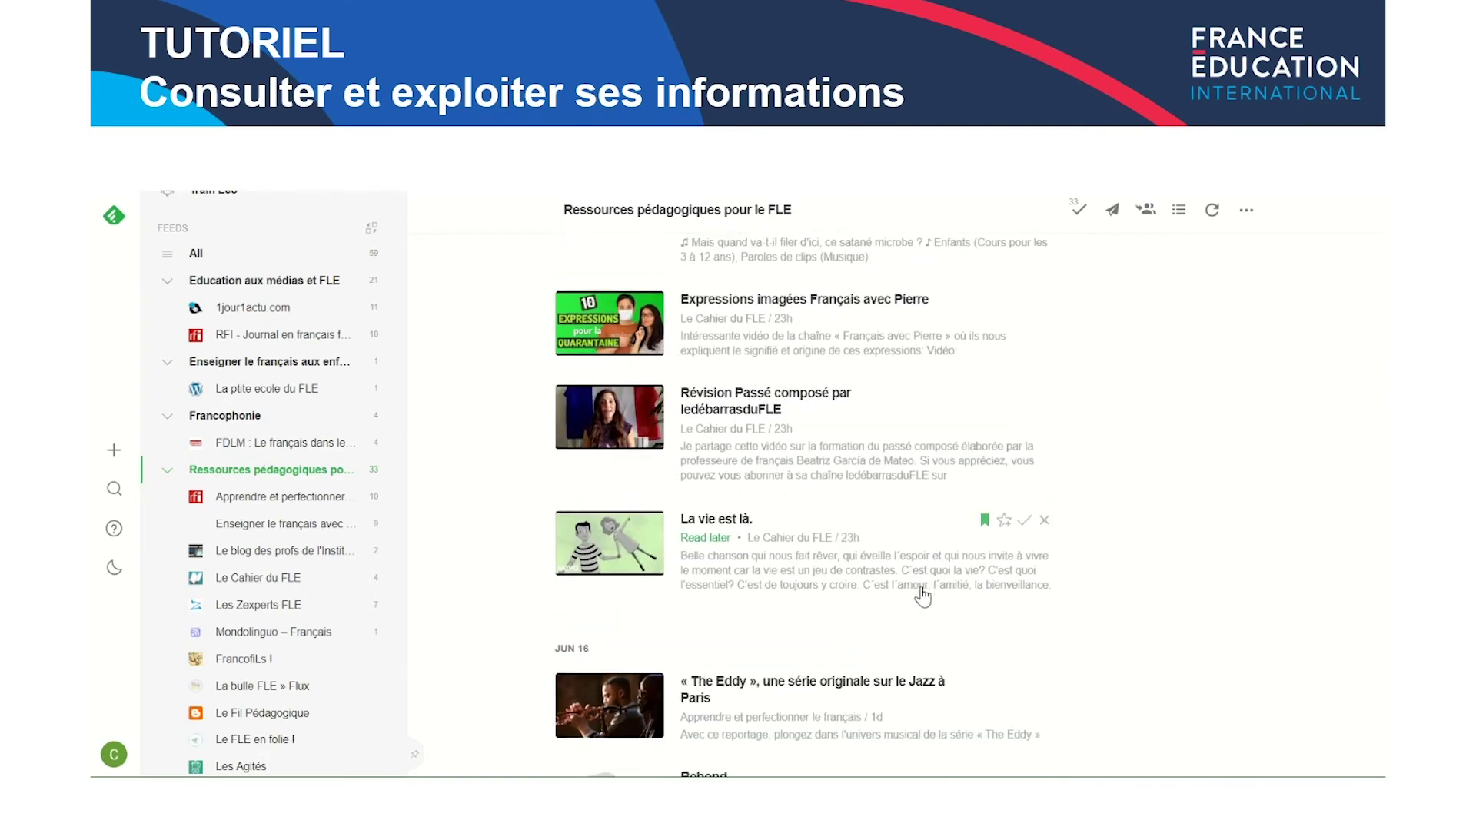
scroll(922, 589, up, 2)
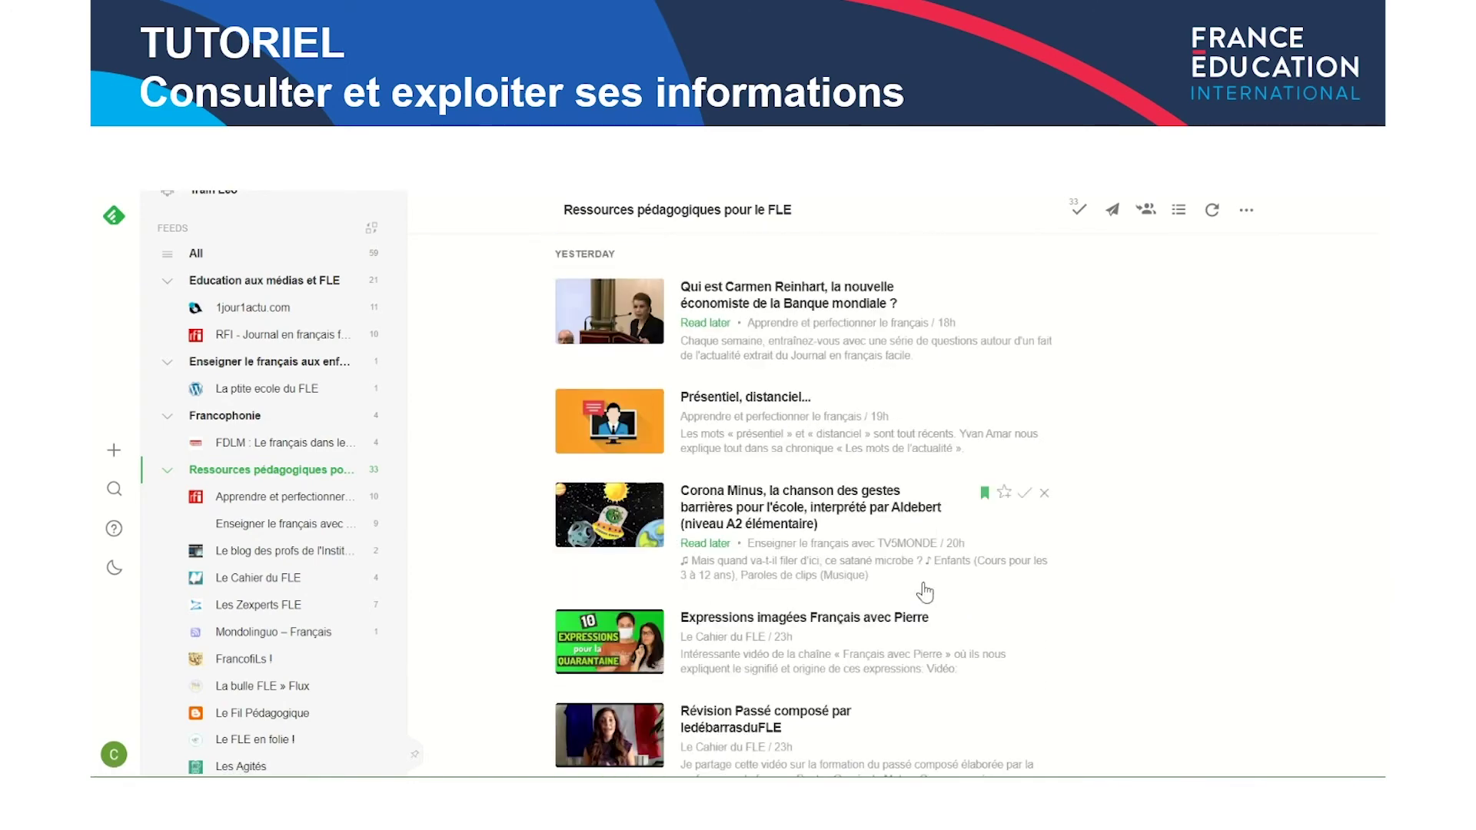
Save "Expressions imagées Français avec Pierre" and "Révision Passé composé par ledébarrasduFLE" for later, and remove and re-save "La vie est là."
mouse_move(1046, 354)
scroll(984, 342, down, 2)
scroll(983, 346, down, 2)
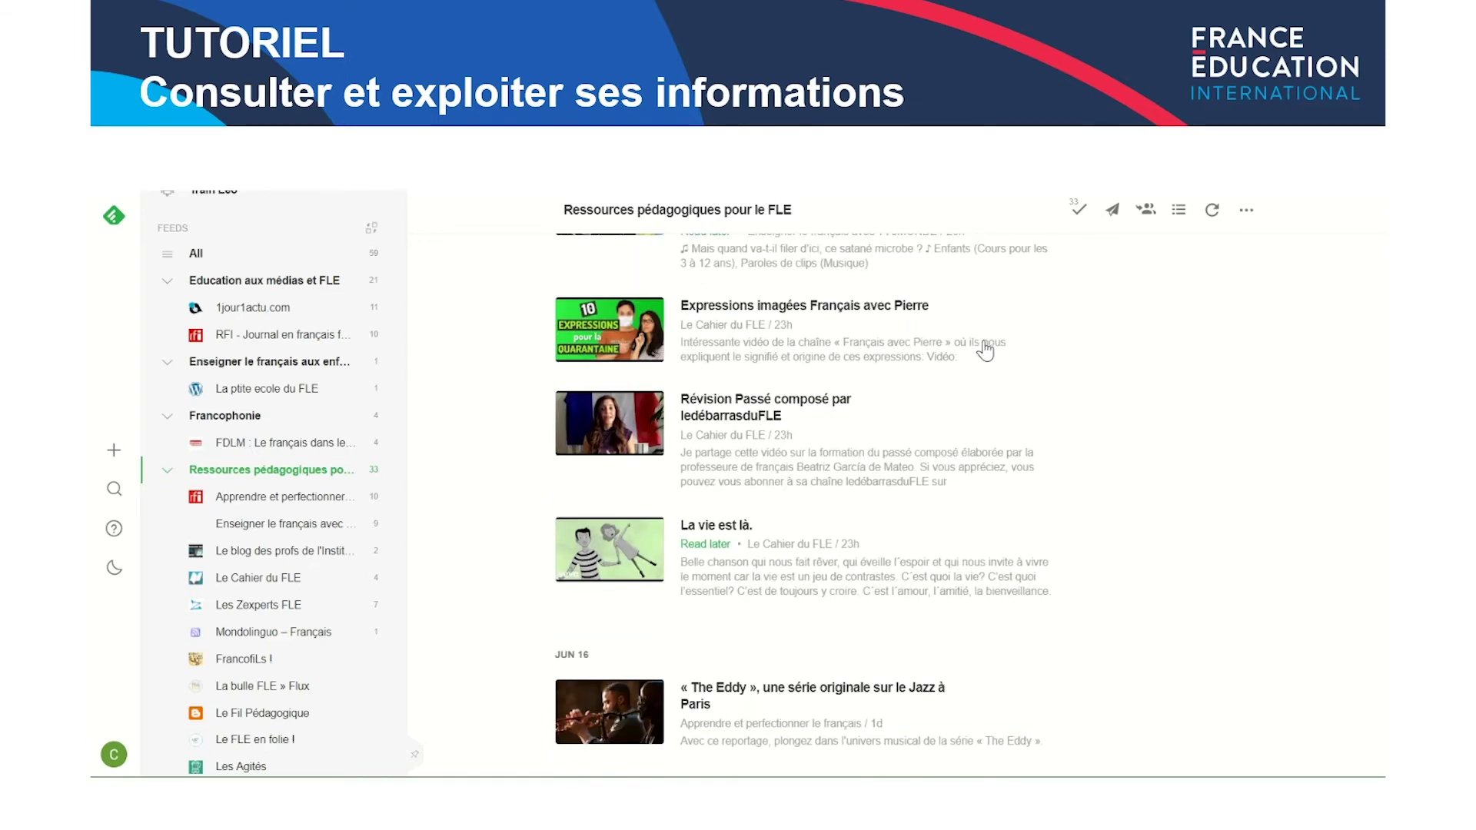
scroll(984, 353, up, 1)
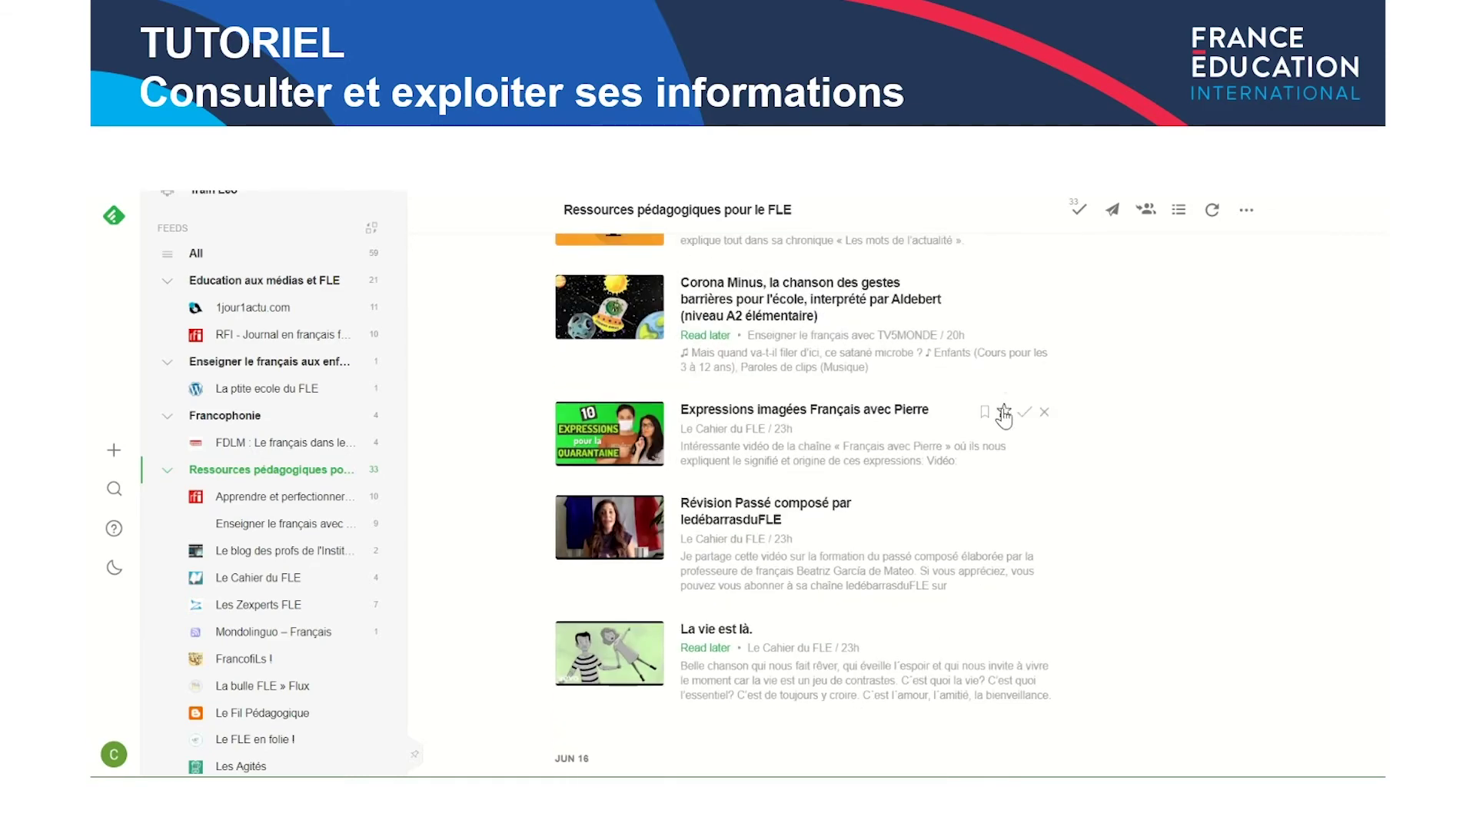
click(986, 417)
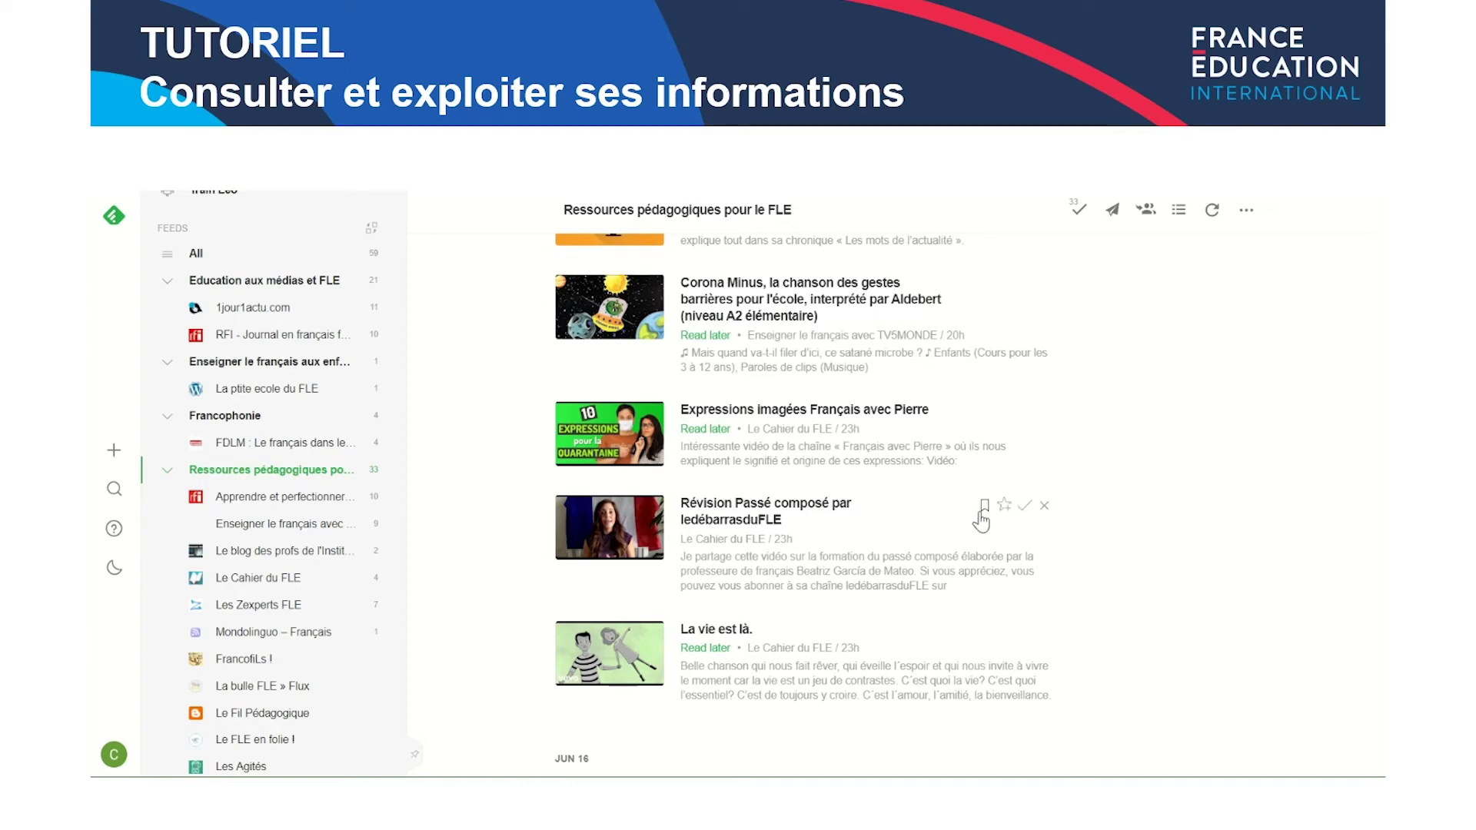
click(983, 506)
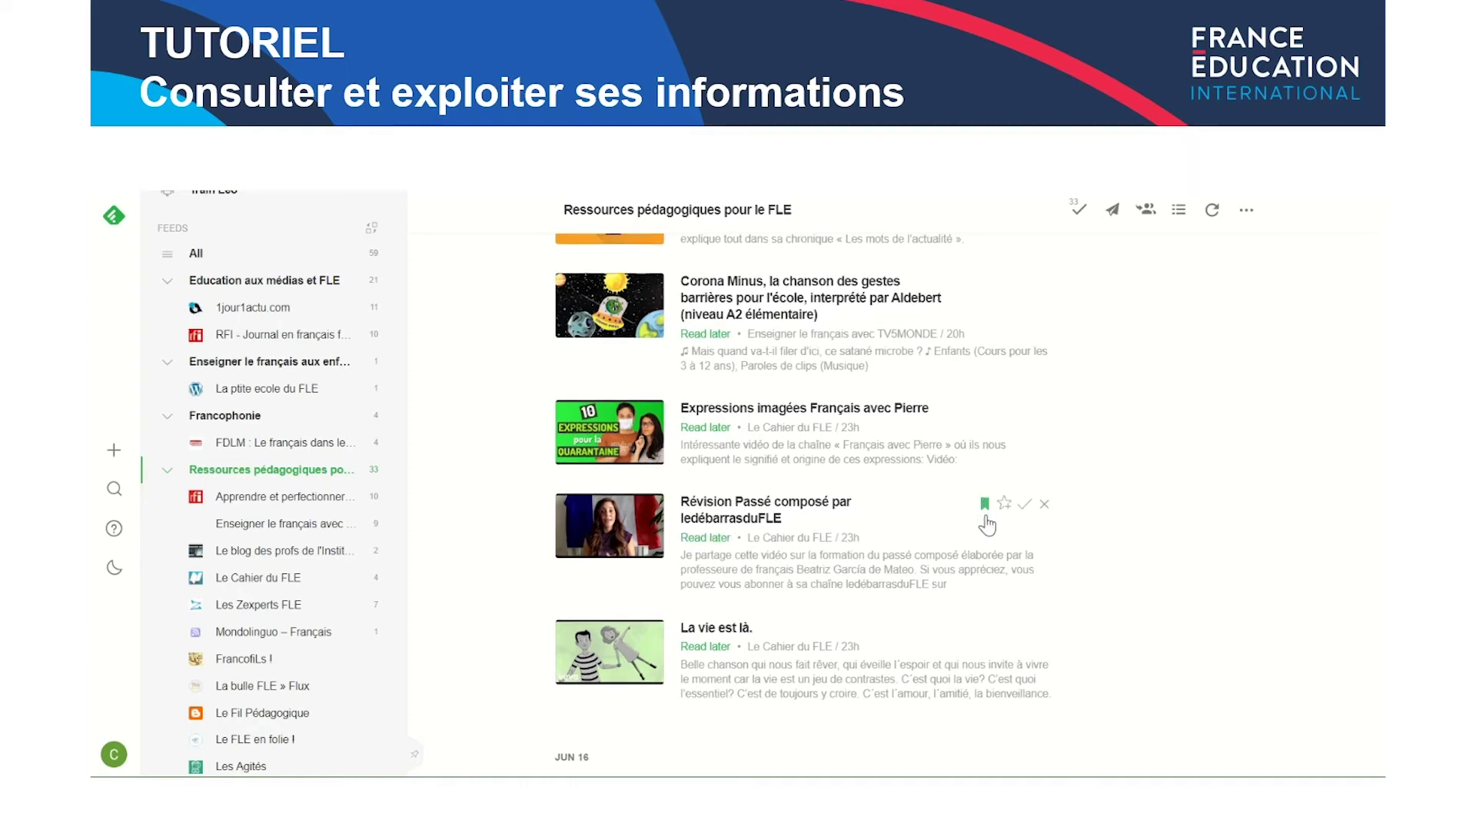
scroll(983, 509, down, 3)
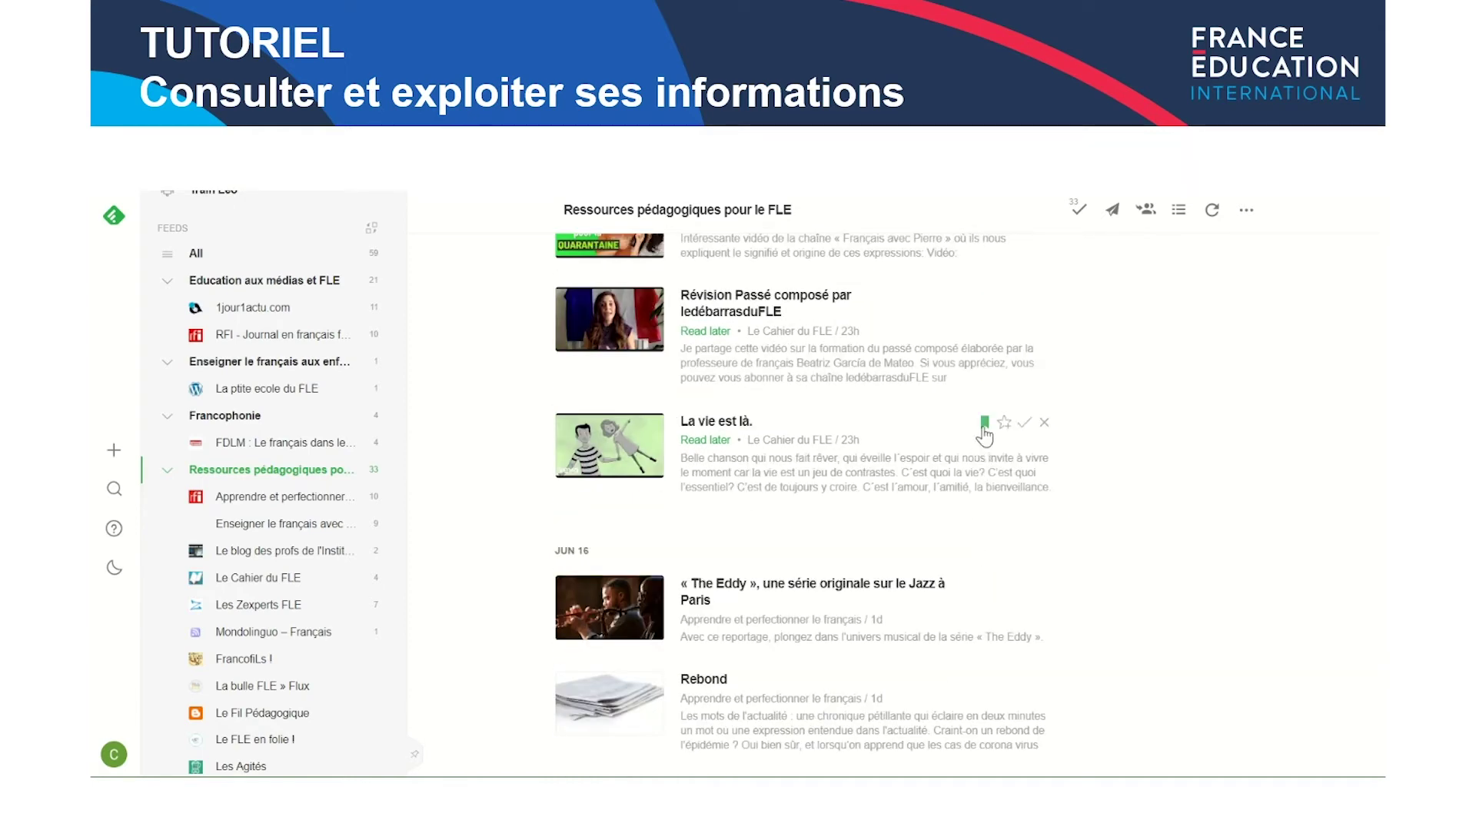
click(983, 423)
click(983, 423)
Open the Read Later board and look through the saved articles
scroll(536, 422, up, 6)
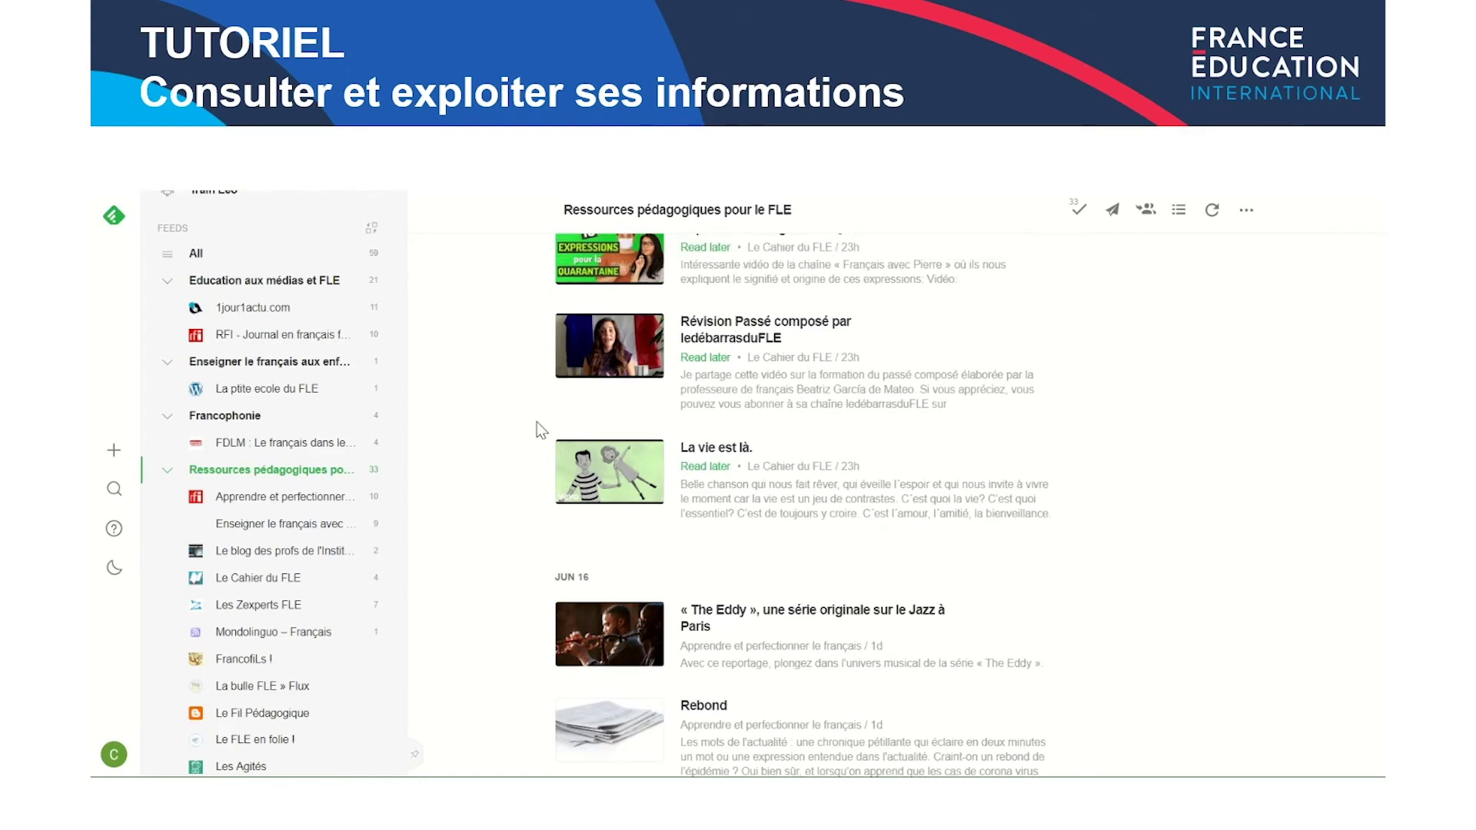
scroll(306, 318, up, 2)
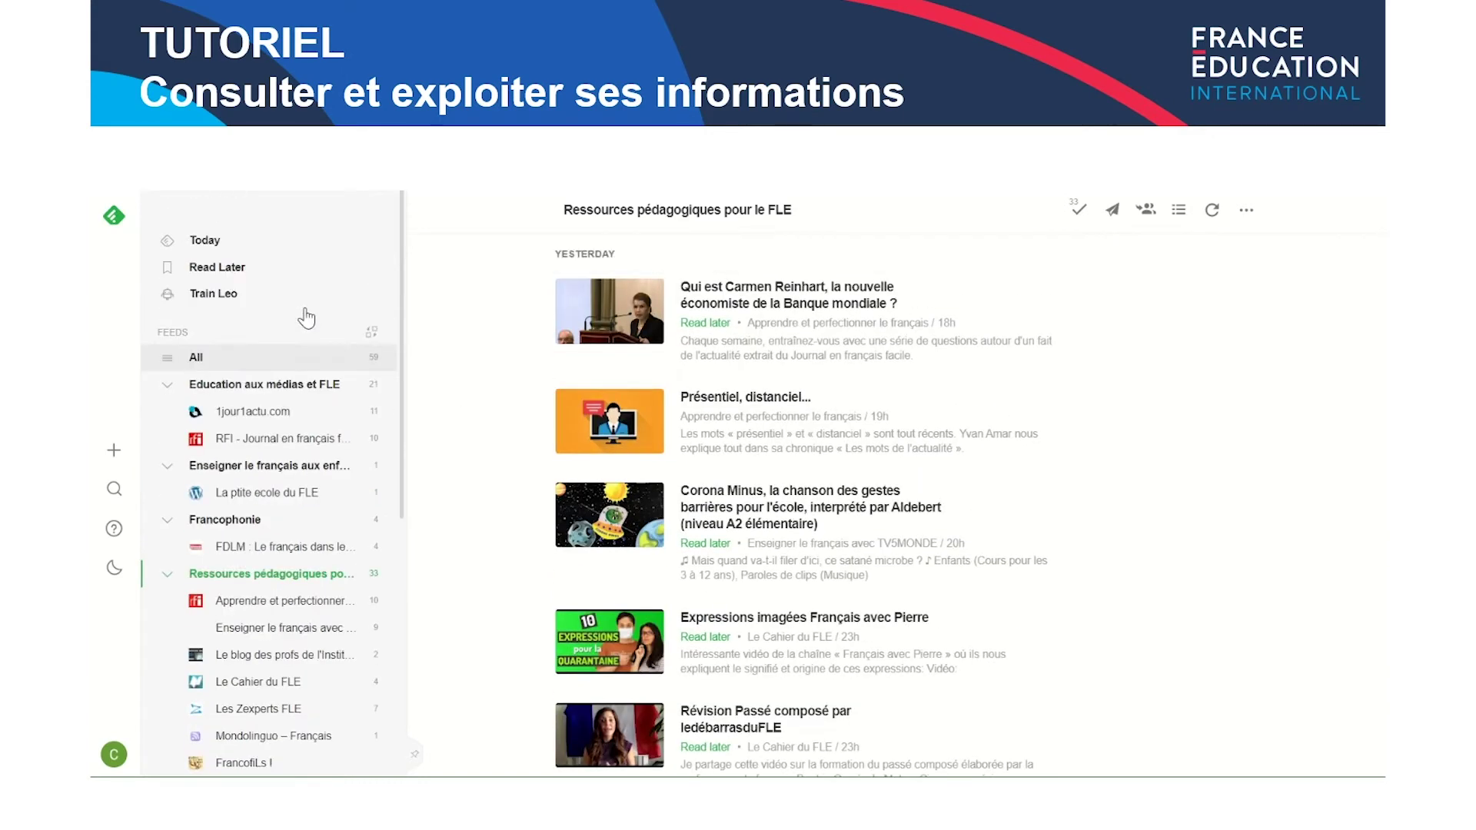
click(211, 269)
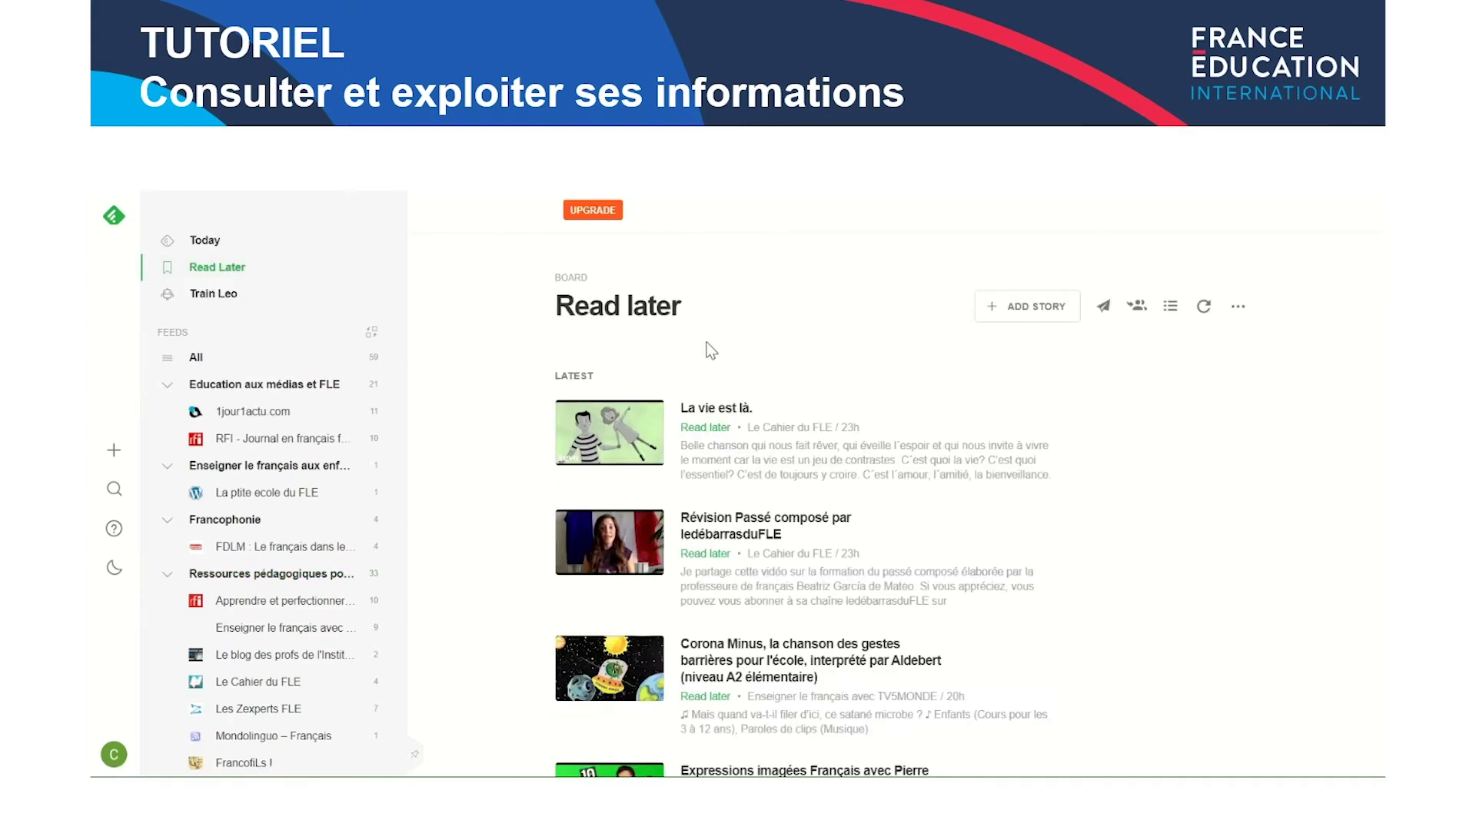
scroll(764, 320, down, 5)
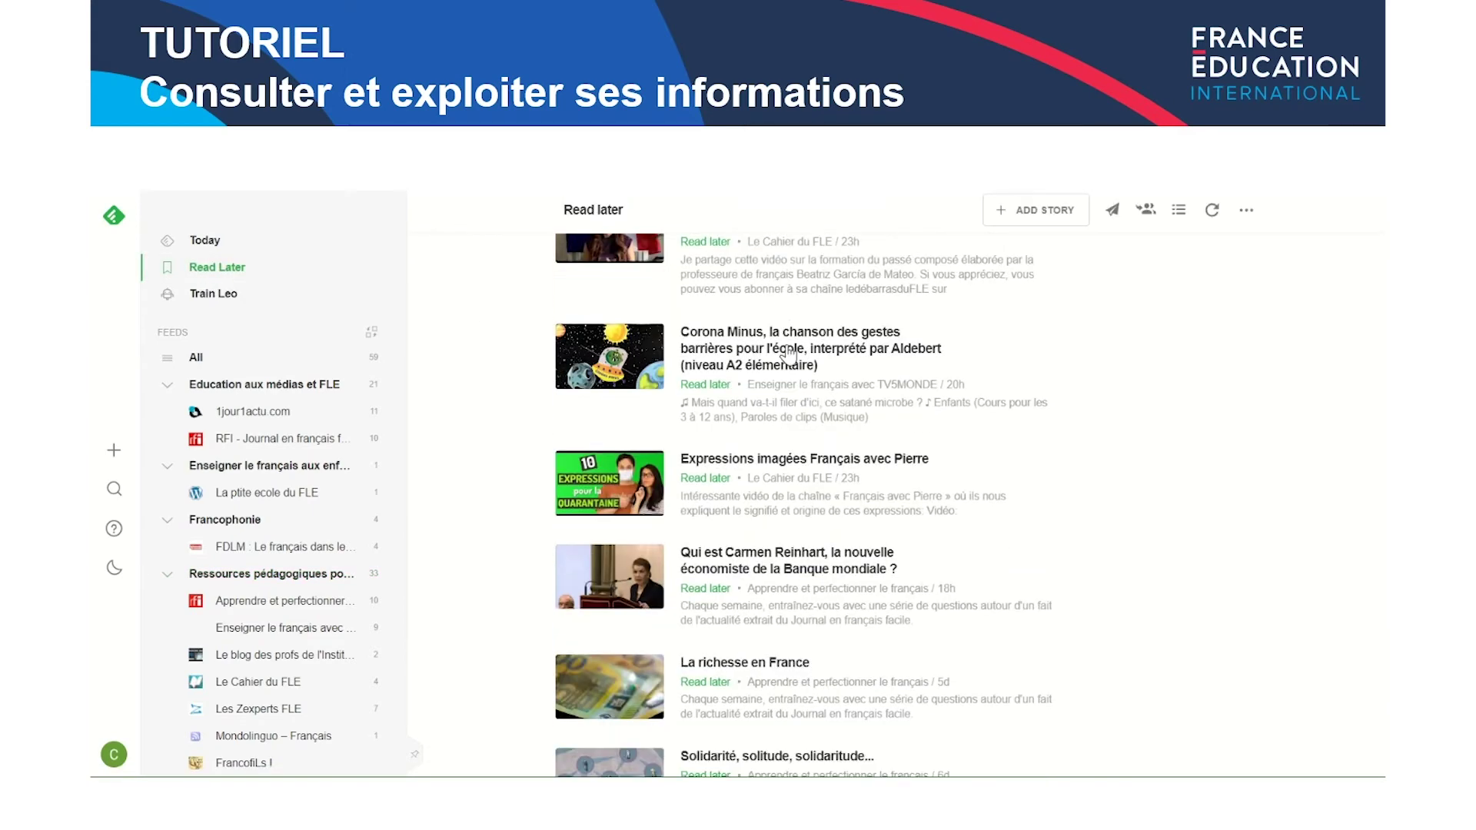
Browse the remaining saved articles in the Read Later board
scroll(792, 377, down, 5)
scroll(803, 400, up, 10)
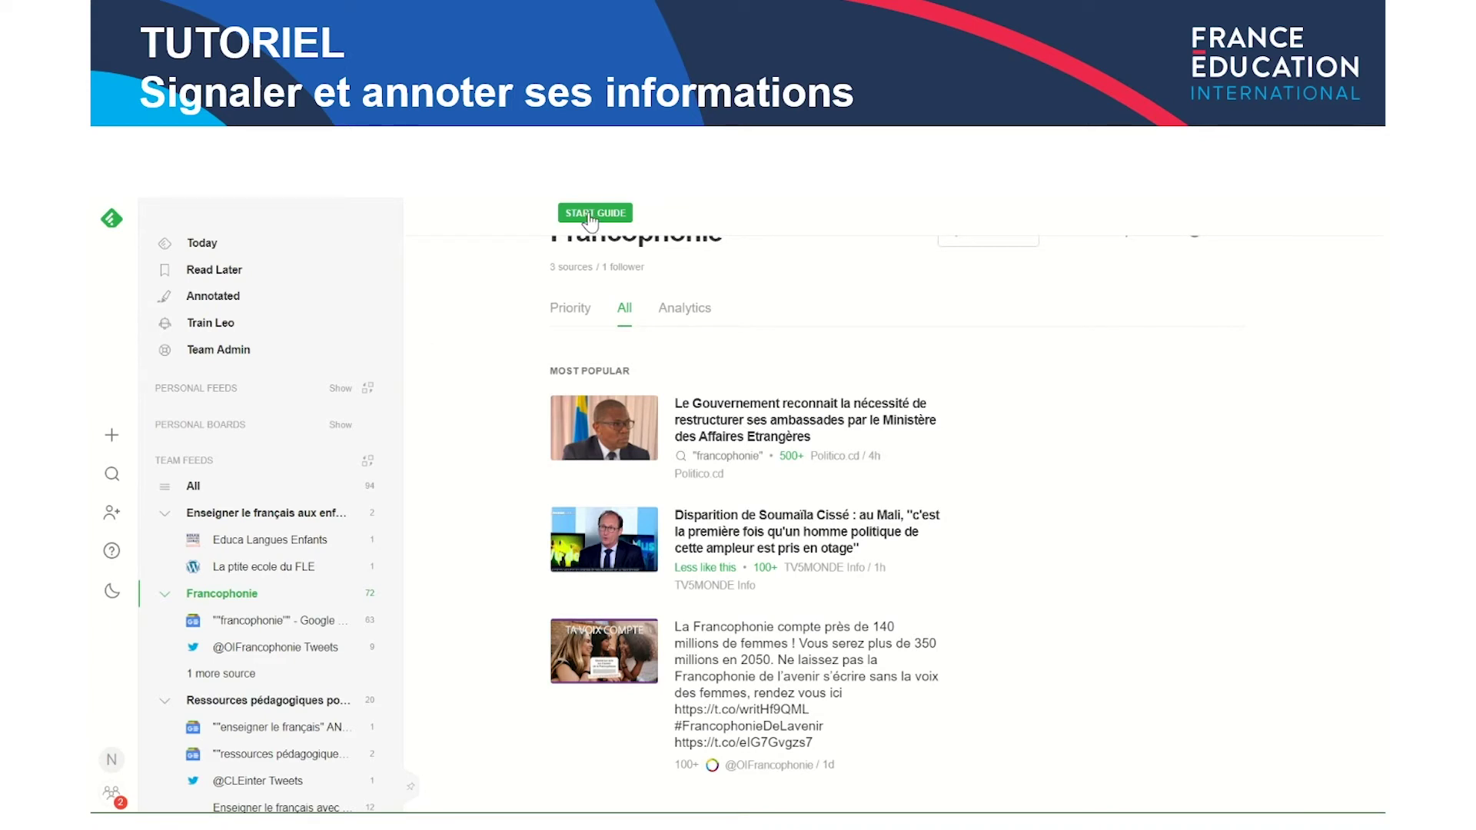
In the Francophonie team feed, report the tweet "La Francophonie compte près de 140 millions de femmes" as a duplicated article and close it
click(258, 595)
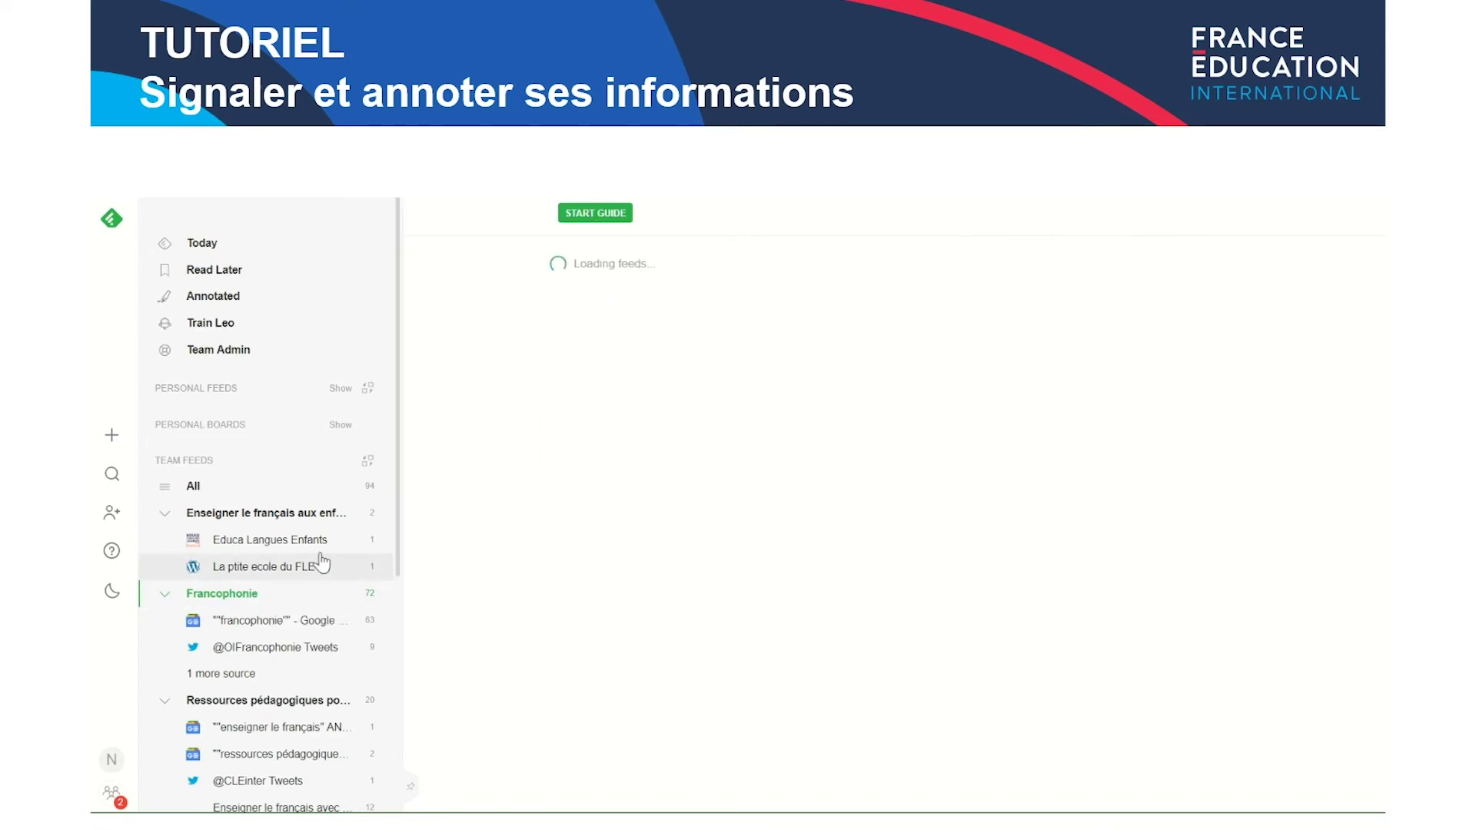
mouse_move(596, 471)
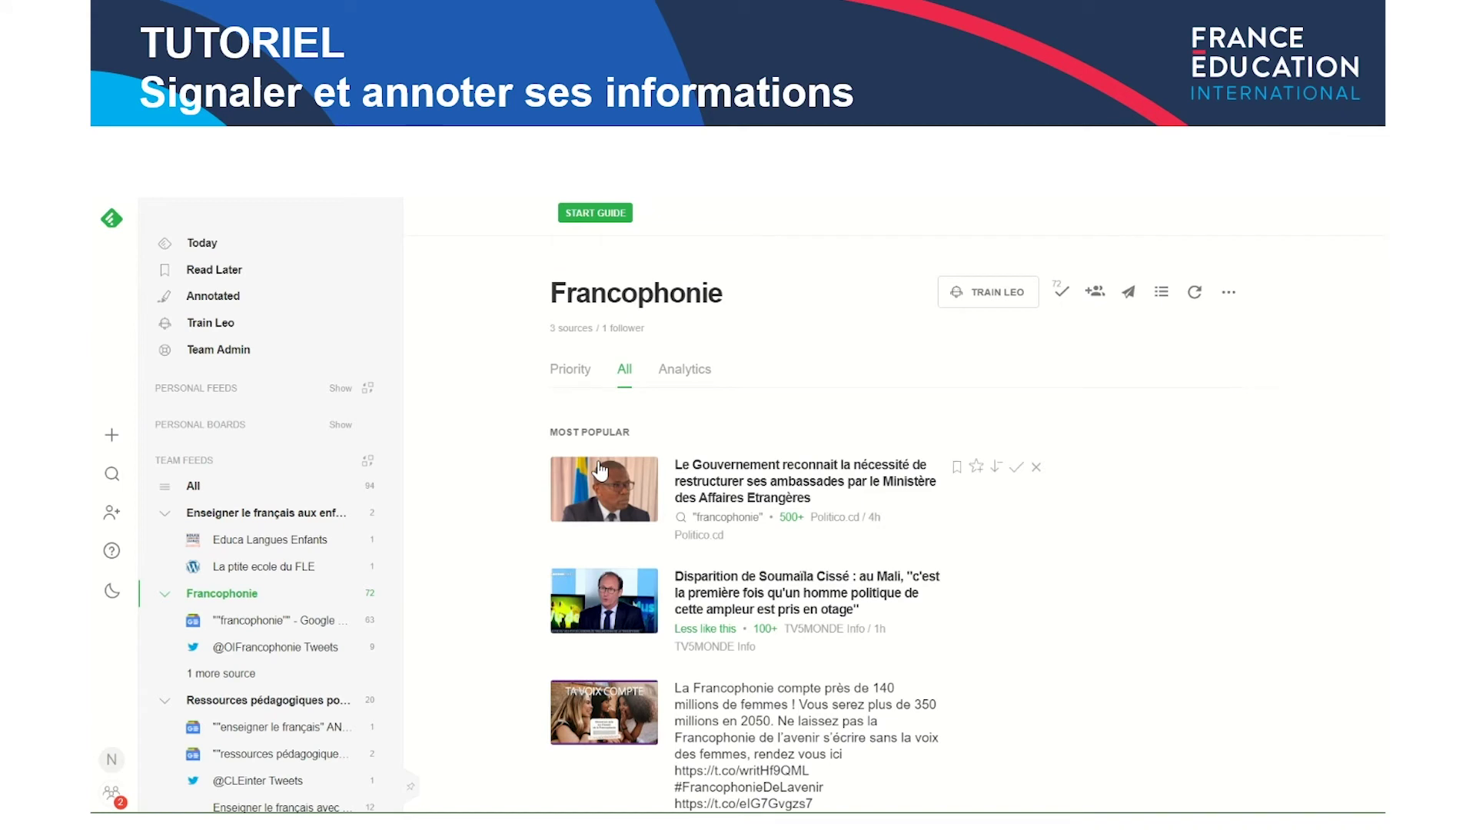
scroll(768, 615, down, 3)
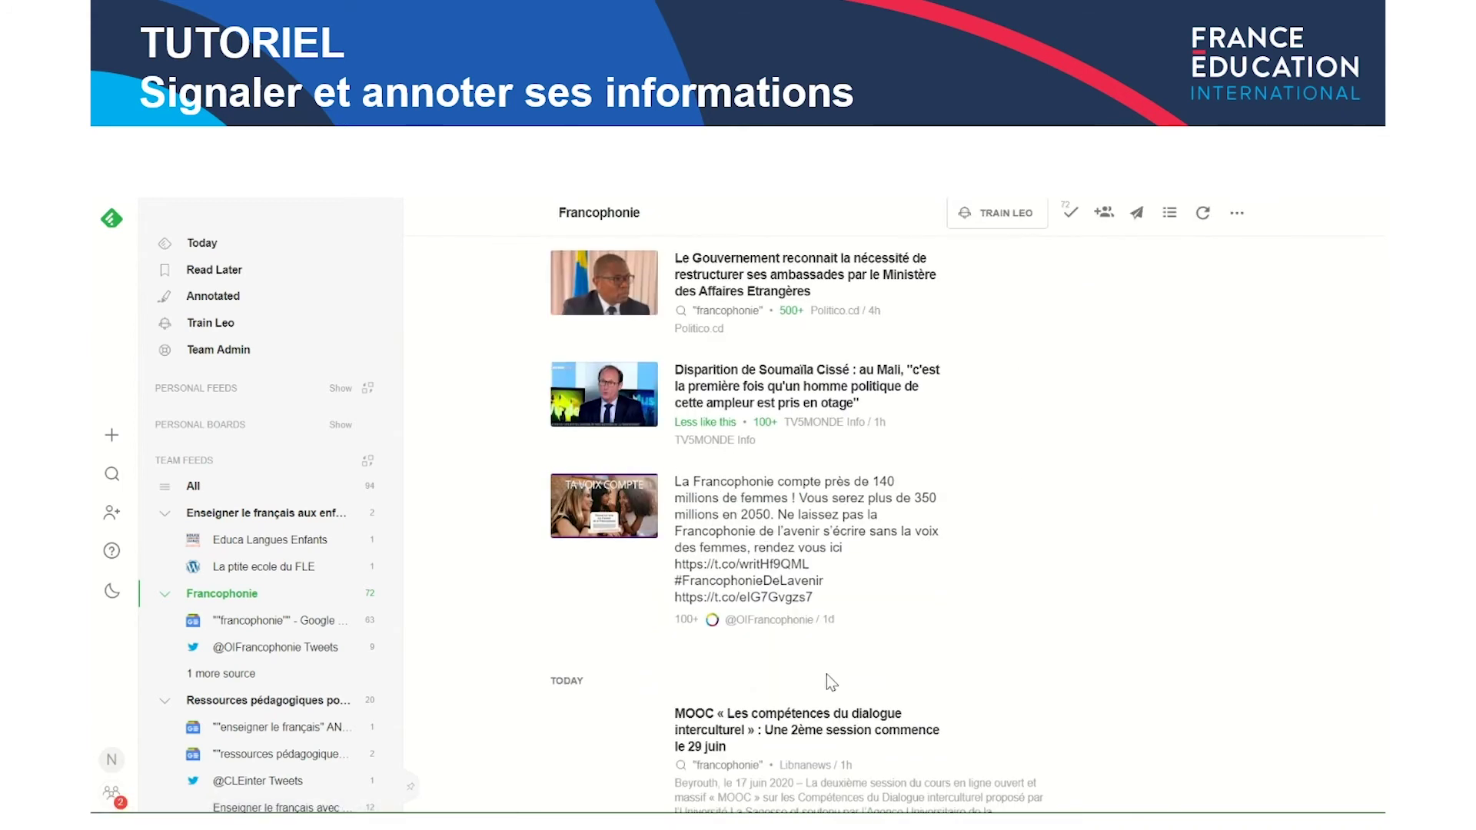
mouse_move(948, 506)
click(995, 490)
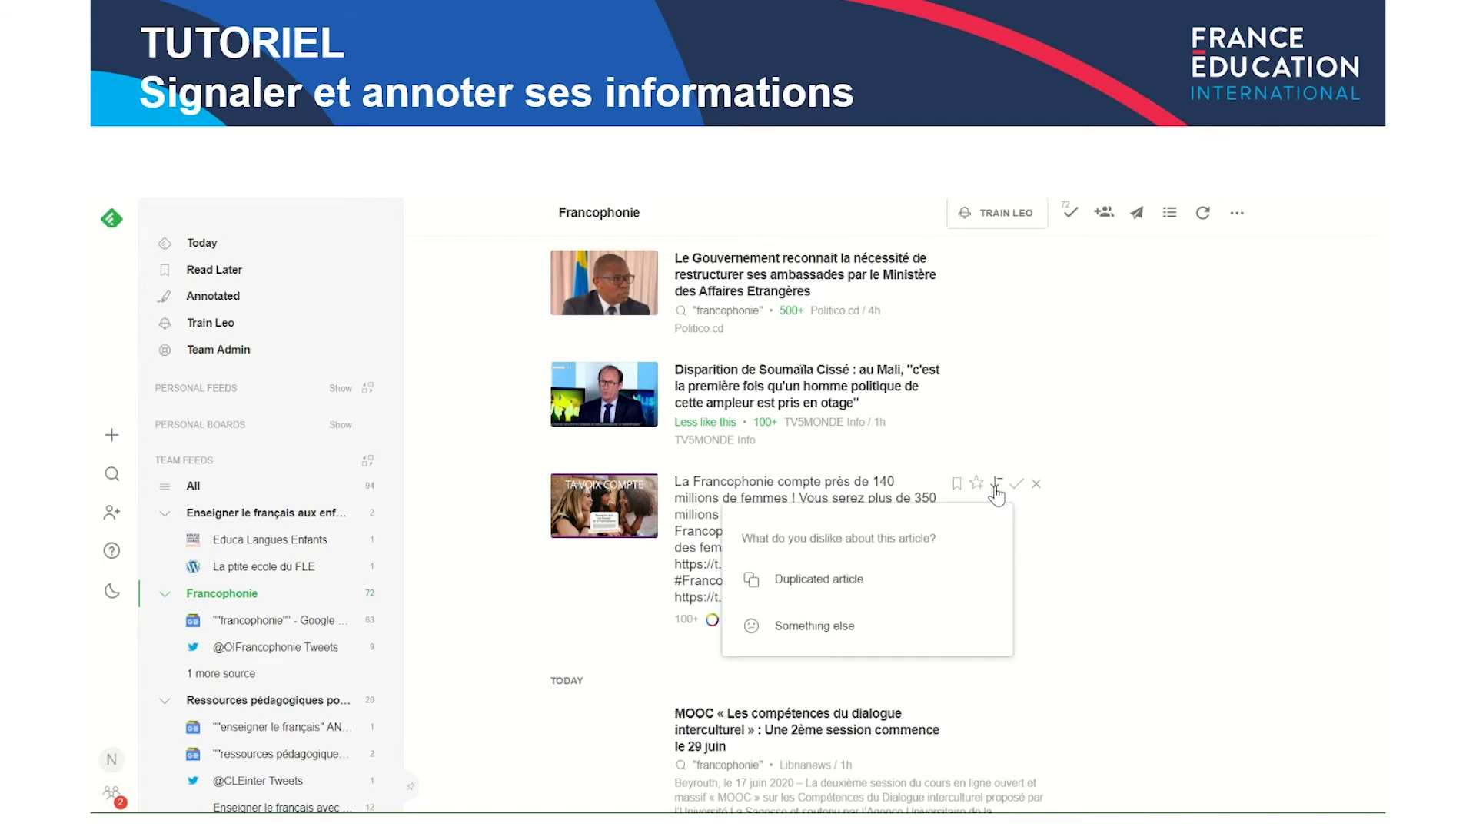
click(863, 581)
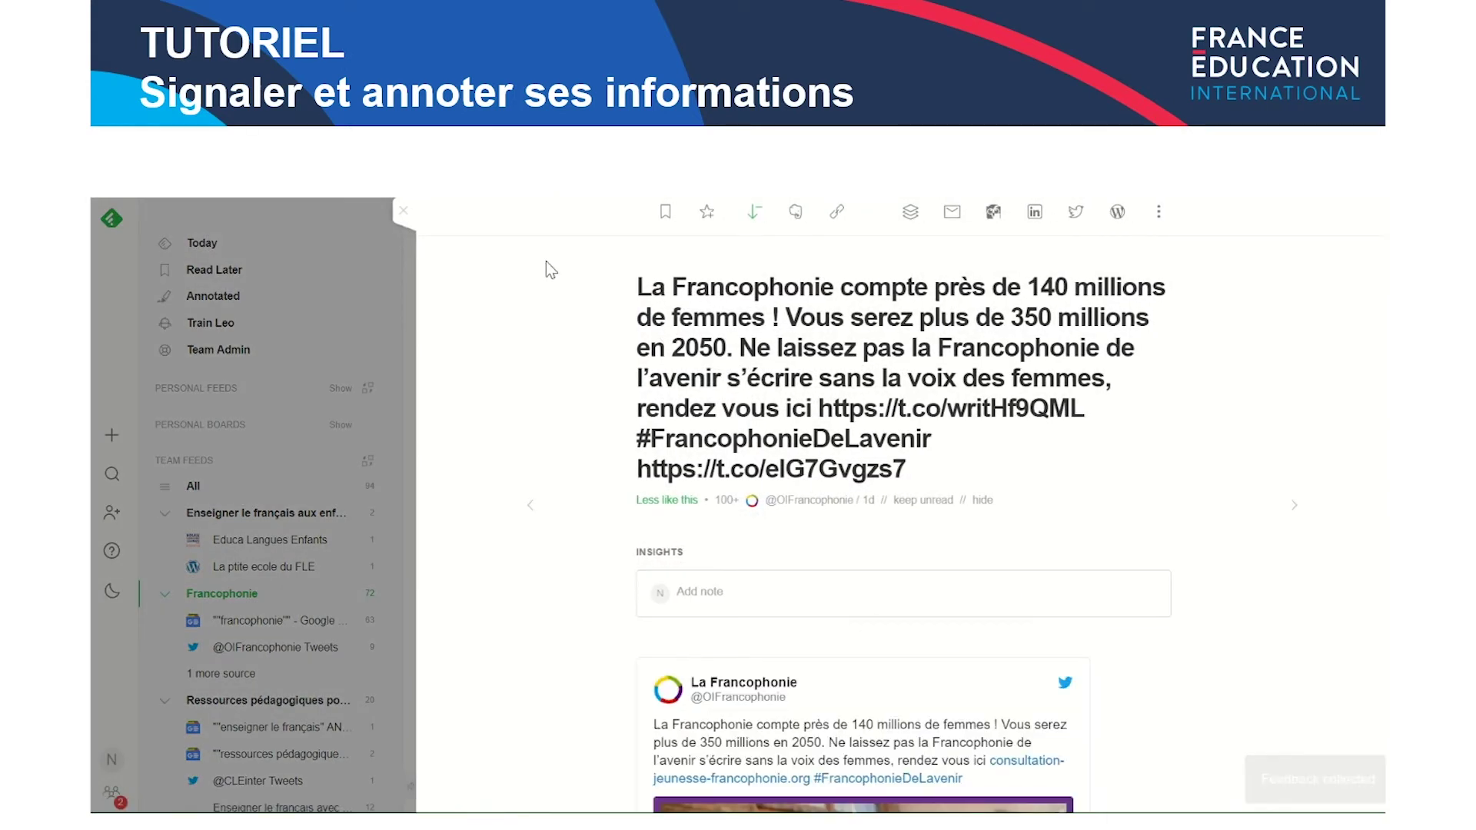
click(403, 211)
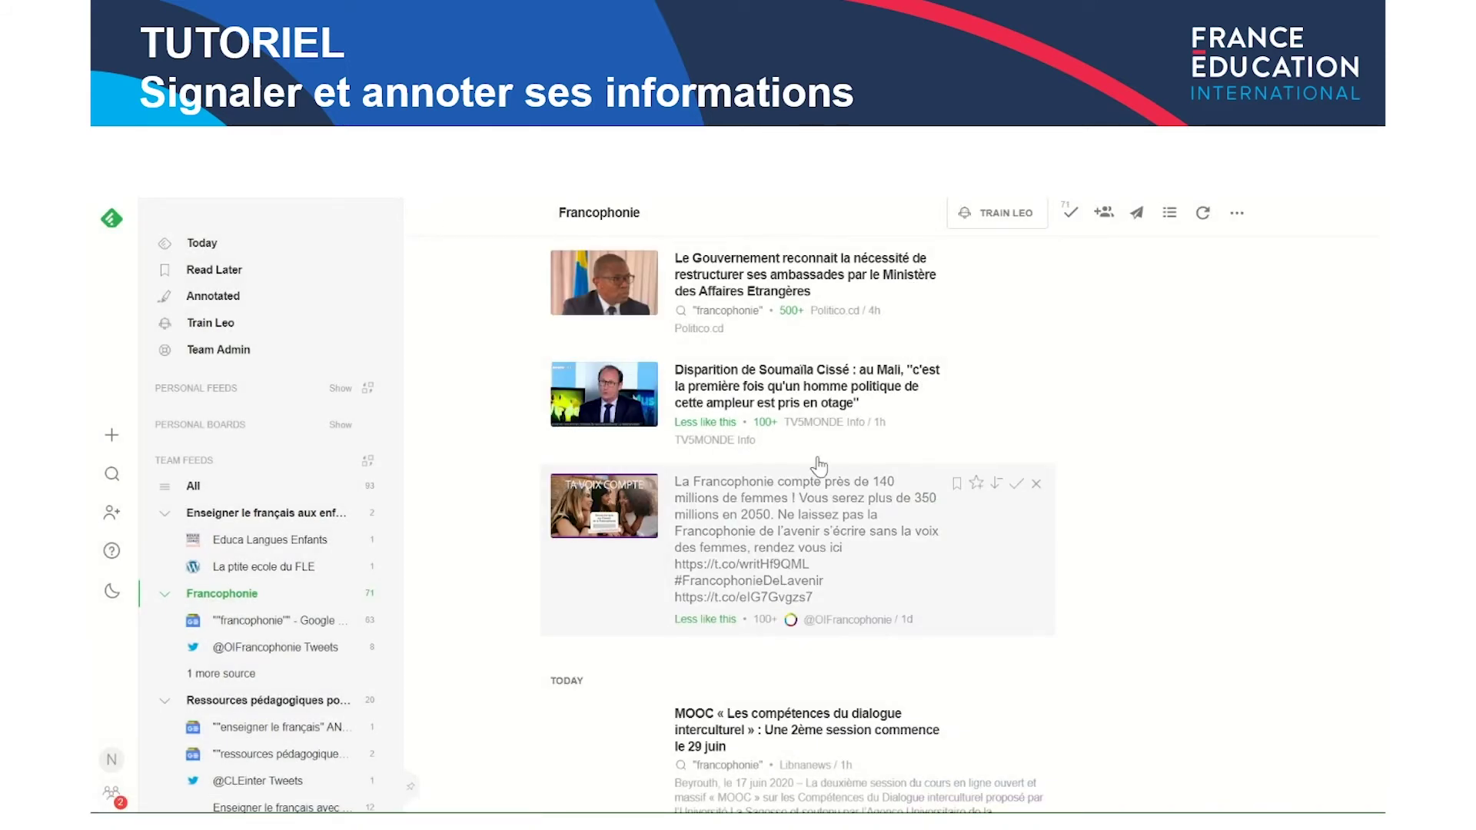
scroll(890, 578, up, 3)
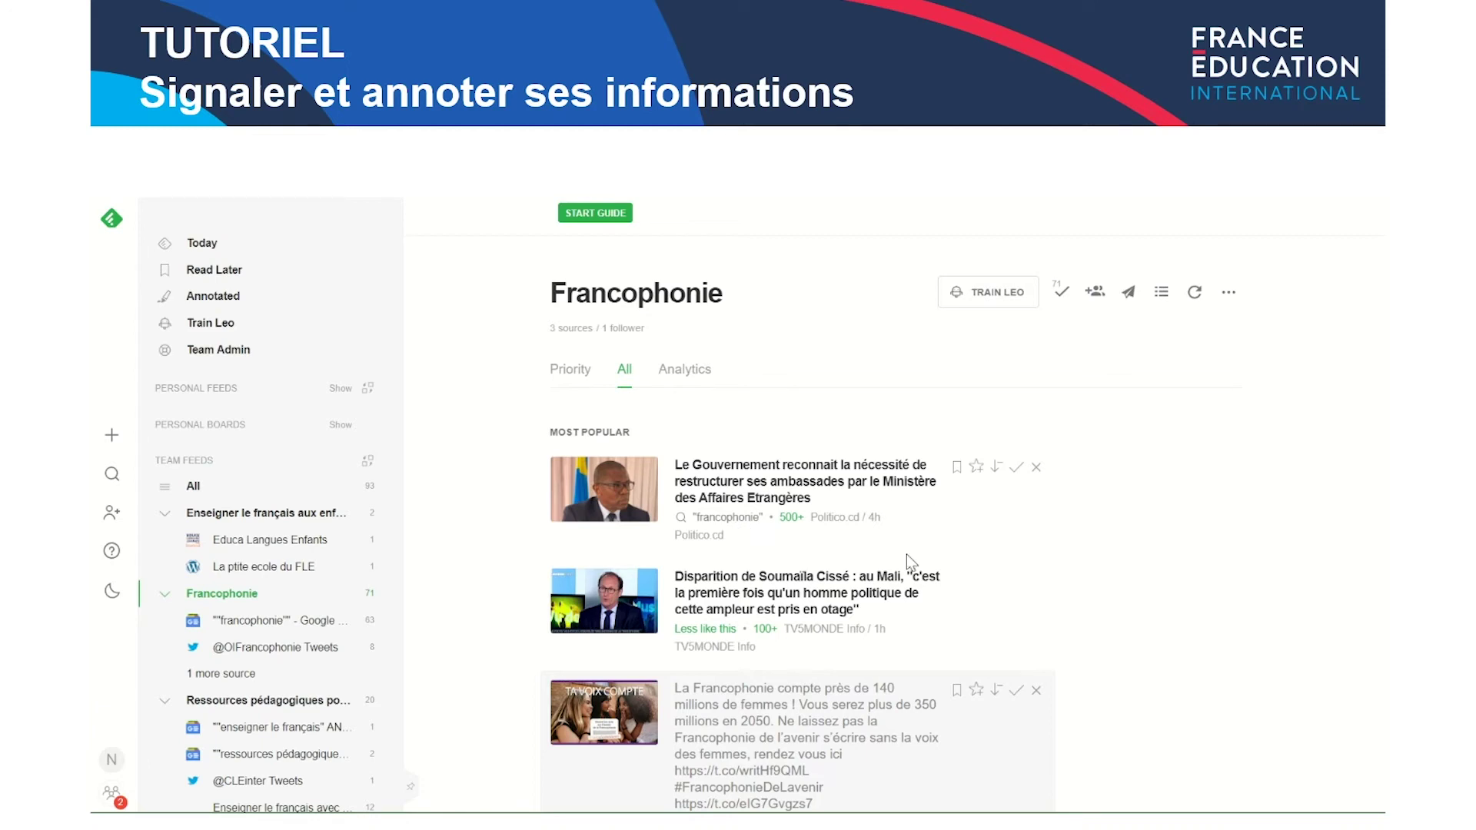
Open "Des liens utiles pour préparer le DELF Prim" from Read Later and add the note "jdjdjdjdj uffjk fkfk" to it
click(215, 271)
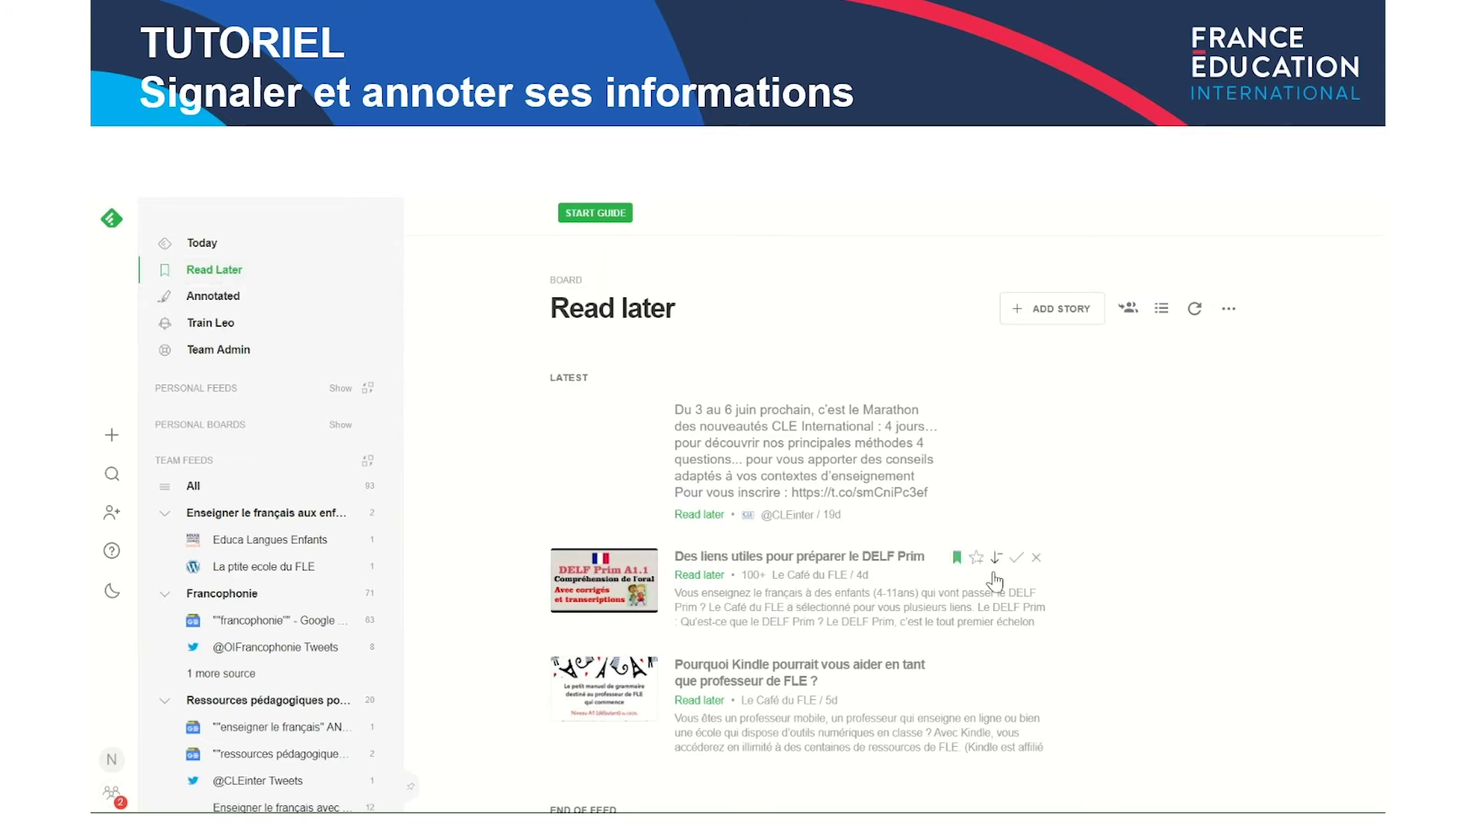
click(867, 611)
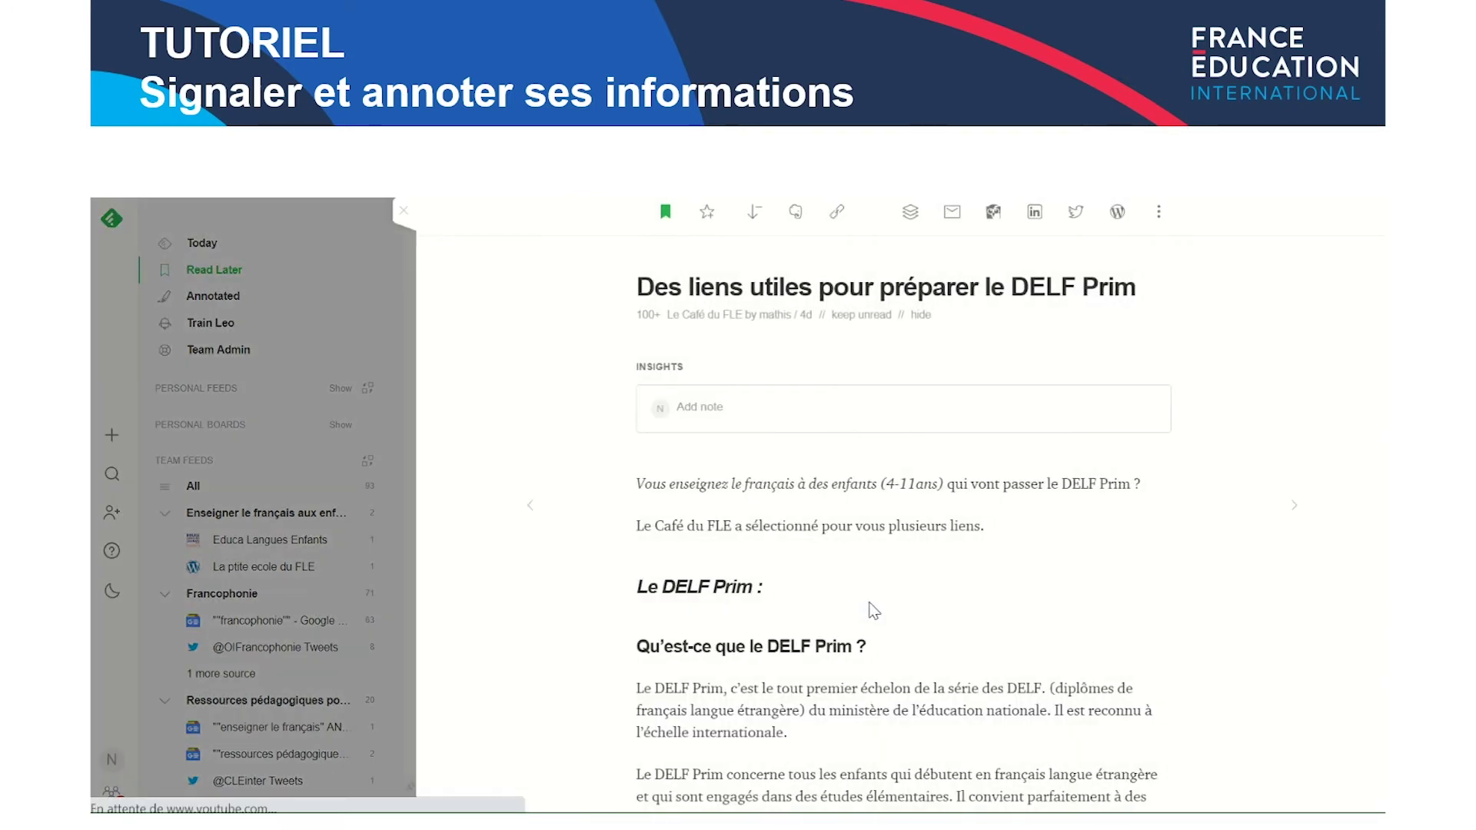
click(717, 413)
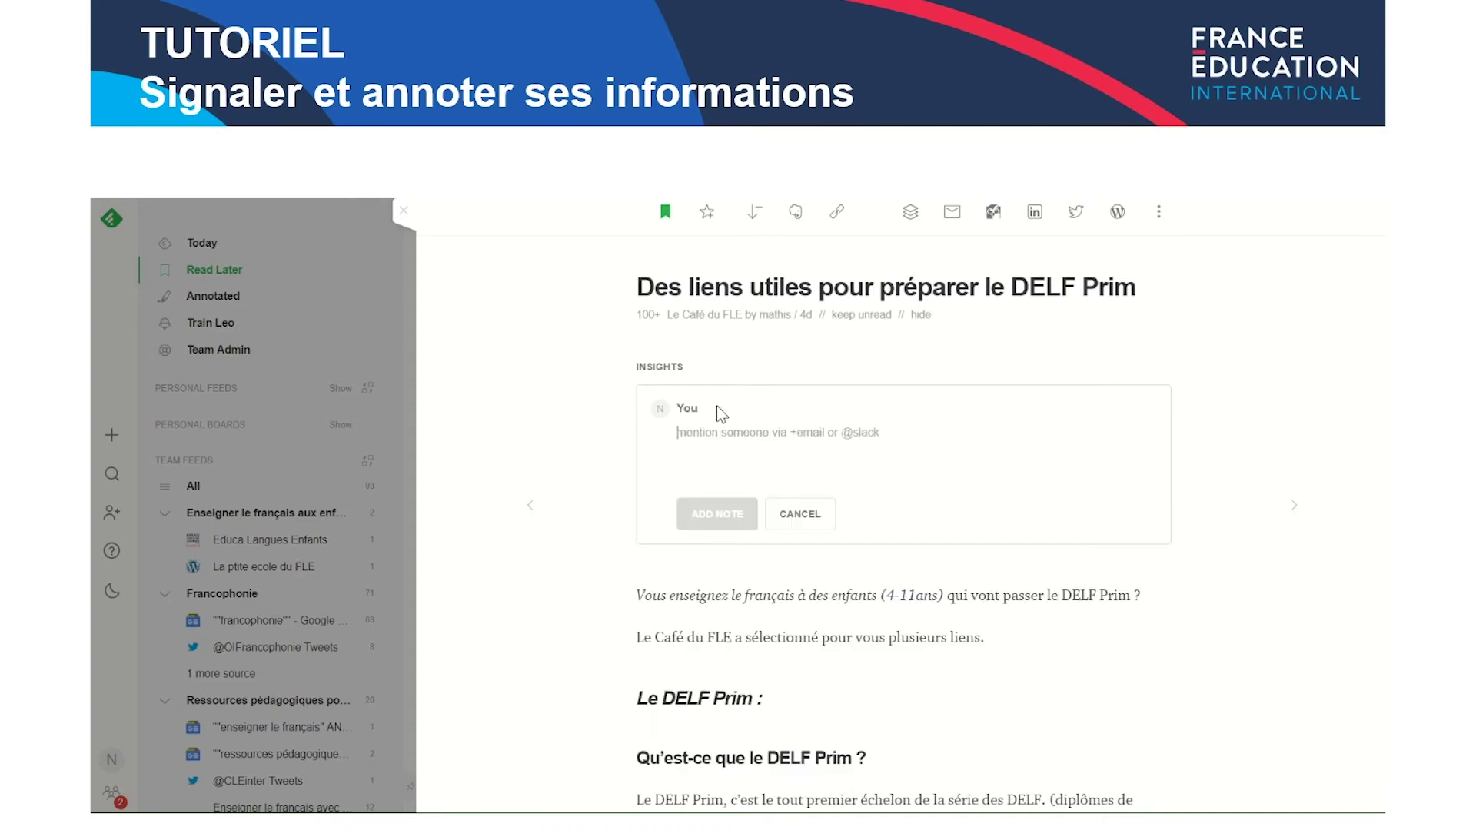
text(jdjdjdjdj uffjk fkfk)
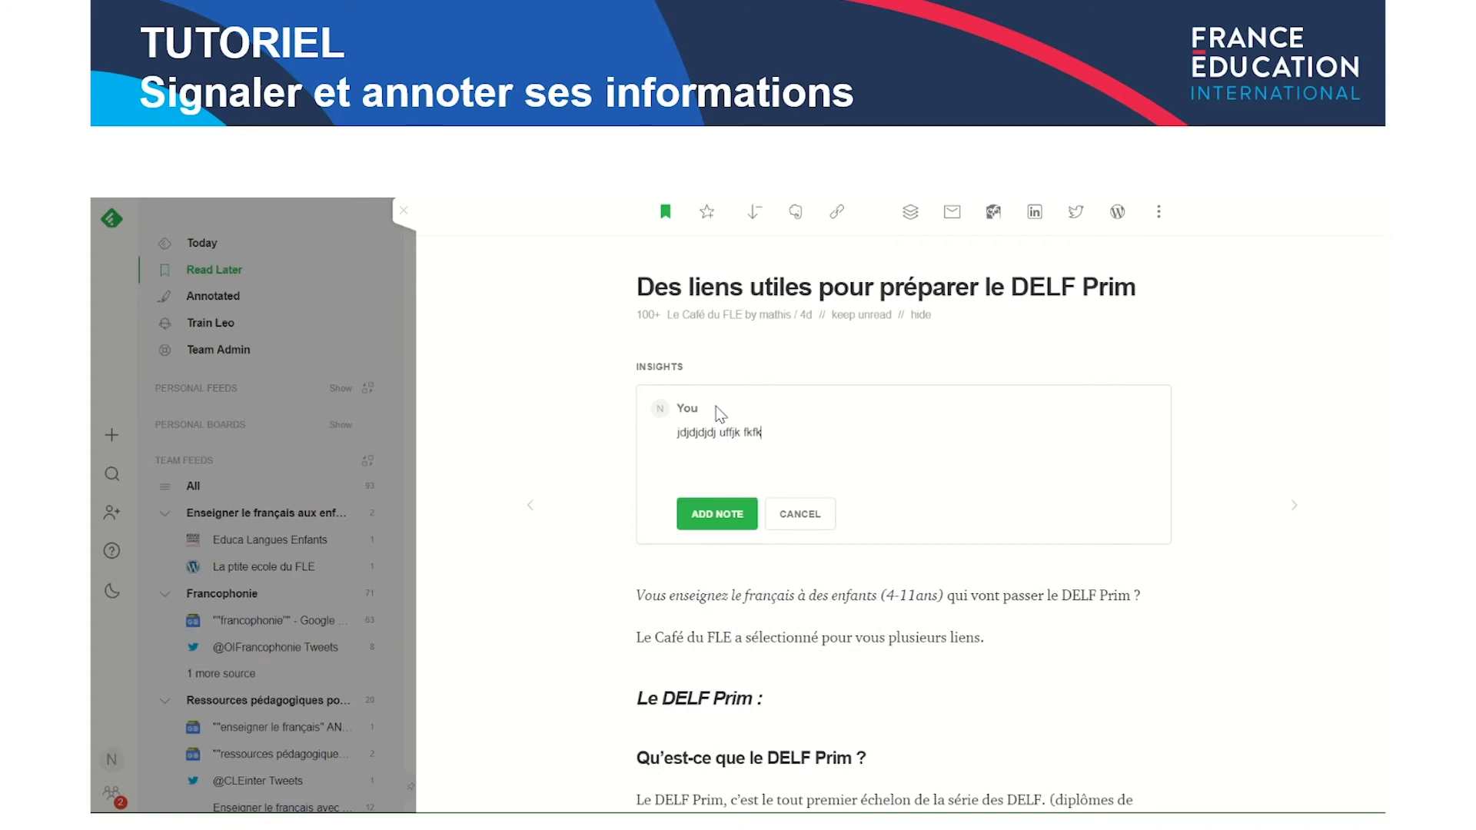
click(738, 515)
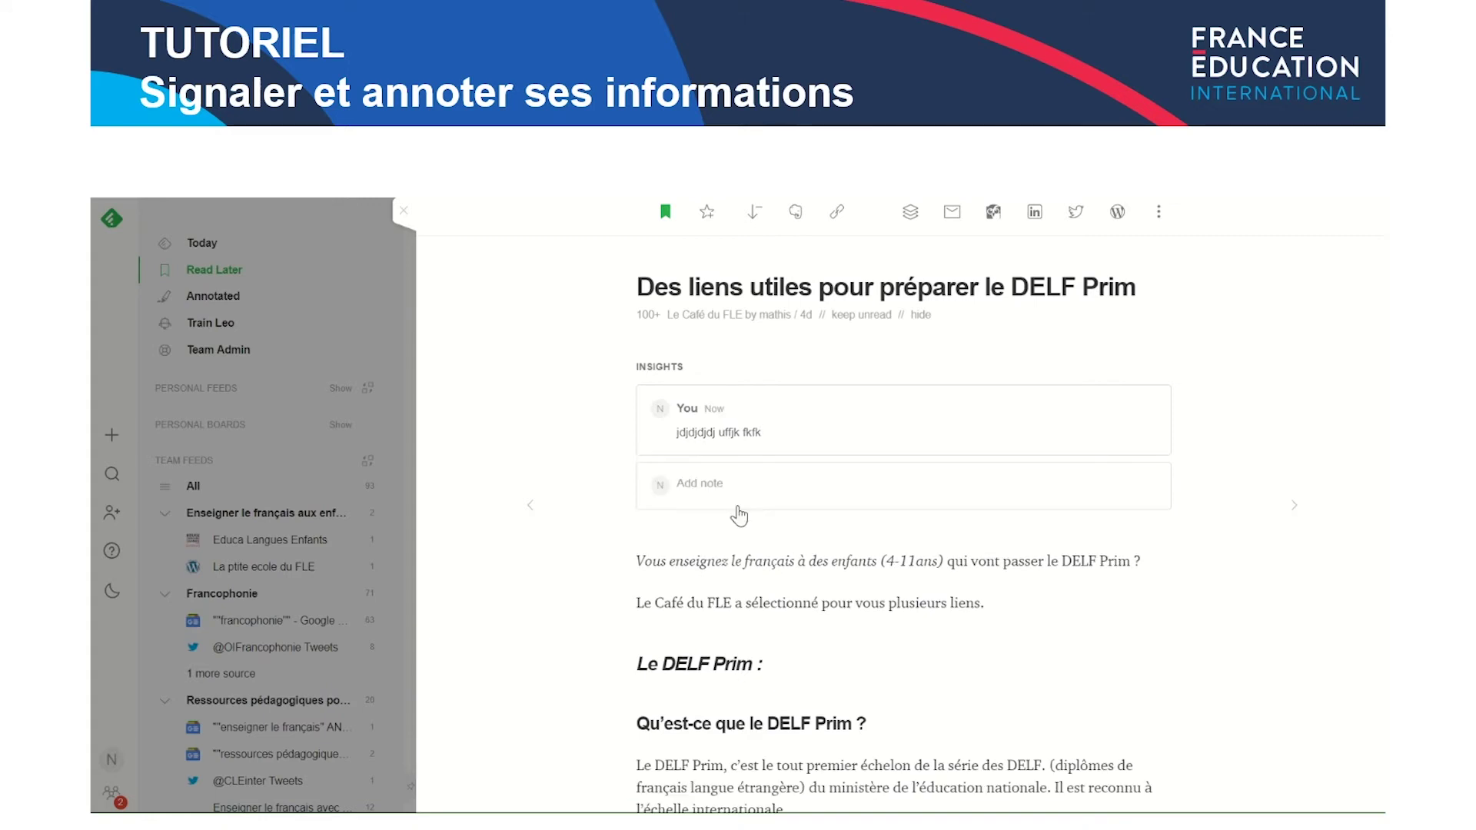
mouse_move(1159, 415)
Highlight the DELF Prim article's passage on the four tests, from "Quatre épreuves" into the paragraph on oral expression
scroll(1122, 592, down, 5)
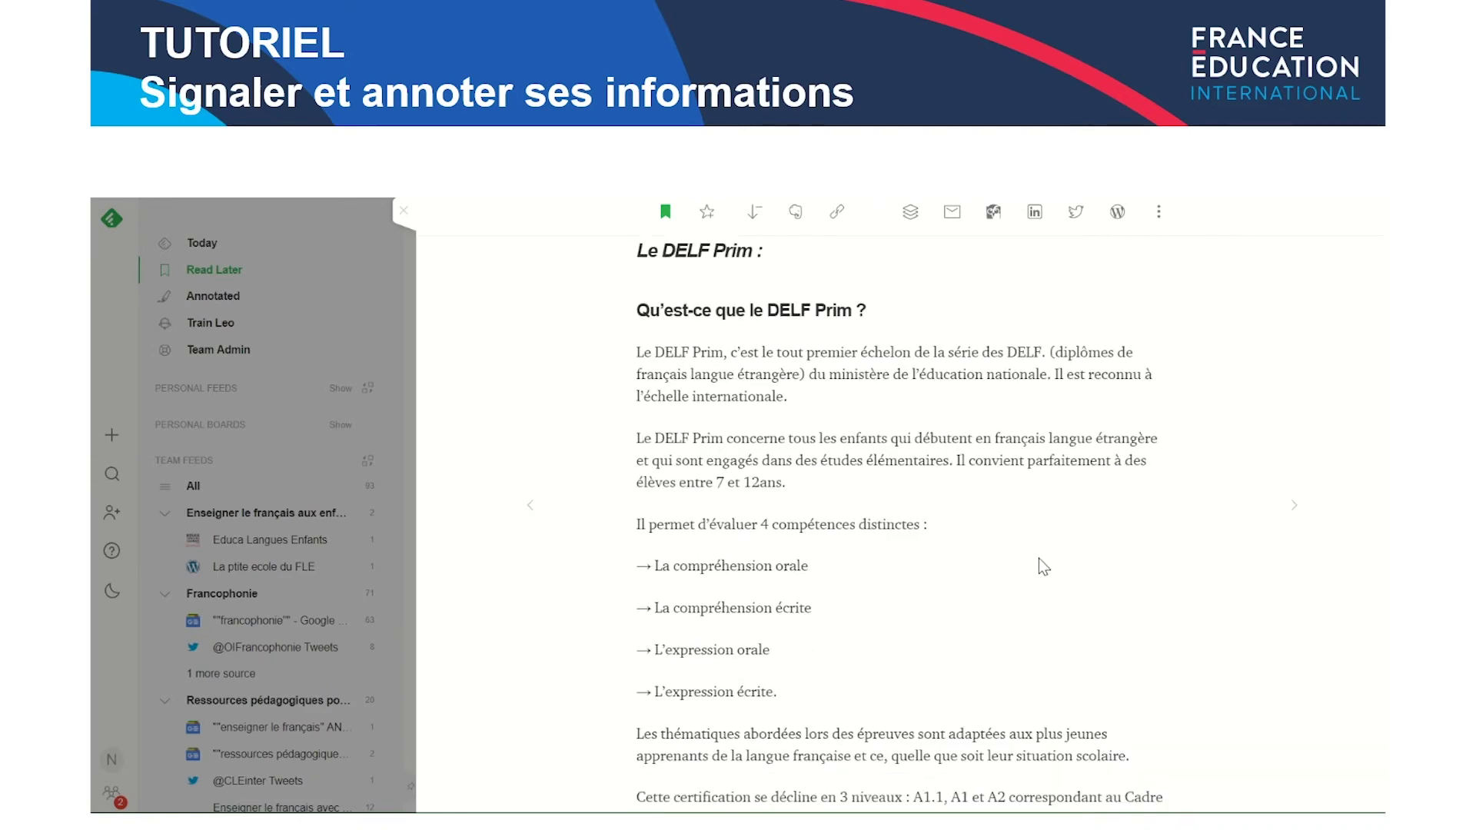
scroll(1039, 558, down, 15)
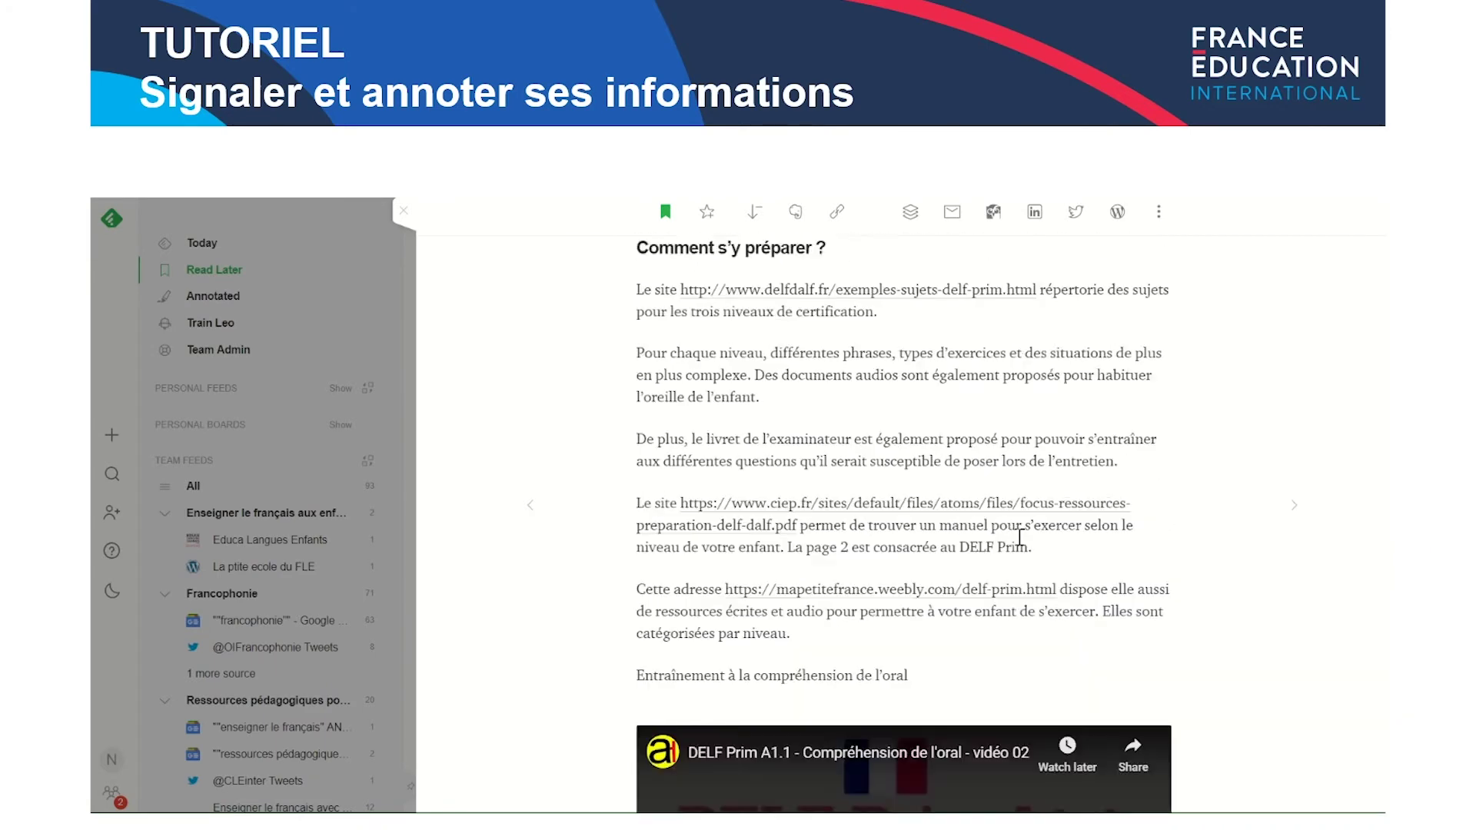
scroll(1018, 534, down, 2)
scroll(1018, 534, up, 9)
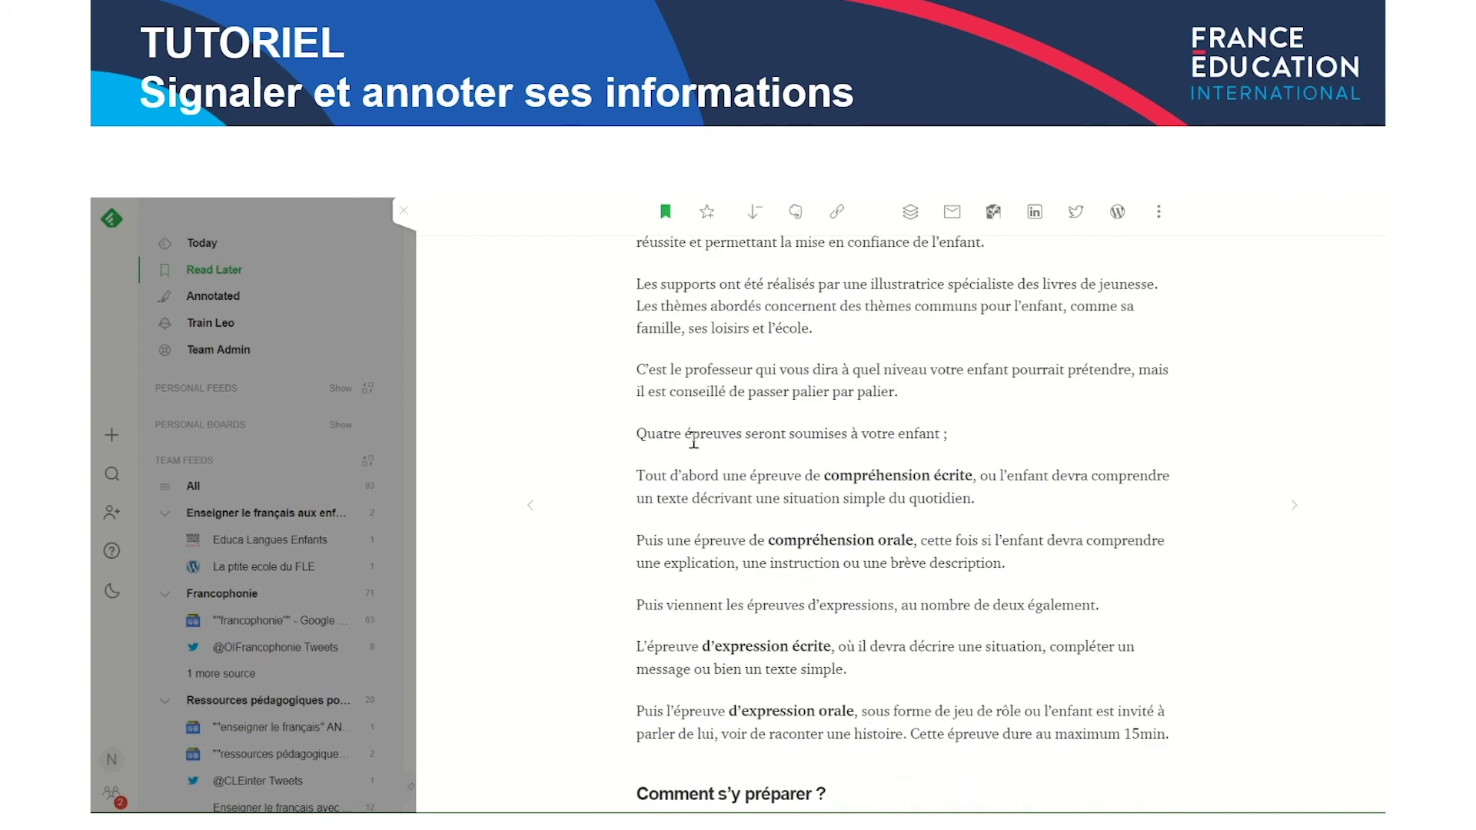
drag(692, 428, 996, 711)
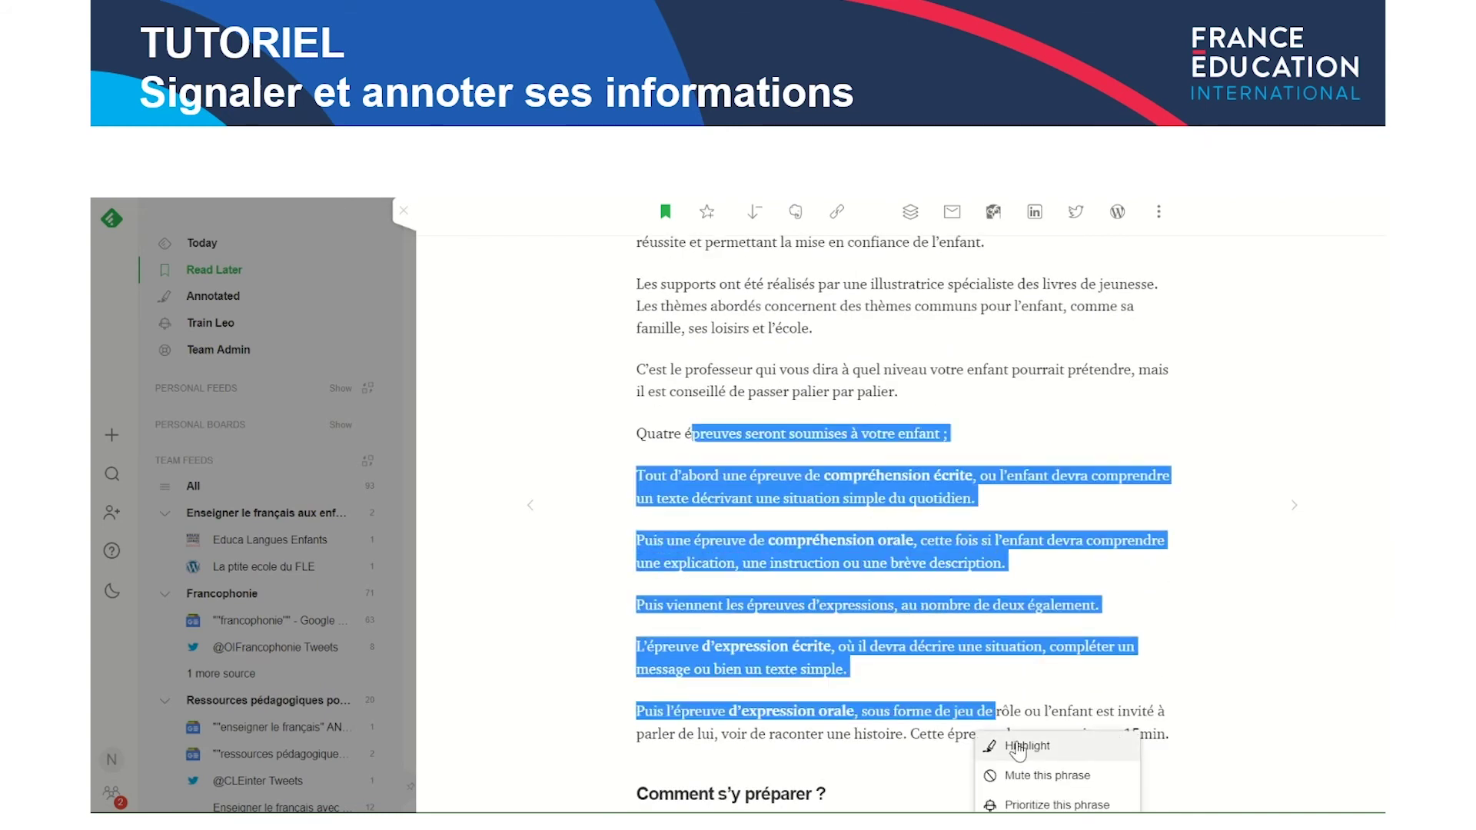
click(1020, 747)
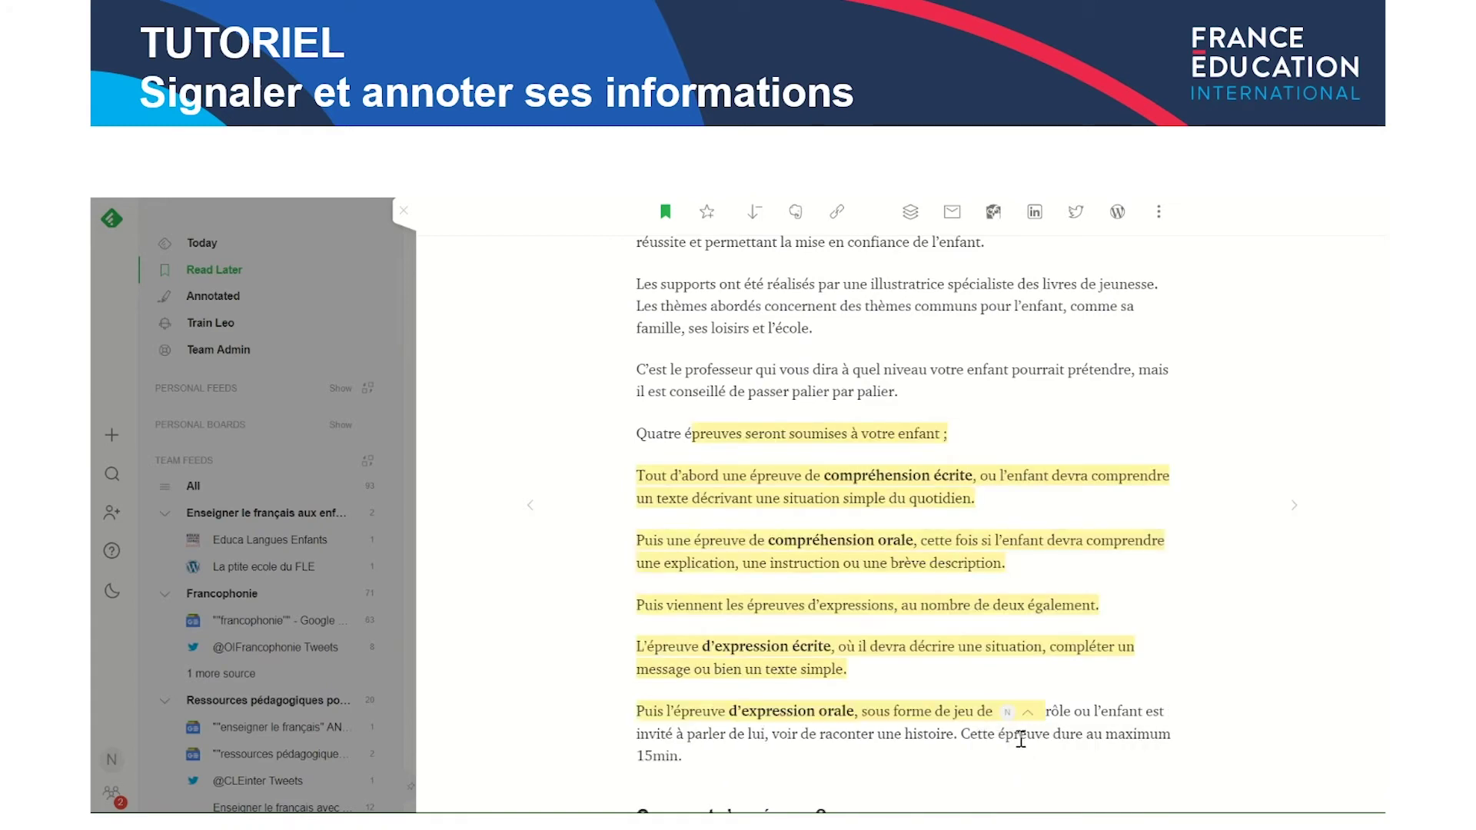
Delete the highlight on the four-tests passage and close the DELF Prim article
mouse_move(1023, 716)
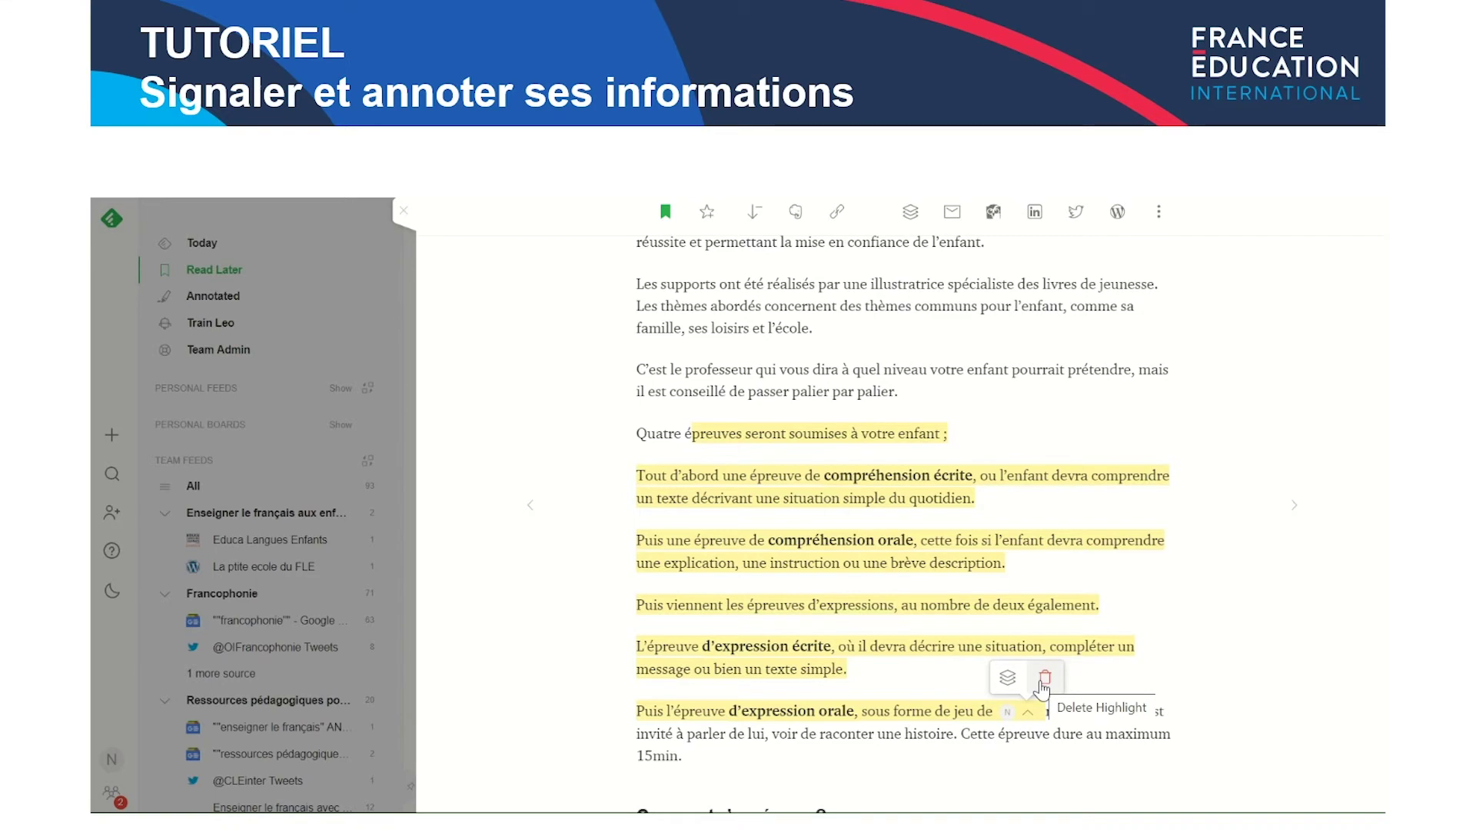
click(1043, 684)
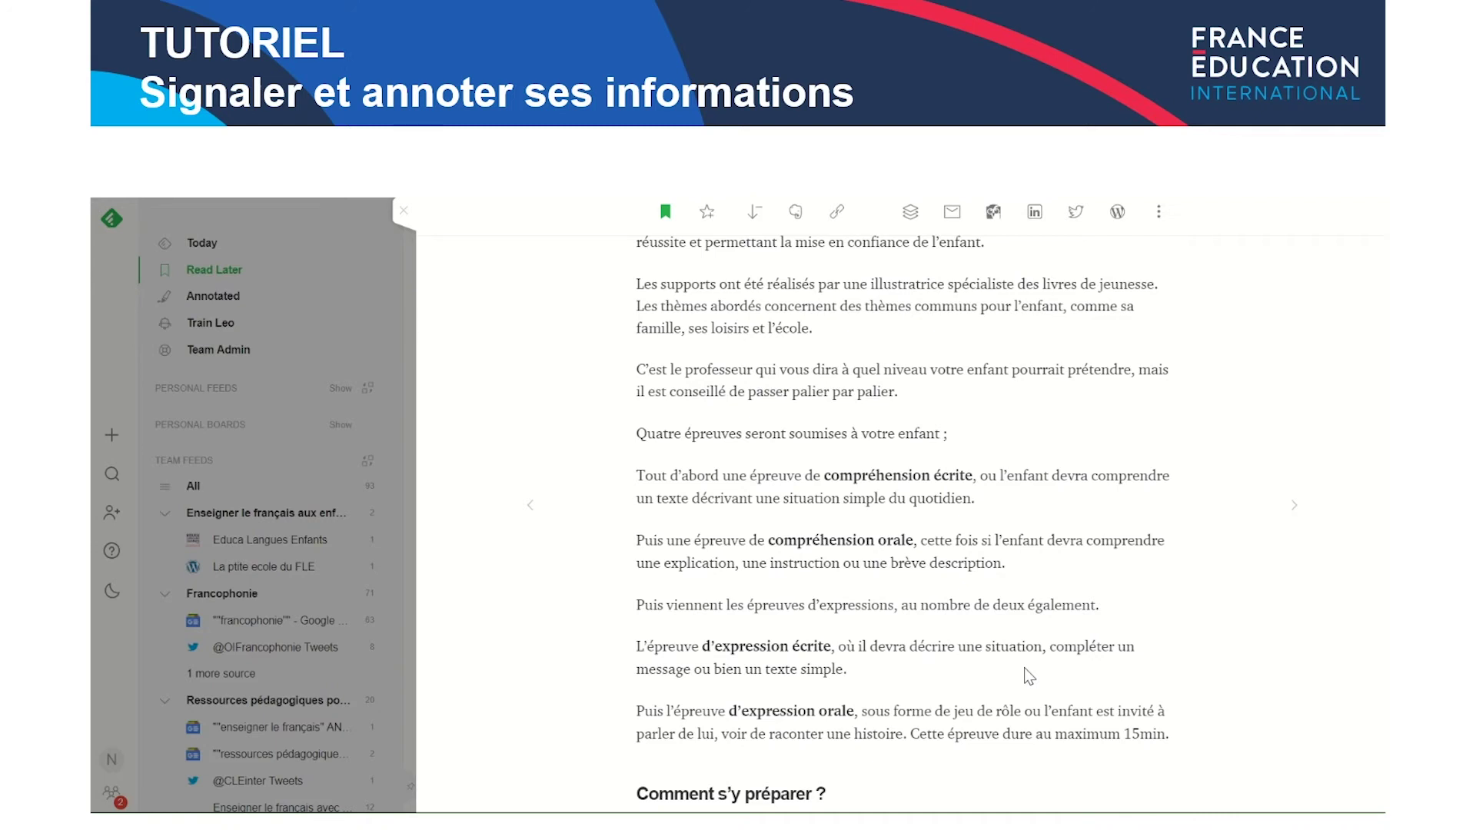
click(401, 207)
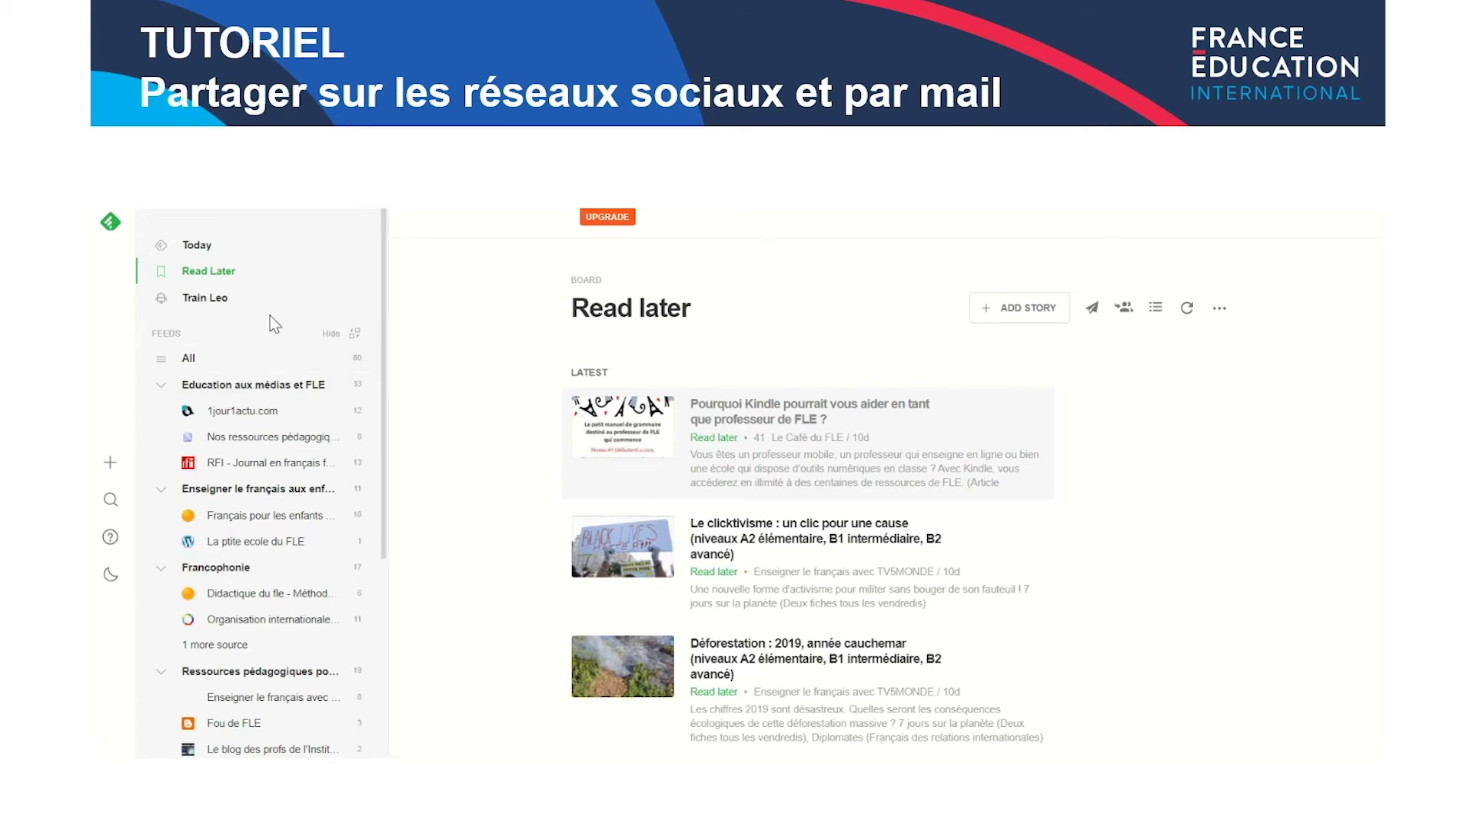
Open "Pourquoi Kindle pourrait vous aider en tant que professeur de FLE ?" from Read Later and view its additional sharing services
click(240, 285)
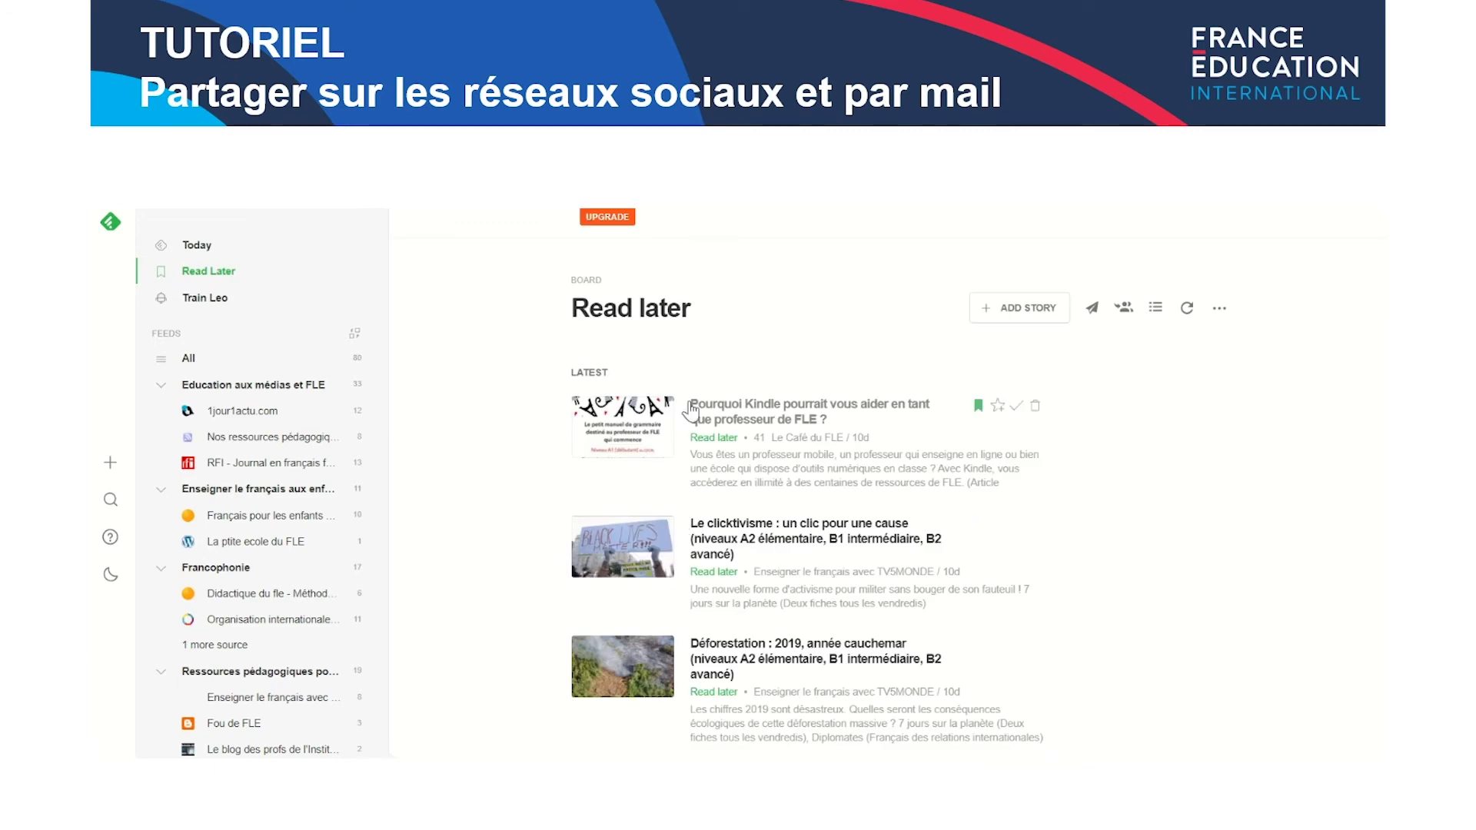
click(741, 475)
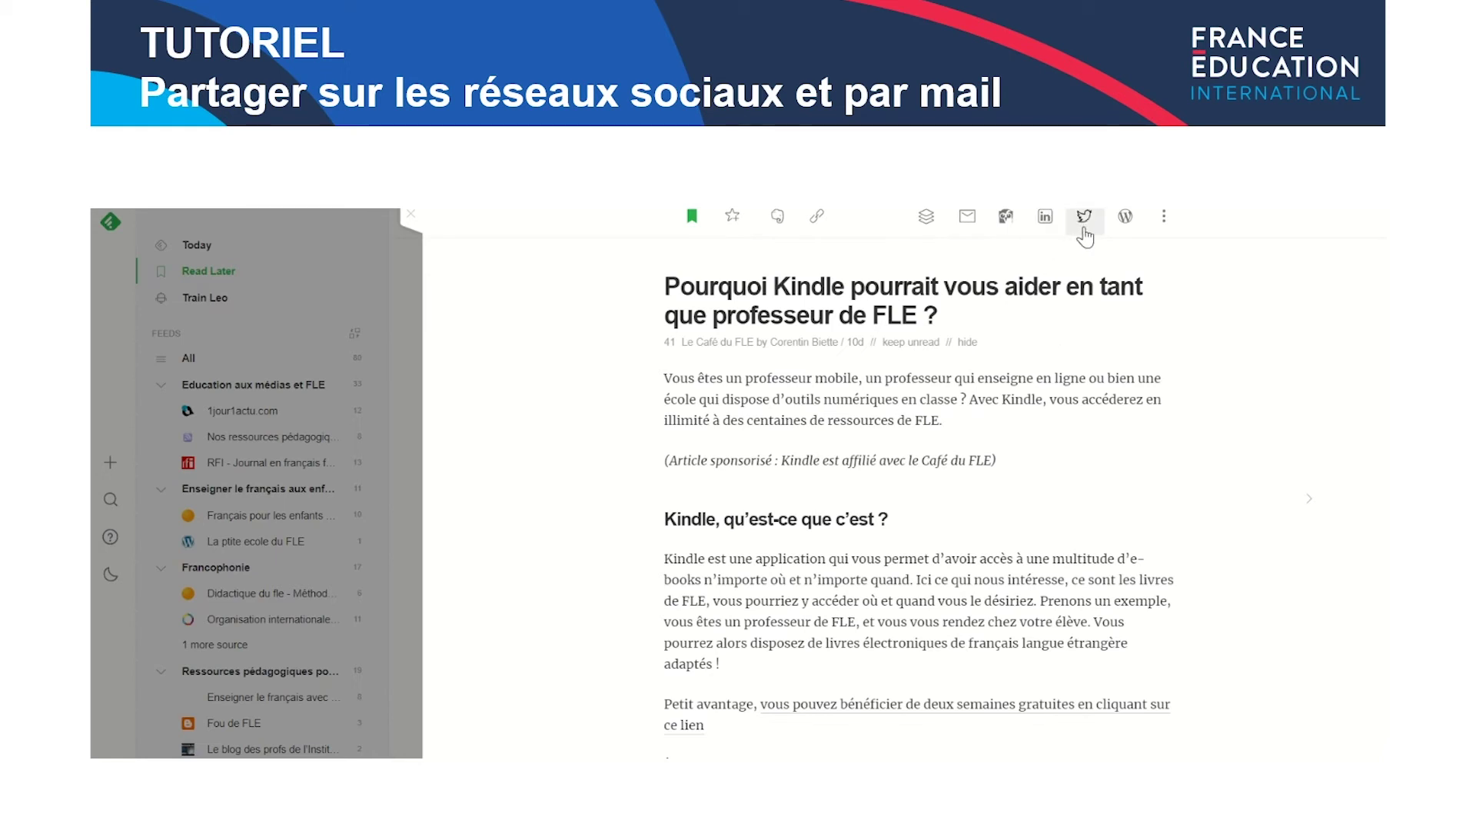
click(1158, 225)
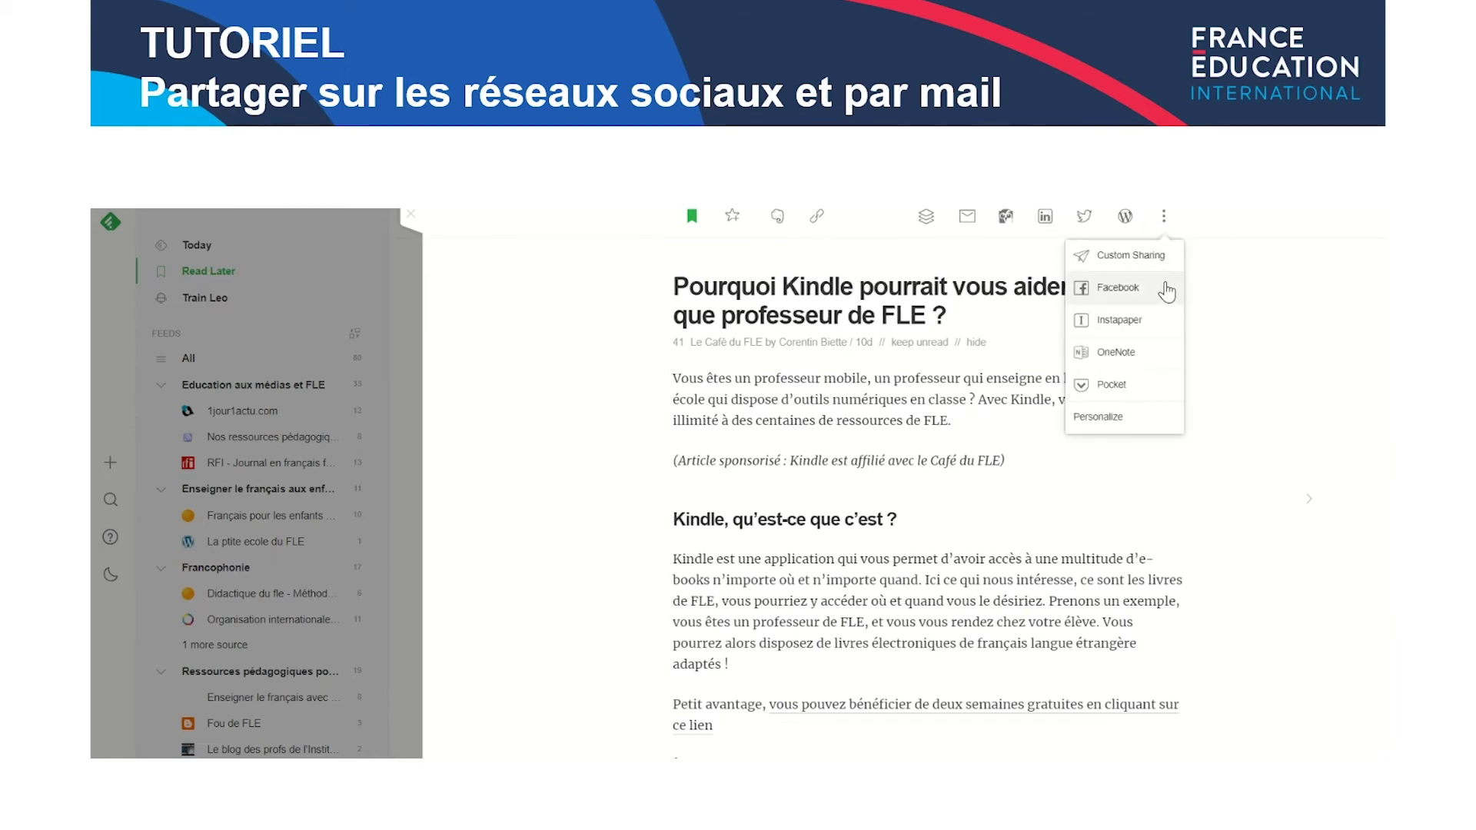
Prepare a tweet and an email sharing the Kindle article, and discard both without sending
click(1089, 229)
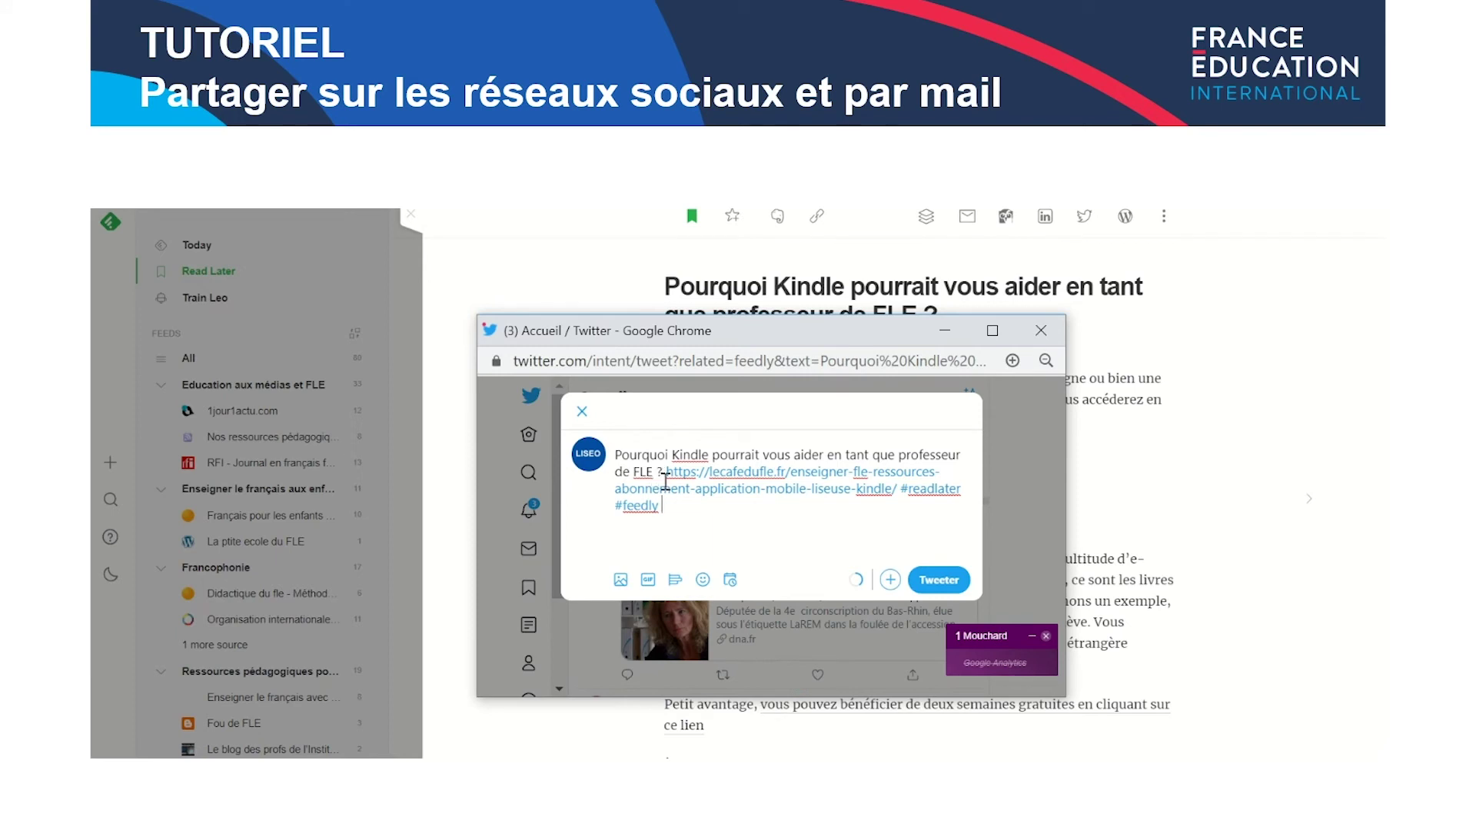
click(581, 411)
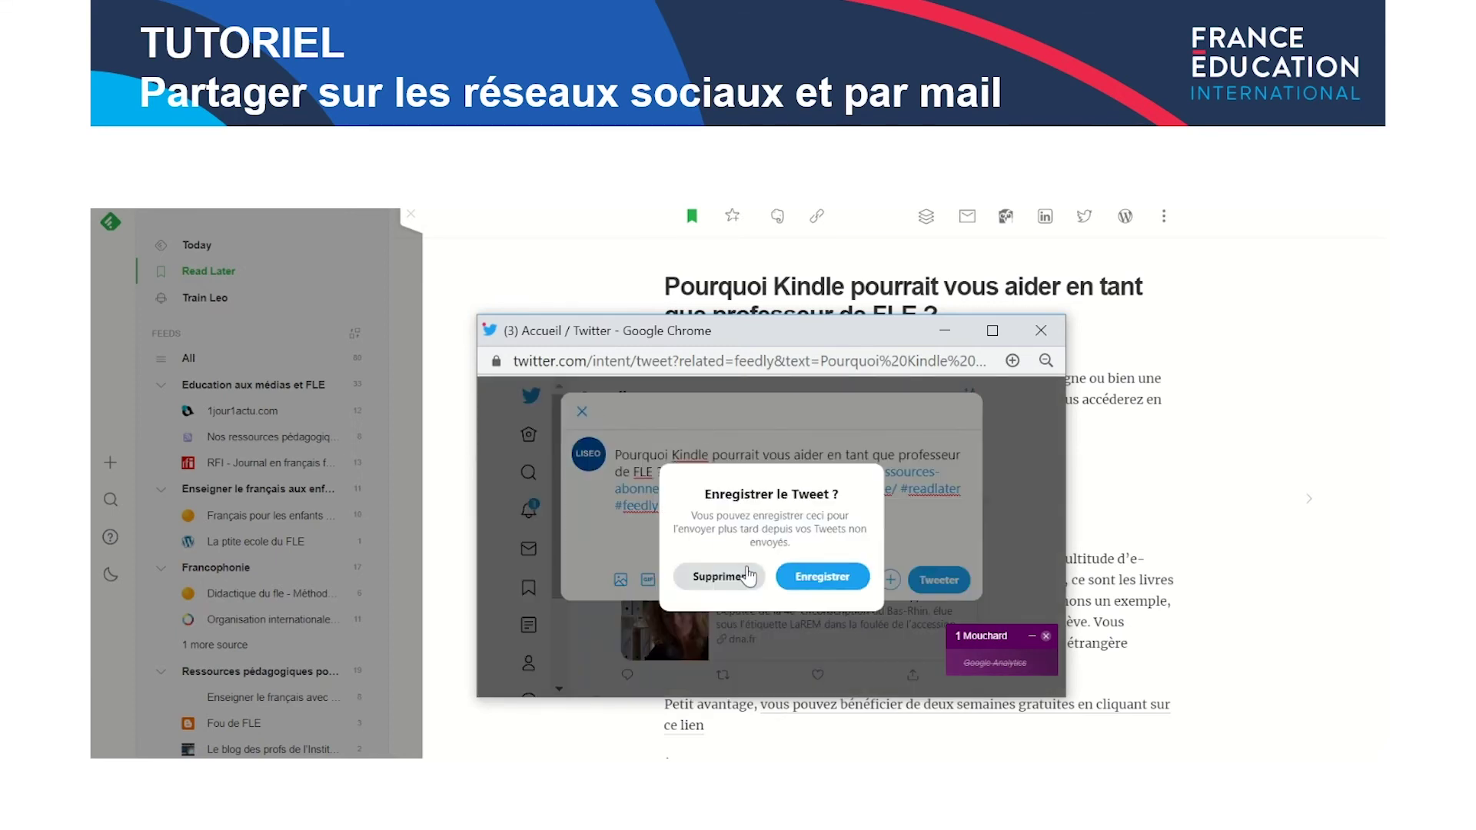
click(707, 577)
click(1041, 330)
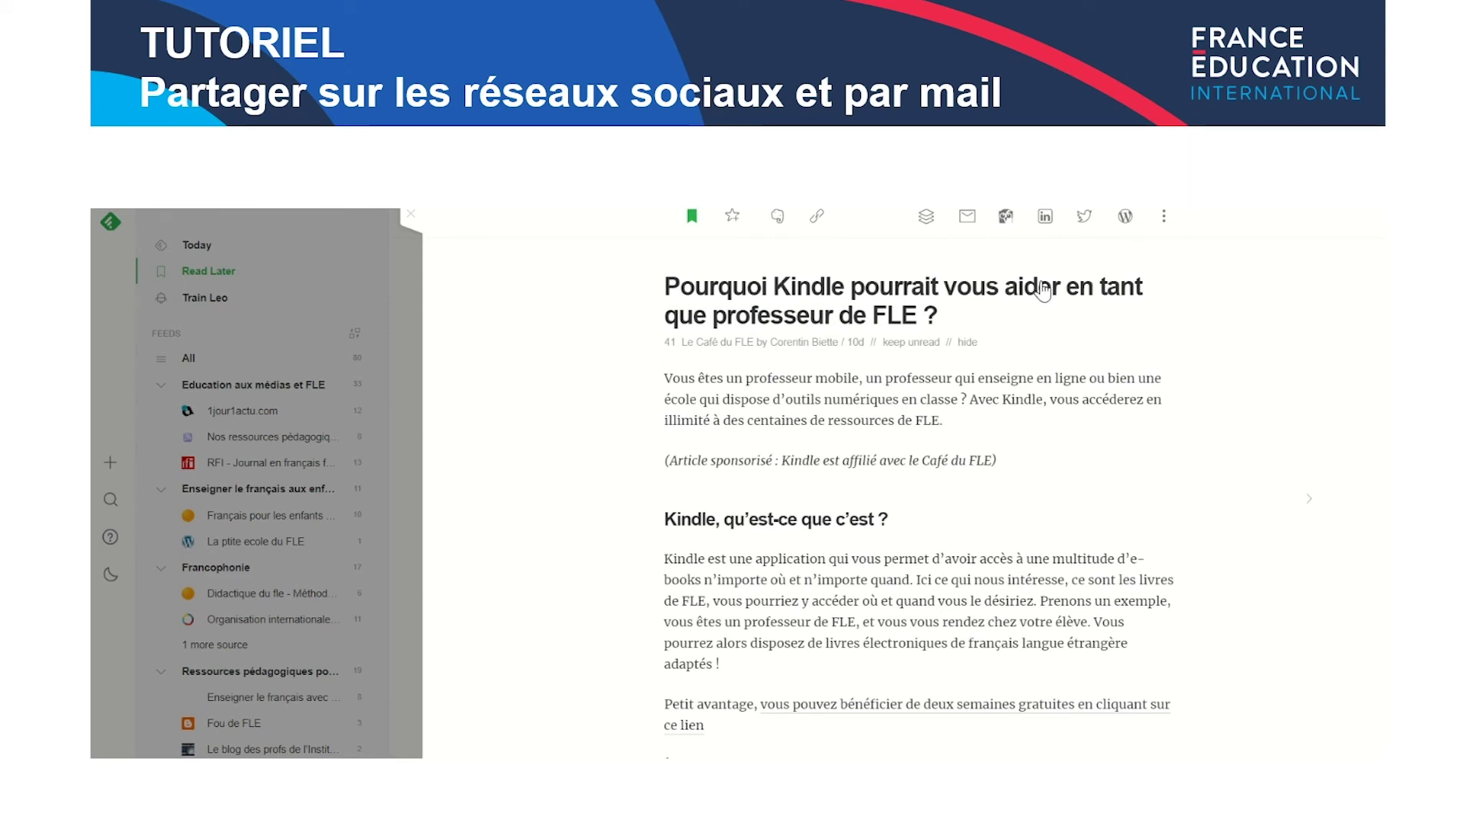
click(965, 217)
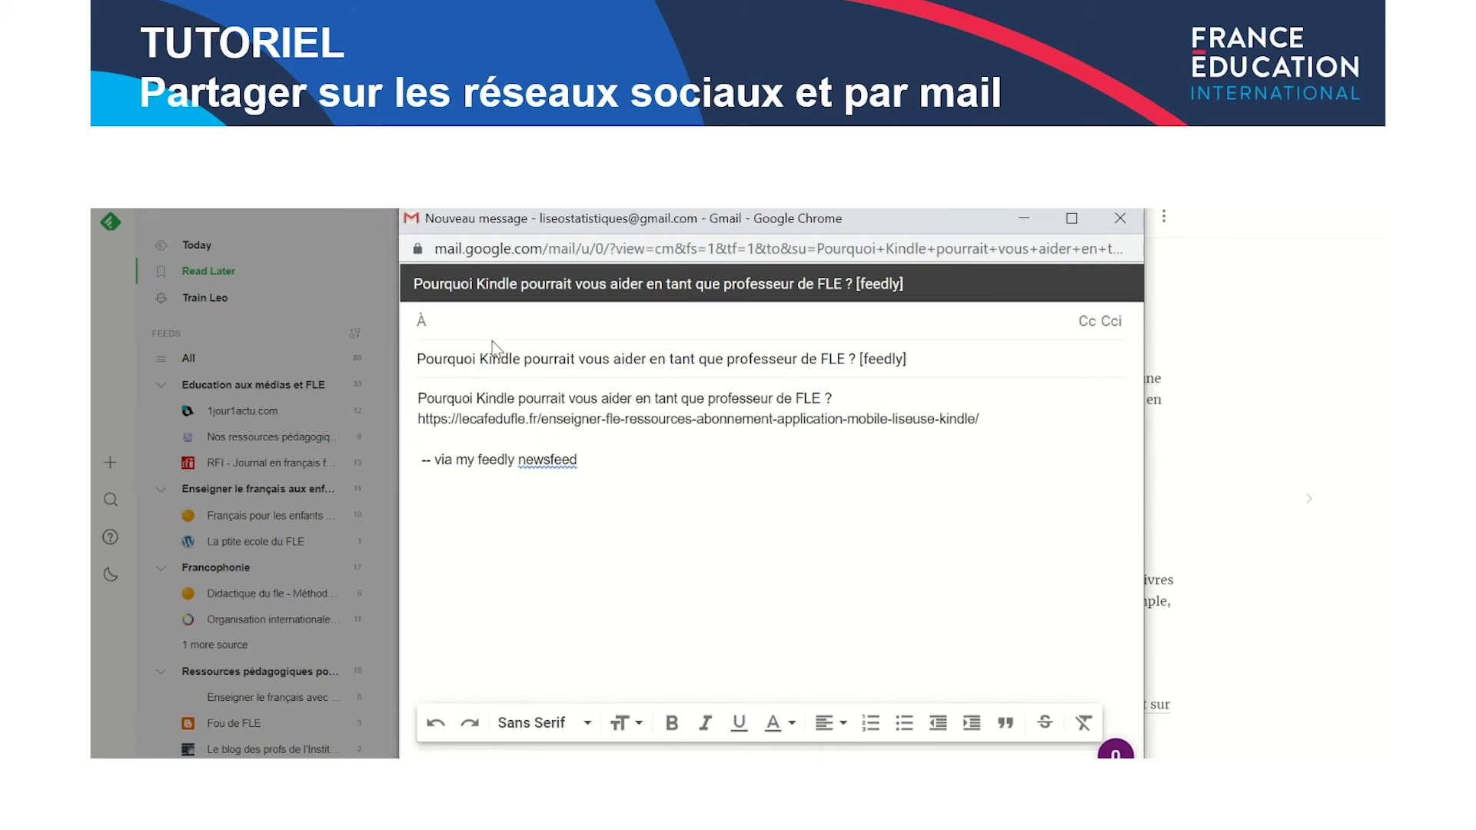
click(1119, 218)
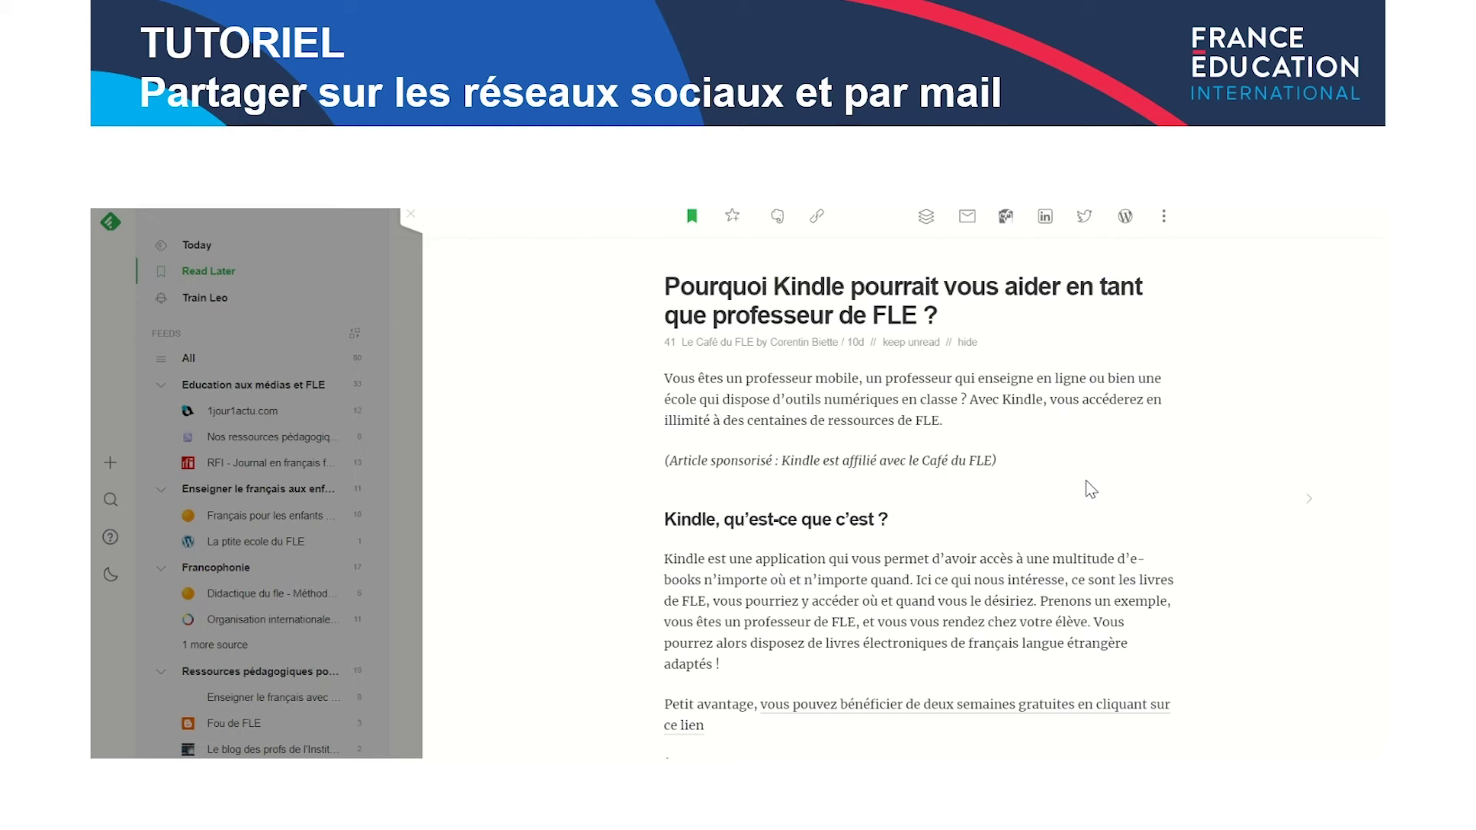
Look through the Saving and sharing settings from the Kindle article's personalization option, and close the settings and the article
click(1164, 216)
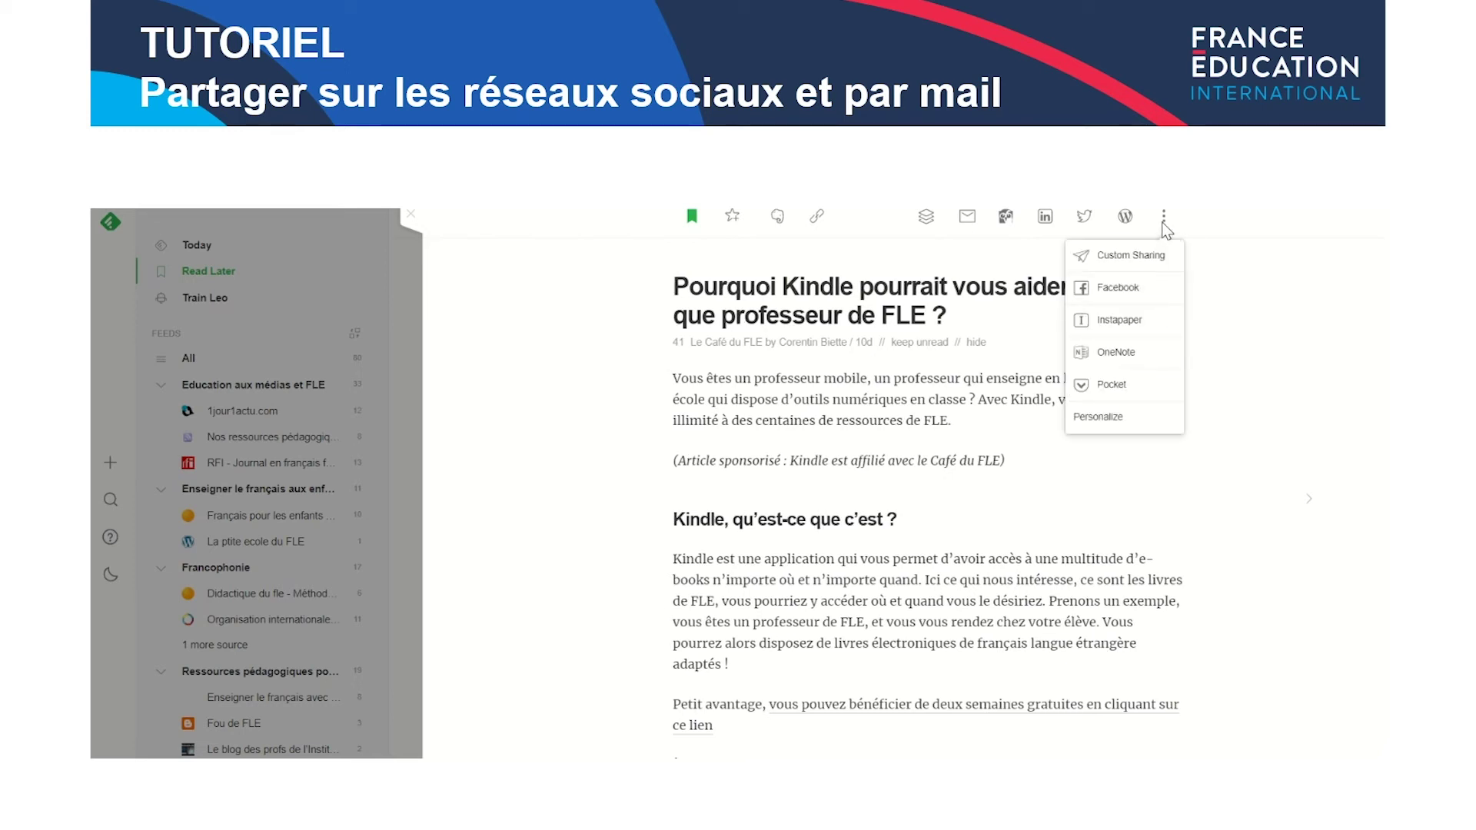
click(1153, 423)
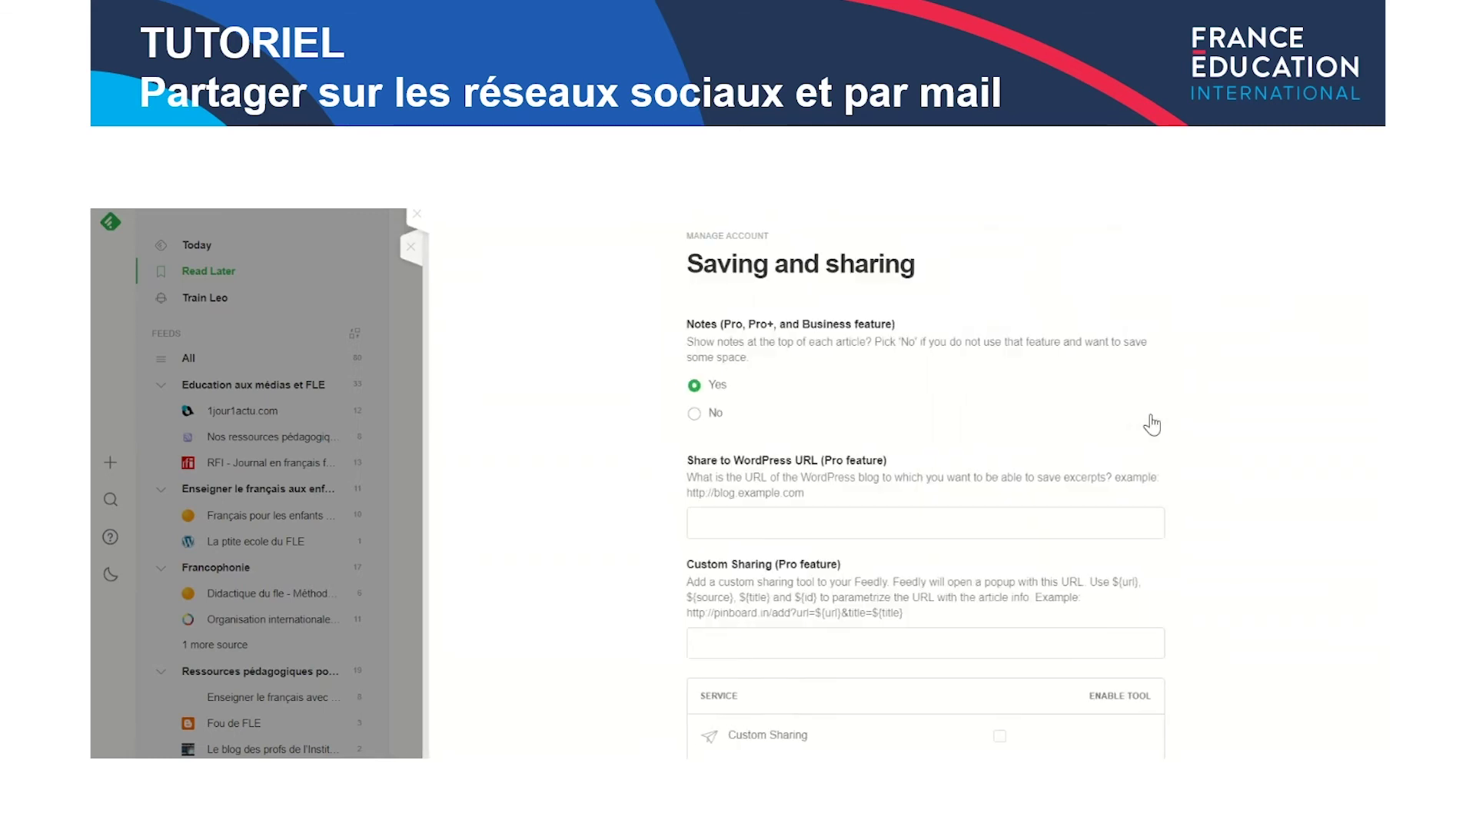
scroll(1065, 465, down, 14)
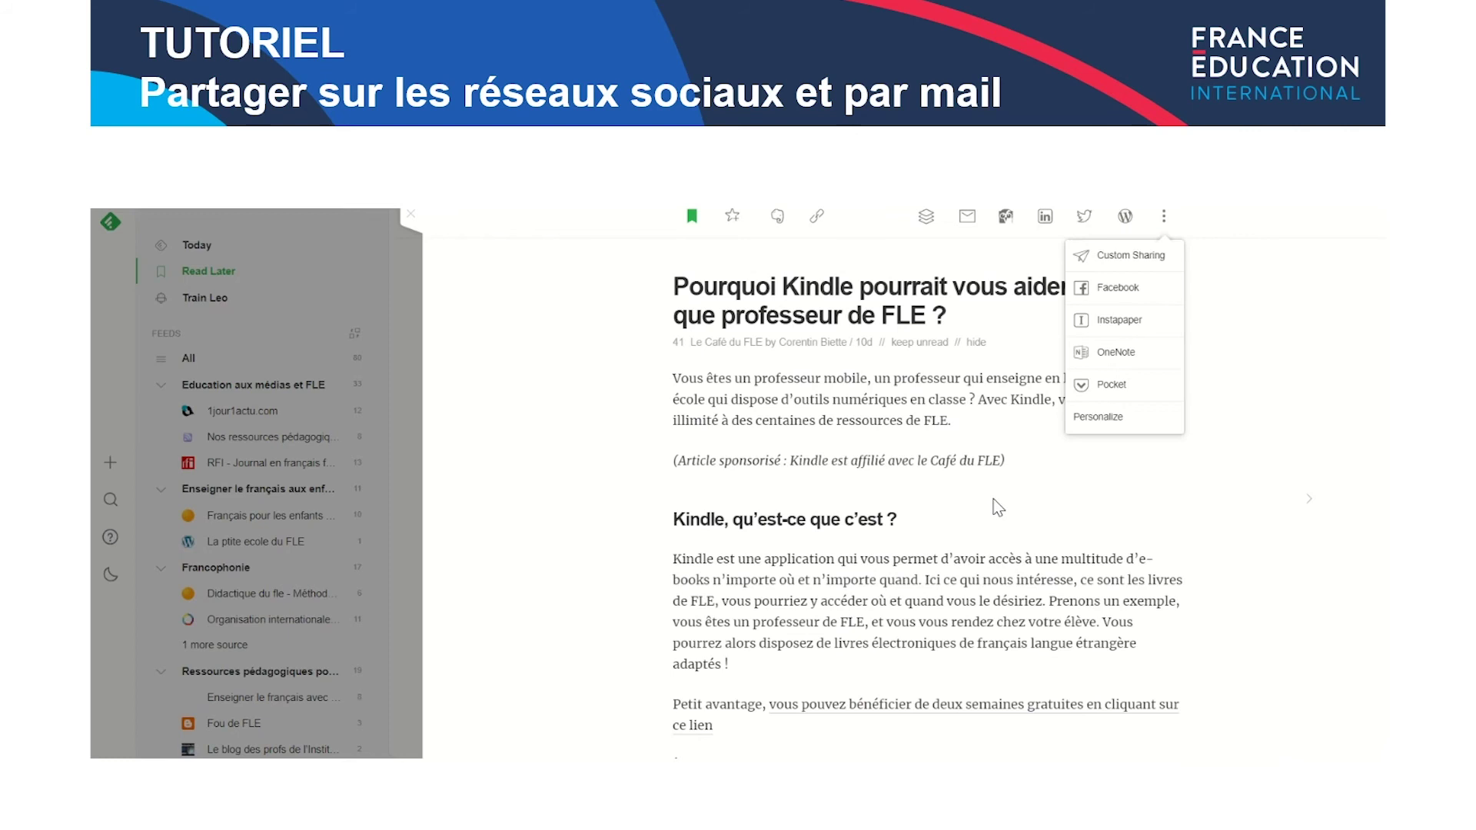
click(997, 508)
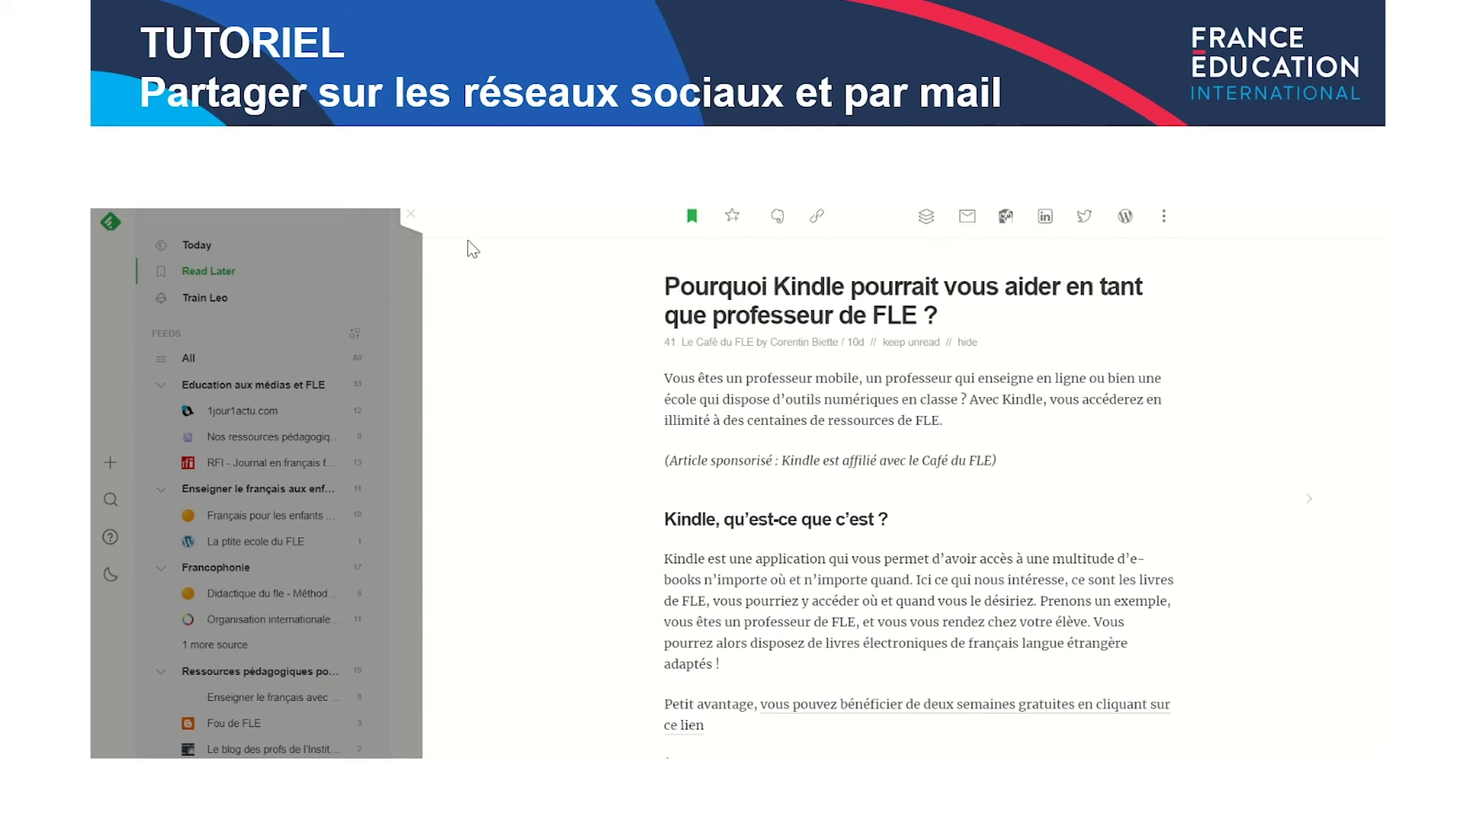
click(409, 218)
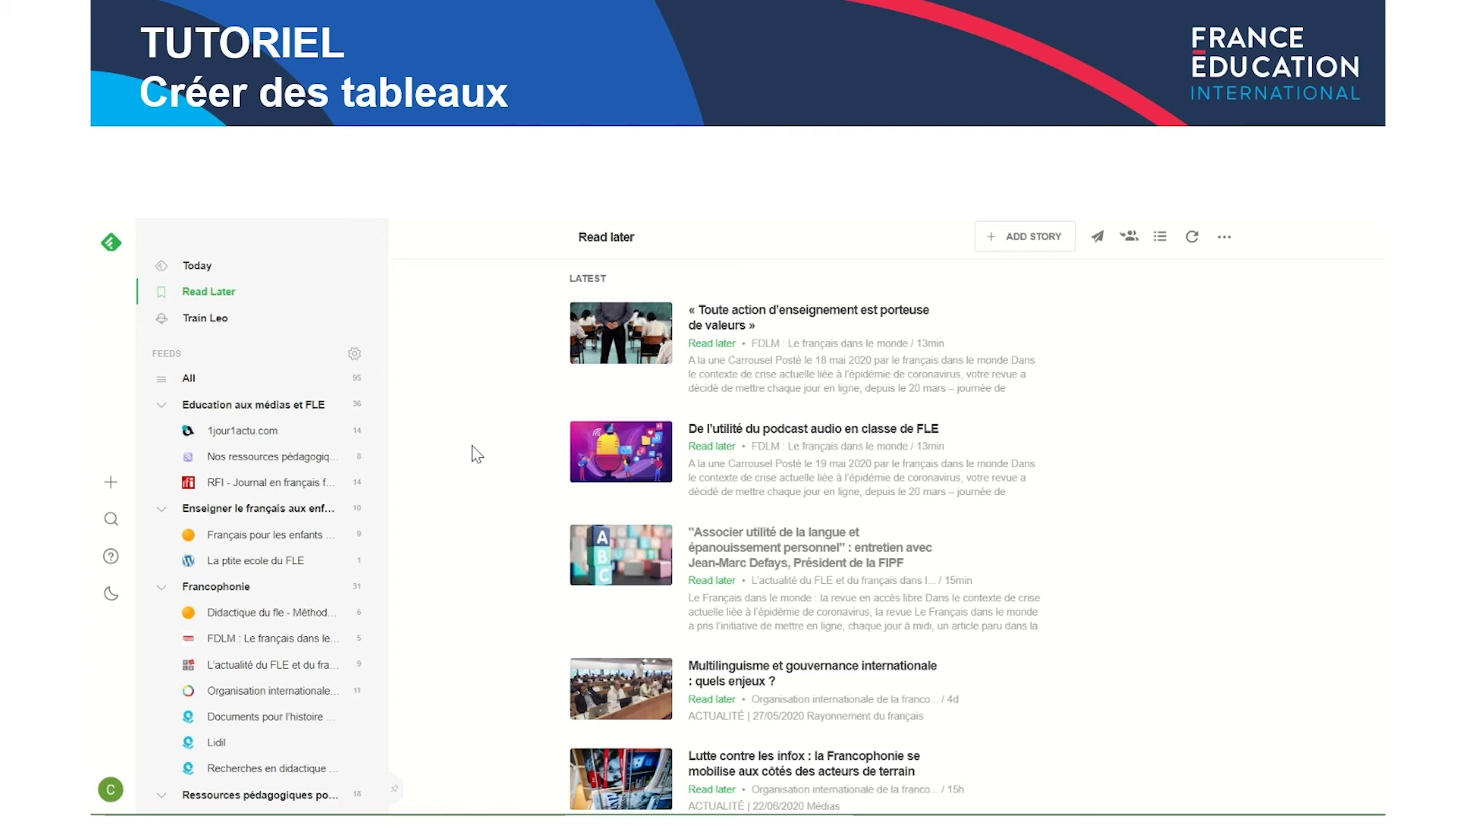
Create a new board titled "Actualités du FLE"
click(241, 295)
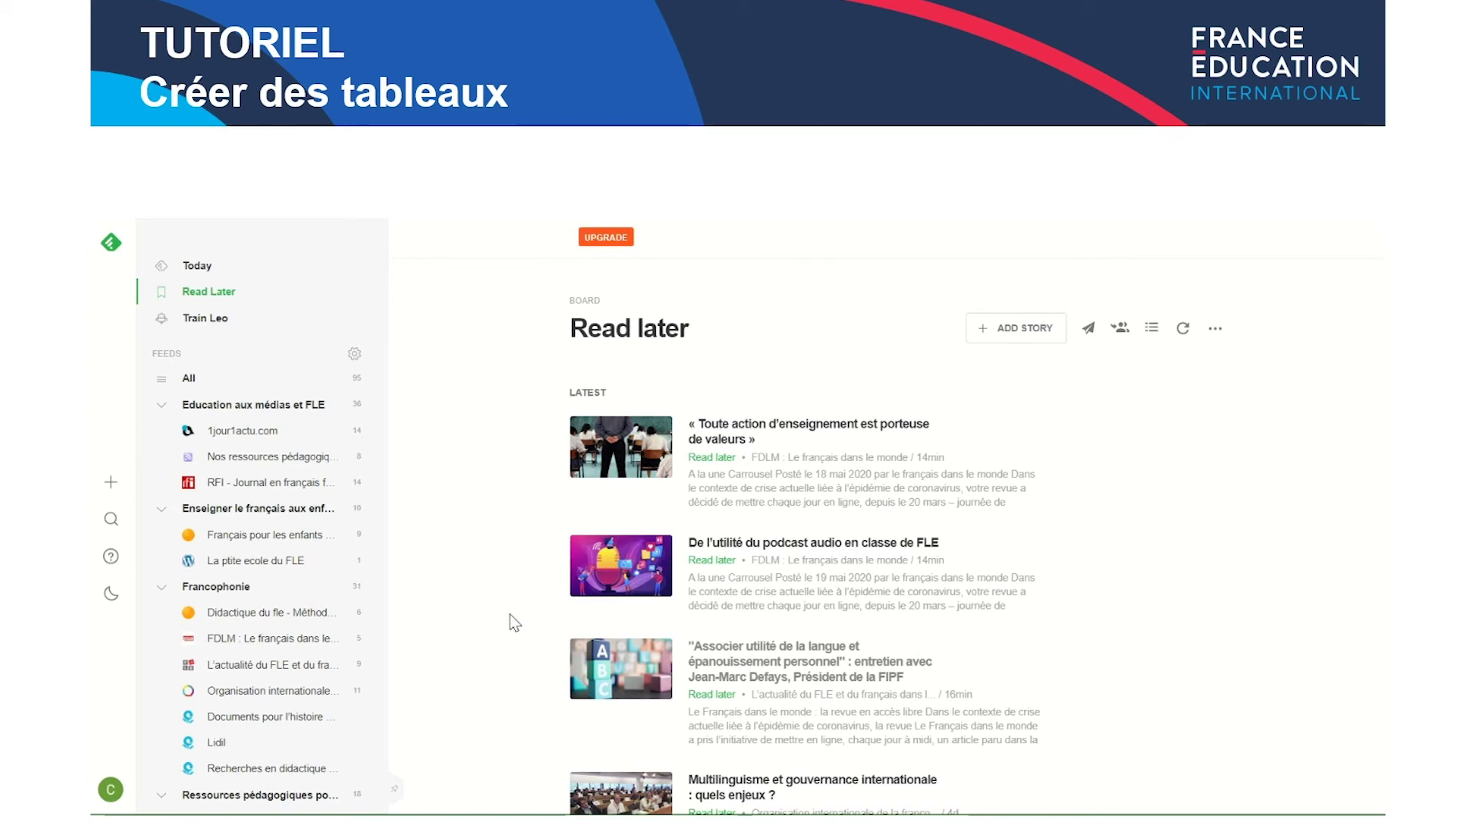
scroll(285, 569, down, 7)
scroll(289, 630, down, 2)
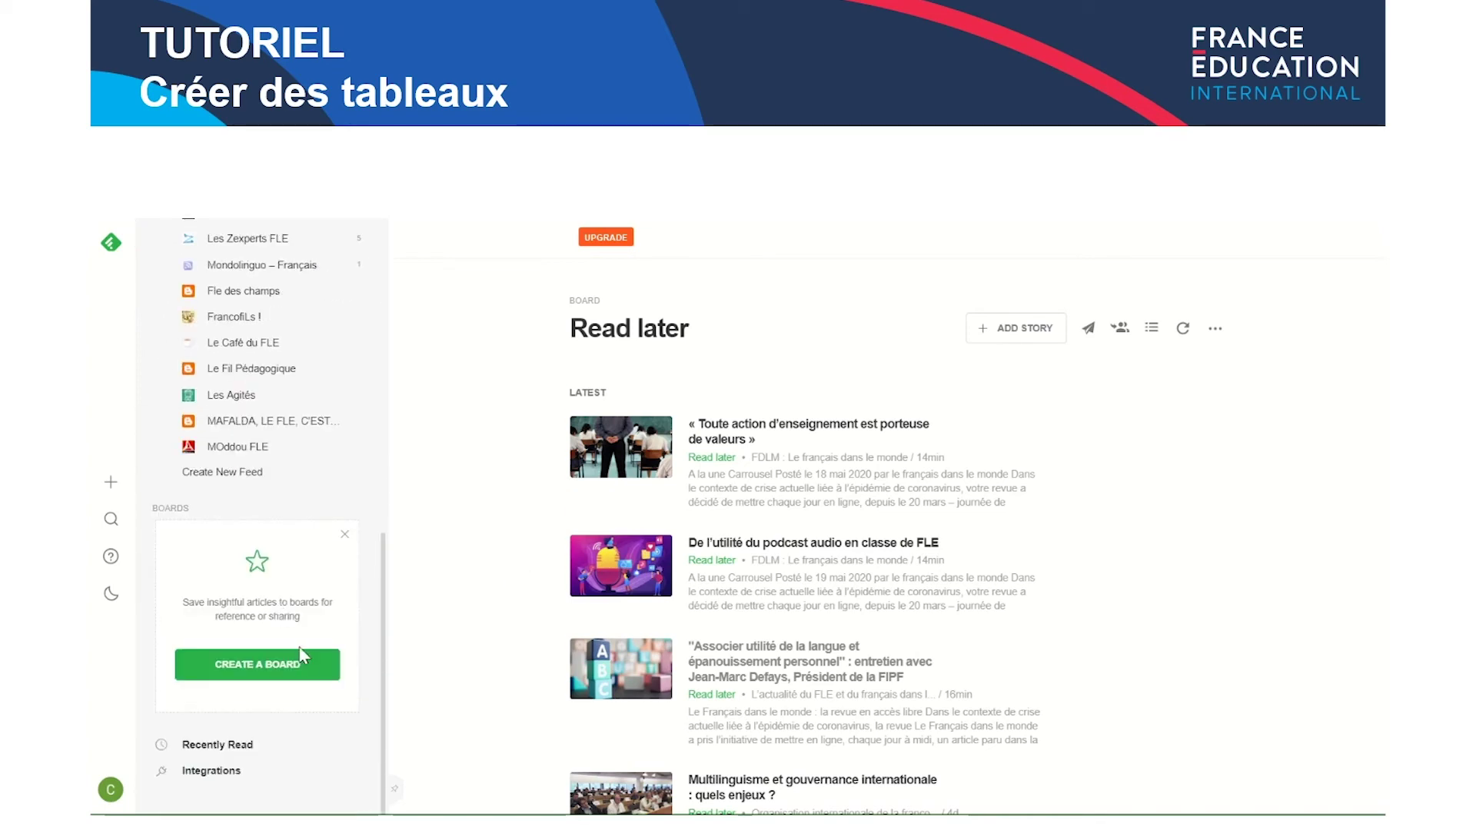
click(311, 680)
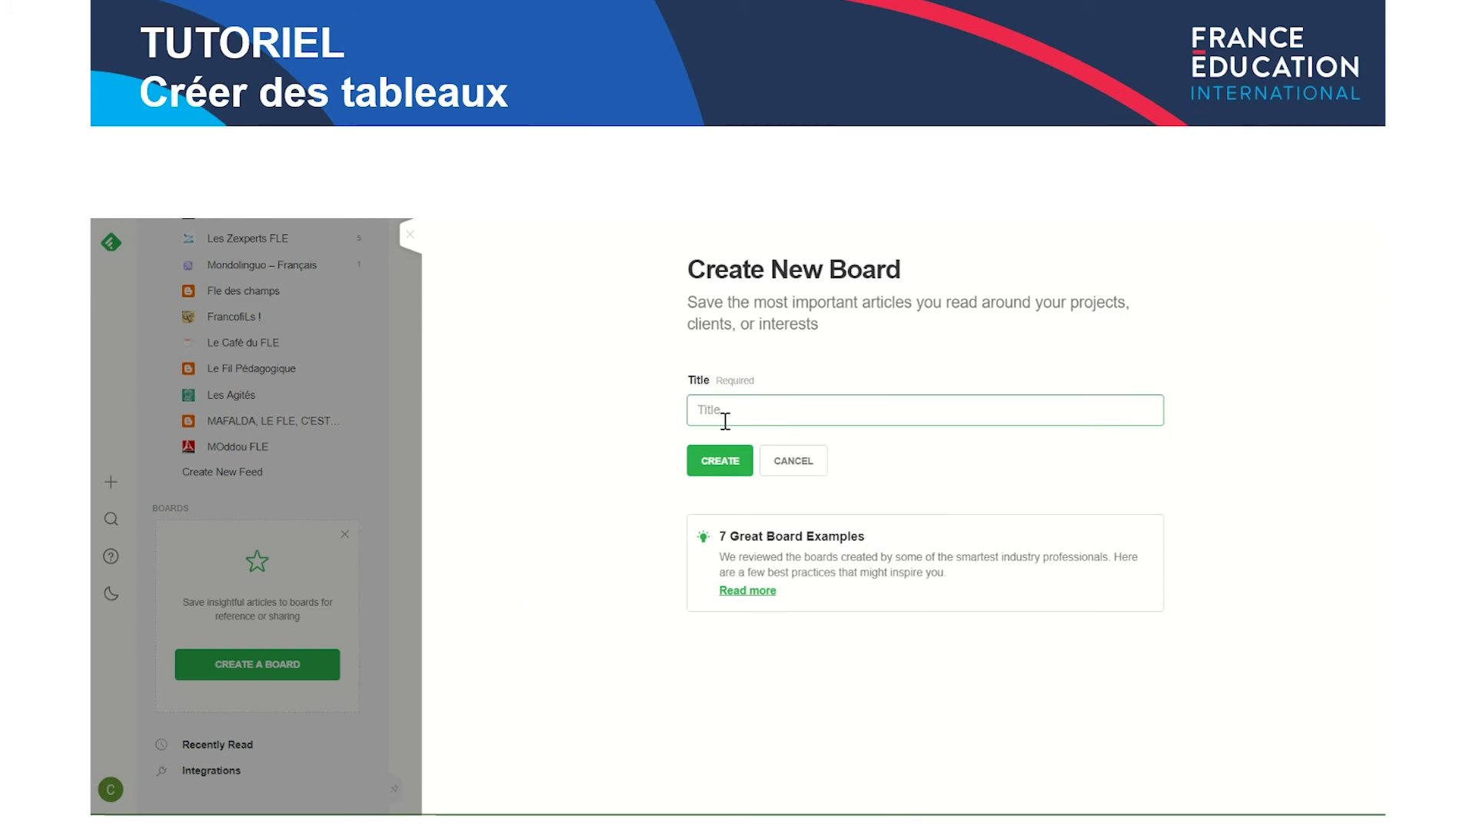
text(A)
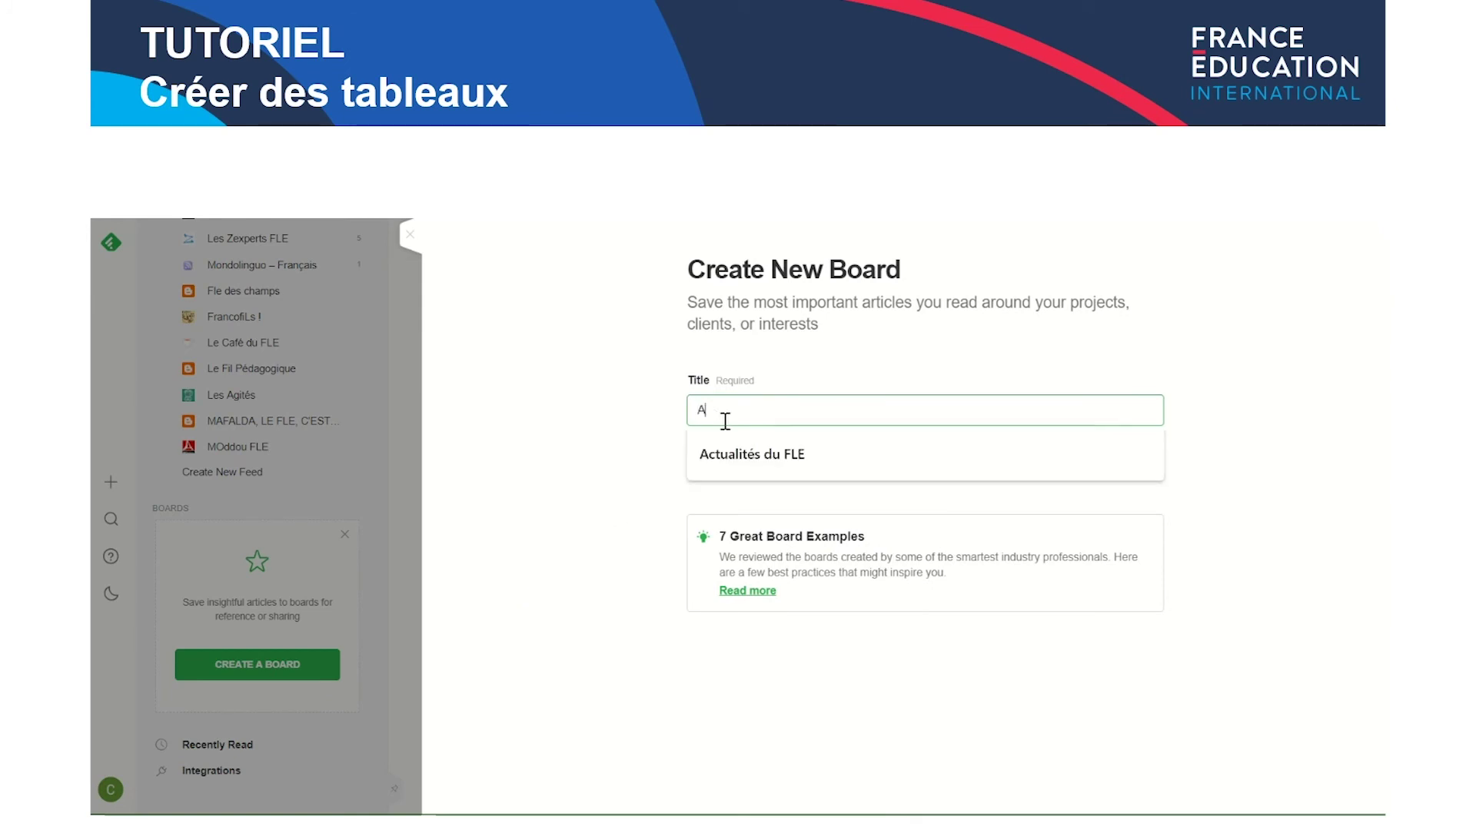
text(ctualités du FLE)
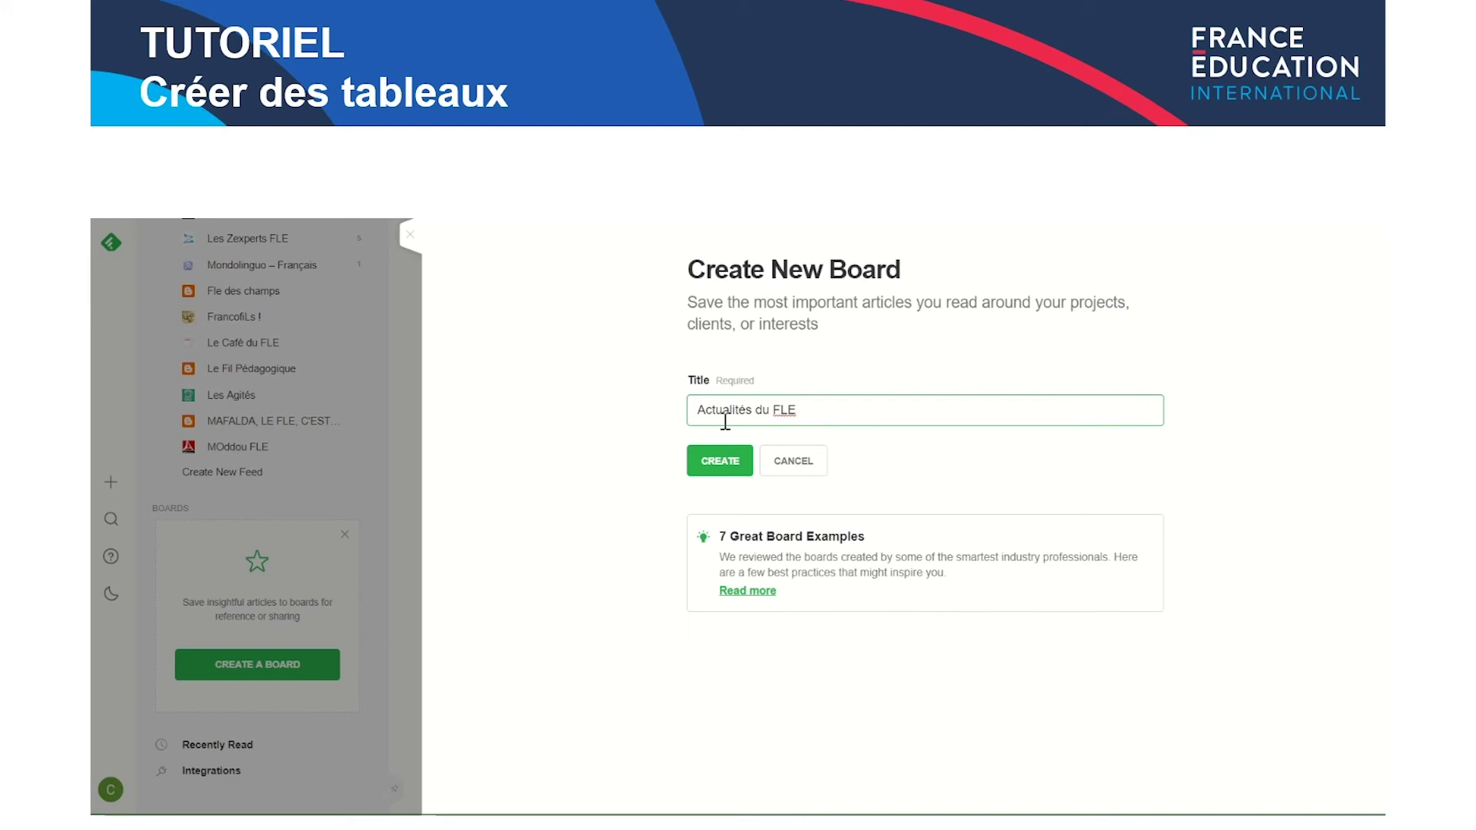
click(727, 463)
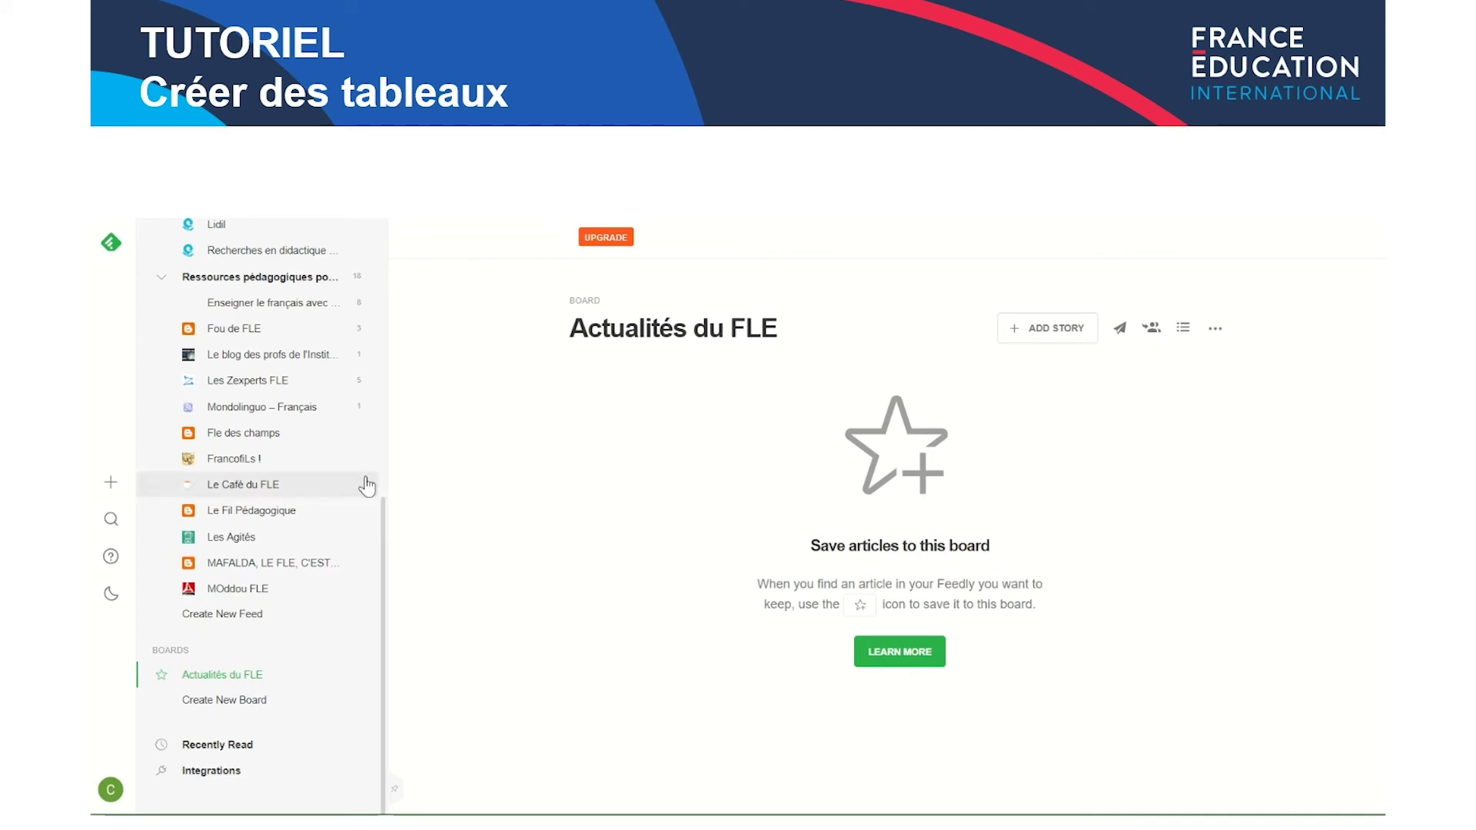
Save the Read Later article "Toute action d'enseignement est porteuse de valeurs" to the Actualités du FLE board
scroll(362, 484, up, 7)
click(275, 303)
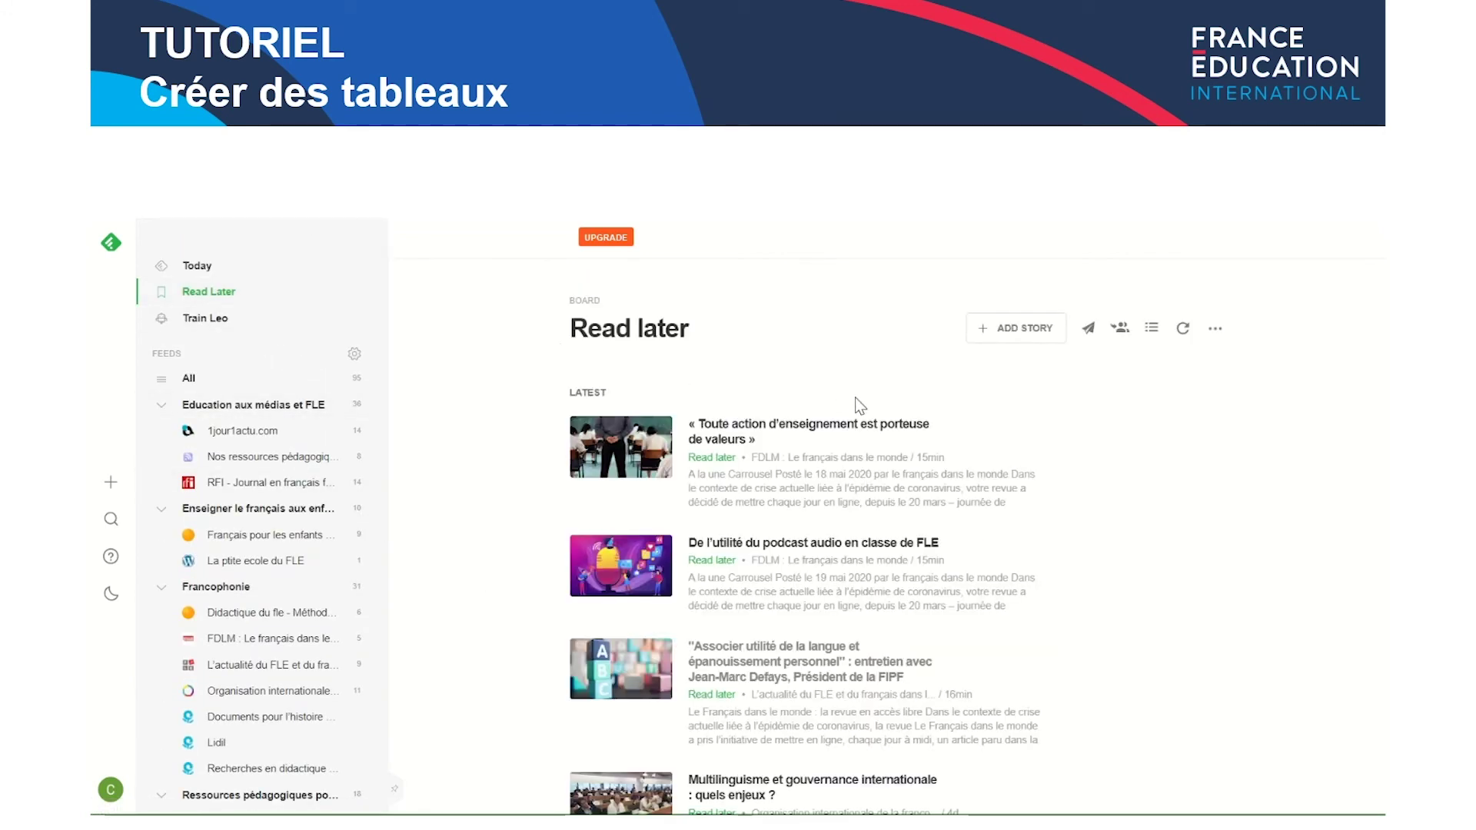
mouse_move(877, 422)
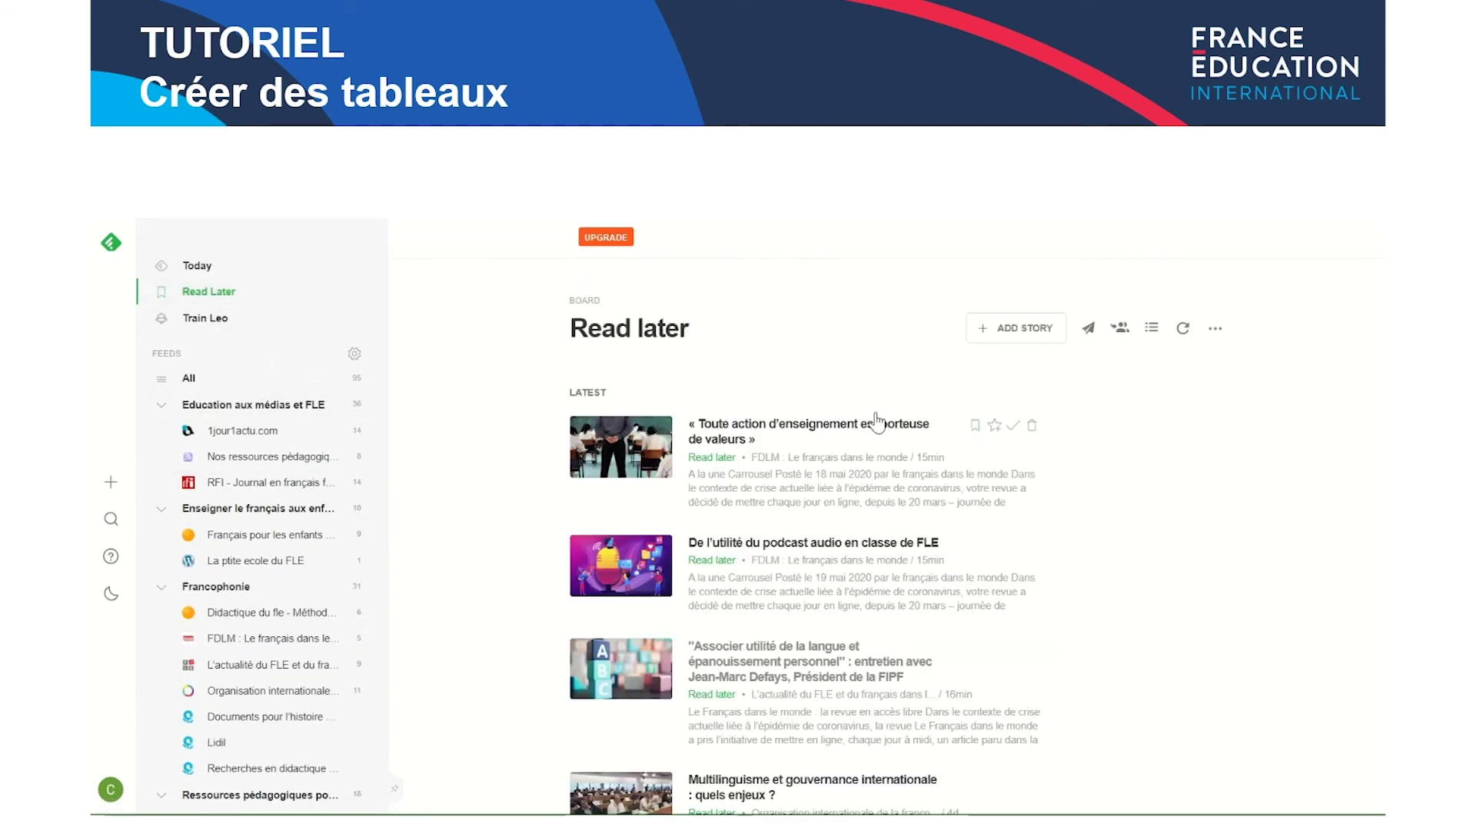
click(995, 432)
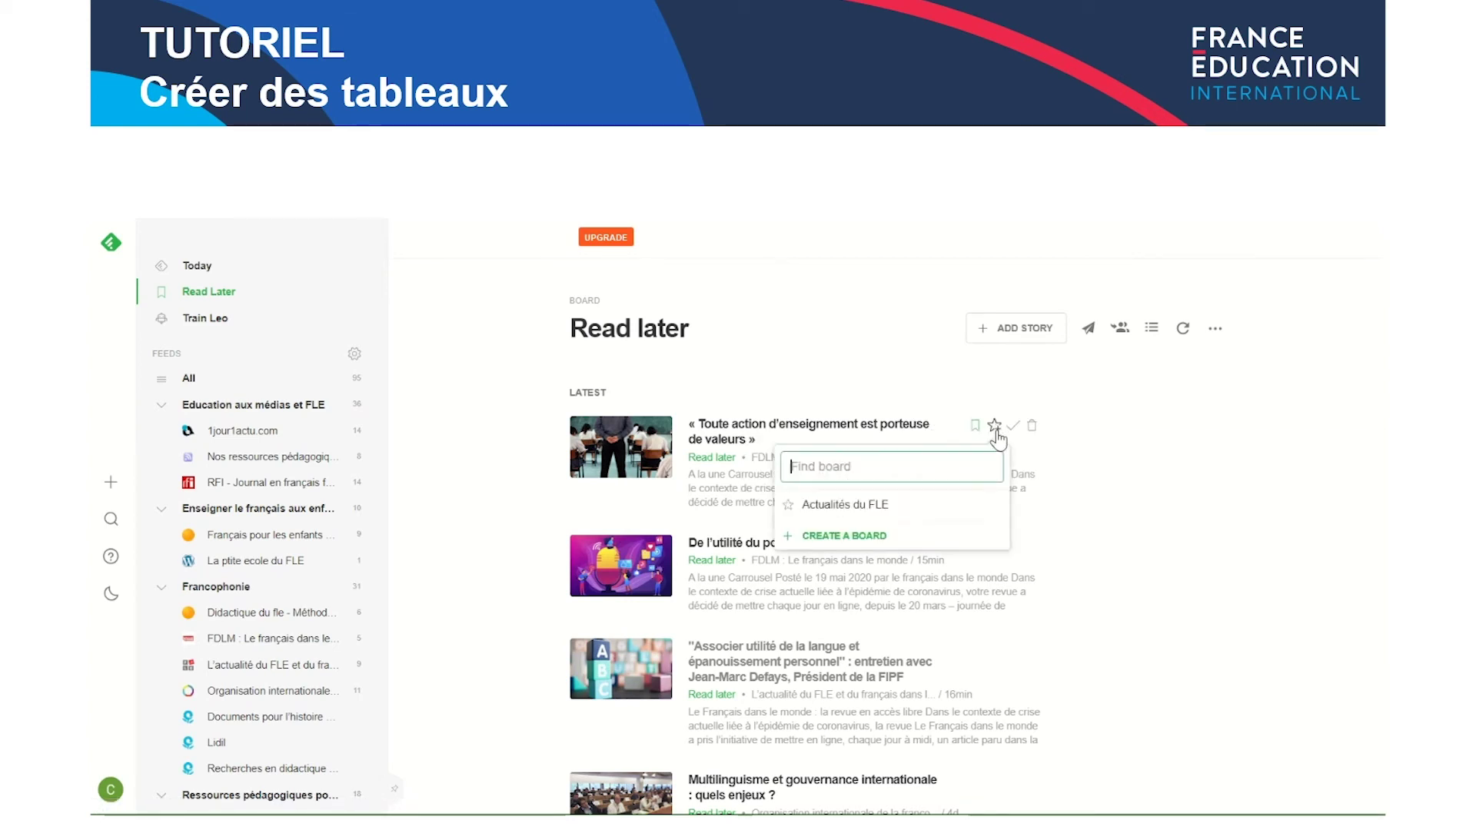
mouse_move(985, 516)
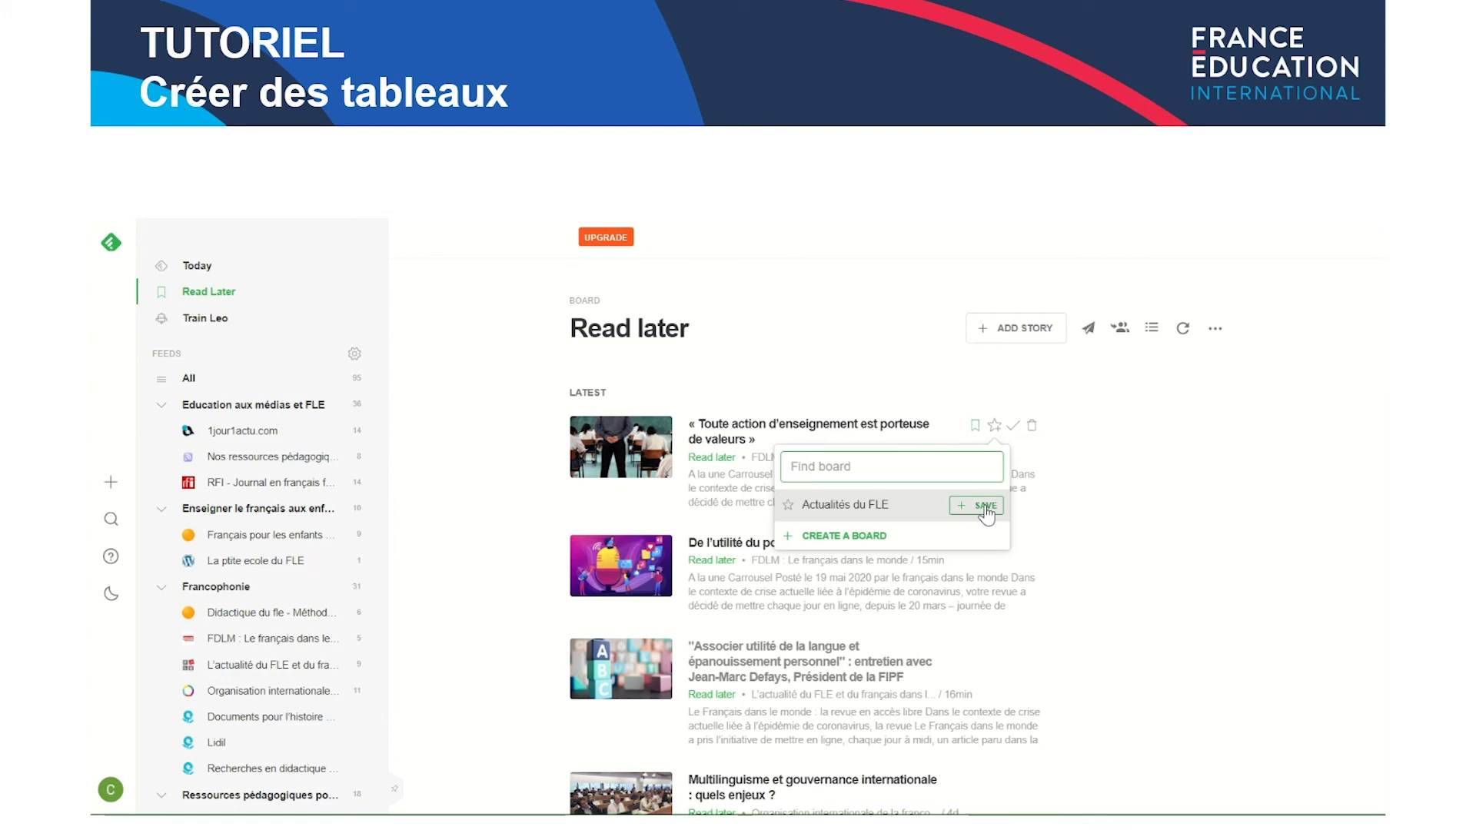
click(984, 506)
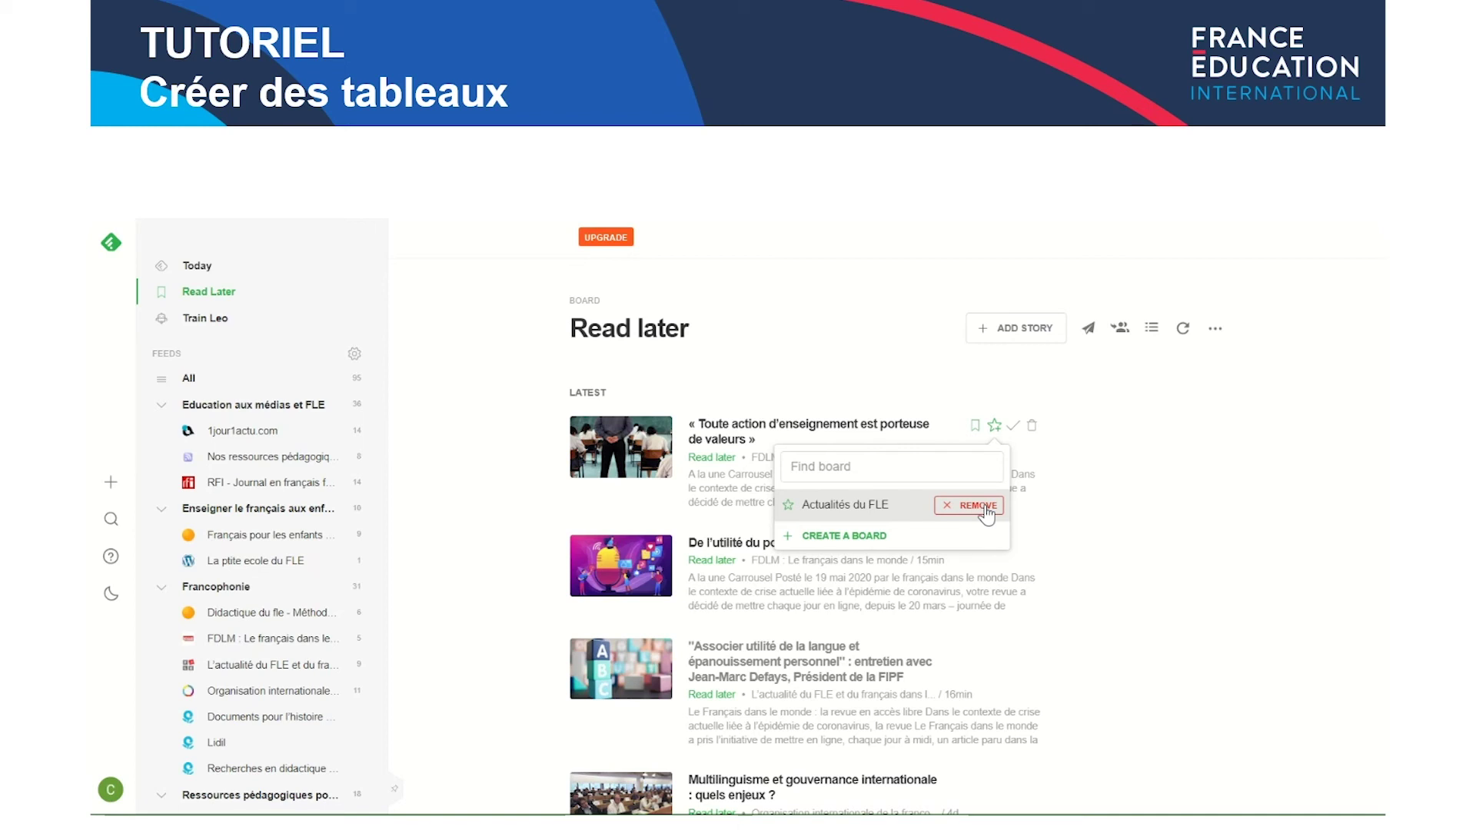
click(1145, 569)
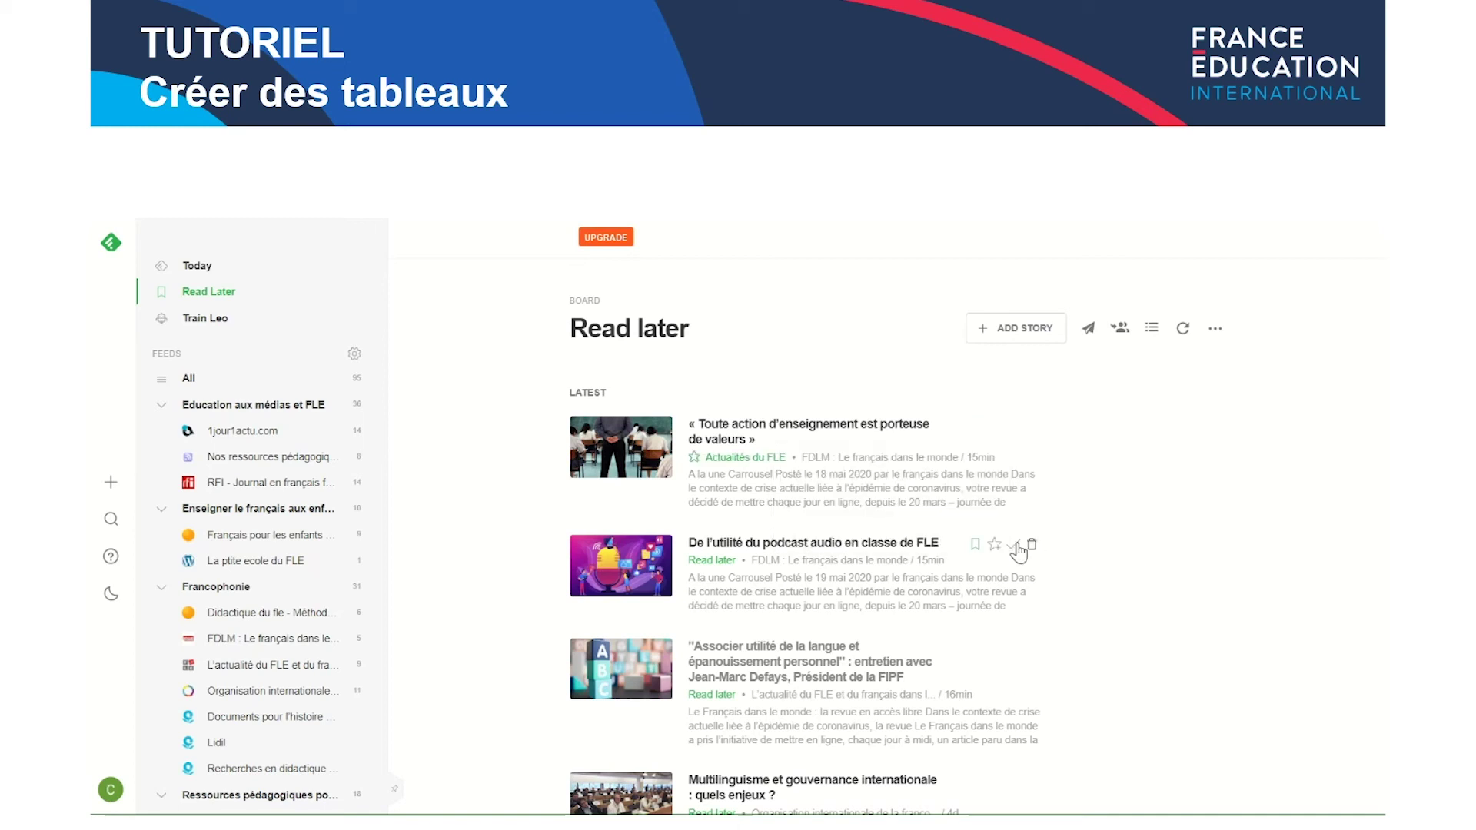
Save "De l'utilité du podcast audio en classe de FLE" and "Associer utilité de la langue et épanouissement personnel" to the Actualités du FLE board
click(994, 545)
click(986, 626)
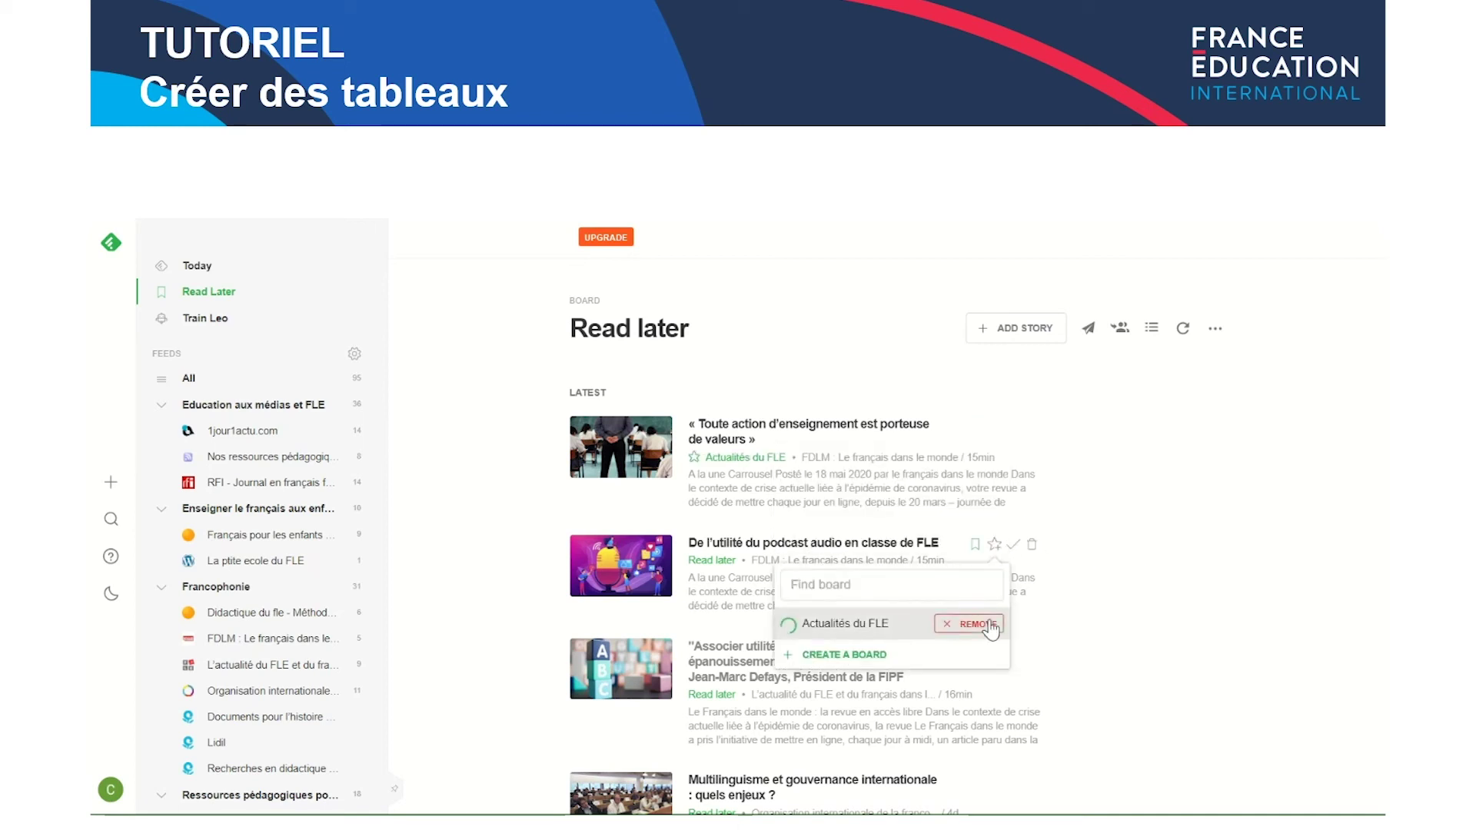
click(1161, 646)
scroll(1001, 614, down, 3)
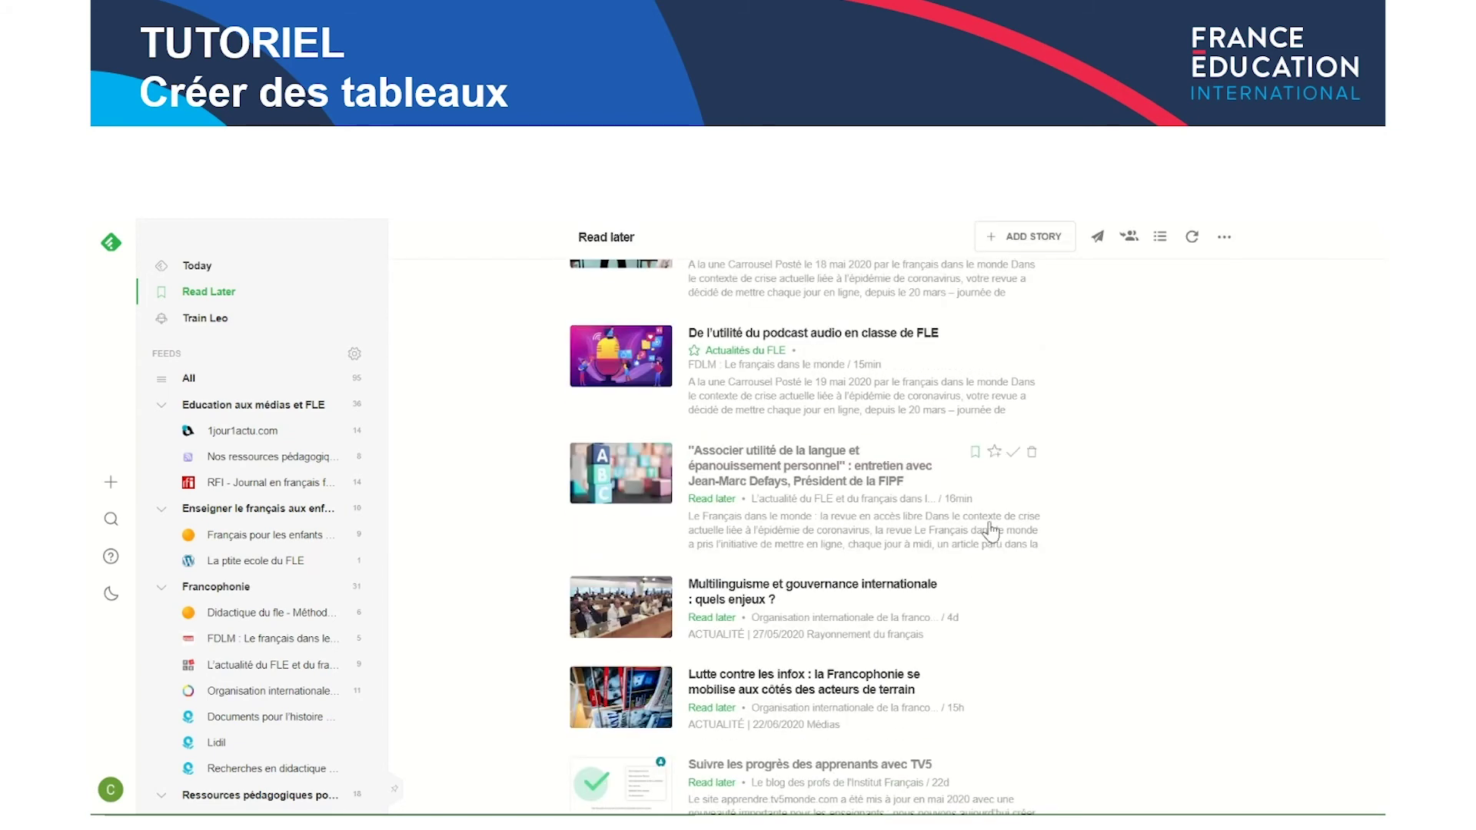
click(993, 454)
click(986, 533)
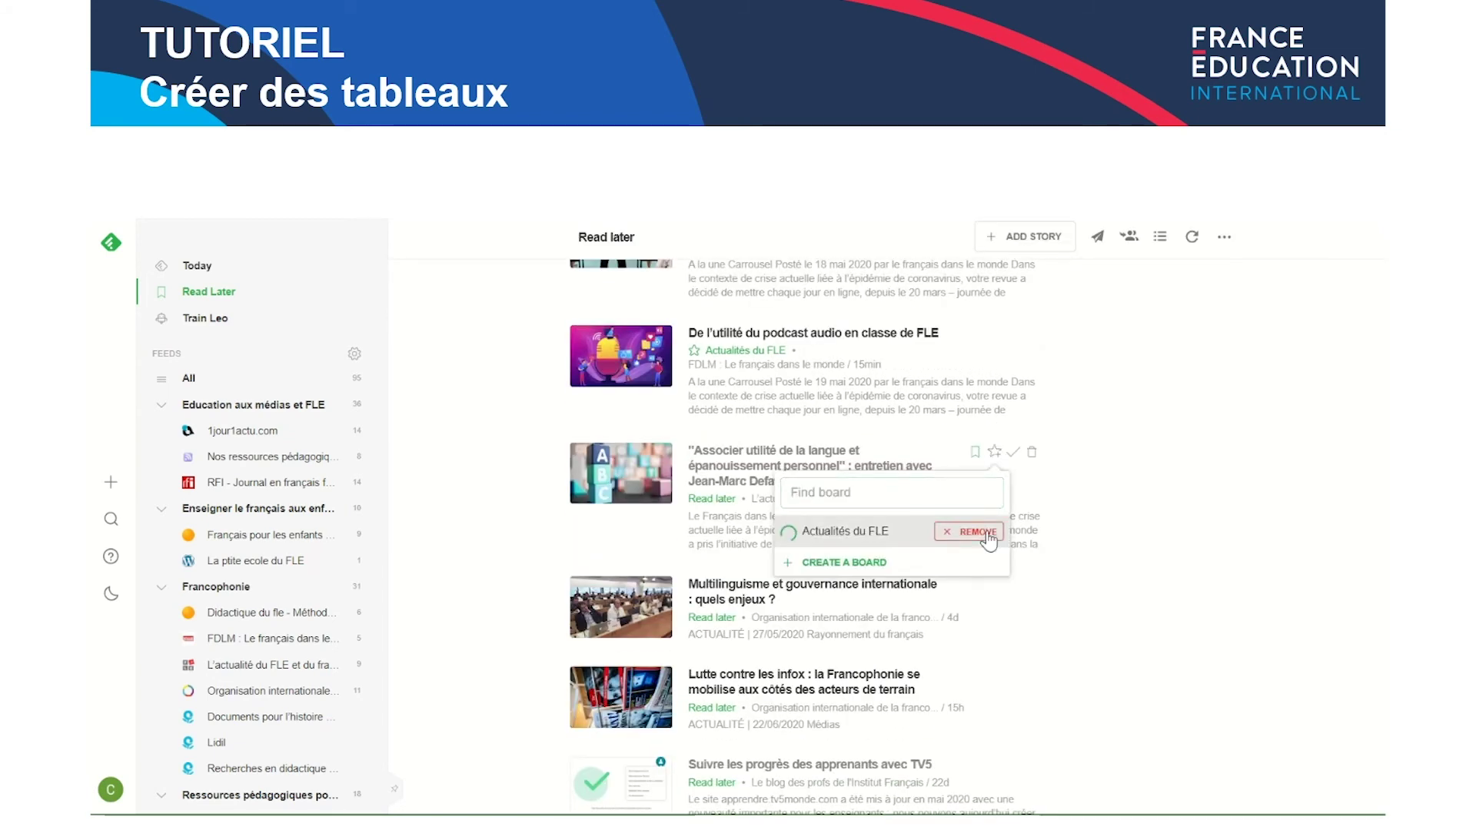
scroll(1137, 572, down, 2)
scroll(1137, 572, down, 2)
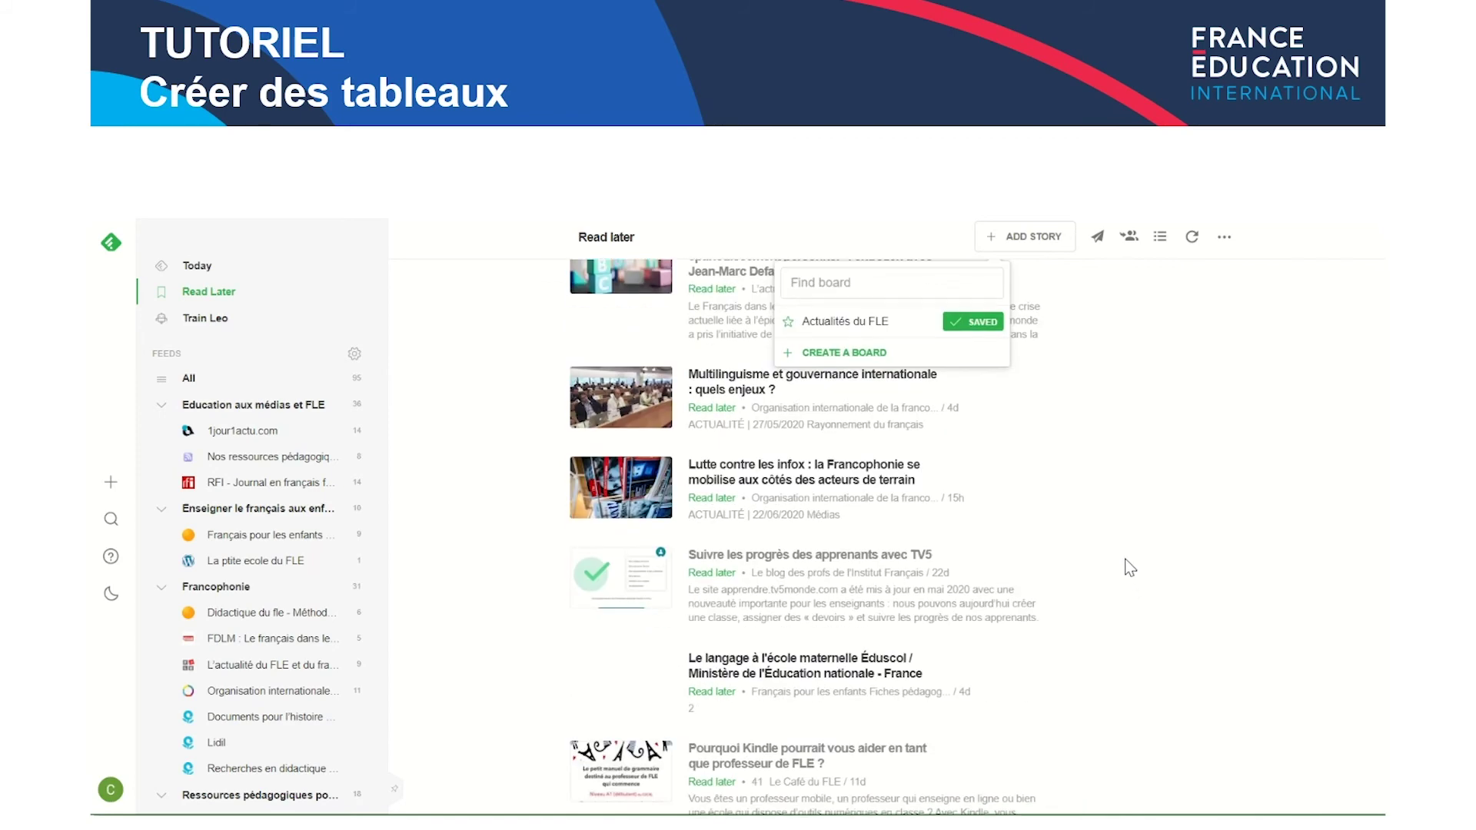
Save "Enseigner le français langue étrangère à l'école primaire" and "Révision Passé composé par ledébarrasduFLE" to the Actualités du FLE board
scroll(1029, 583, down, 3)
scroll(1024, 583, down, 5)
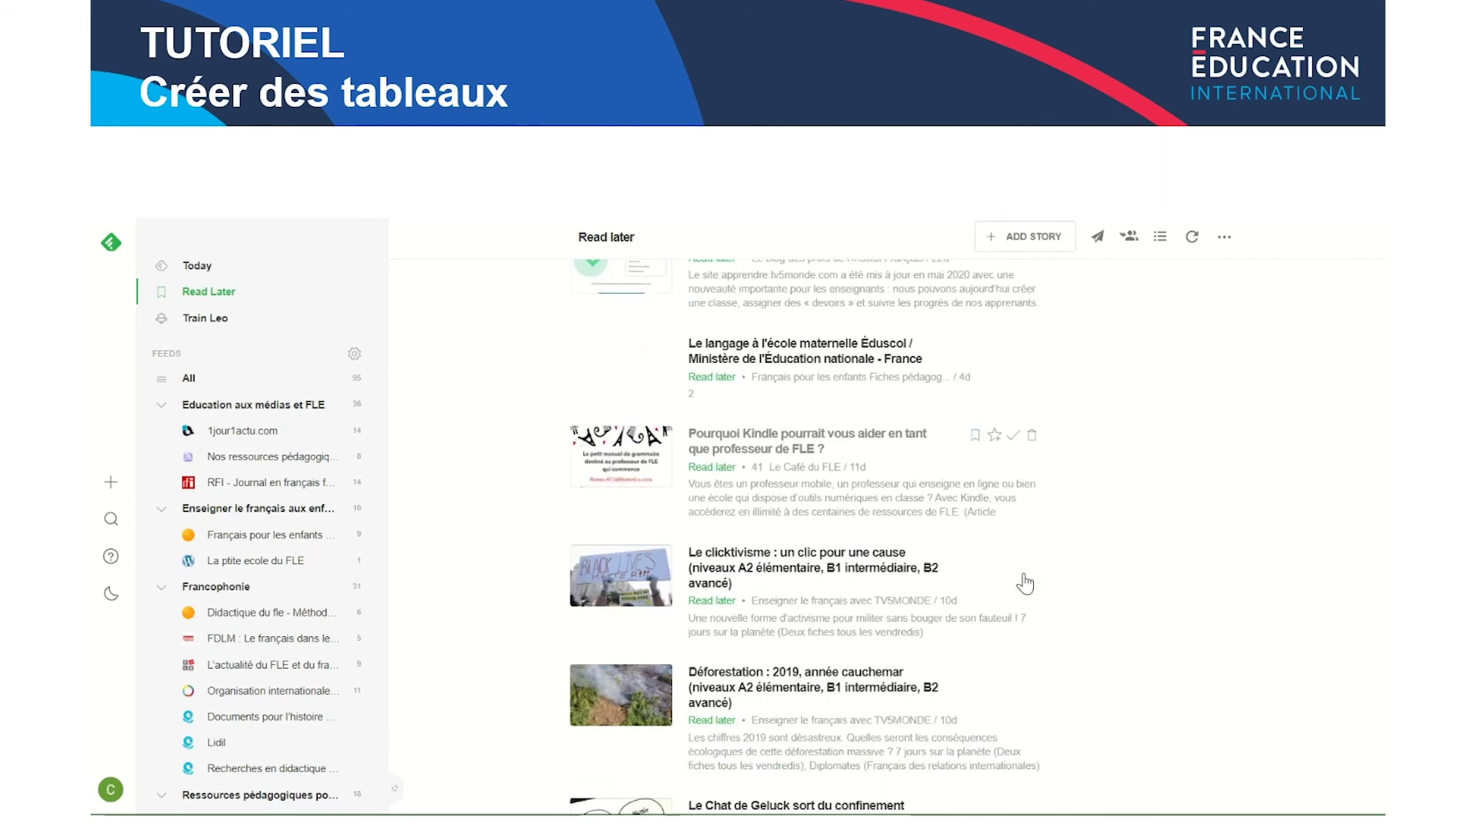
scroll(1024, 583, down, 2)
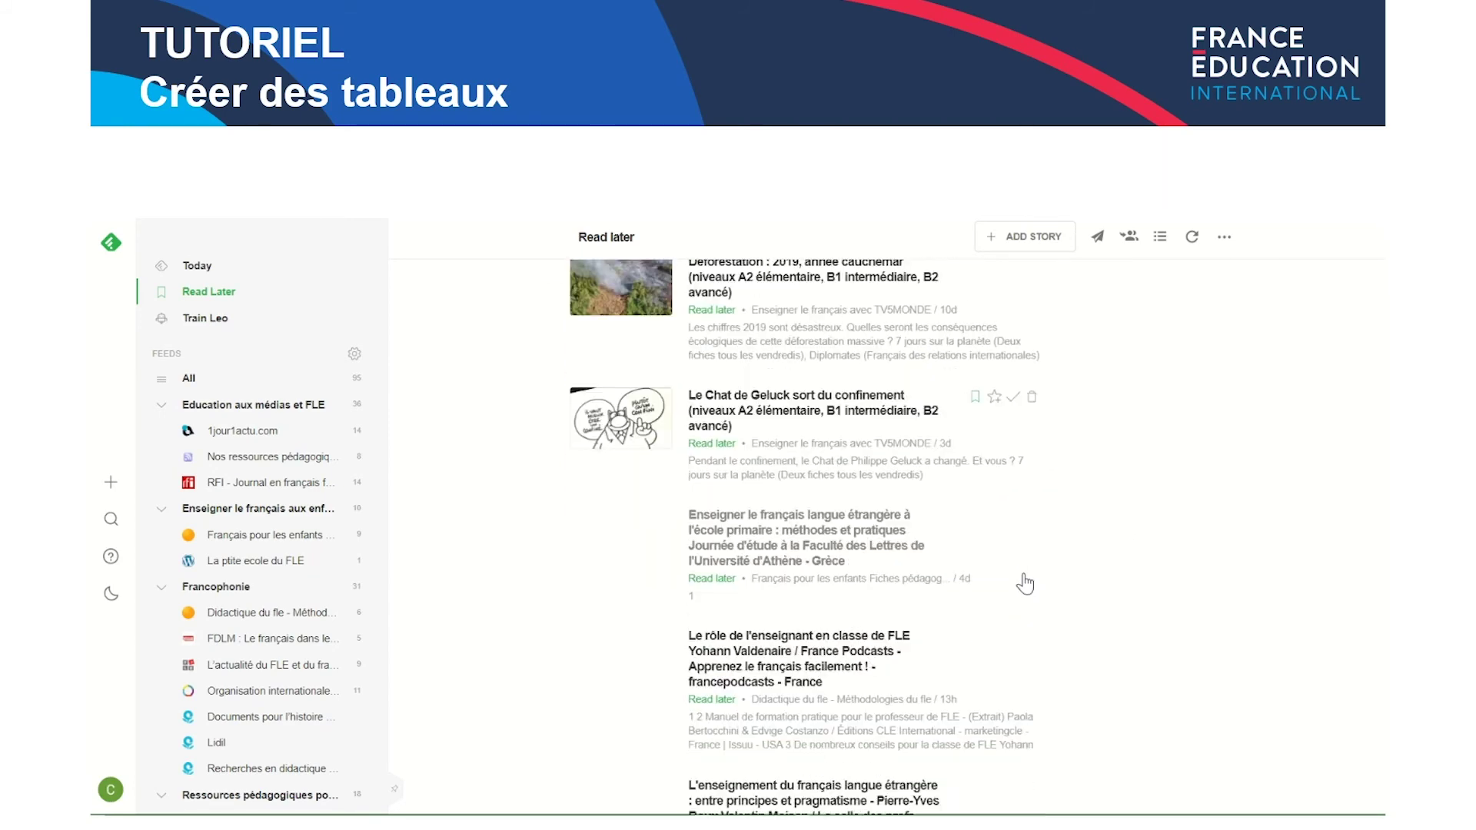
click(974, 507)
click(991, 588)
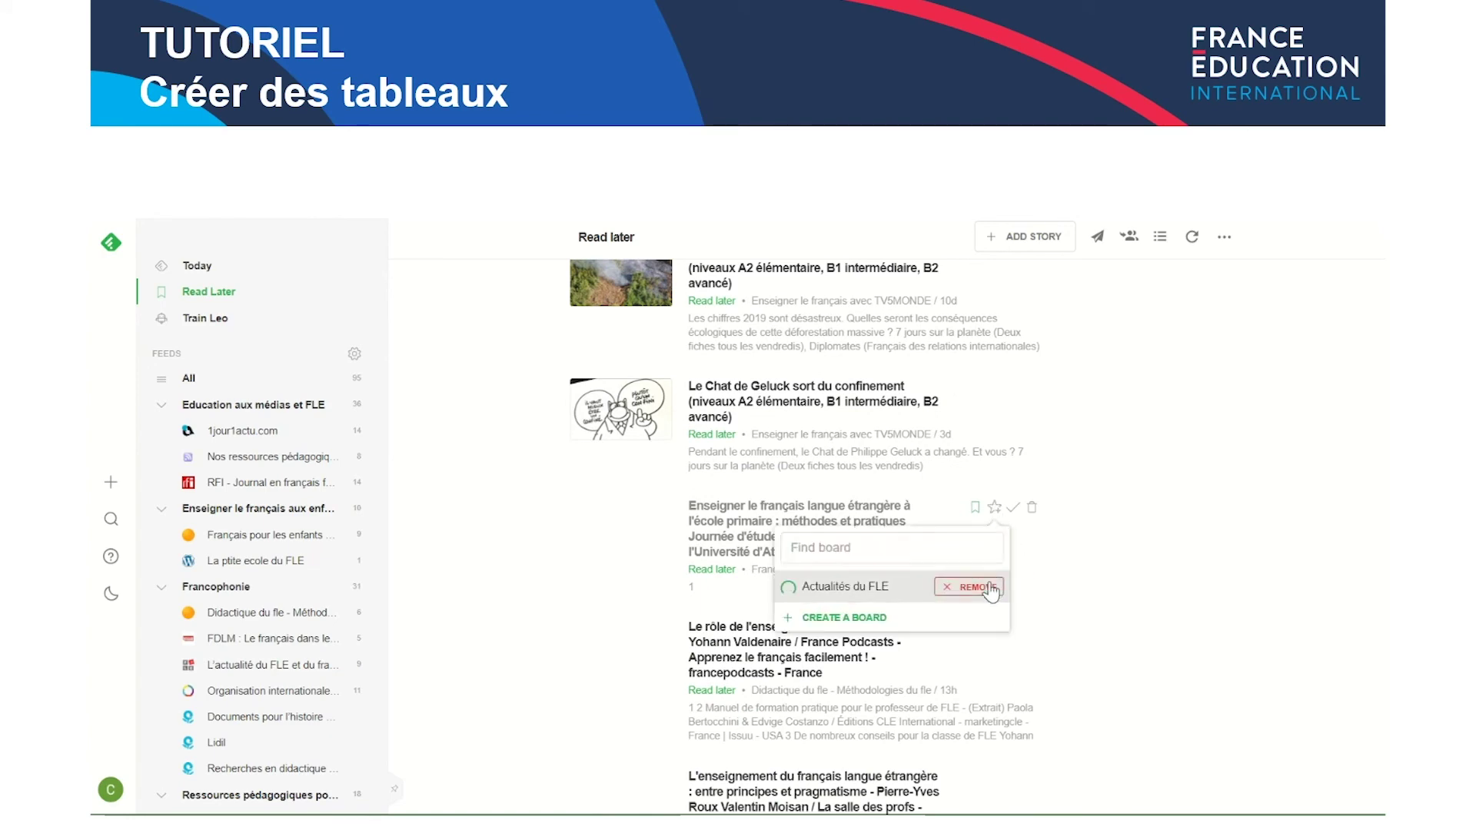
scroll(991, 608, down, 7)
scroll(988, 564, down, 1)
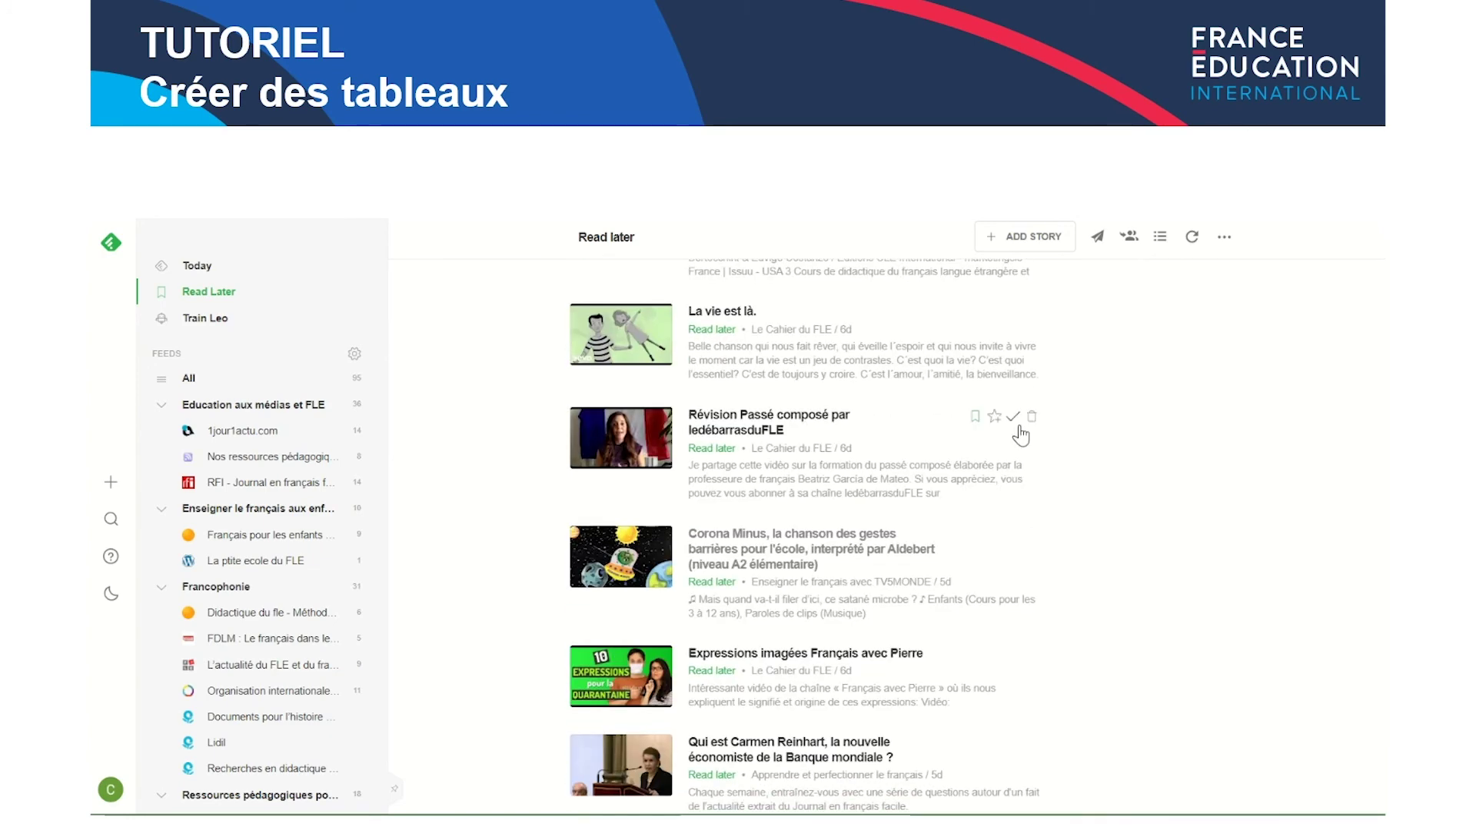
click(993, 417)
click(987, 509)
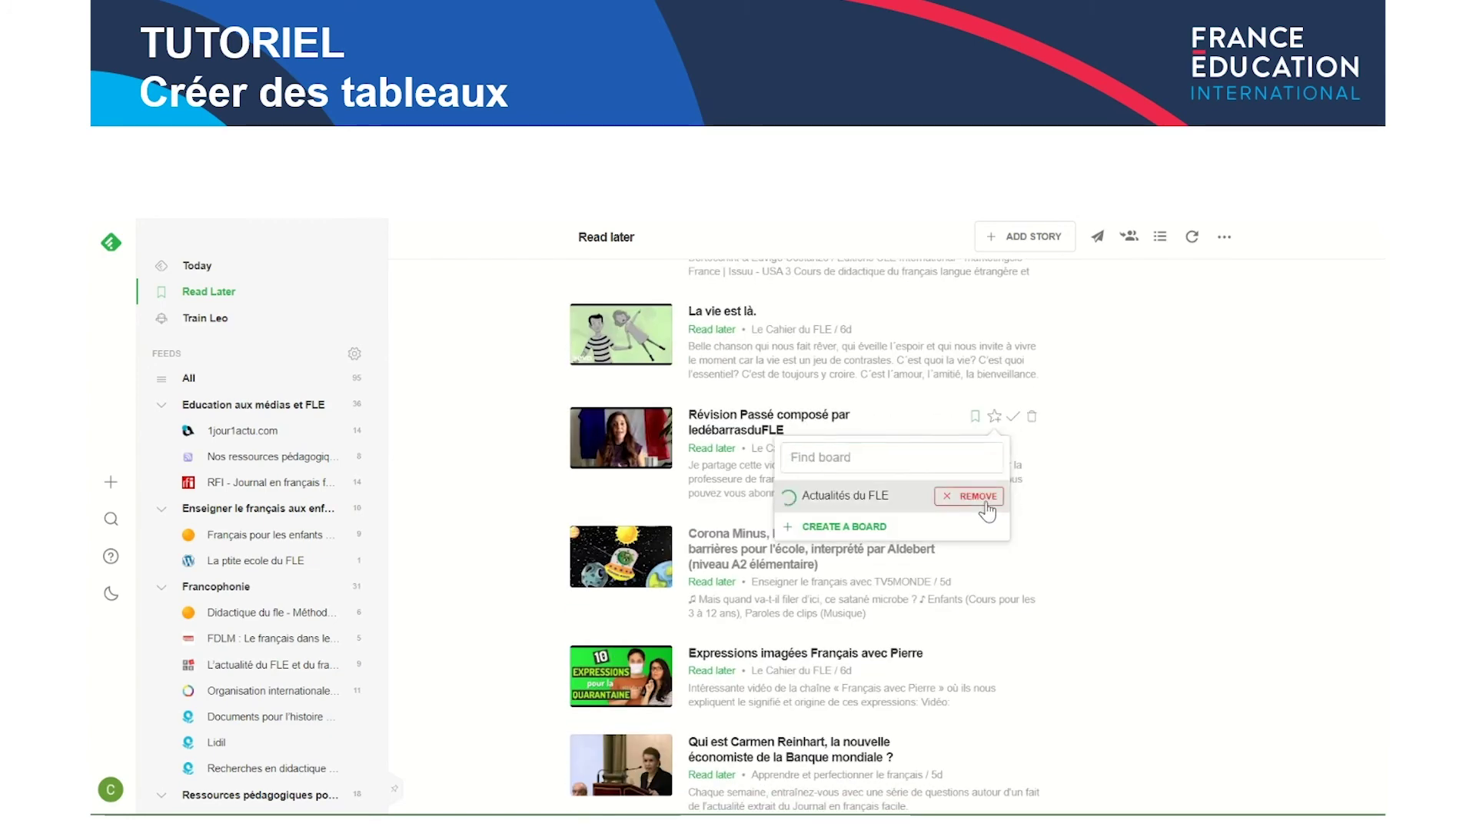
click(491, 623)
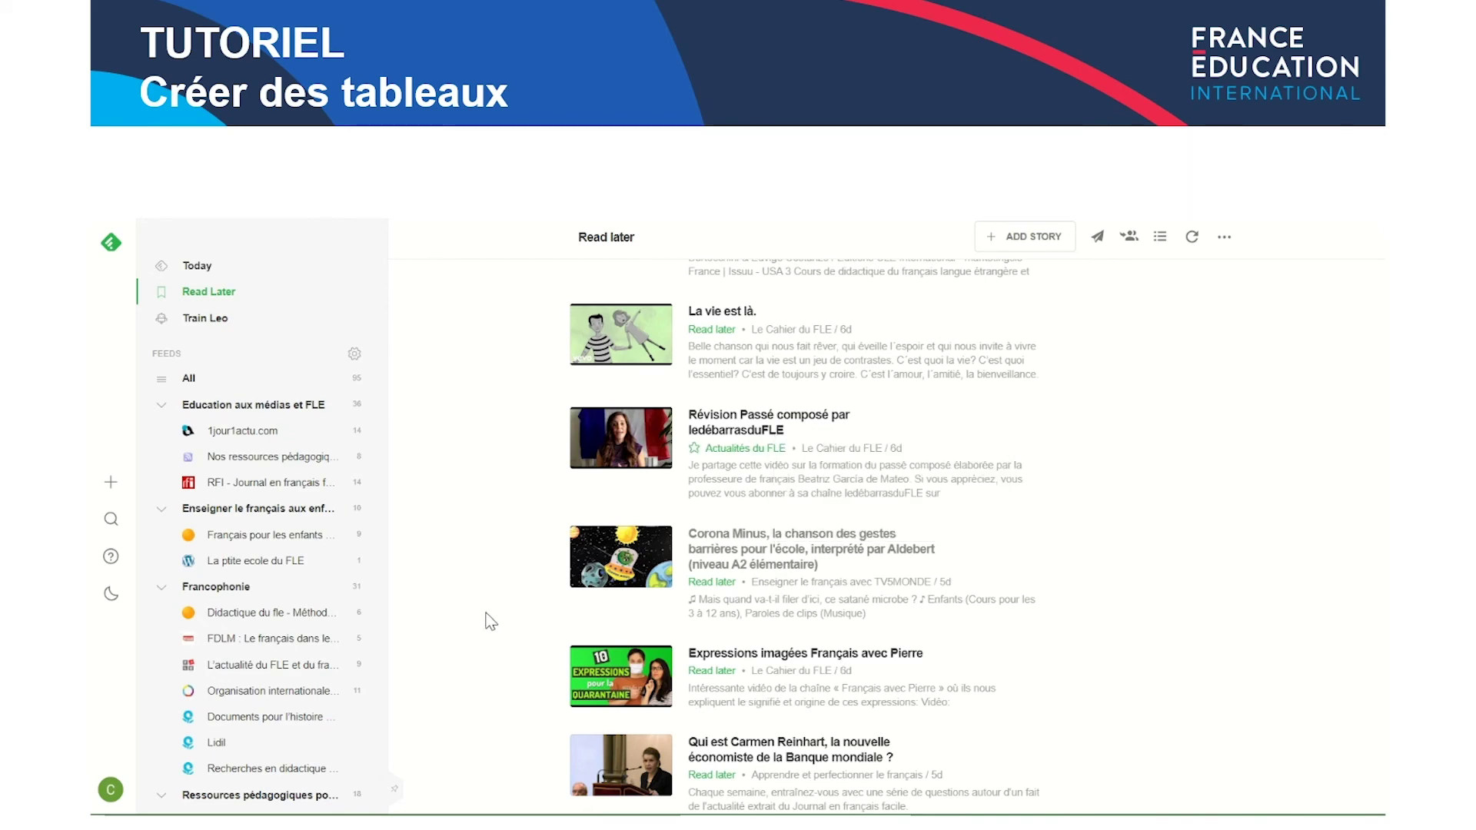
Open the Actualités du FLE board and look through its saved articles
scroll(466, 622, down, 3)
scroll(361, 657, down, 4)
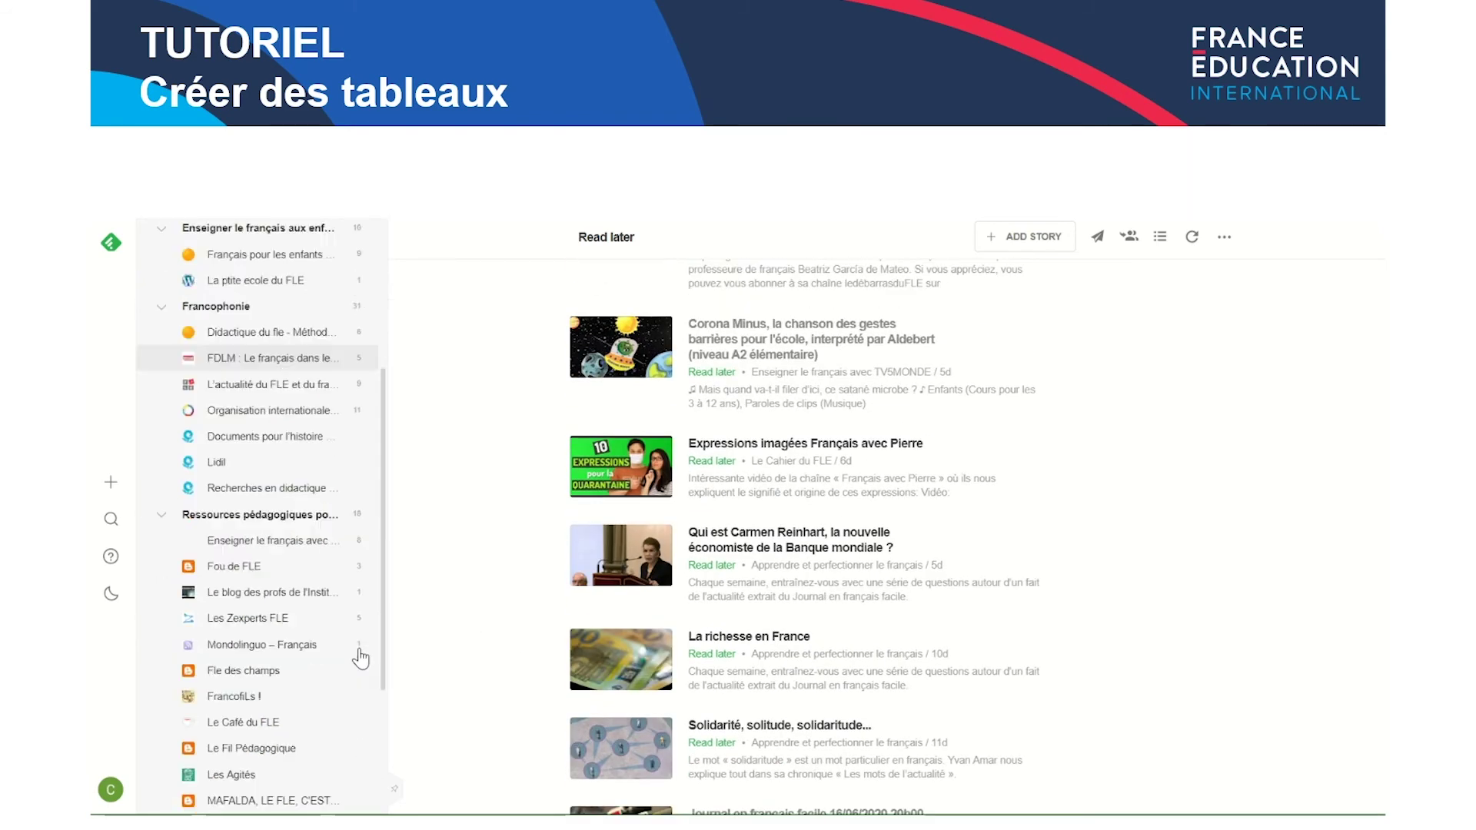
scroll(361, 657, down, 3)
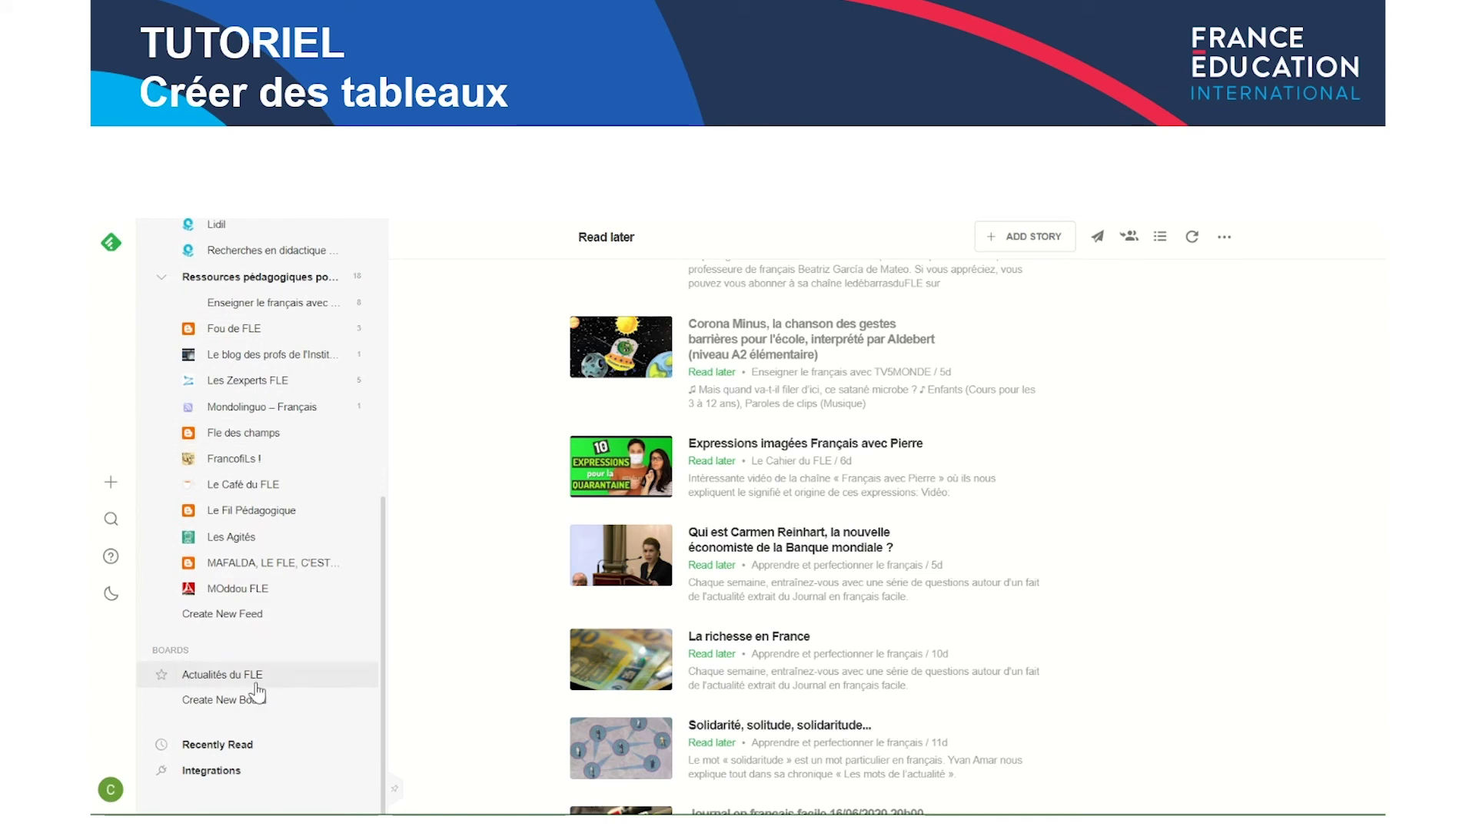
click(254, 684)
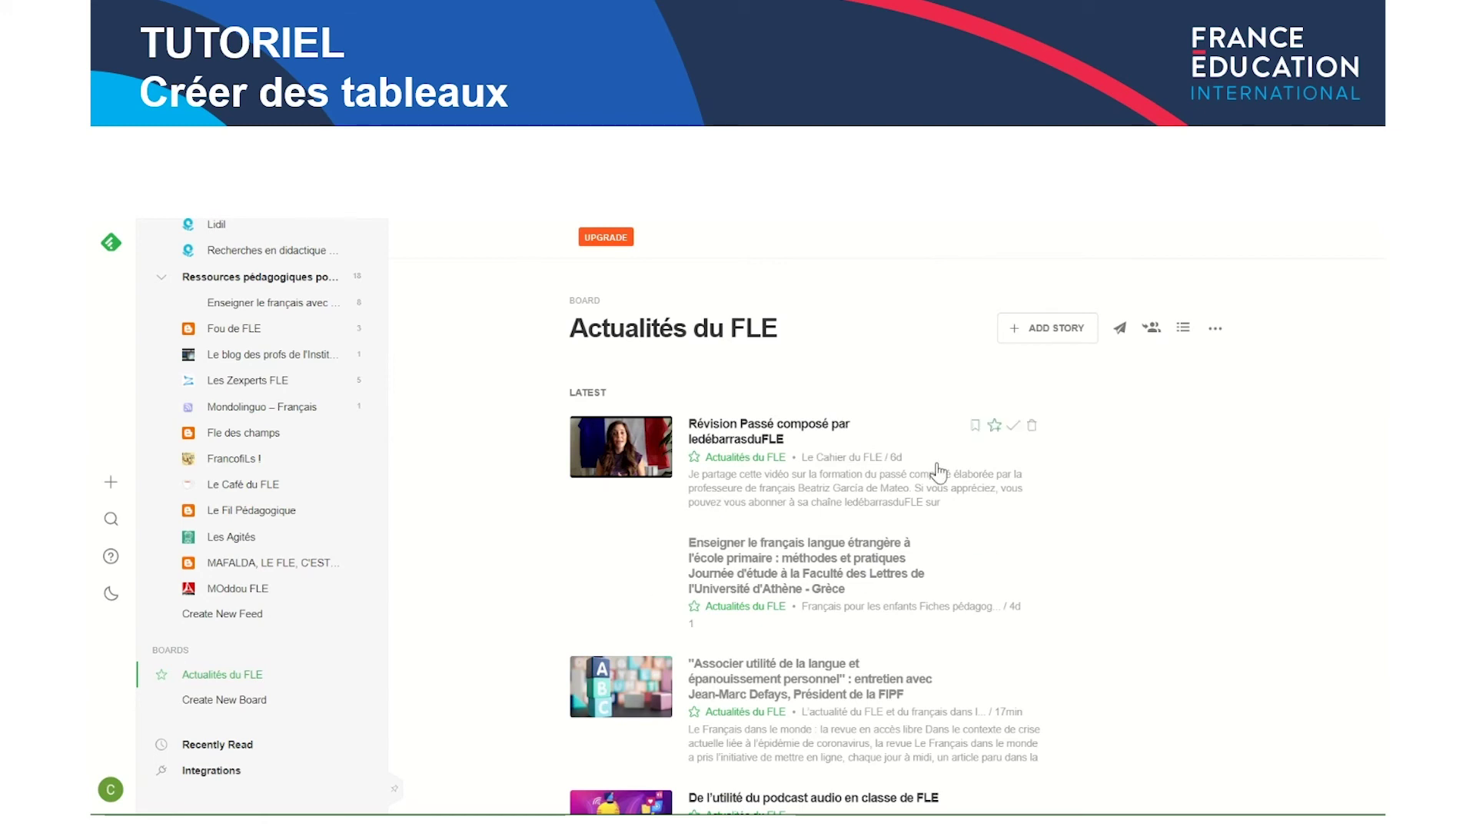
scroll(941, 476, down, 2)
scroll(949, 490, down, 4)
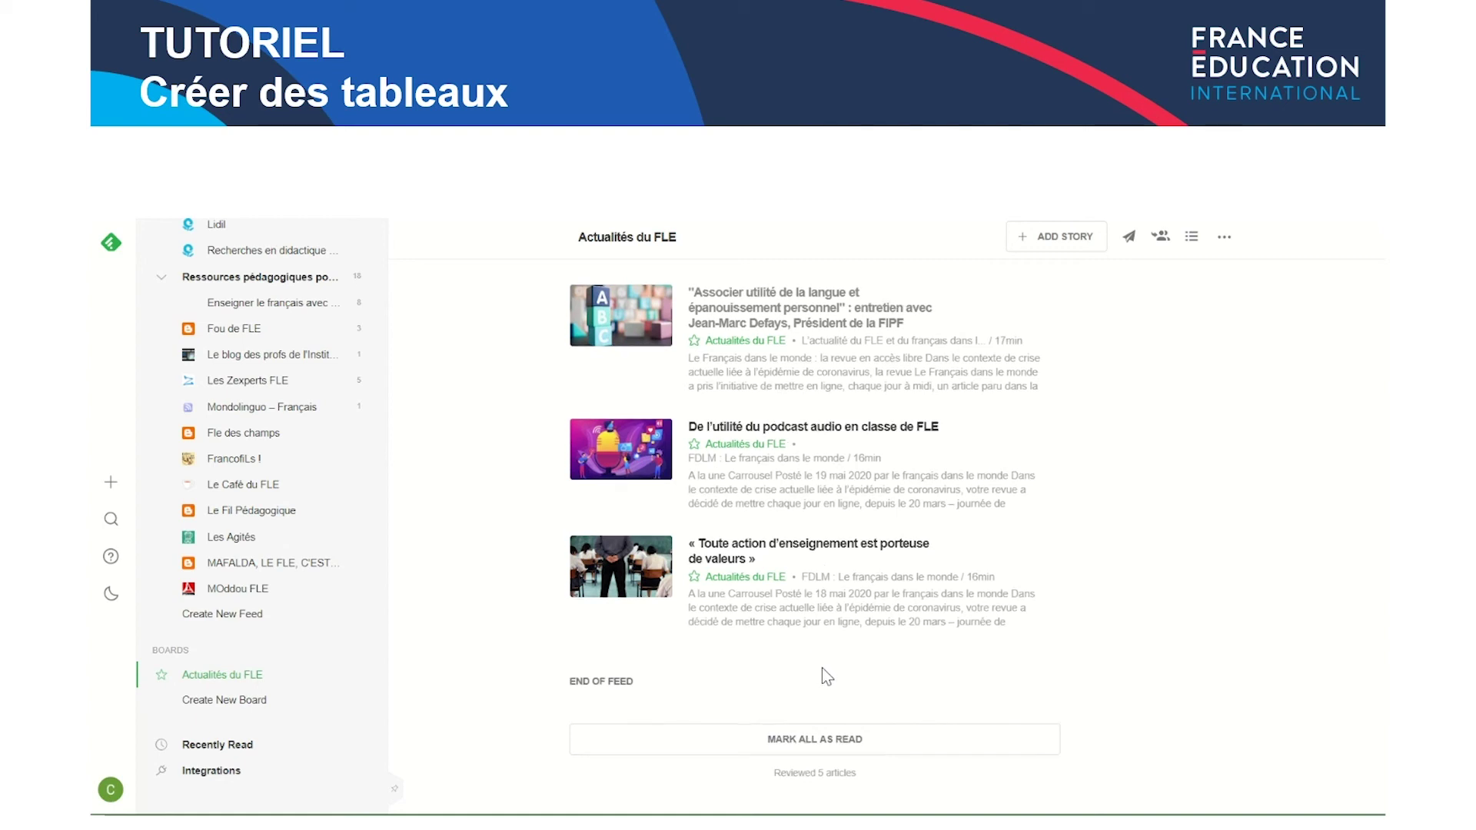
scroll(823, 673, up, 4)
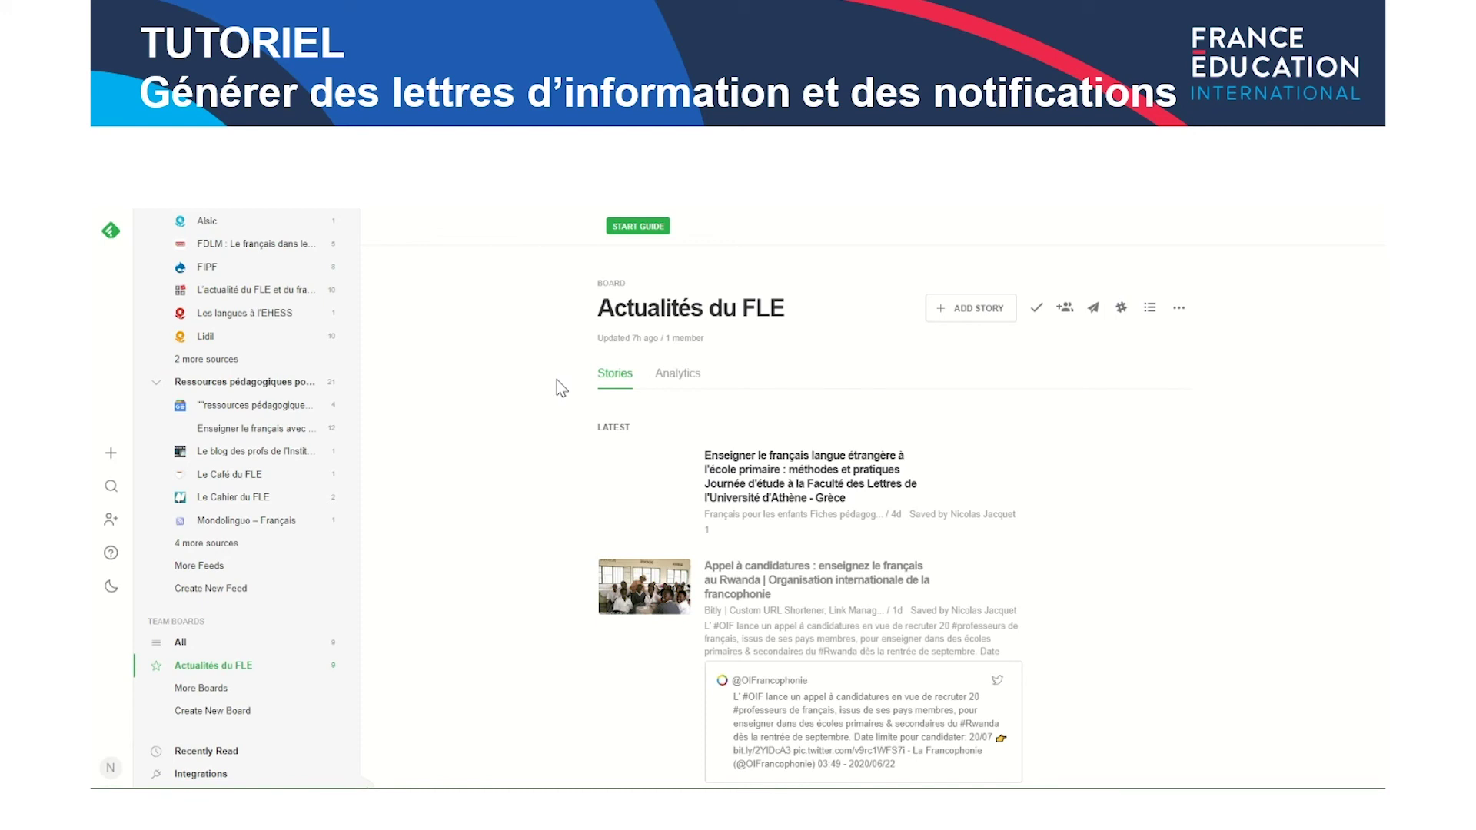
Review the Actualités du FLE board's newsletter activation, schedule, target audience and appearance settings, and update the newsletter
click(1094, 309)
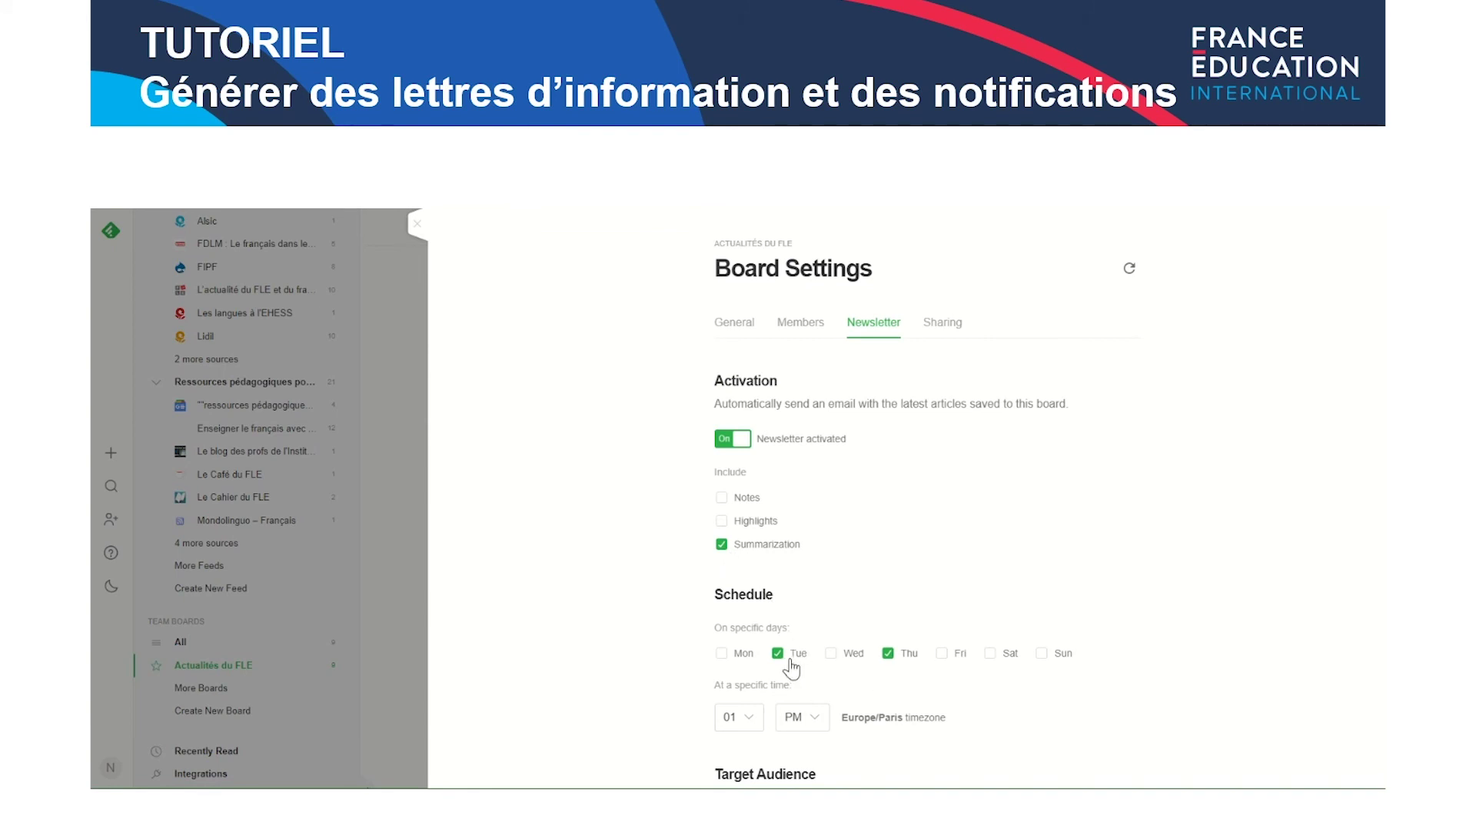
scroll(845, 671, down, 2)
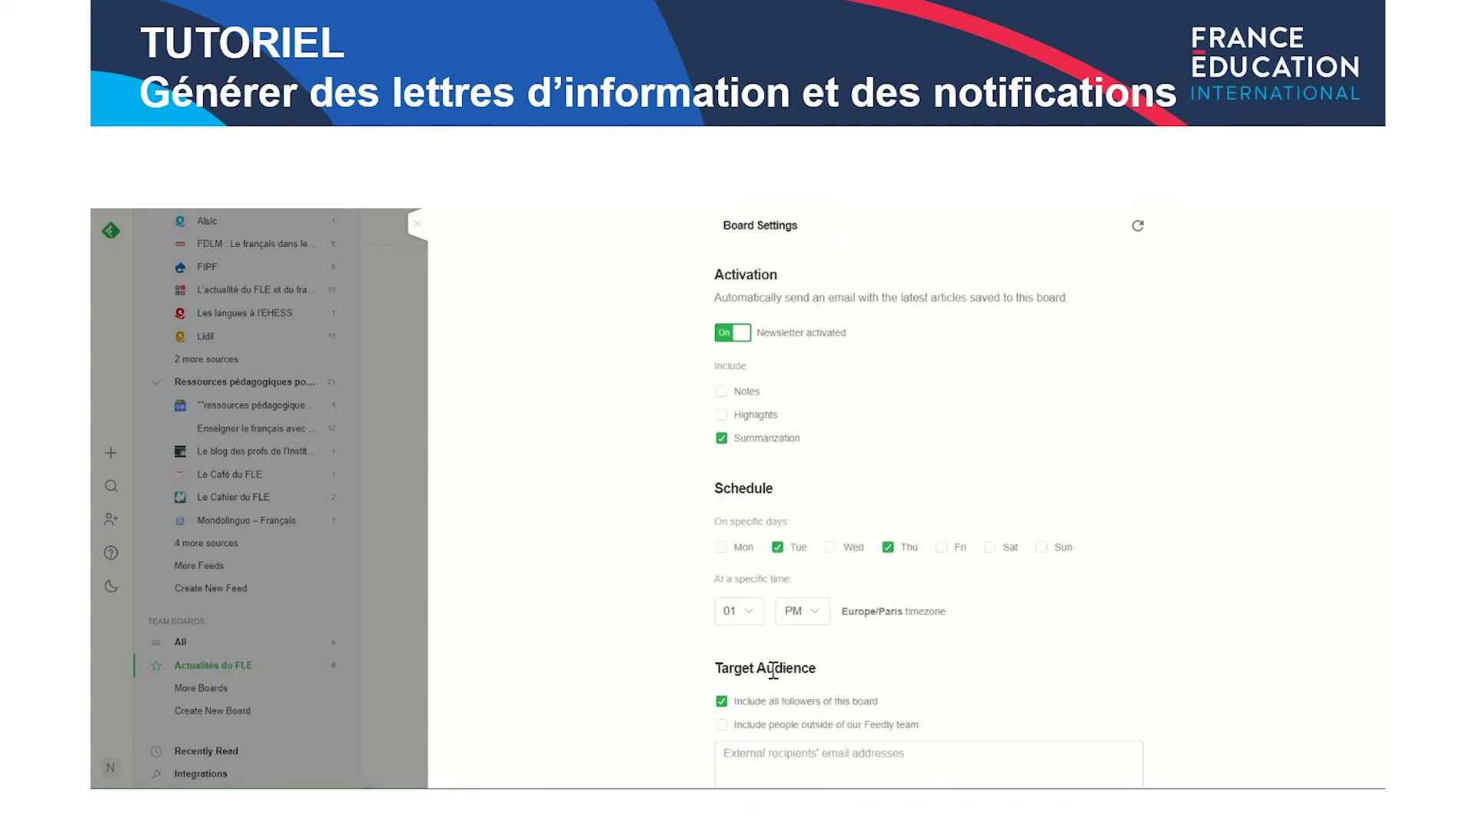
scroll(745, 629, down, 2)
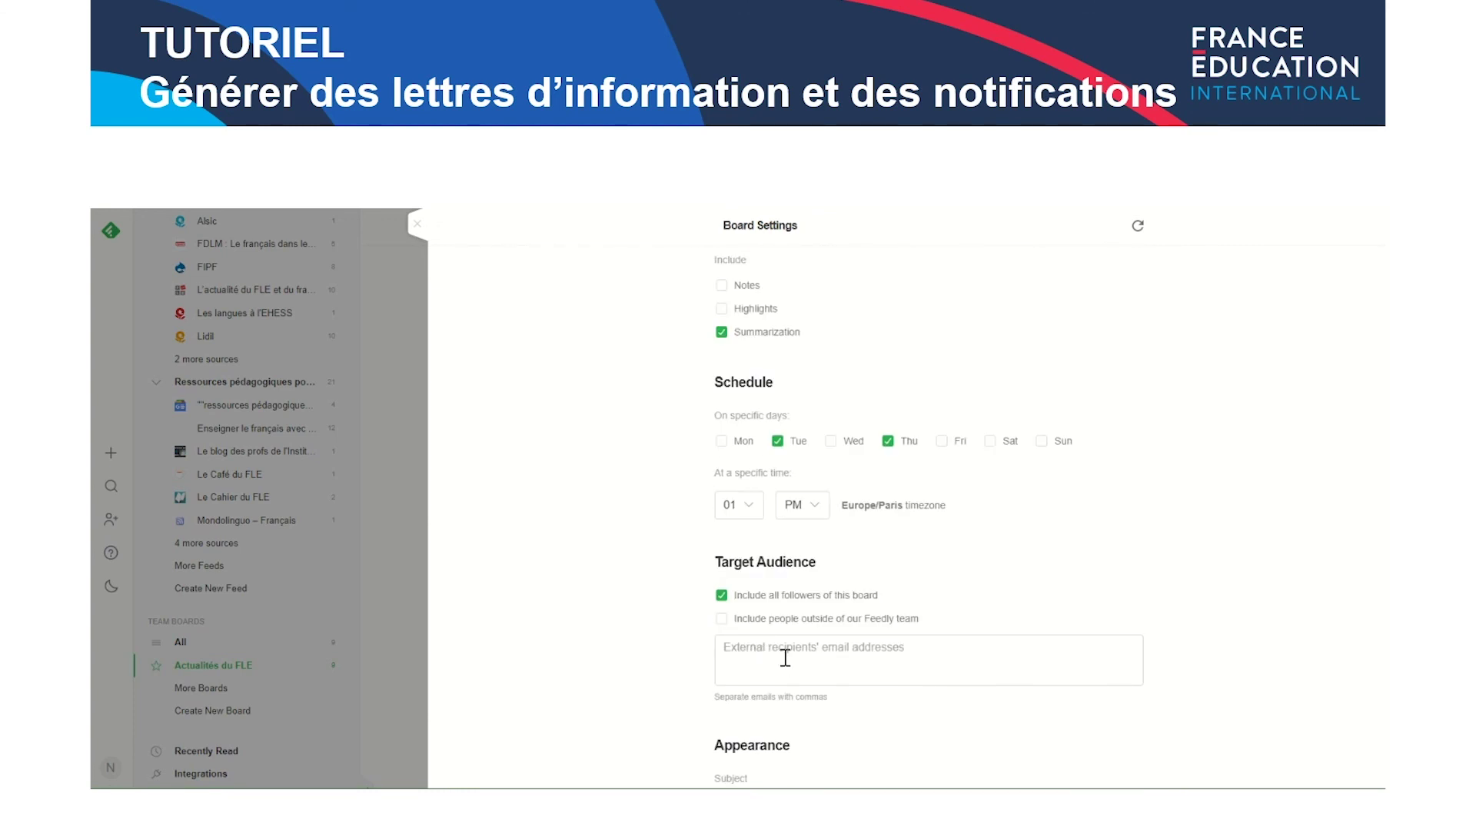
scroll(853, 682, down, 4)
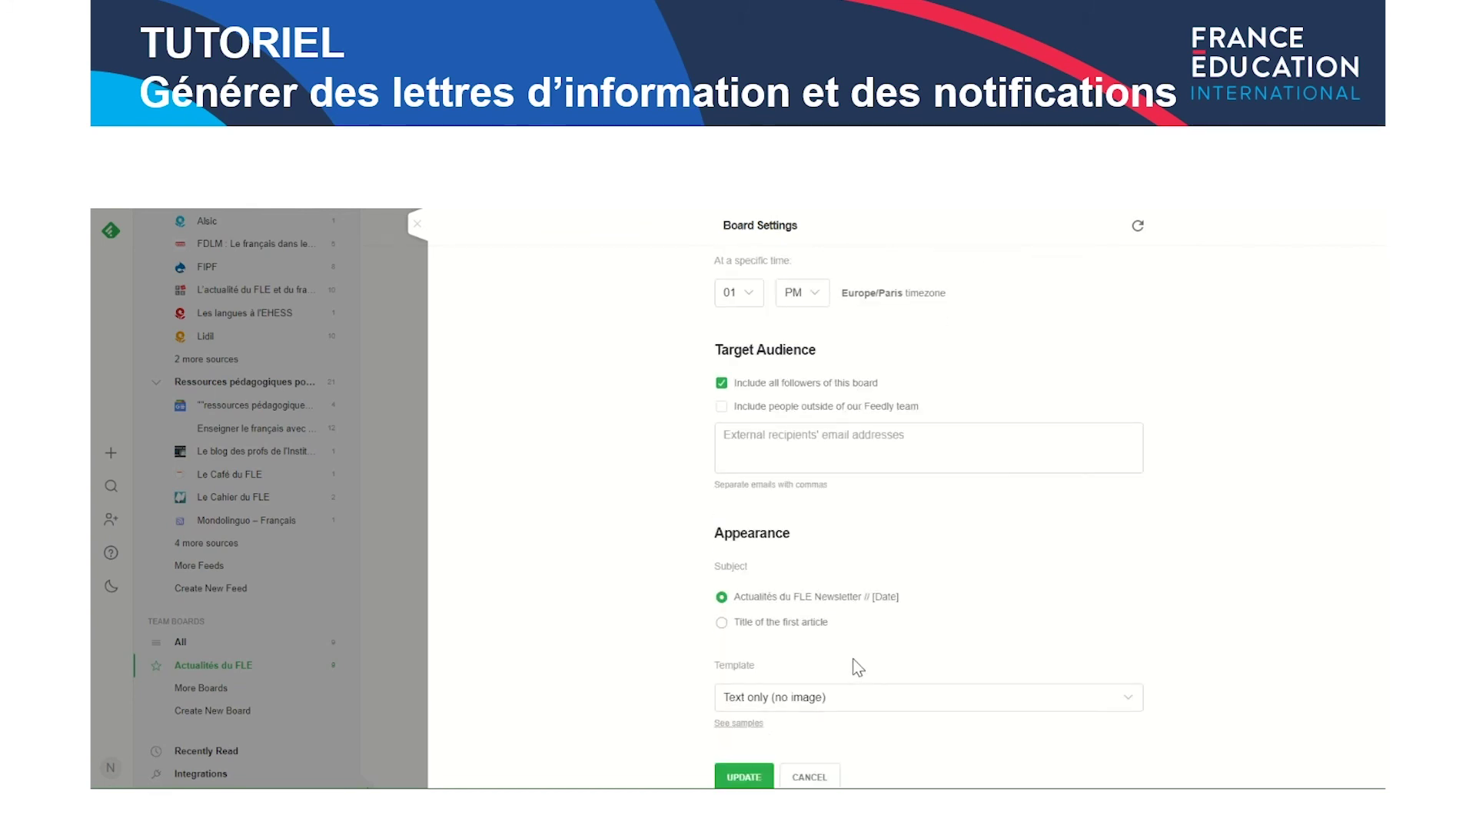
scroll(846, 661, up, 2)
scroll(840, 659, down, 2)
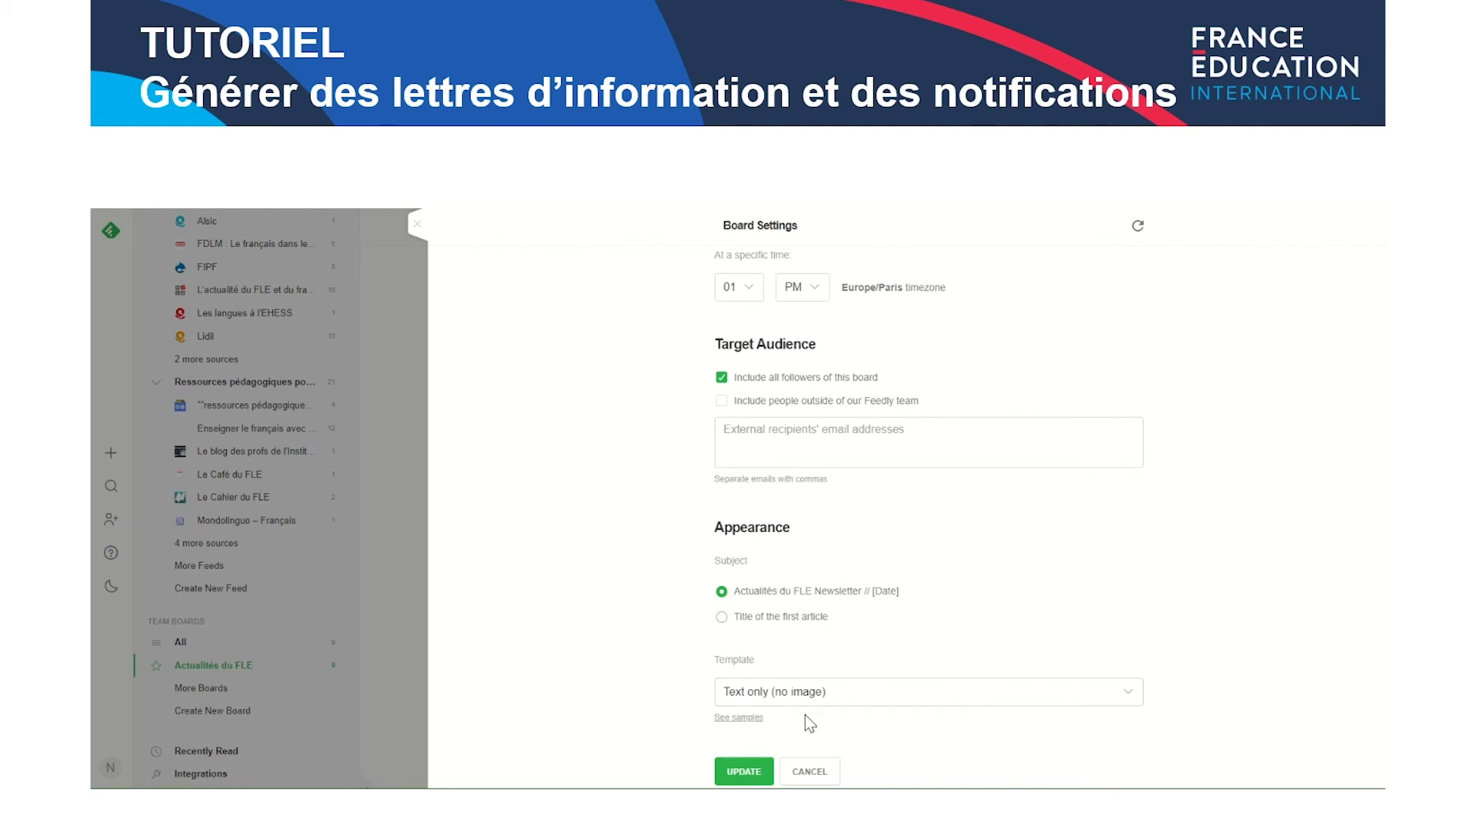
click(746, 770)
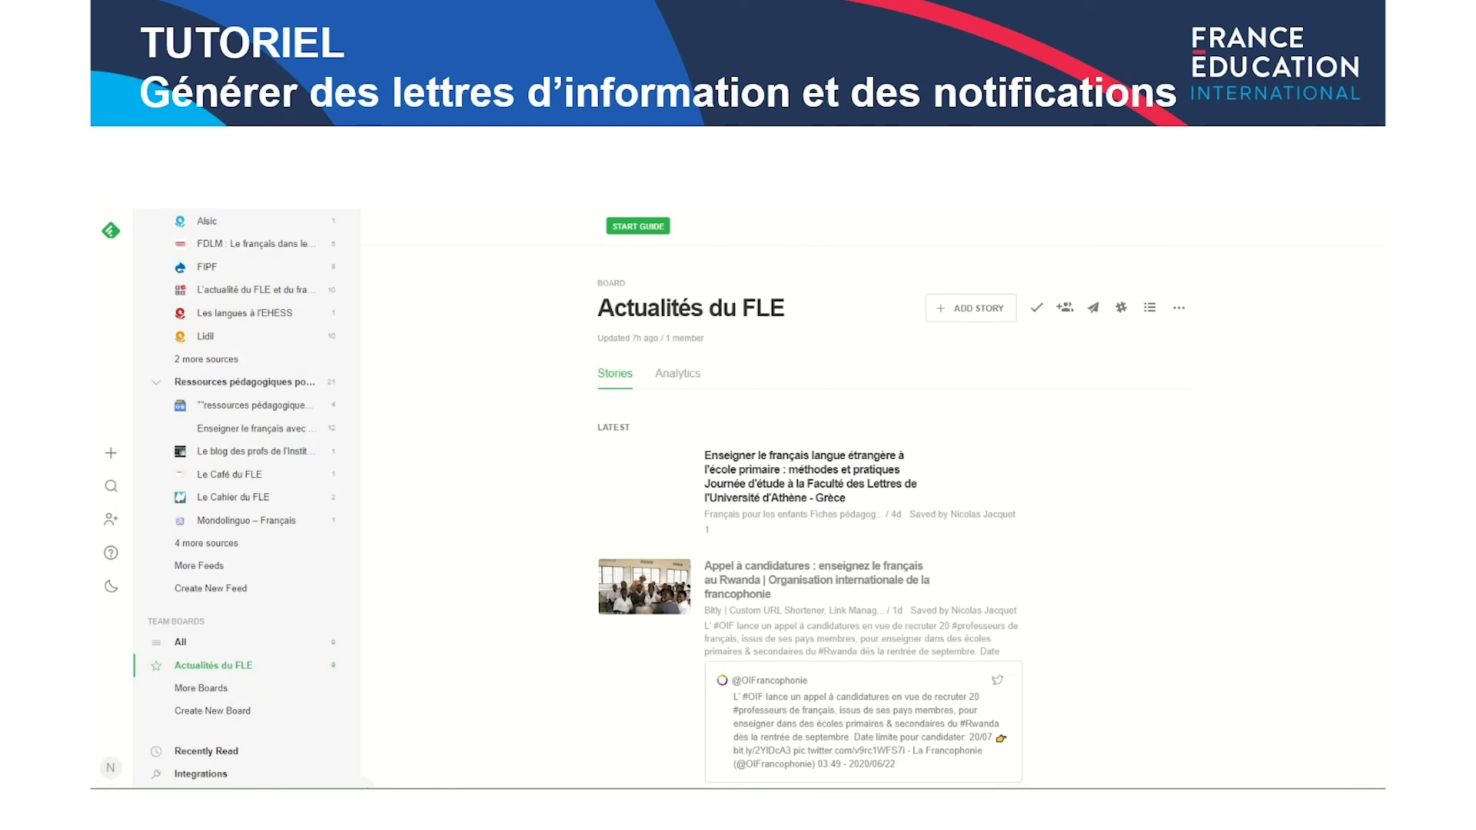
Switch to Outlook and examine the received "Actualités du FLE Newsletter // June 23" email
click(465, 778)
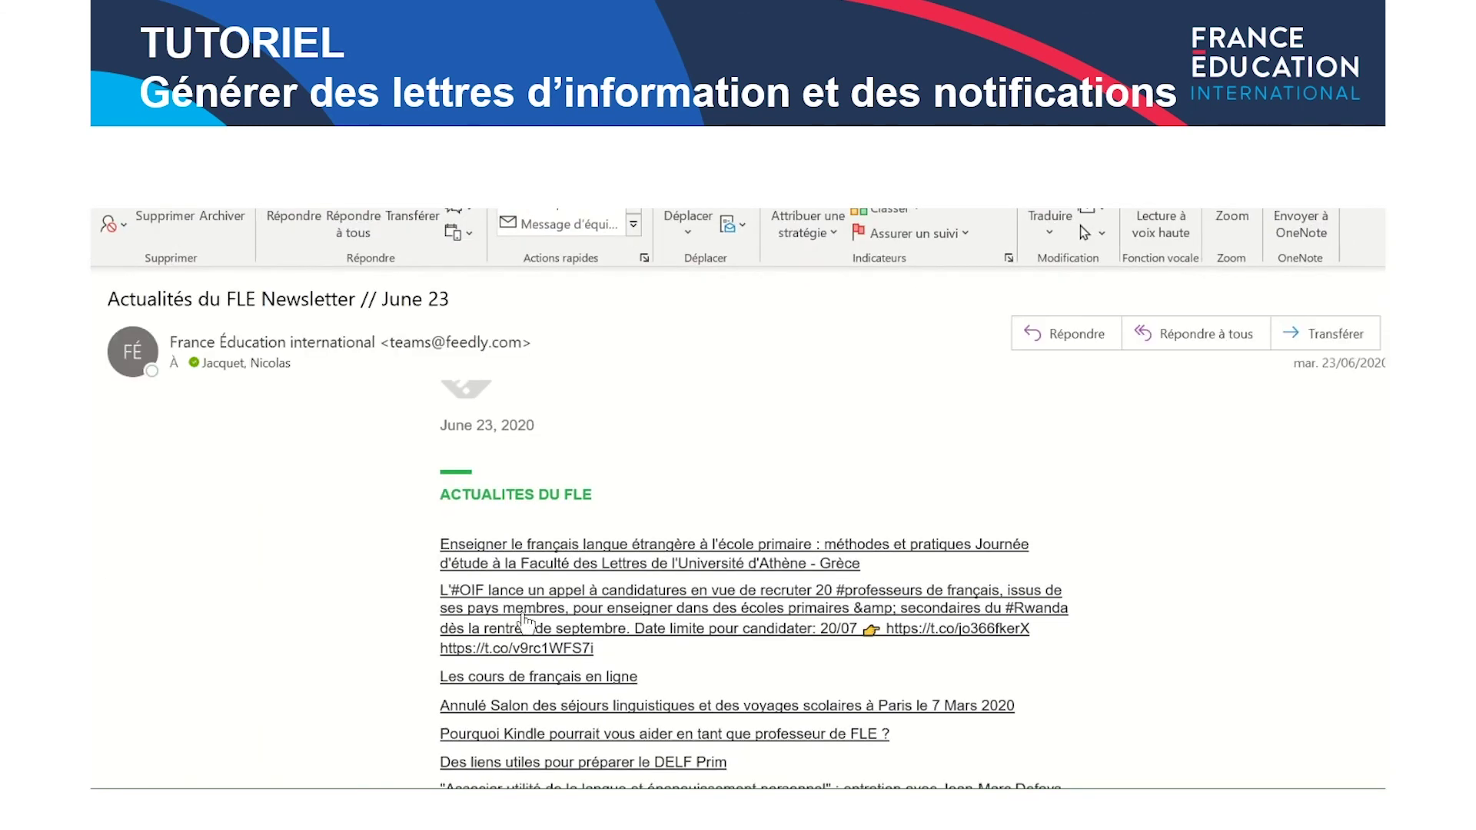
scroll(523, 600, up, 1)
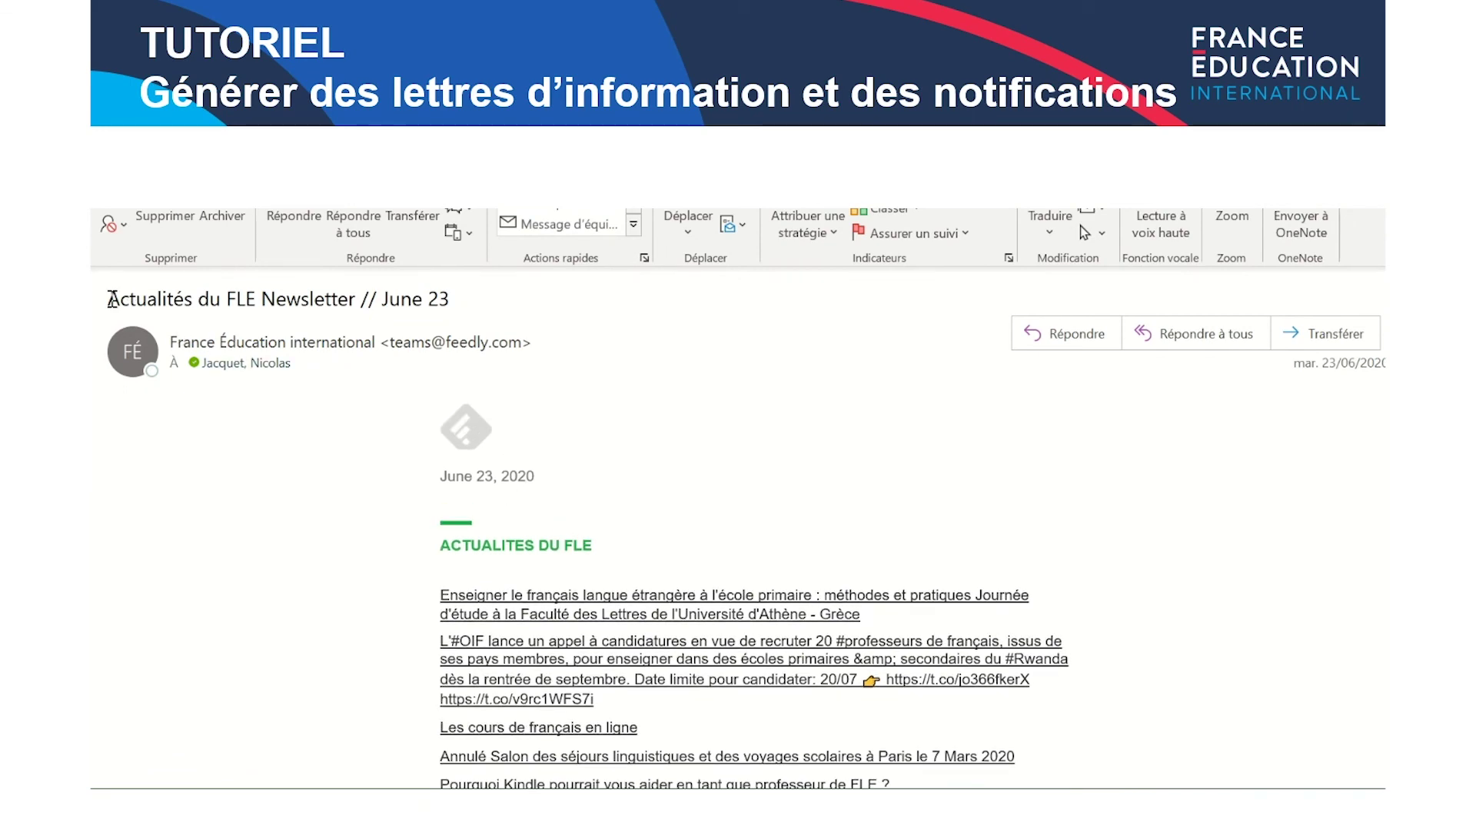
Read through the newsletter email's linked article list and the article summaries that follow it
scroll(502, 560, down, 1)
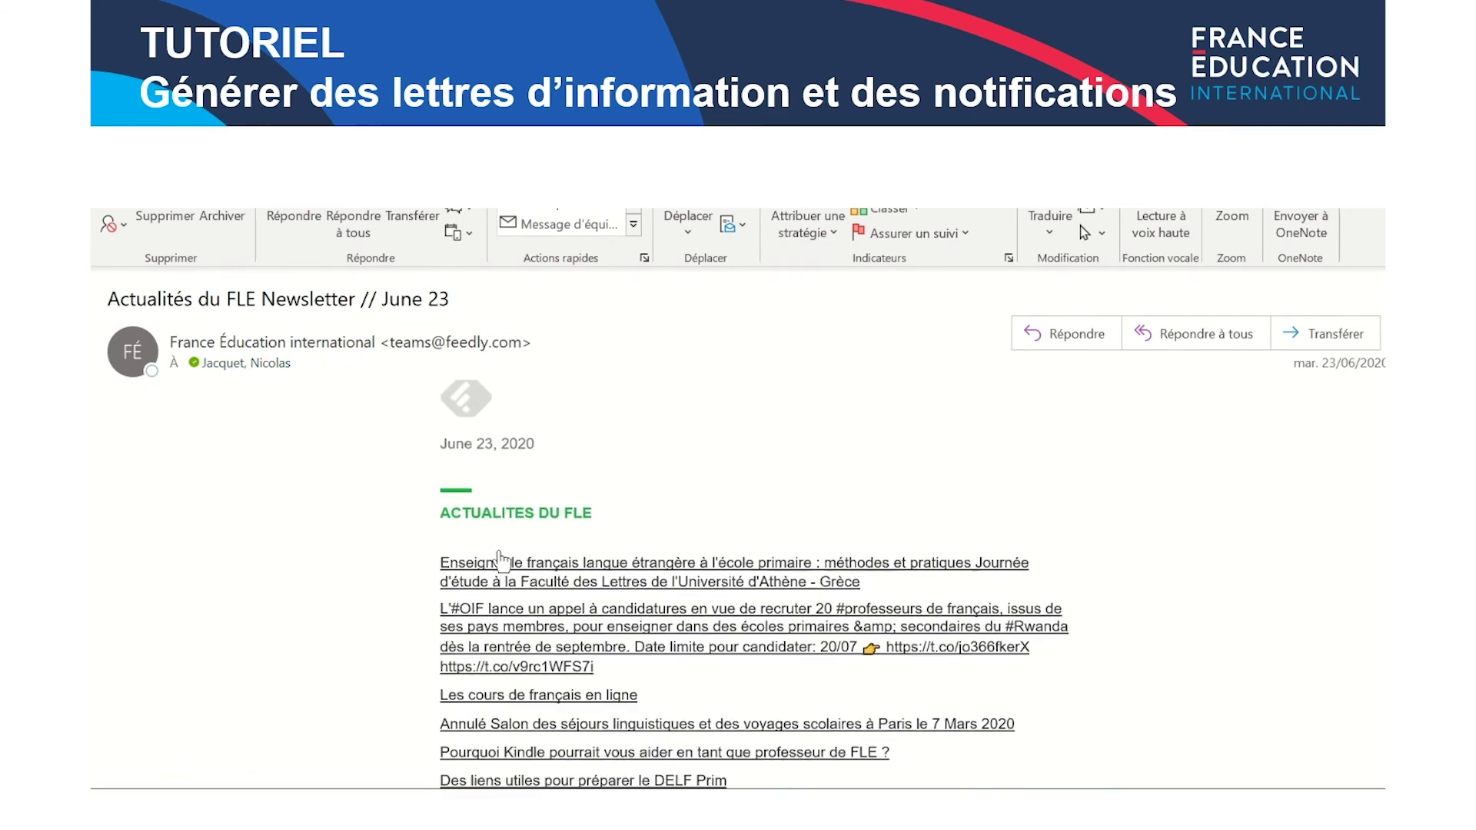
scroll(500, 560, up, 1)
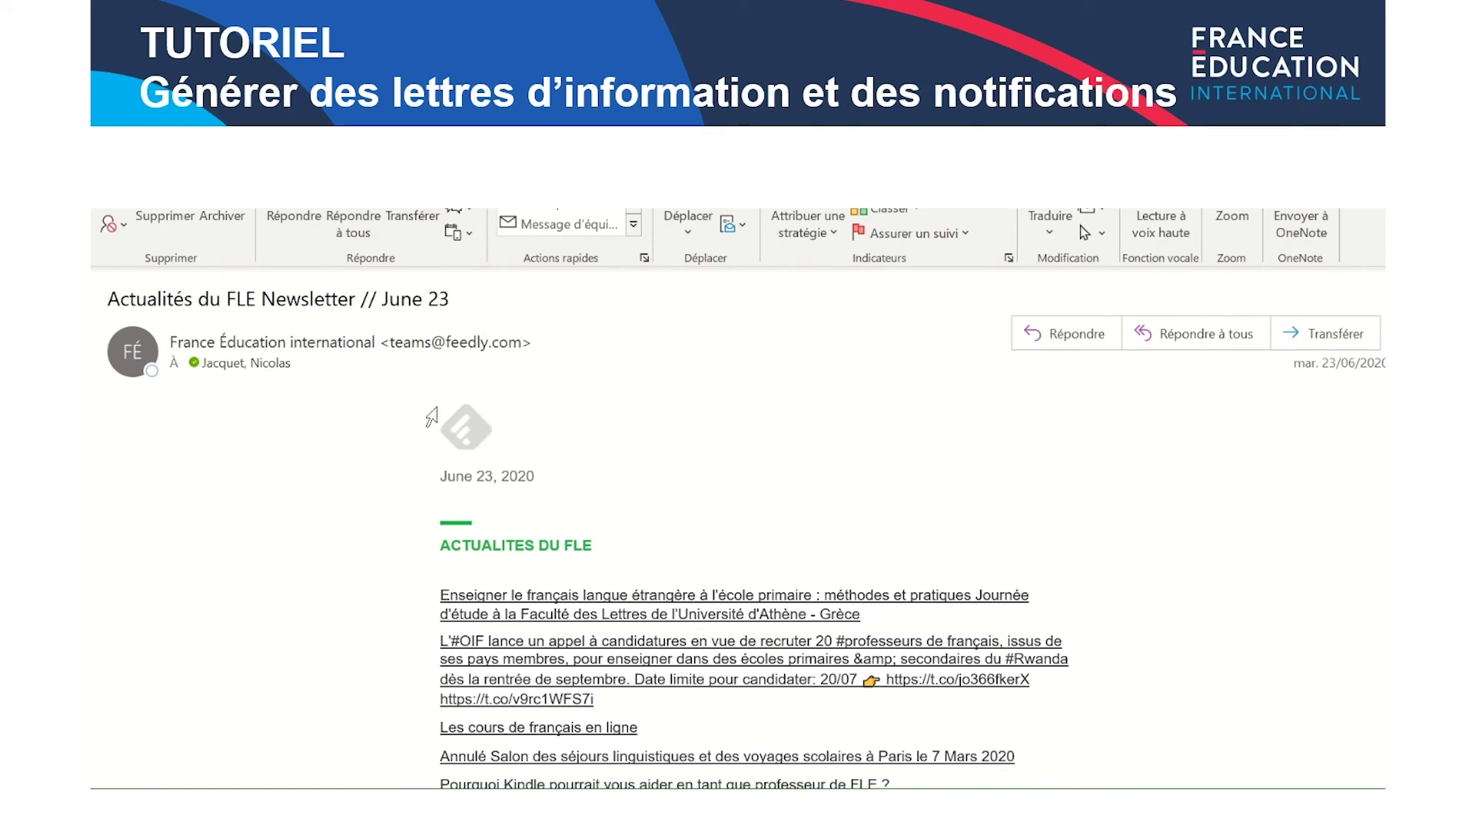
scroll(538, 527, down, 10)
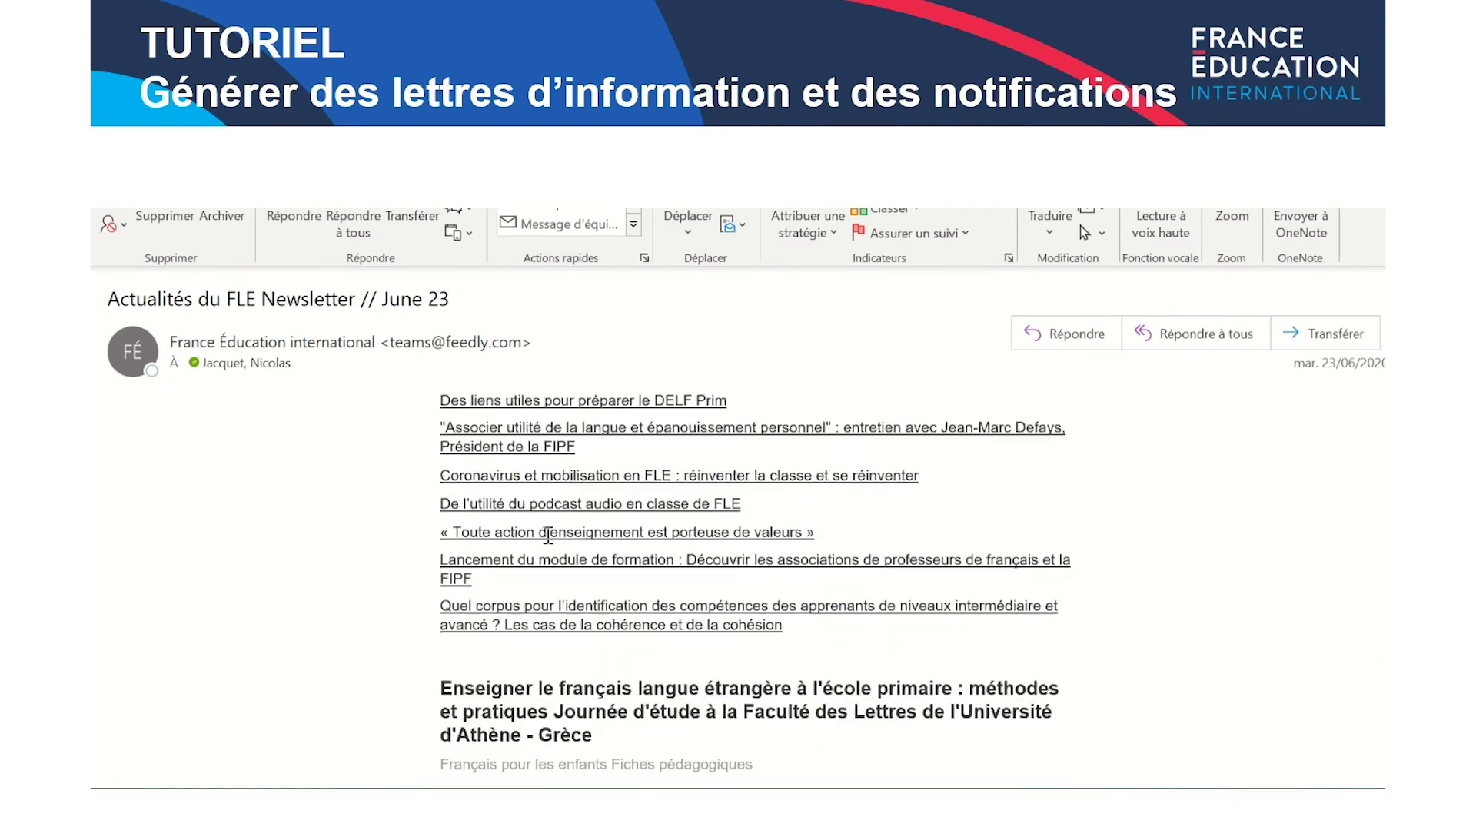
scroll(548, 536, down, 9)
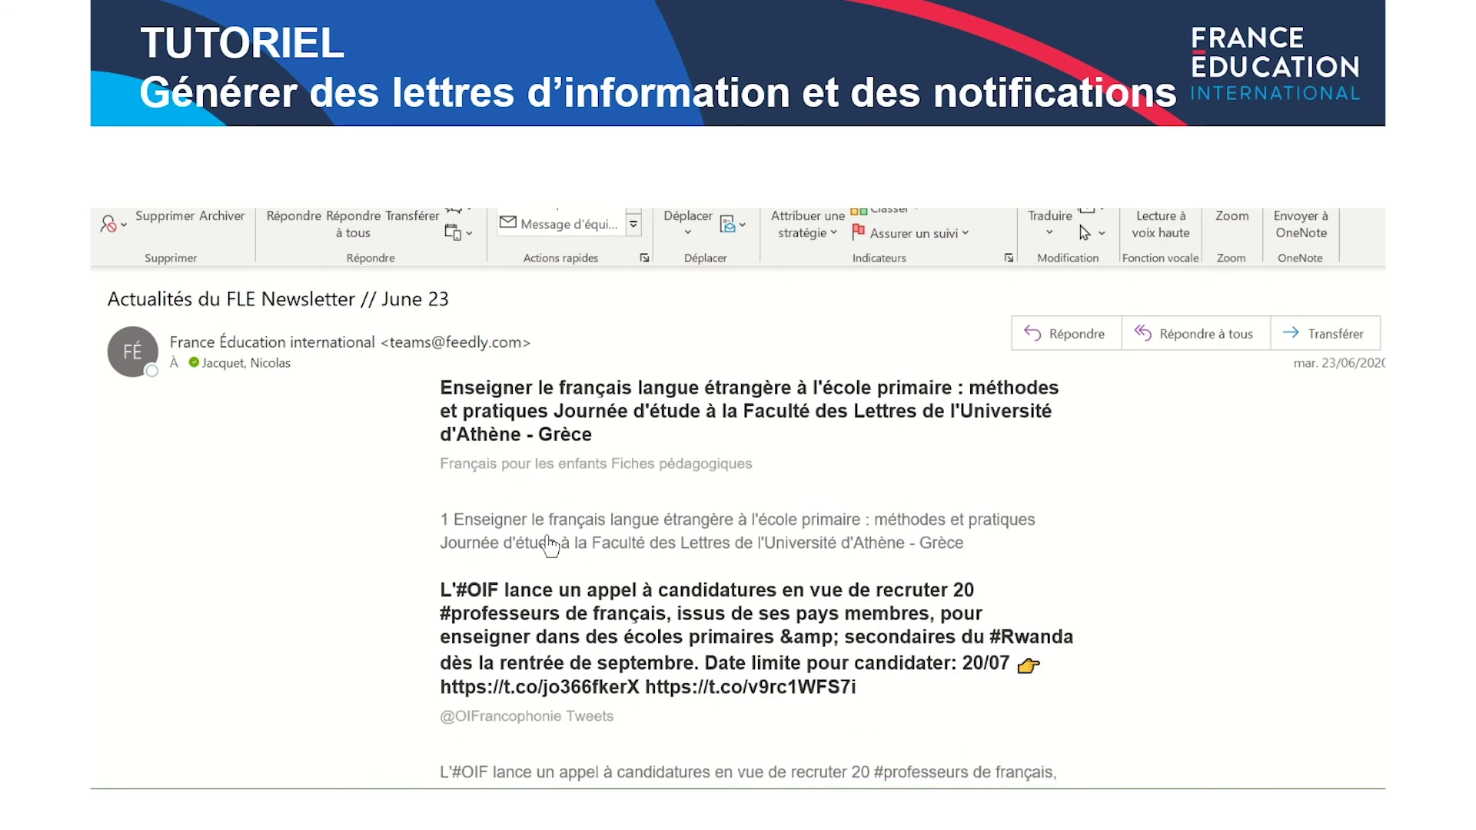
scroll(527, 500, down, 3)
scroll(499, 492, up, 5)
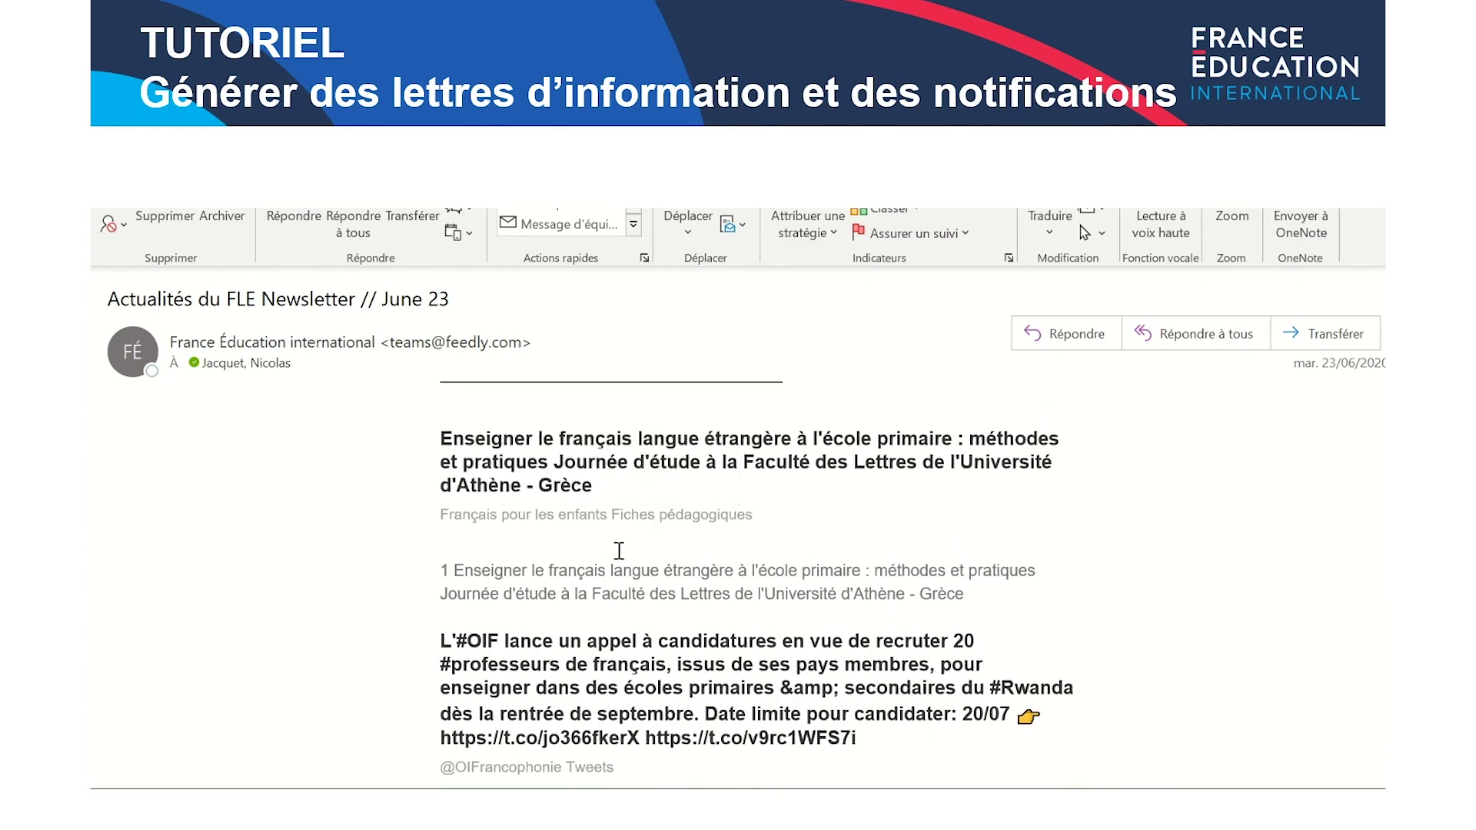
scroll(792, 588, down, 5)
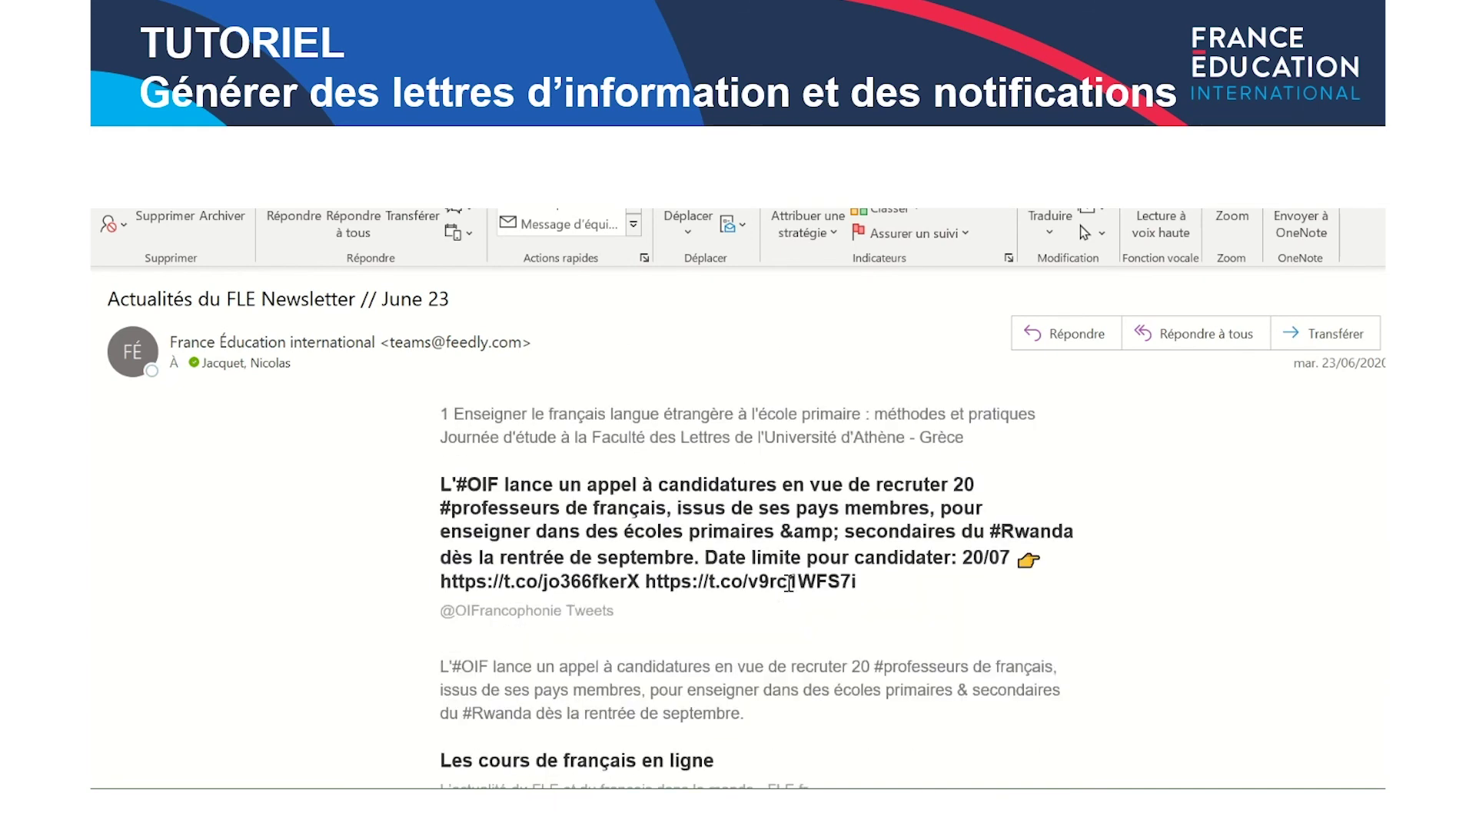
scroll(789, 582, down, 3)
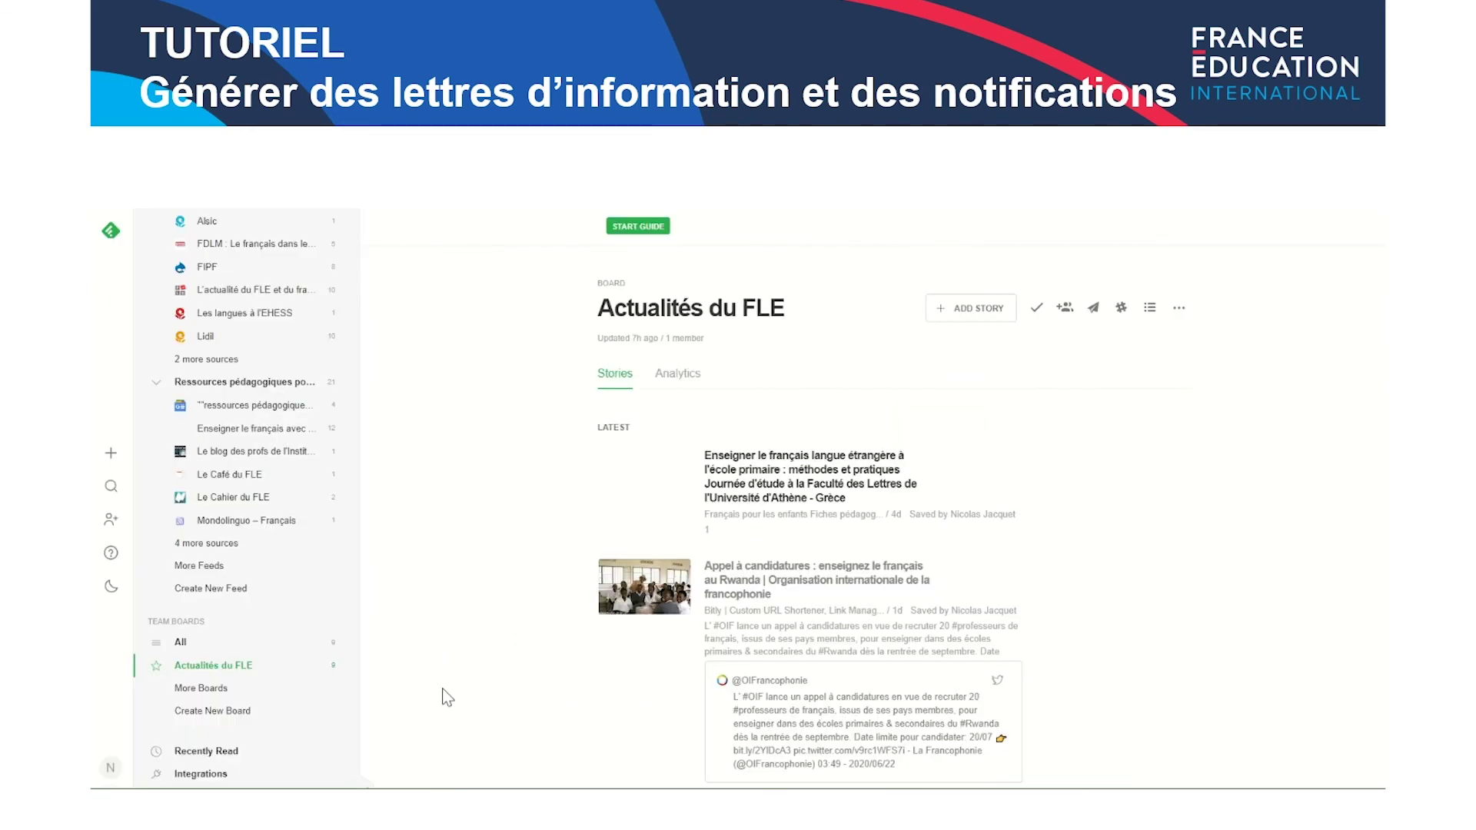
Return to Feedly and examine the teammate invitation form in the Actualités du FLE board's member settings, then close it without inviting anyone
scroll(449, 688, down, 3)
scroll(449, 688, down, 3)
scroll(449, 688, up, 4)
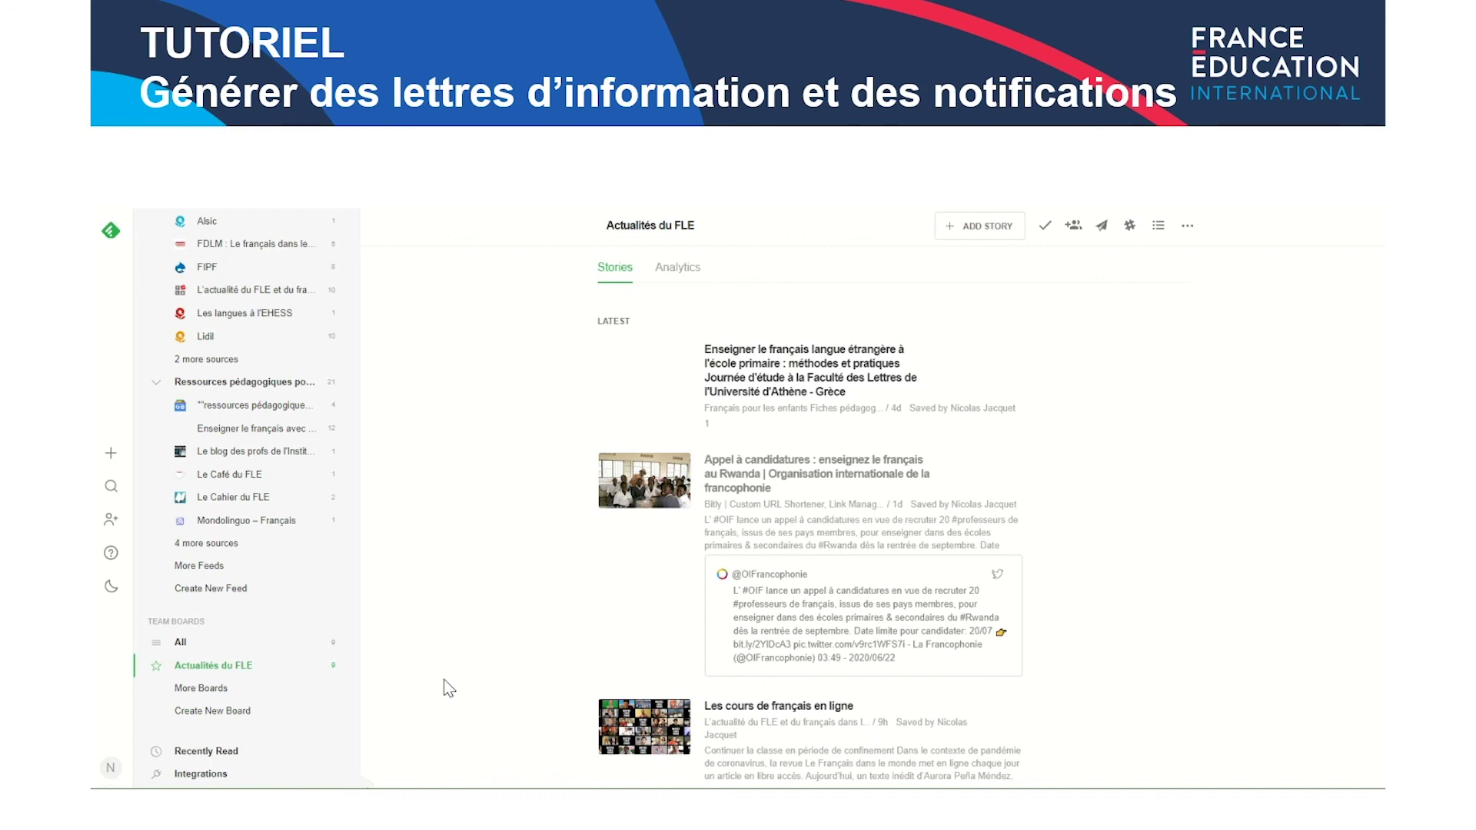
scroll(757, 644, up, 2)
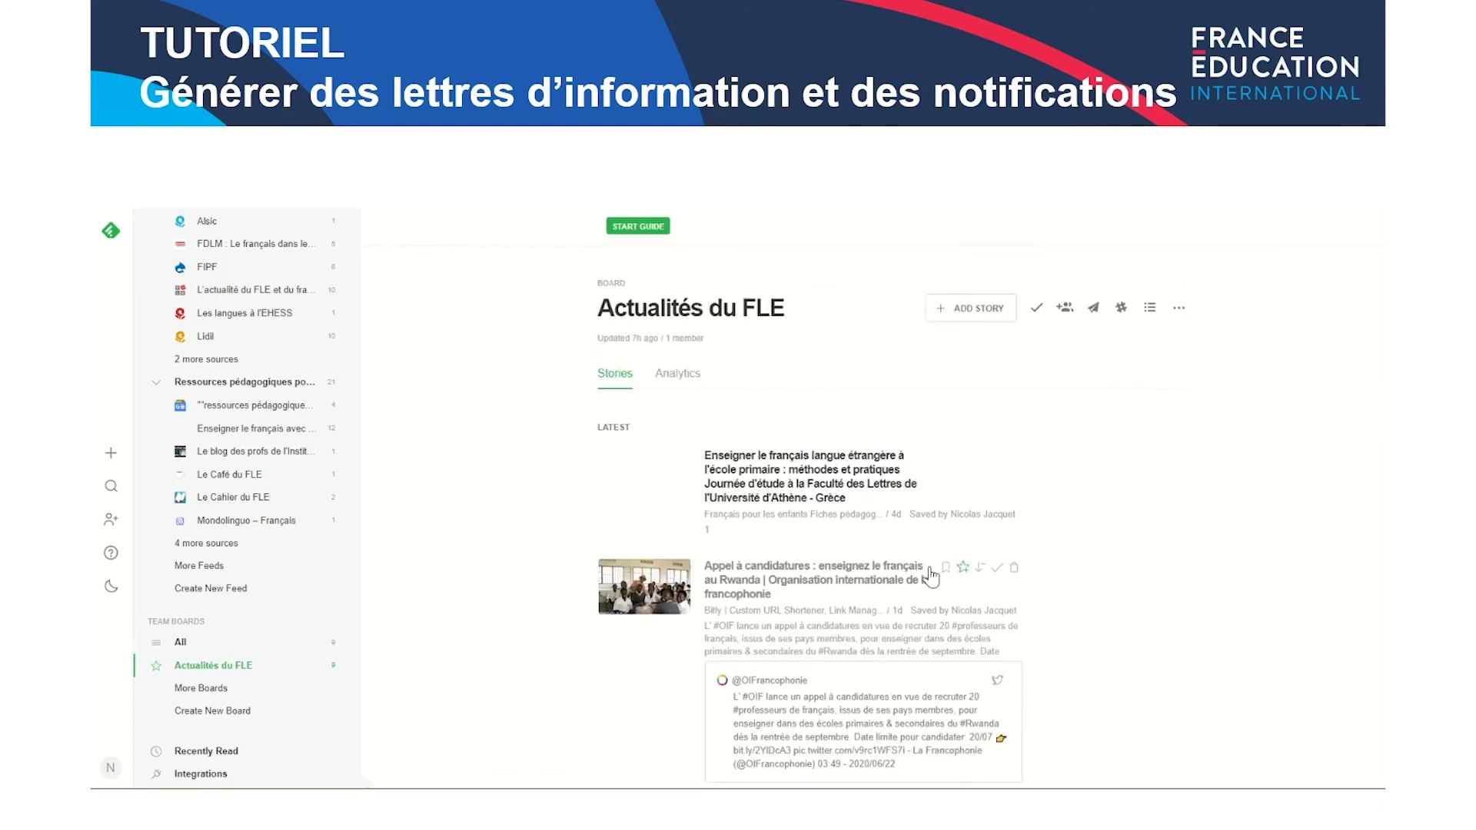
click(1090, 310)
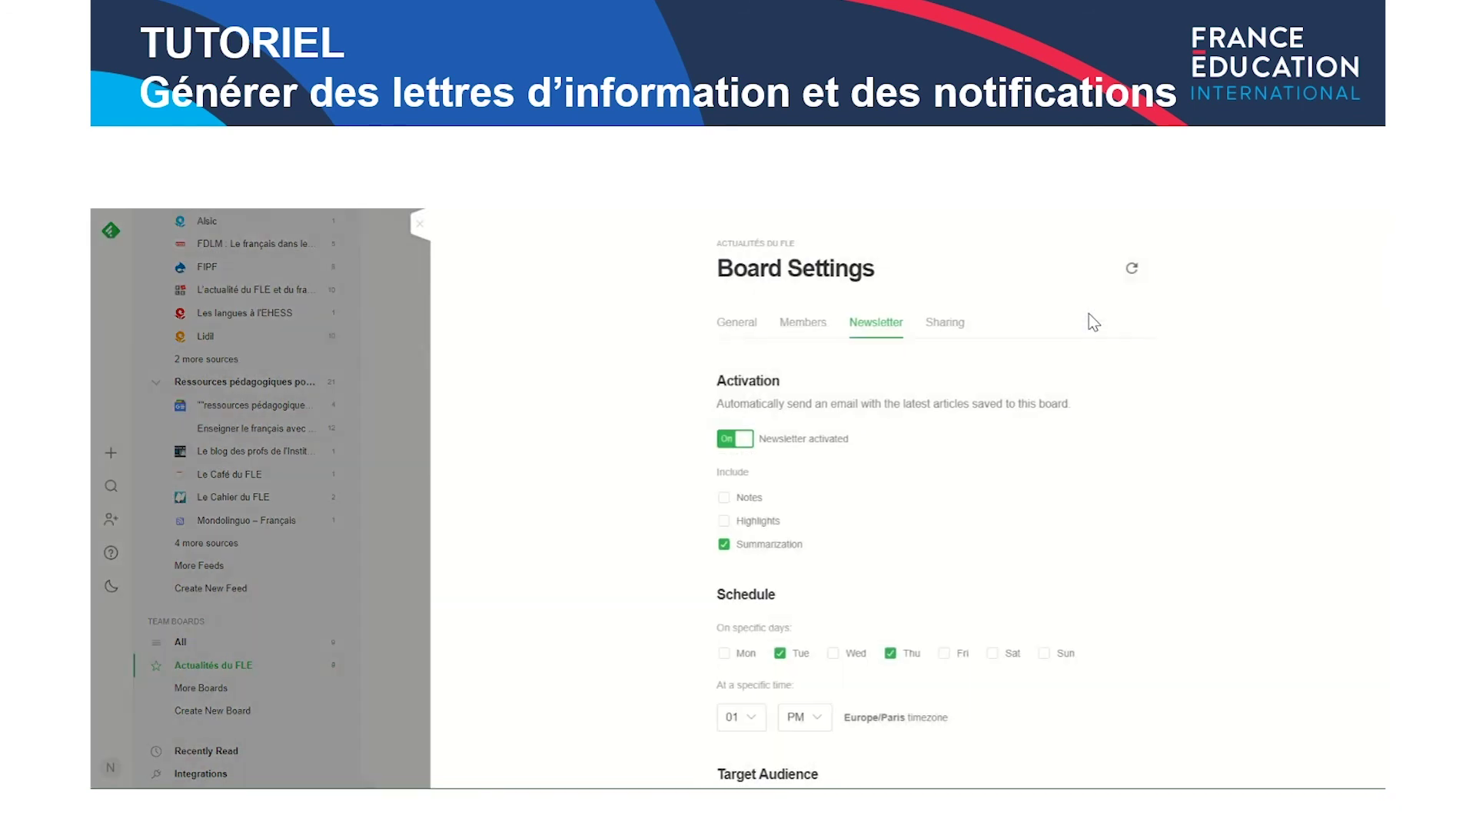
click(811, 340)
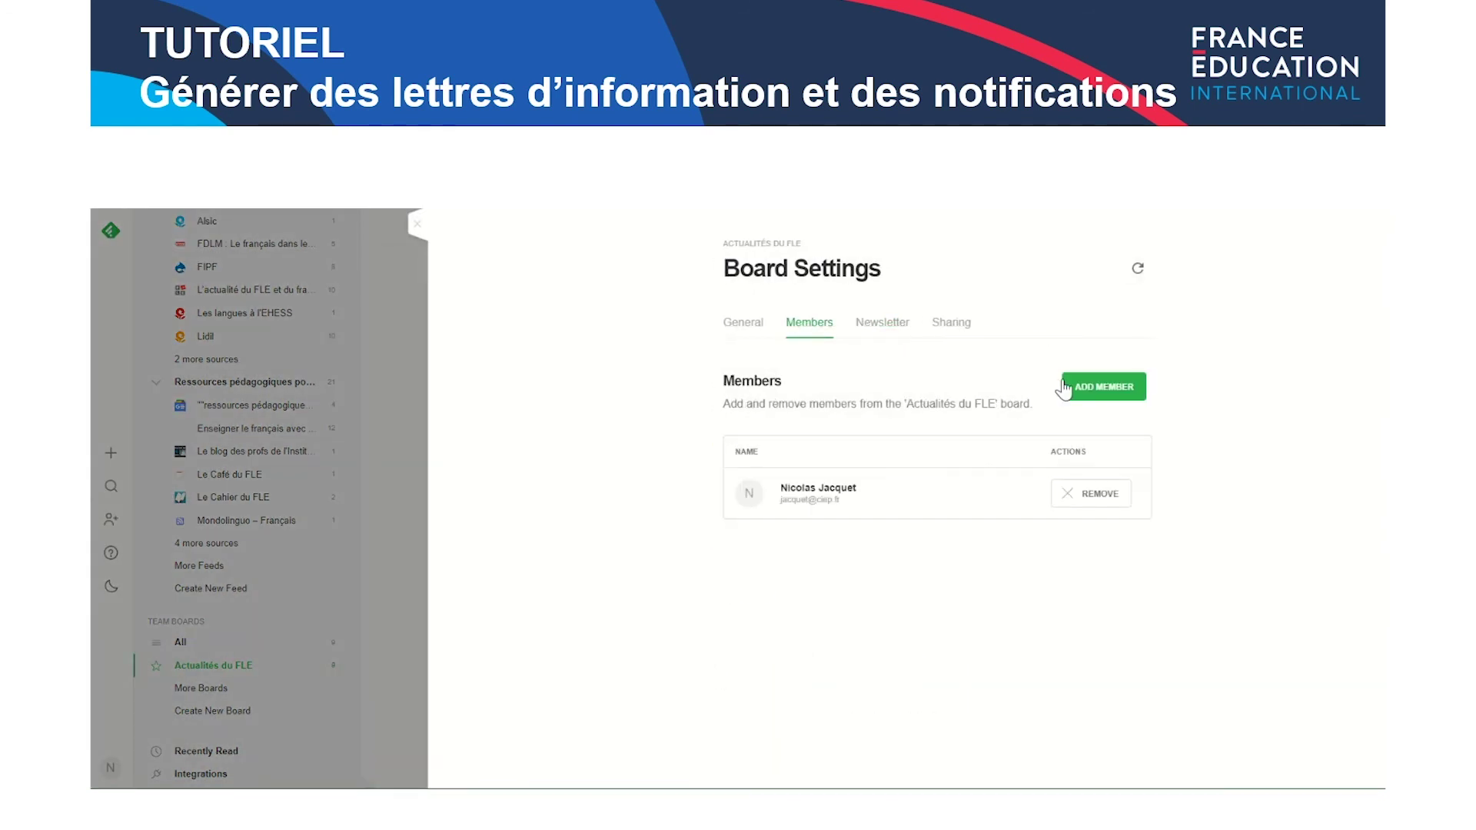
click(1092, 391)
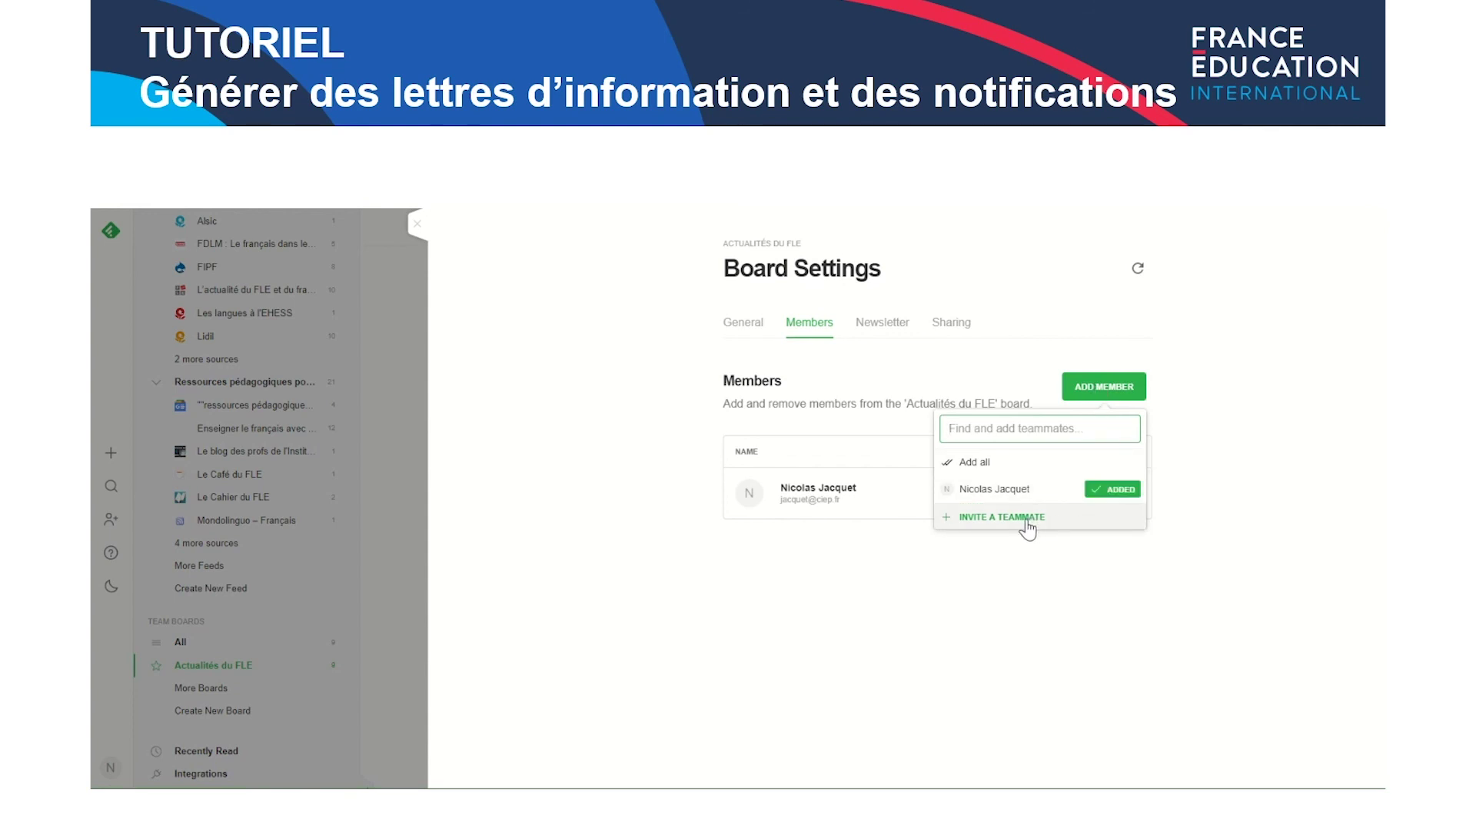
click(1001, 517)
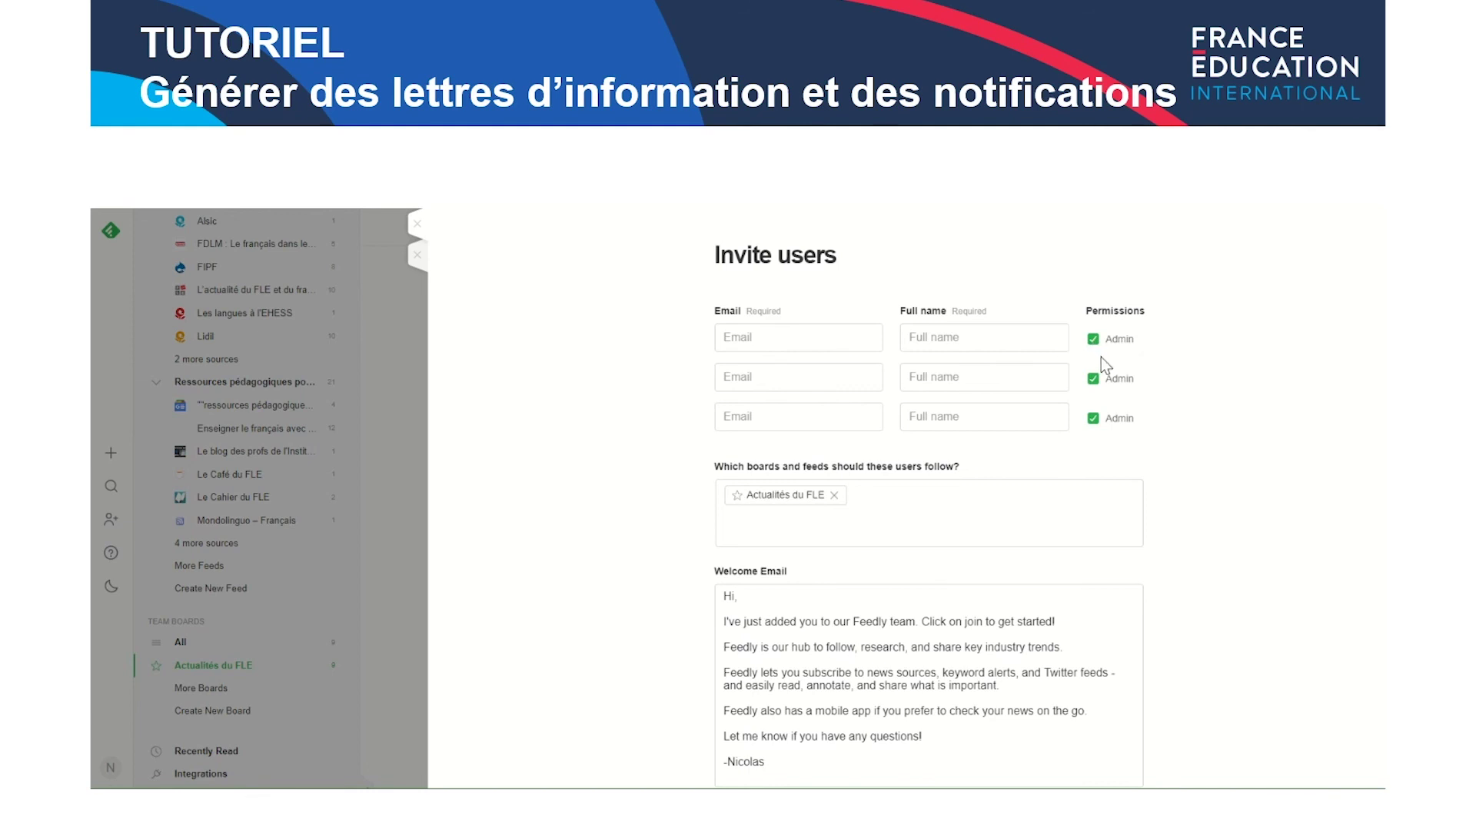
scroll(1064, 458, down, 1)
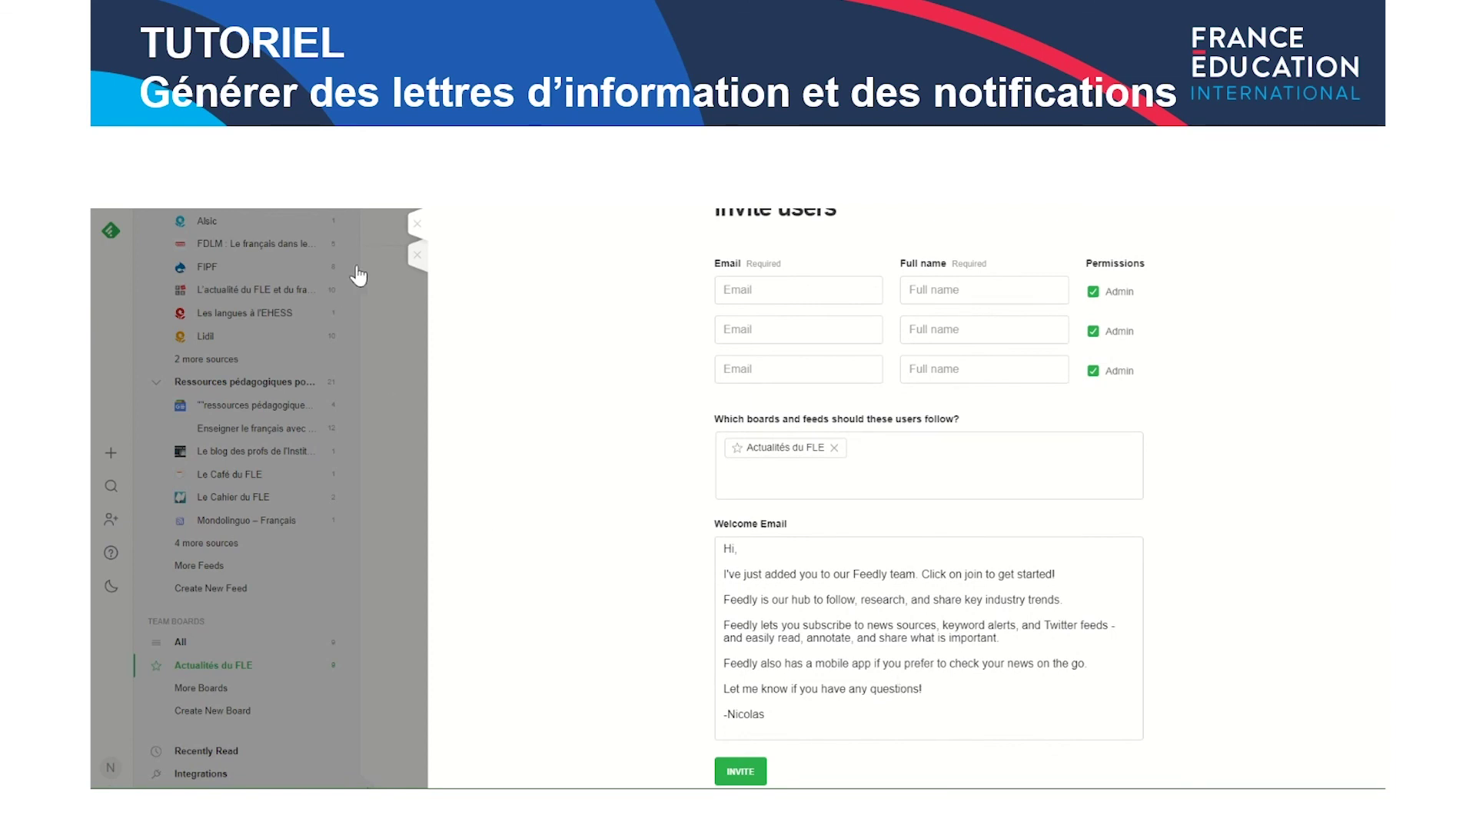
click(413, 229)
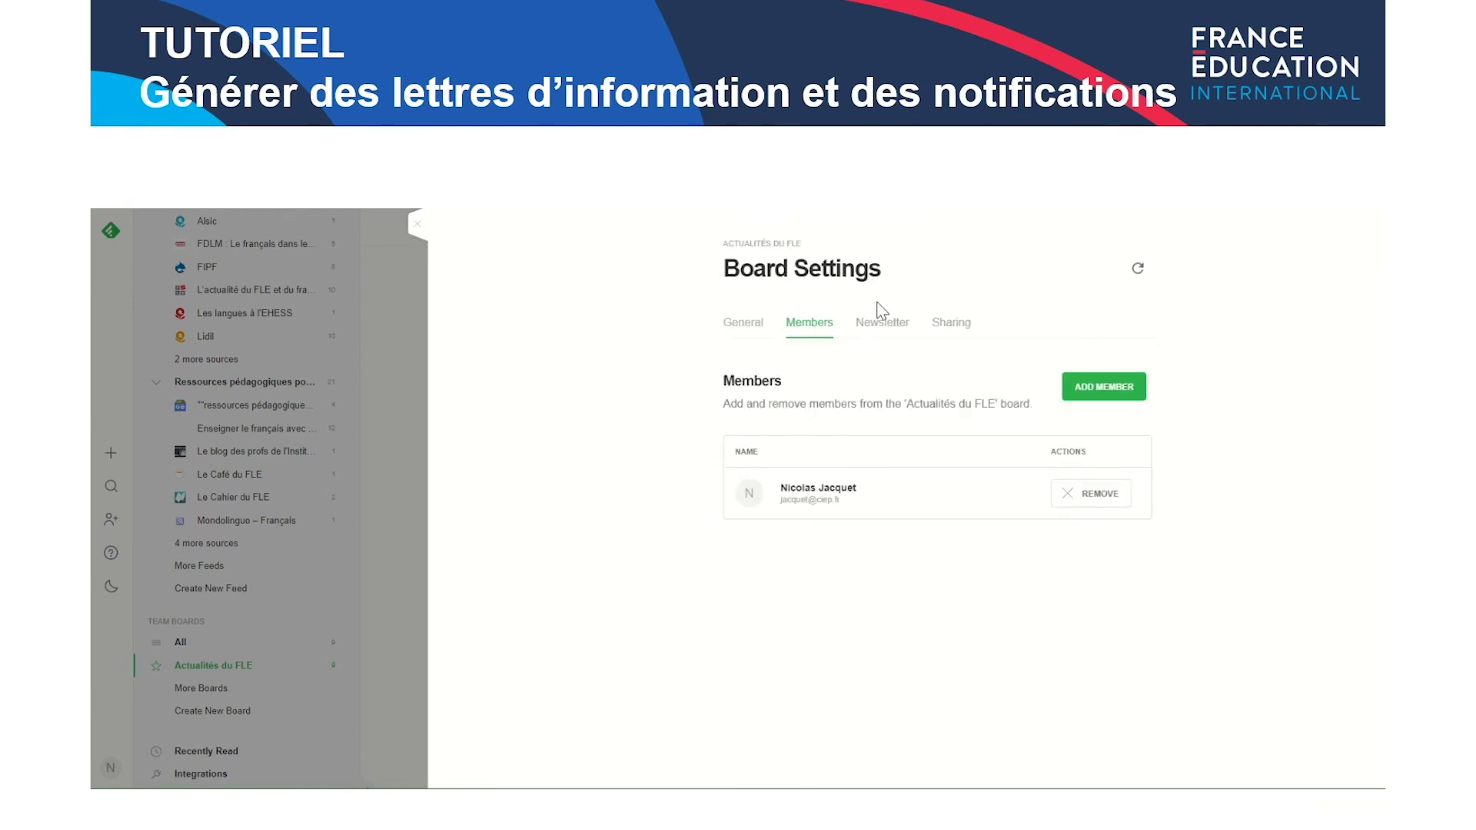
Open the board's sharing settings, and in Microsoft Teams inspect the Incoming Webhook connector setup for the Actualités channel without creating one
click(936, 325)
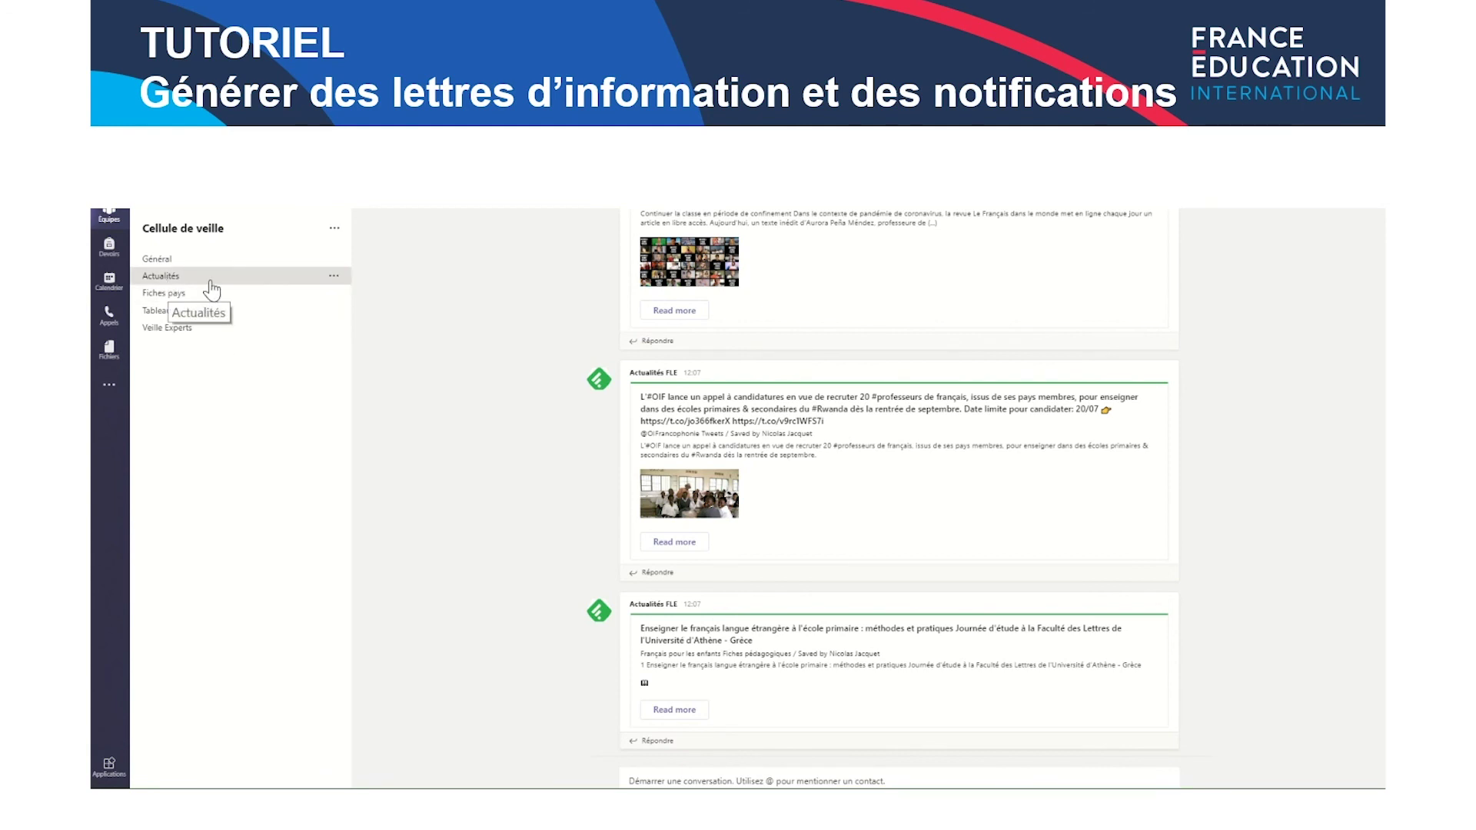
click(333, 278)
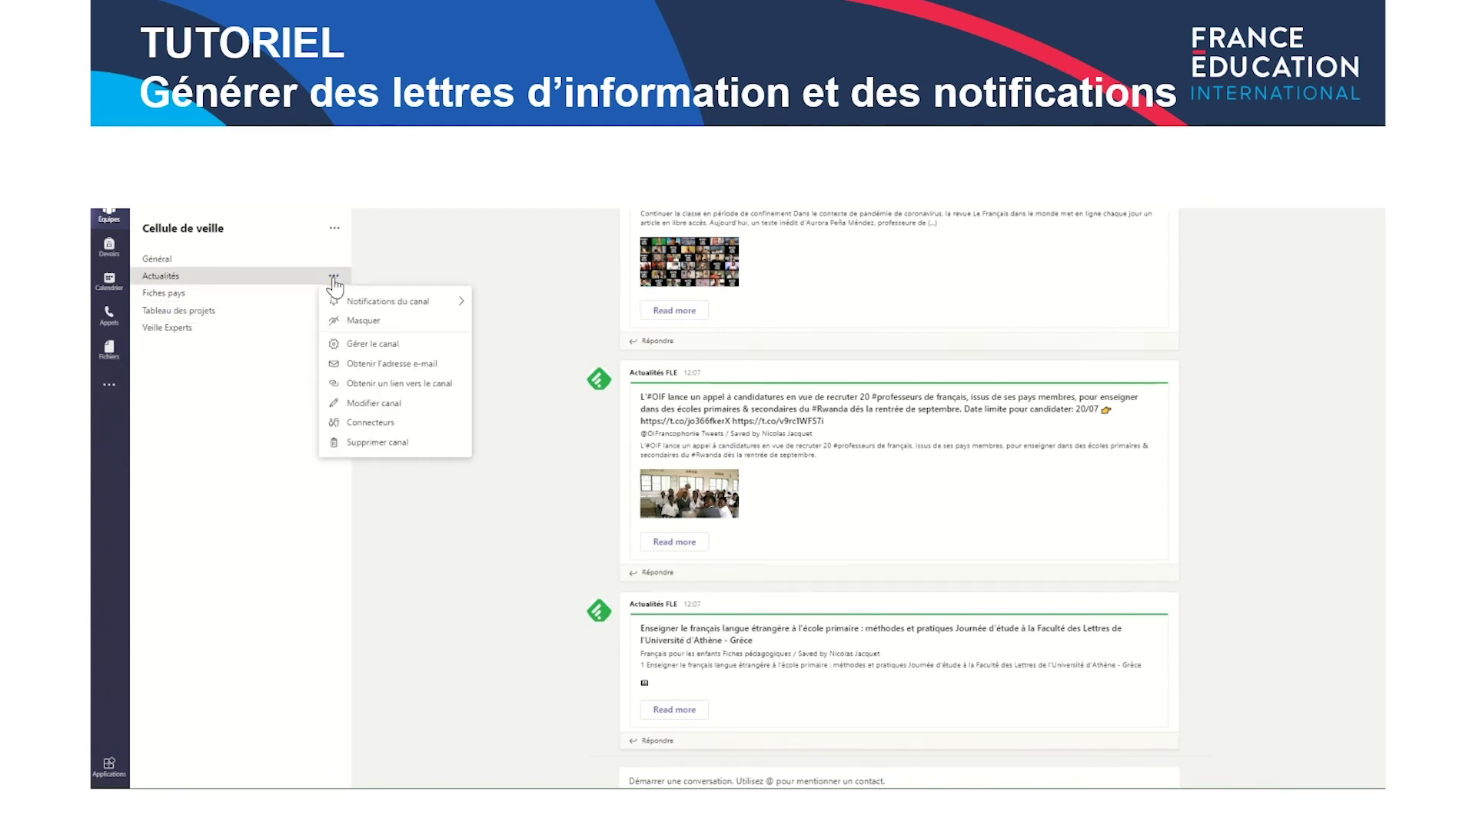
click(422, 424)
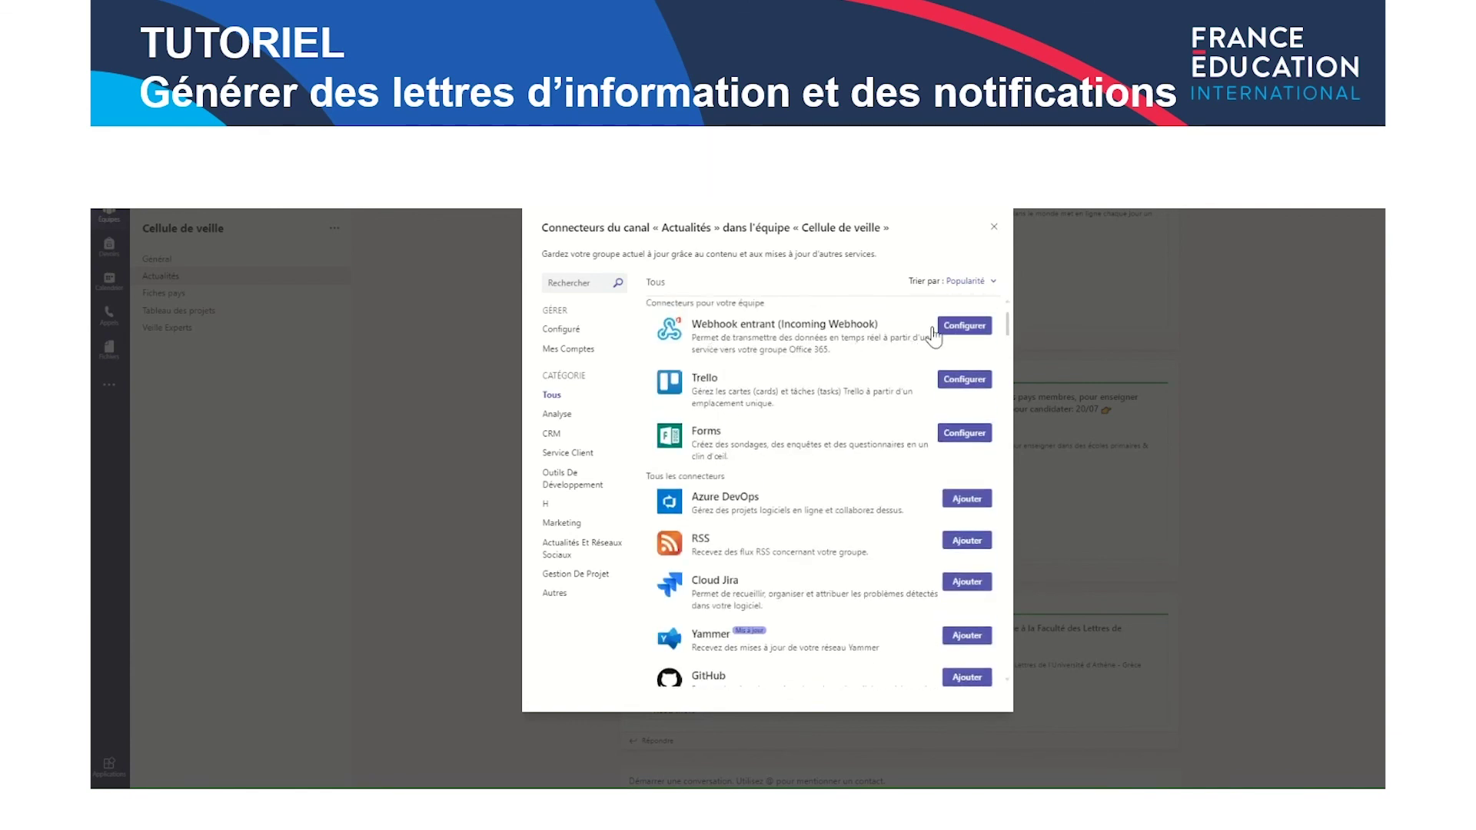
click(948, 329)
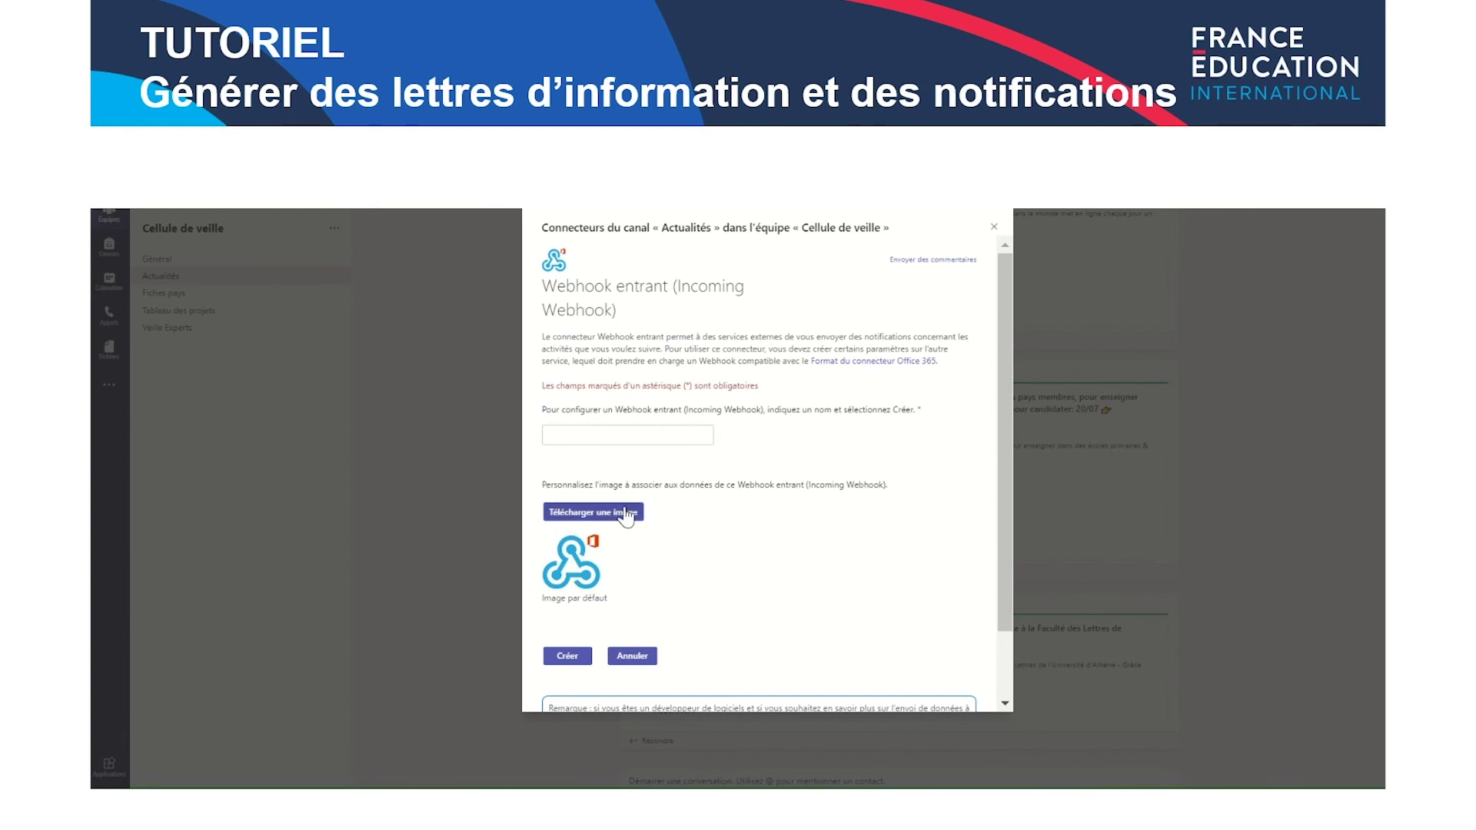
scroll(589, 625, down, 1)
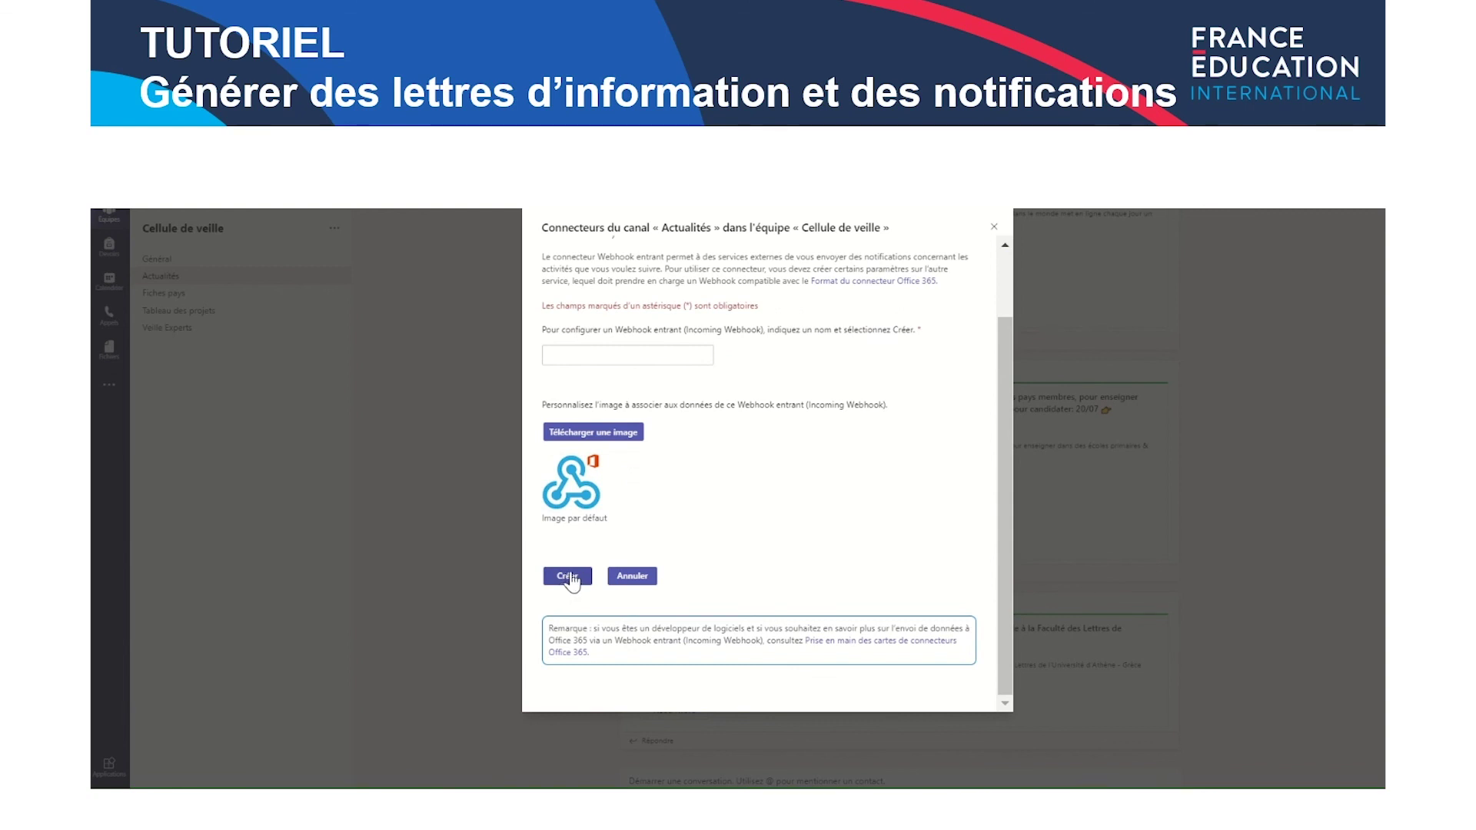
click(994, 228)
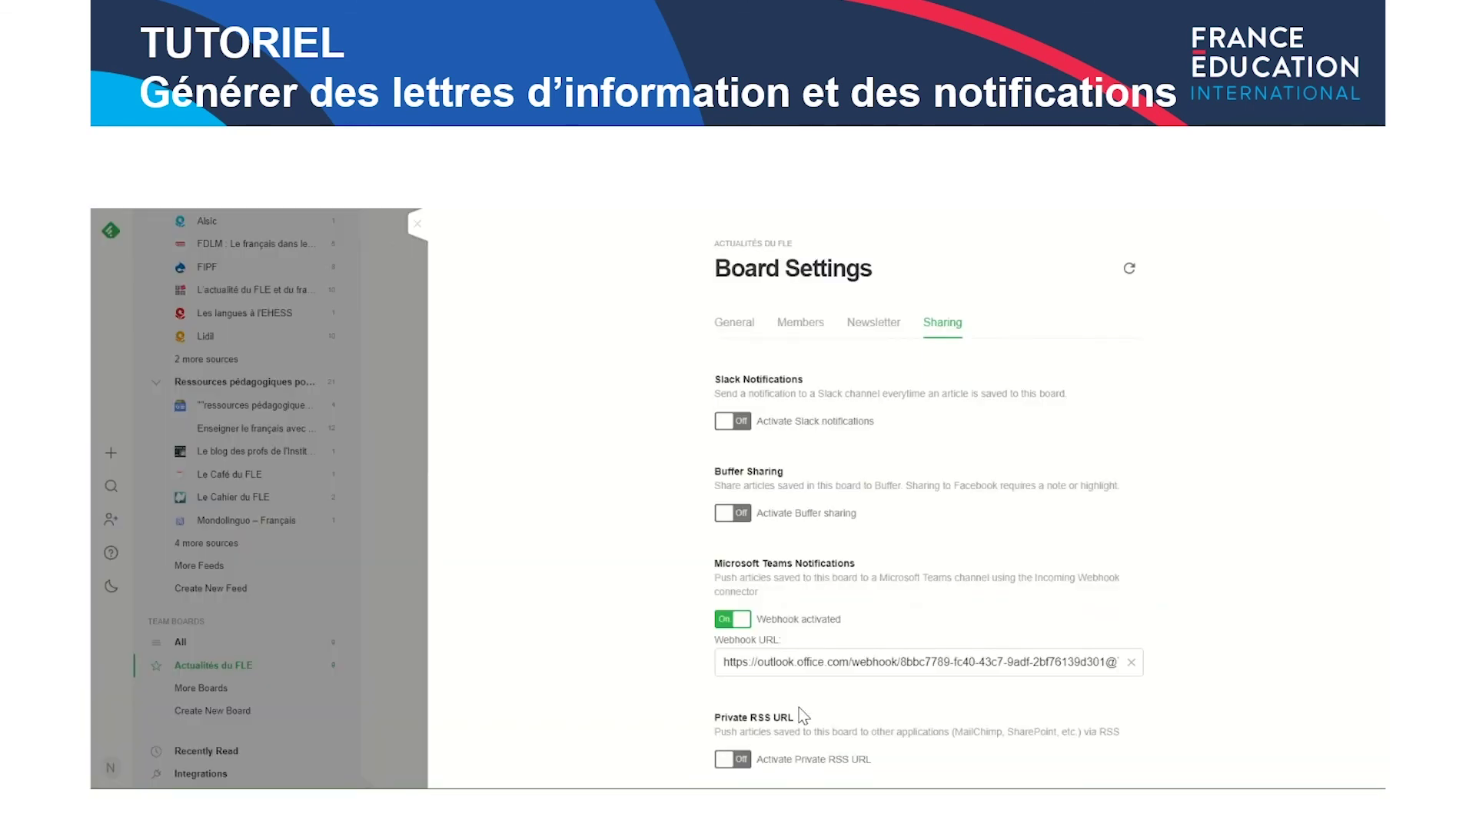
Back in Feedly, update the board's sharing settings with the Microsoft Teams webhook activated and close them
scroll(807, 676, down, 1)
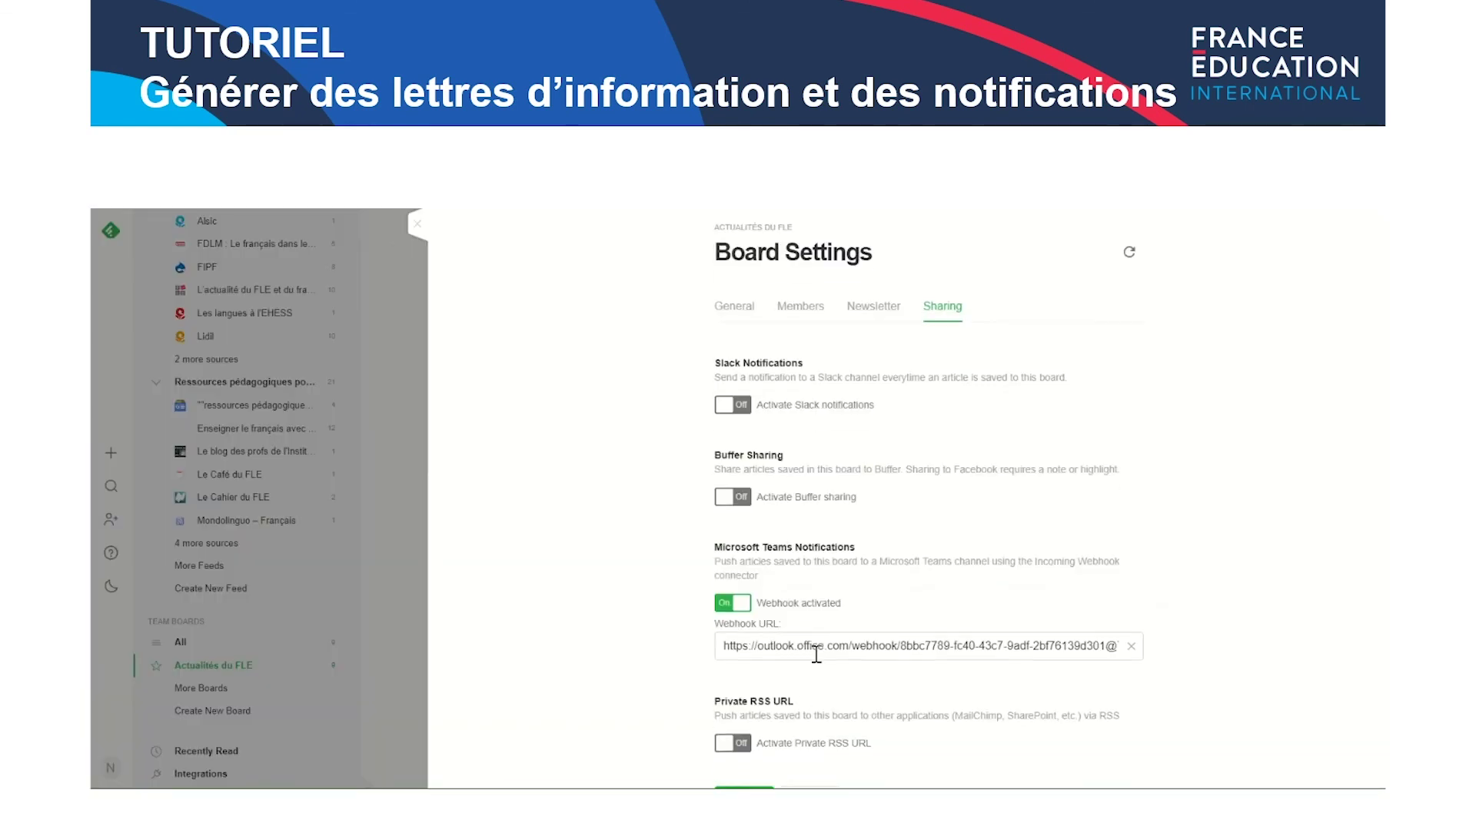
click(744, 772)
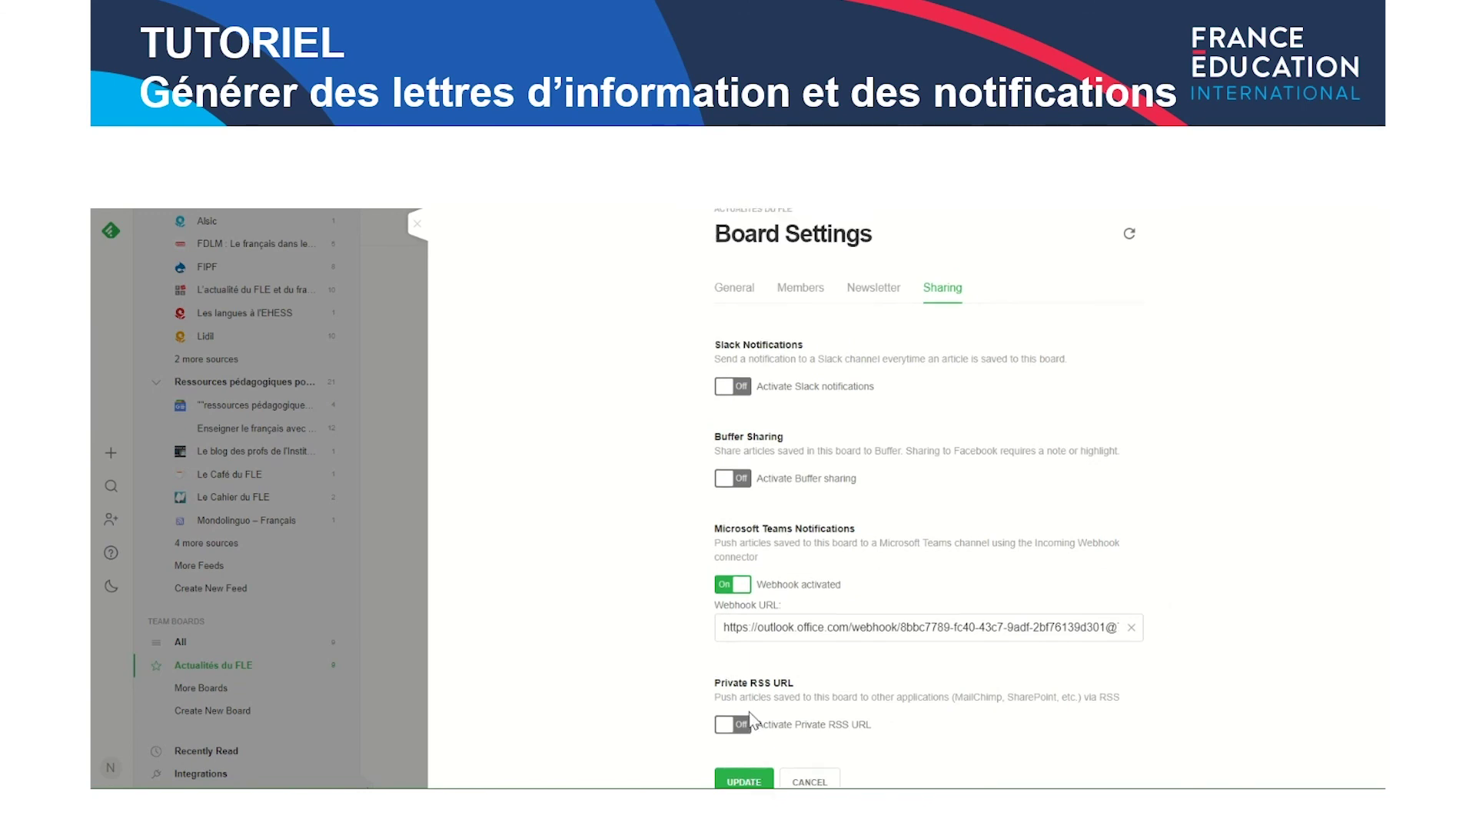
click(417, 224)
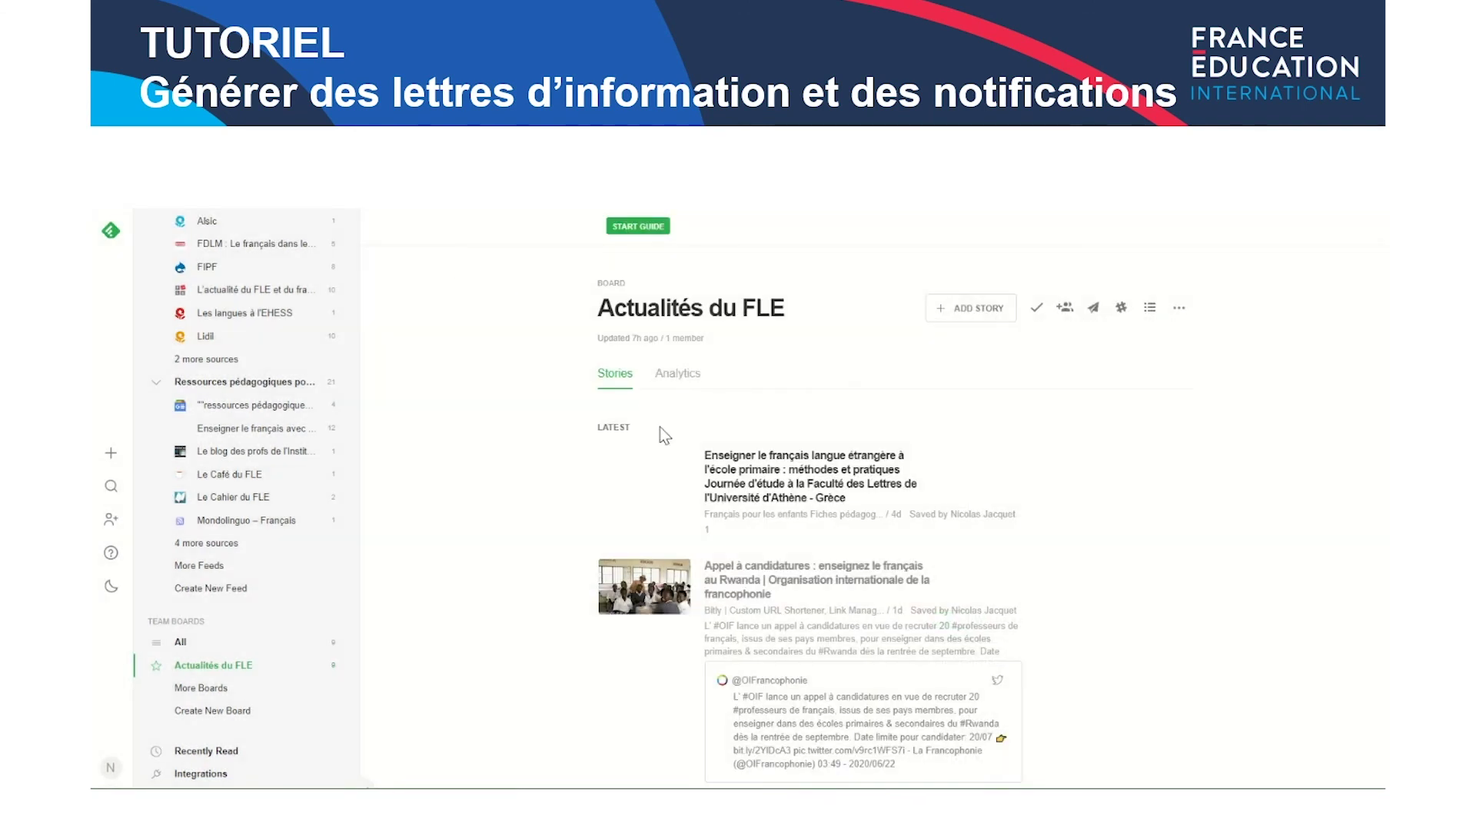
Switch to Microsoft Teams and look through the Feedly articles posted in the Cellule de veille team's Actualités channel
scroll(615, 513, up, 3)
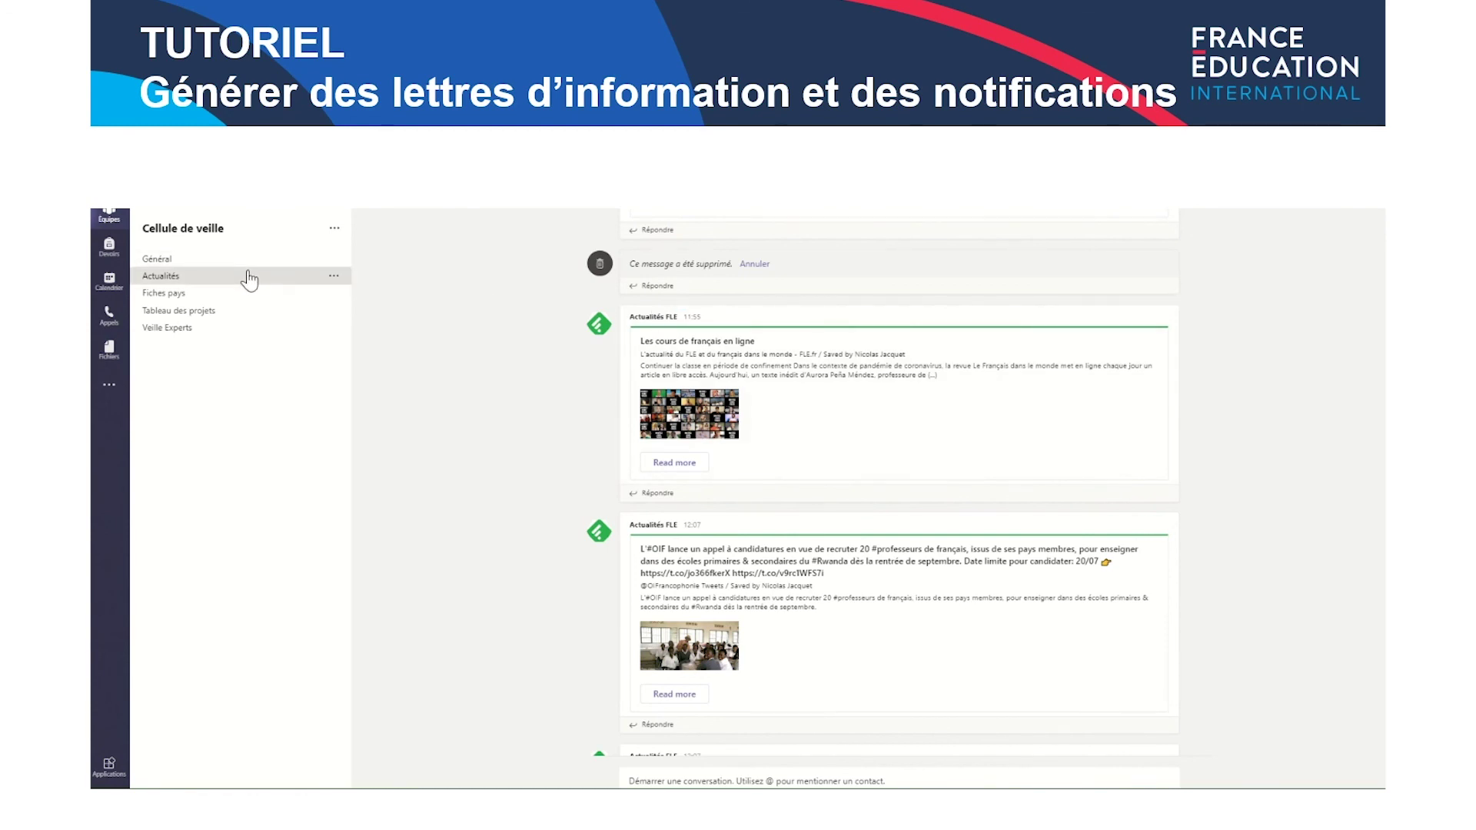
scroll(870, 550, down, 2)
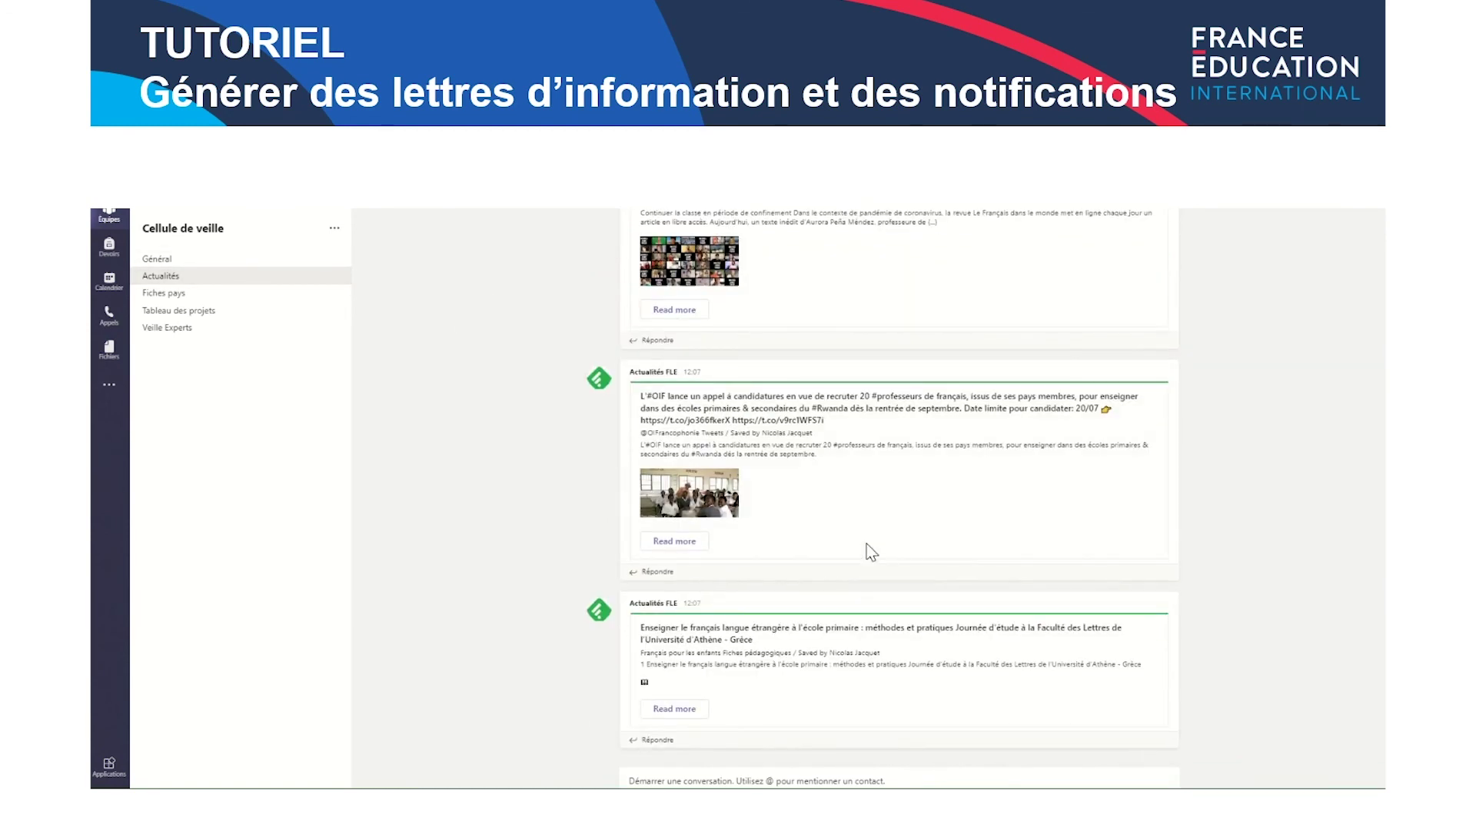